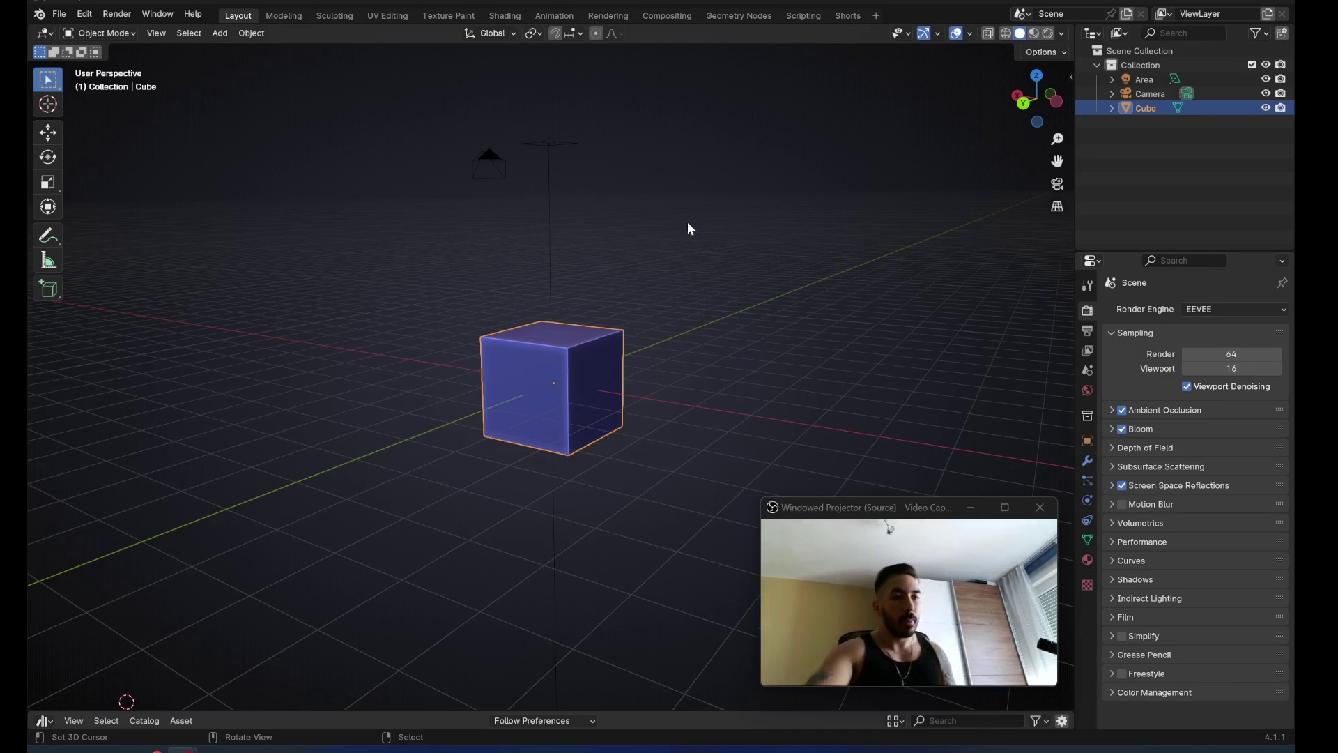
Reset the 3D cursor to the world origin and add a mesh circle with 16 vertices
{"action": "middle_click_drag", "start_coordinate": [687, 228], "coordinate": [621, 284]}
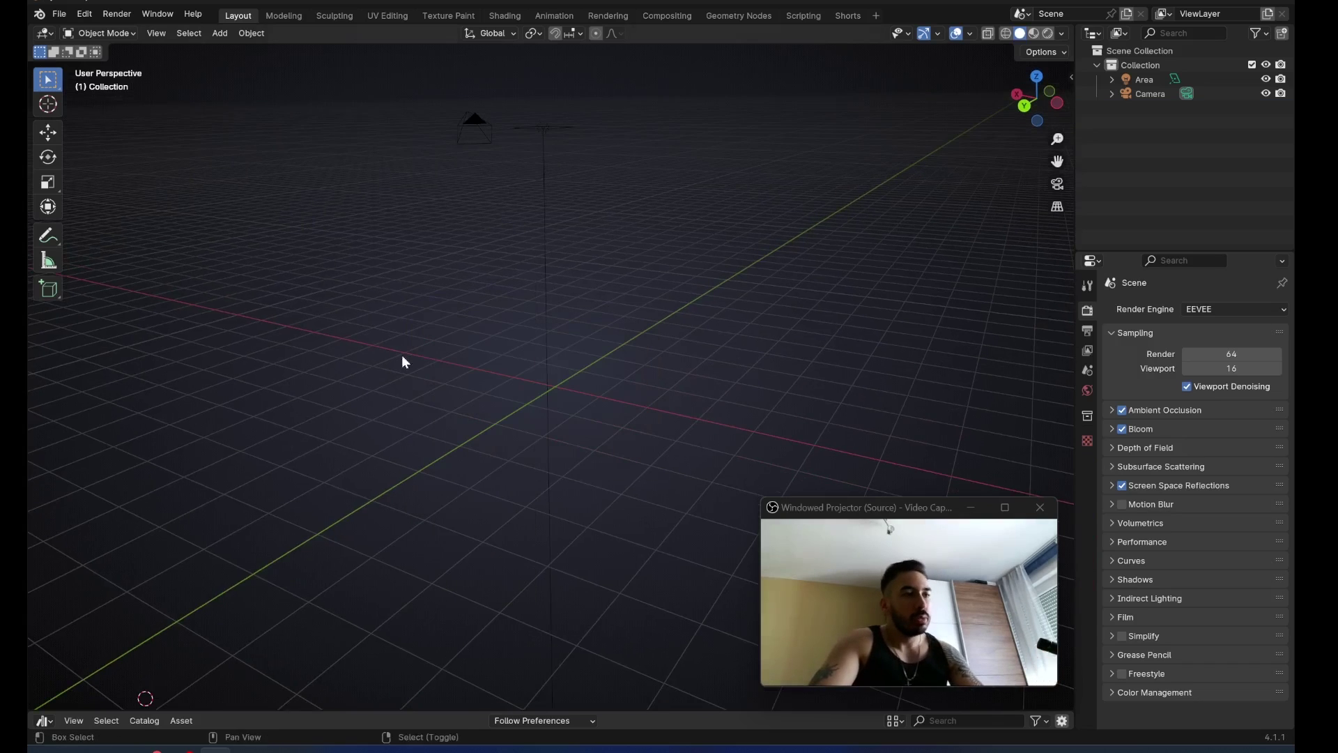
{"action": "key", "text": "shift+s"}
{"action": "left_click", "coordinate": [398, 382]}
{"action": "key", "text": "shift+a"}
{"action": "mouse_move", "coordinate": [669, 315]}
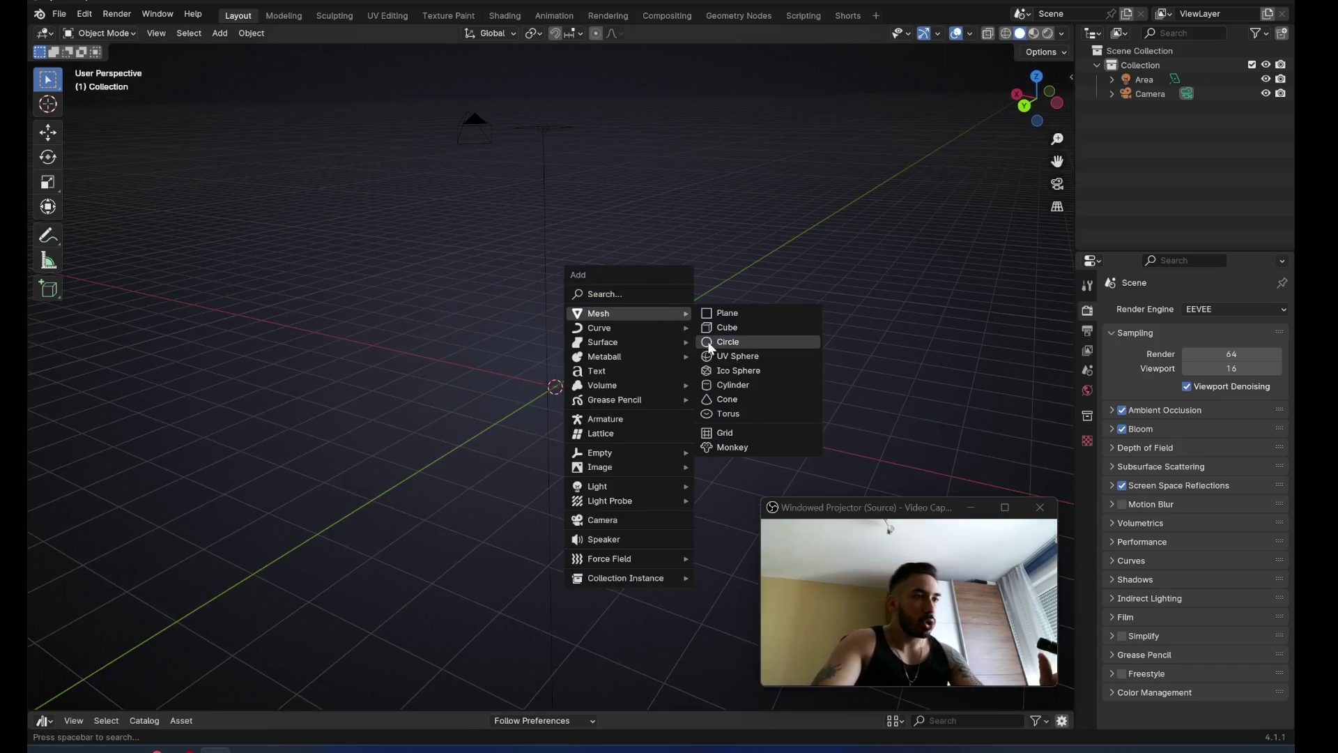
{"action": "left_click", "coordinate": [711, 342]}
{"action": "type", "text": "1"}
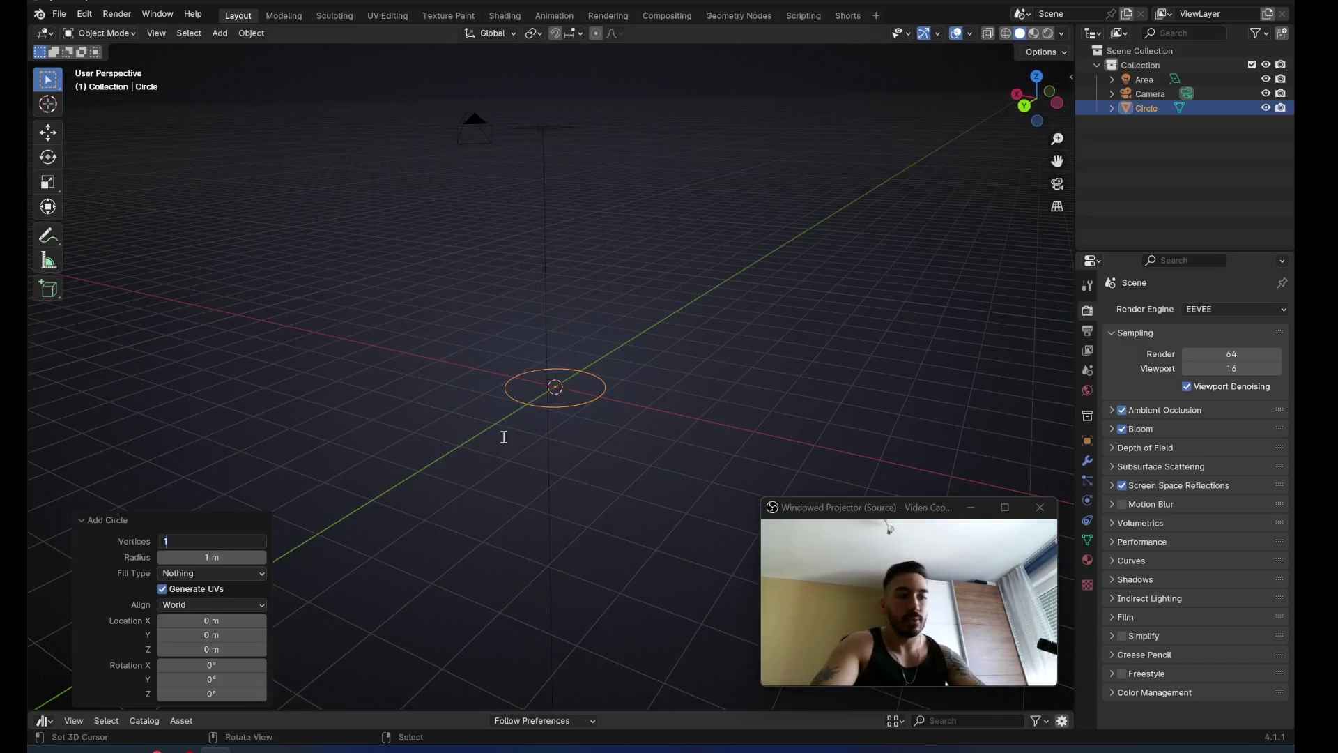
{"action": "type", "text": "6"}
{"action": "key", "text": "Return"}
Fill the circle with a face and extrude it about 5 m upward into a cylinder
{"action": "key", "text": "Tab"}
{"action": "scroll", "coordinate": [568, 380], "scroll_direction": "up", "scroll_amount": 1}
{"action": "key", "text": "f"}
{"action": "middle_click_drag", "start_coordinate": [632, 512], "coordinate": [621, 465]}
{"action": "key", "text": "e"}
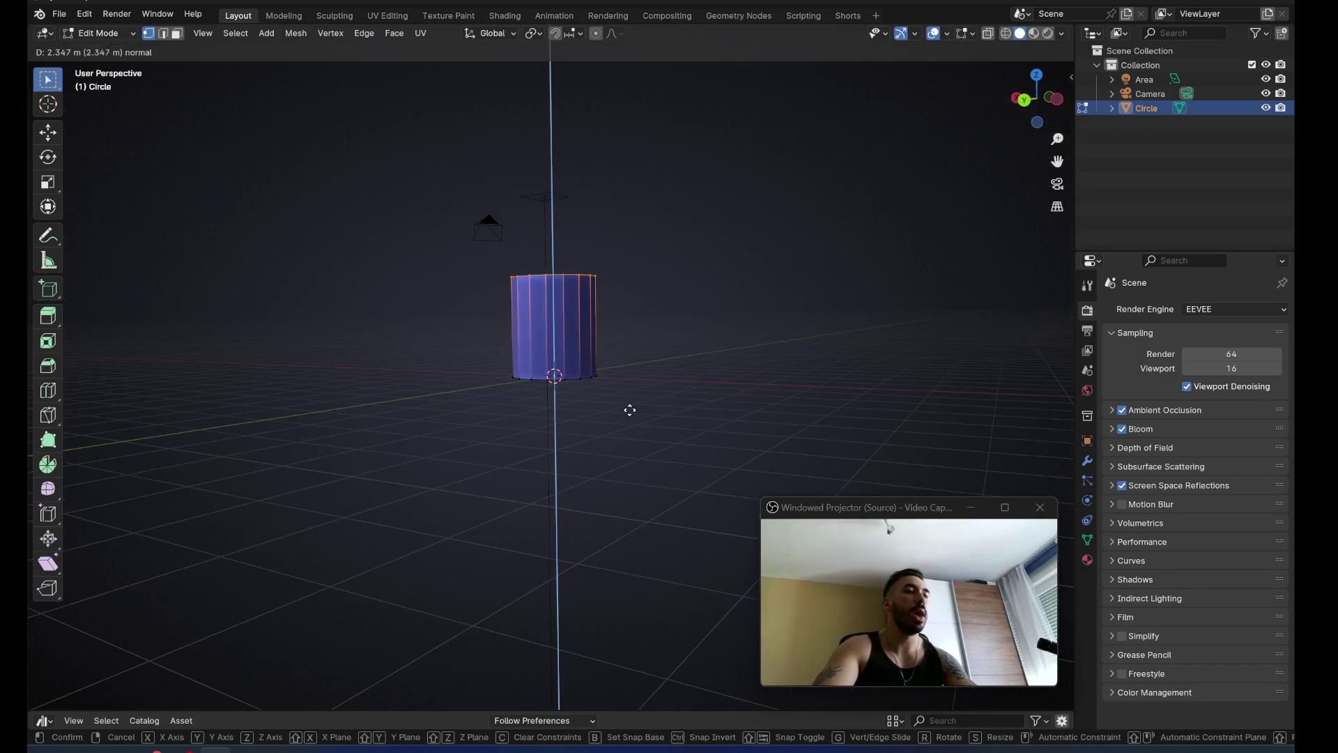
{"action": "left_click", "coordinate": [589, 304]}
{"action": "middle_click_drag", "start_coordinate": [579, 302], "coordinate": [407, 414]}
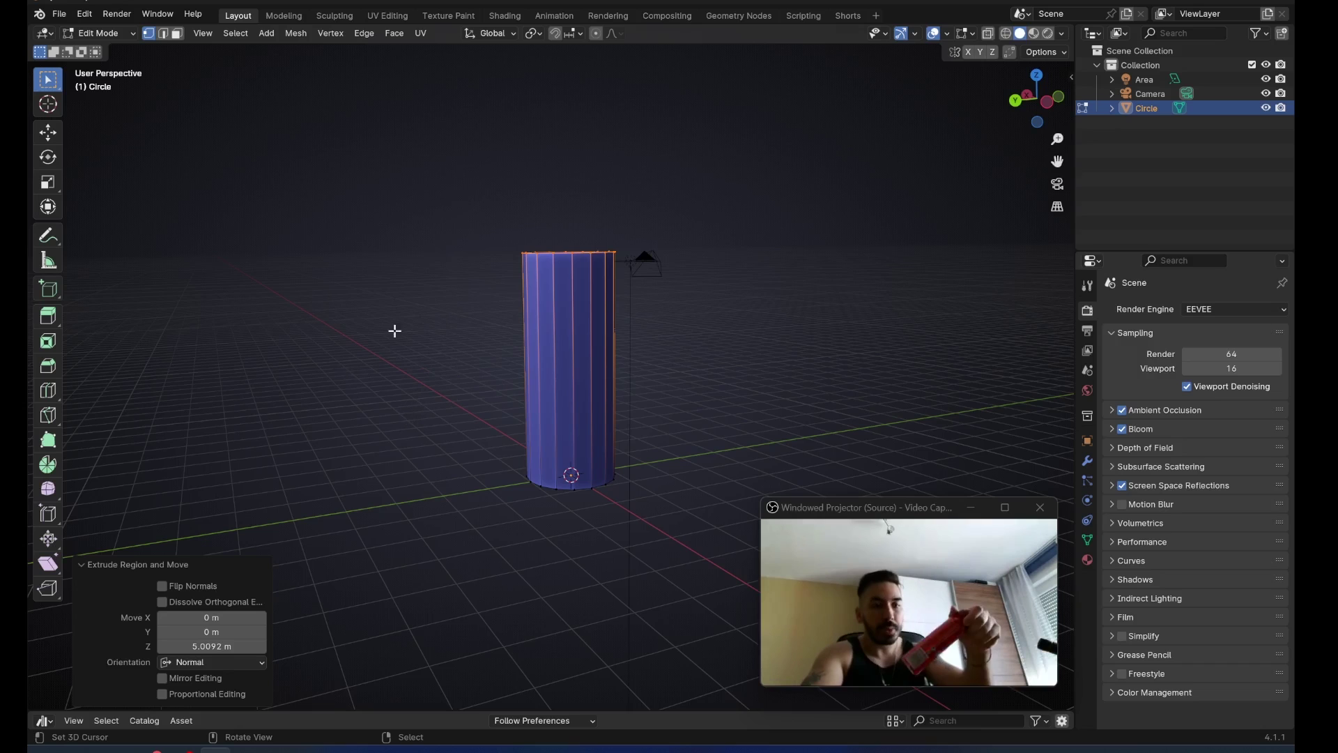
Raise the cylinder's top face slightly along the Z axis
{"action": "key", "text": "g"}
{"action": "key", "text": "z"}
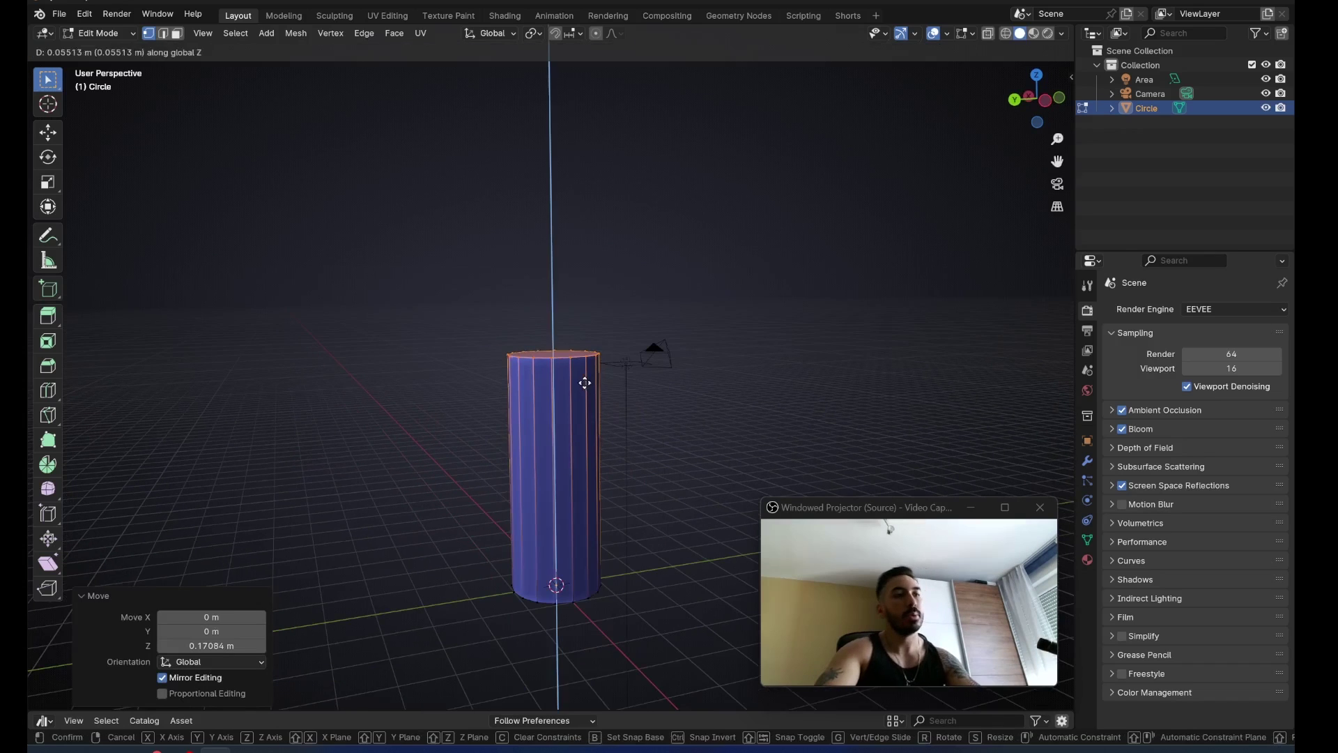
{"action": "left_click", "coordinate": [578, 387]}
Bevel the cylinder's top rim with 5 segments and clamp overlap on, wide enough to form a rounded dome
{"action": "scroll", "coordinate": [604, 355], "scroll_direction": "up", "scroll_amount": 2}
{"action": "middle_click_drag", "start_coordinate": [603, 355], "coordinate": [605, 405]}
{"action": "key", "text": "ctrl+b"}
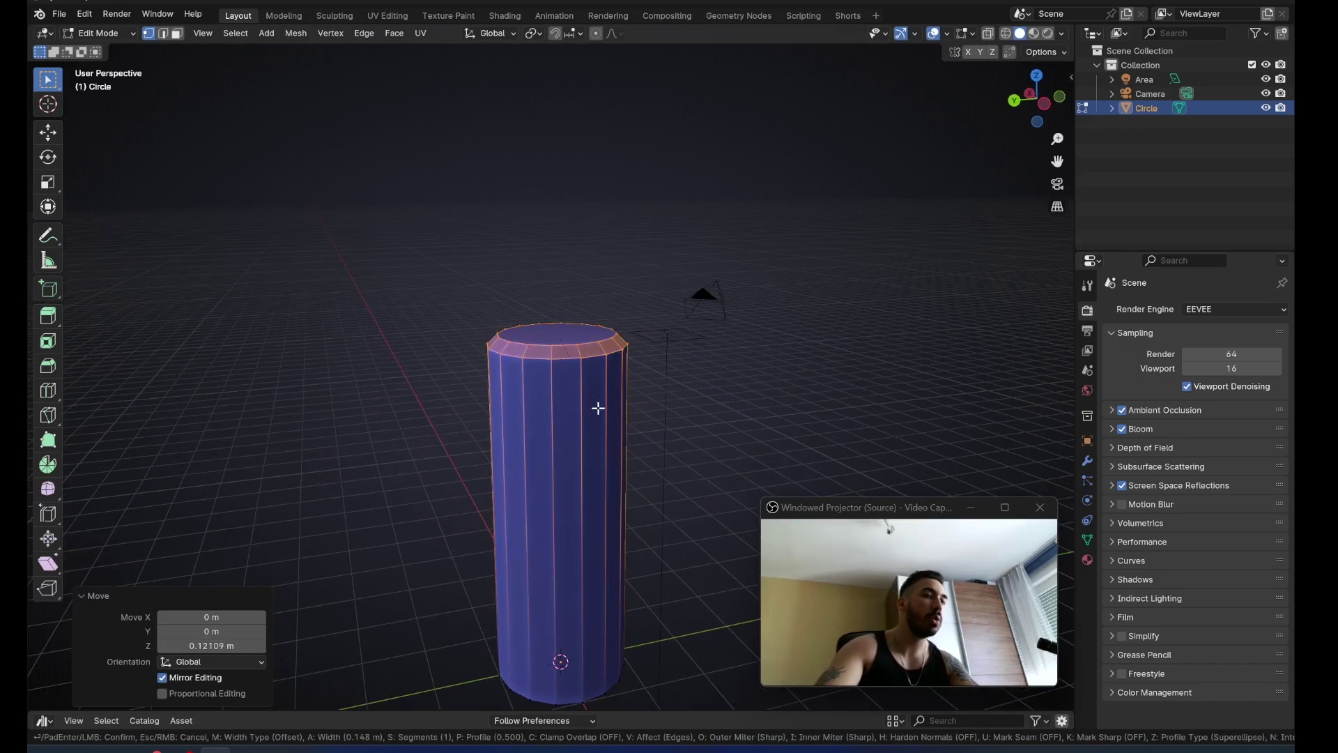
{"action": "key", "text": "c"}
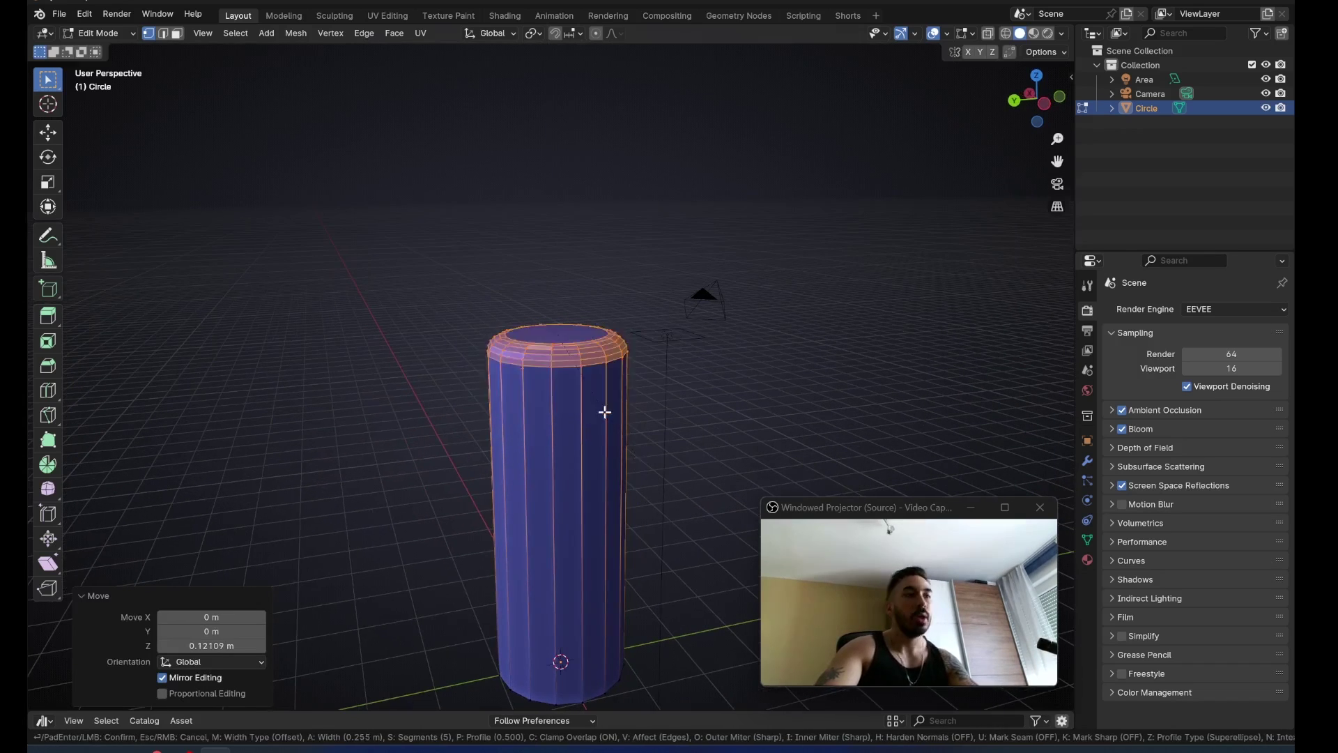
{"action": "scroll", "coordinate": [603, 412], "scroll_direction": "up", "scroll_amount": 1}
{"action": "key", "text": "c"}
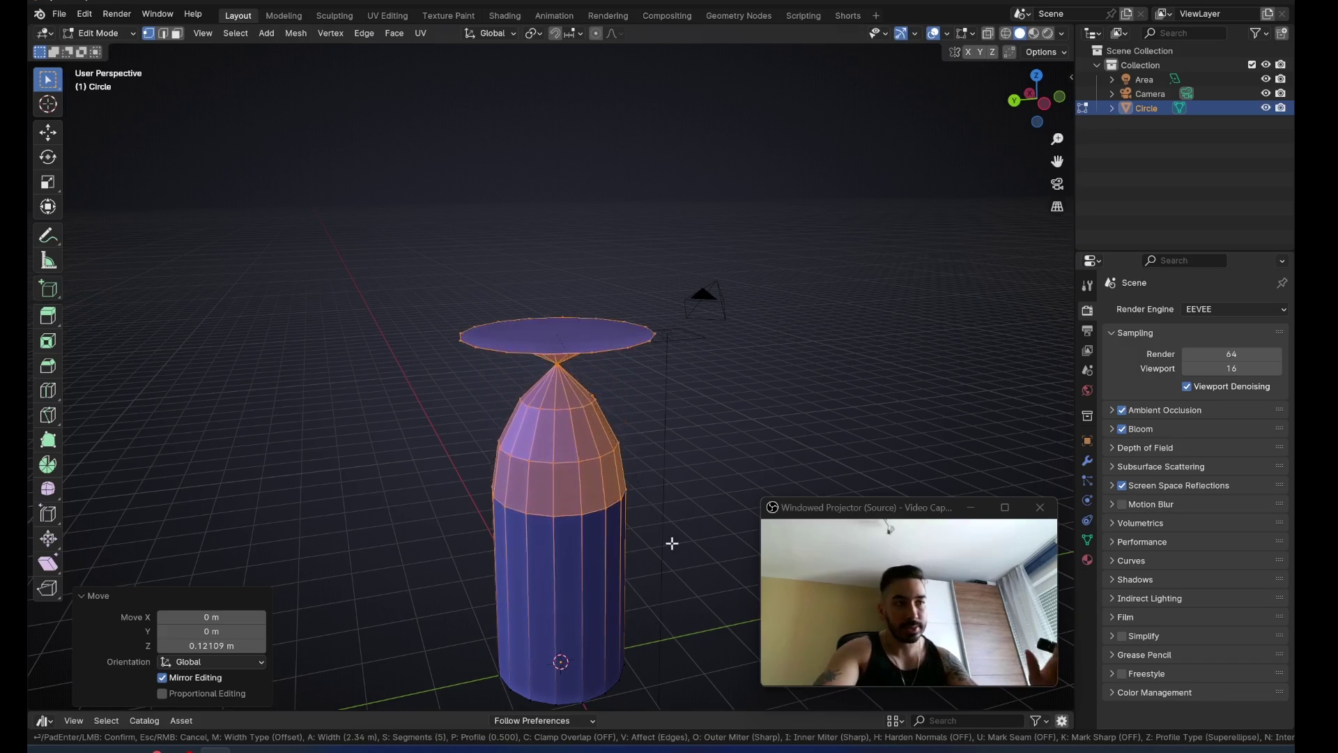
{"action": "key", "text": "c"}
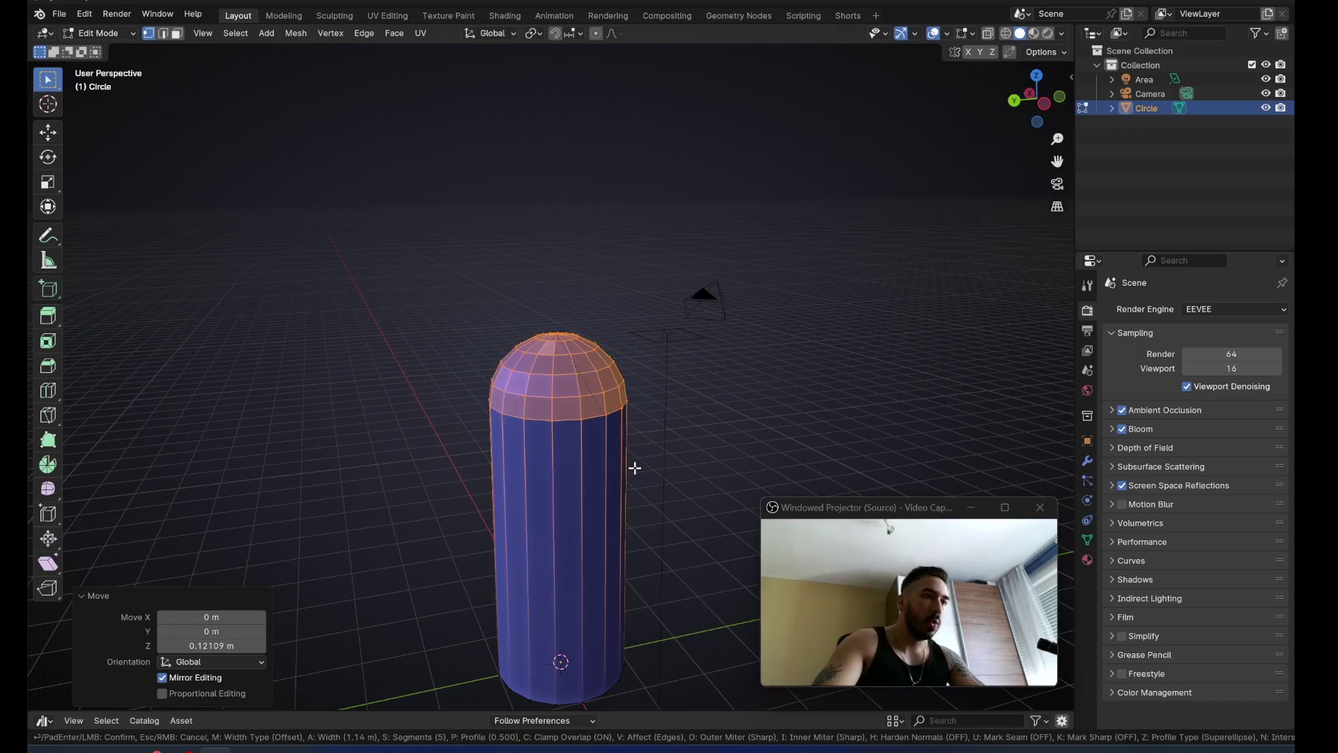
{"action": "left_click", "coordinate": [639, 487]}
Inset the cylinder's bottom face by about 0.22 m and extrude it inward into a narrowing recess
{"action": "middle_click_drag", "start_coordinate": [642, 498], "coordinate": [576, 546]}
{"action": "key", "text": "3"}
{"action": "right_click", "coordinate": [540, 508]}
{"action": "scroll", "coordinate": [555, 508], "scroll_direction": "up", "scroll_amount": 3}
{"action": "scroll", "coordinate": [556, 508], "scroll_direction": "down", "scroll_amount": 3}
{"action": "key", "text": "i"}
{"action": "left_click", "coordinate": [612, 588]}
{"action": "scroll", "coordinate": [627, 599], "scroll_direction": "up", "scroll_amount": 3}
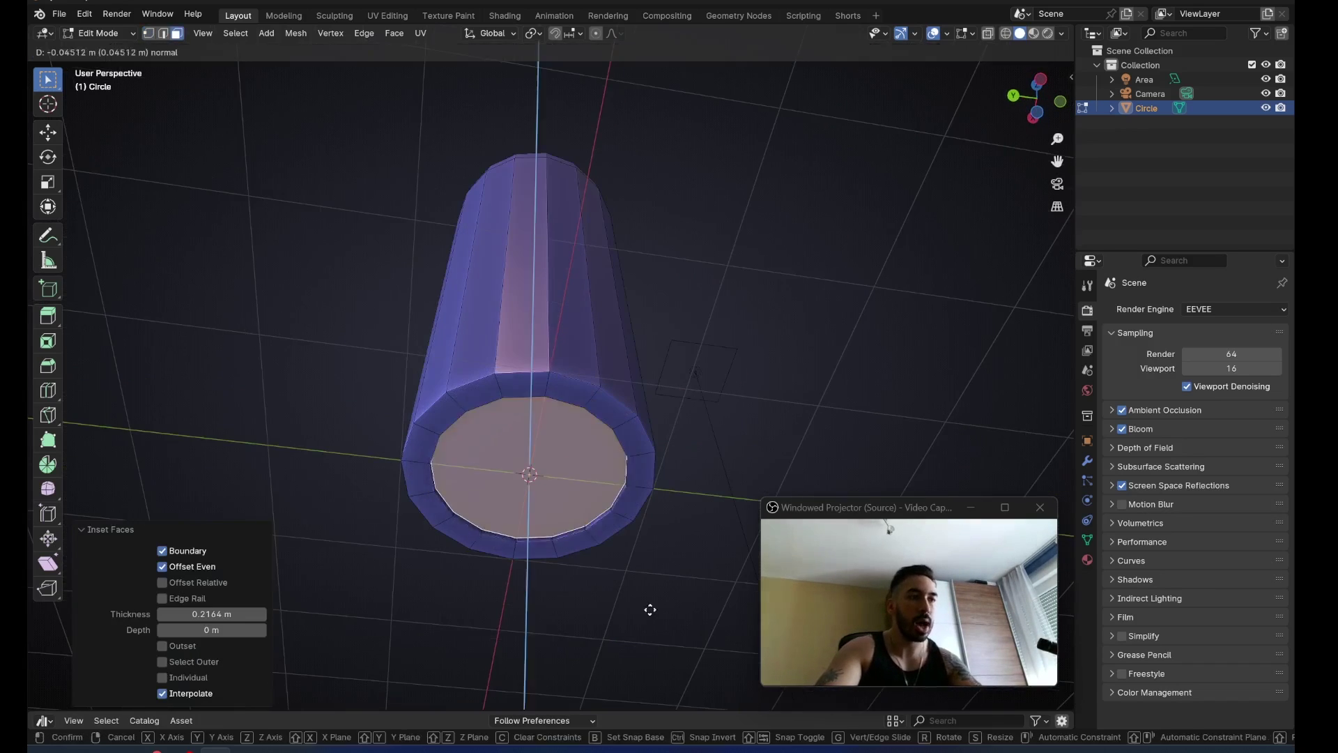
{"action": "key", "text": "s"}
{"action": "left_click", "coordinate": [518, 414]}
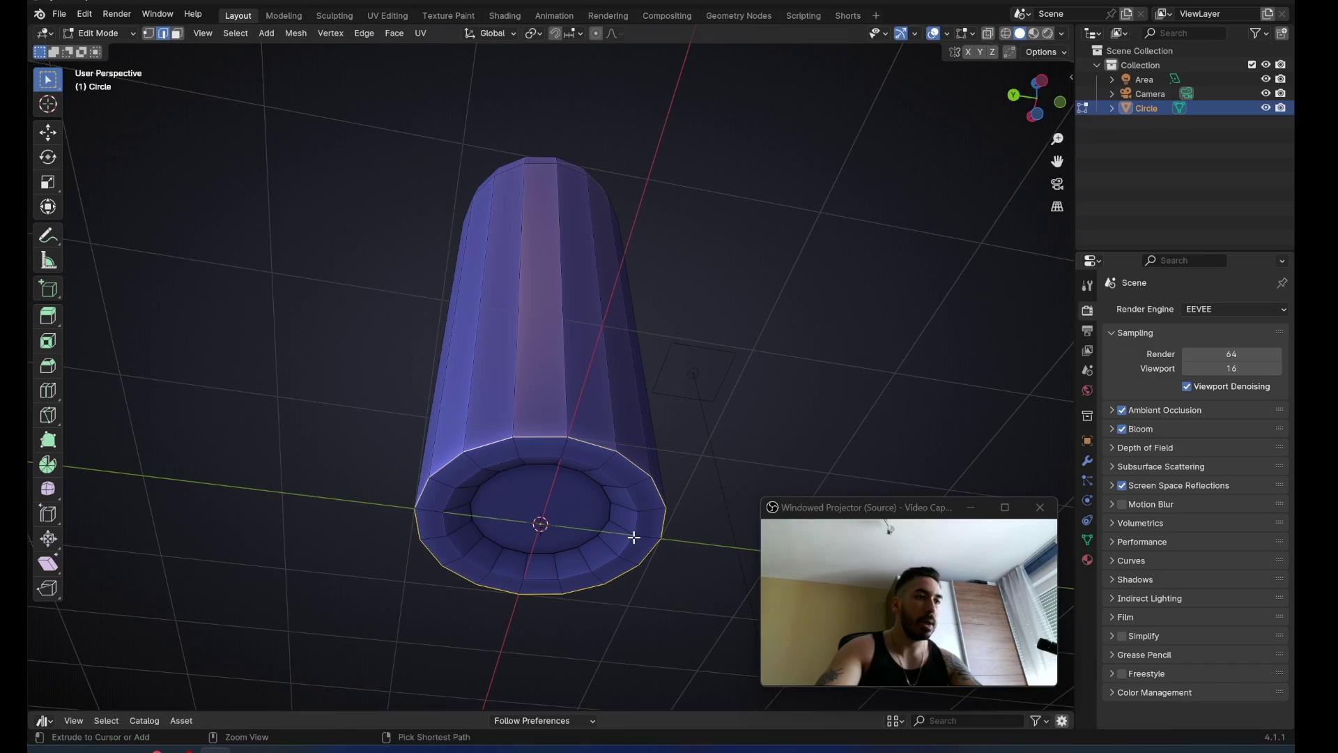
Bevel the outer bottom edge loop with 2 segments and a width of about 0.07 m
{"action": "key", "text": "ctrl+b"}
{"action": "left_click", "coordinate": [643, 544]}
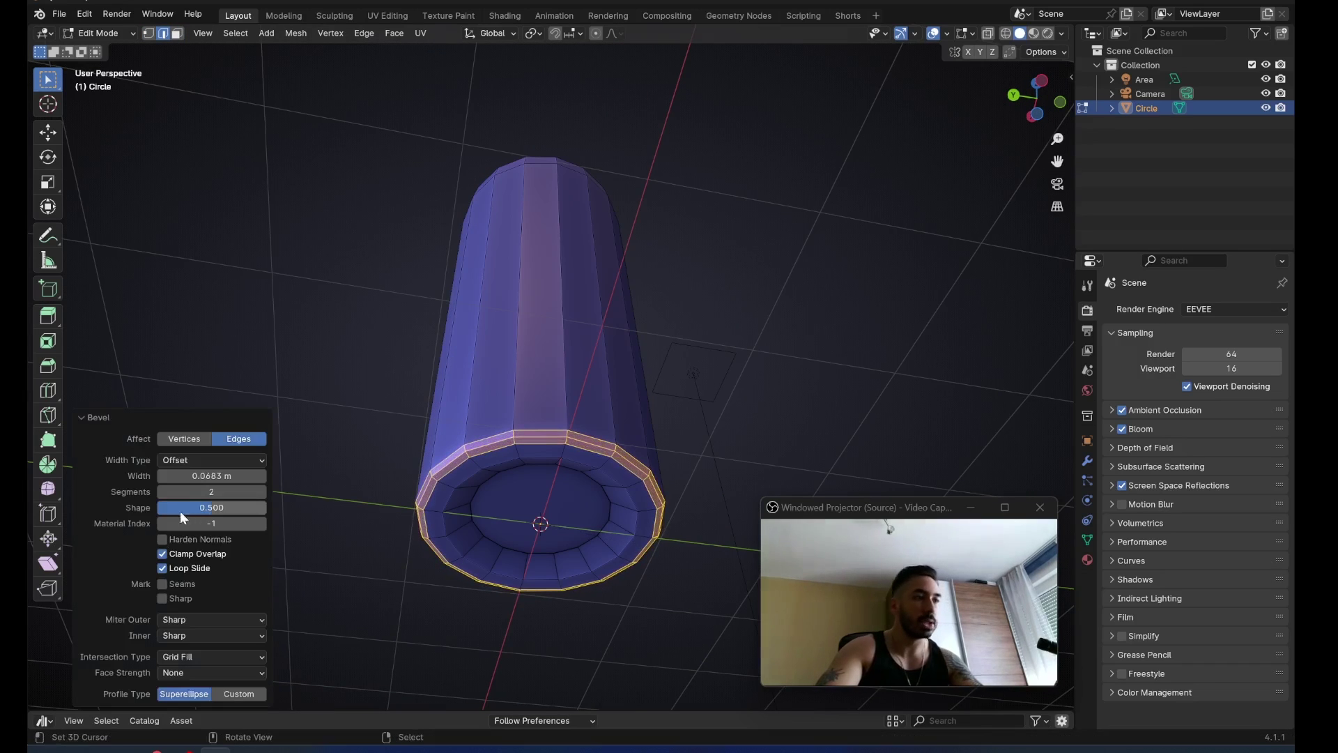
{"action": "key", "text": "Tab"}
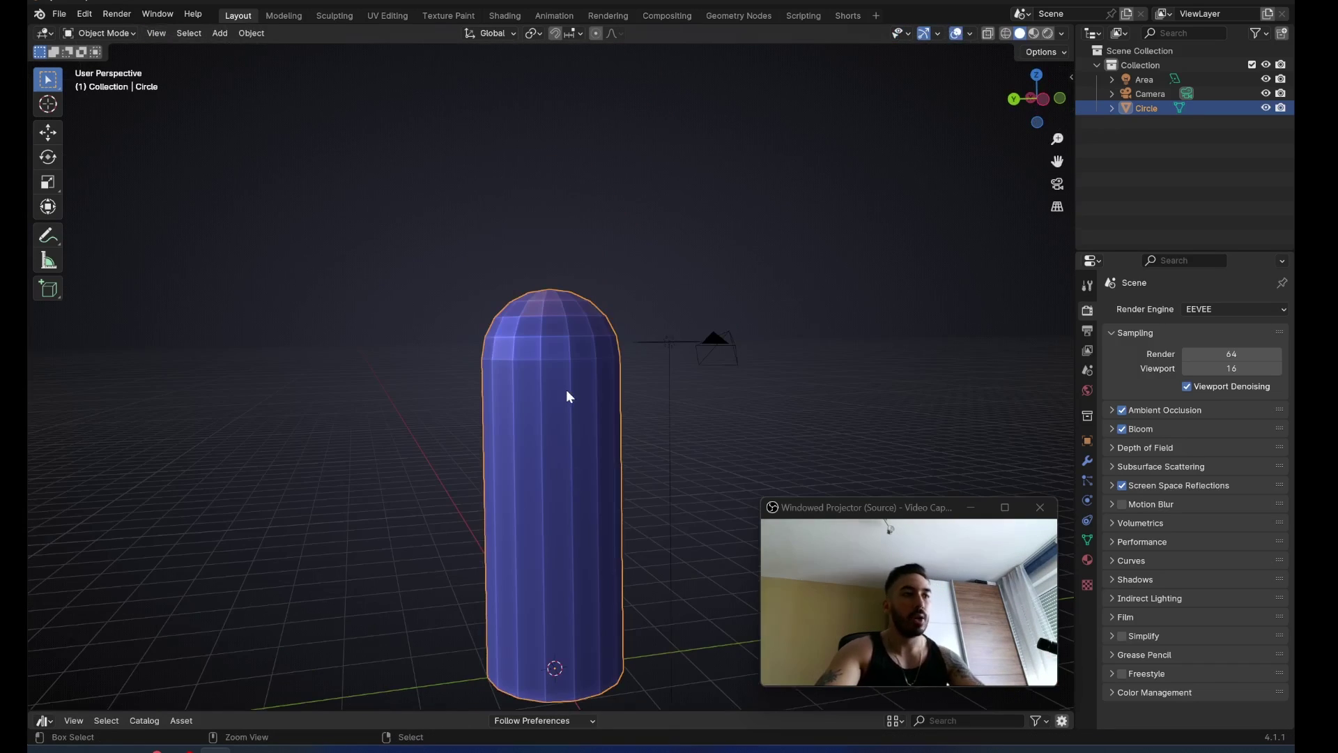
Add a level 2 Subdivision Surface to the bottle body
{"action": "key", "text": "ctrl+2"}
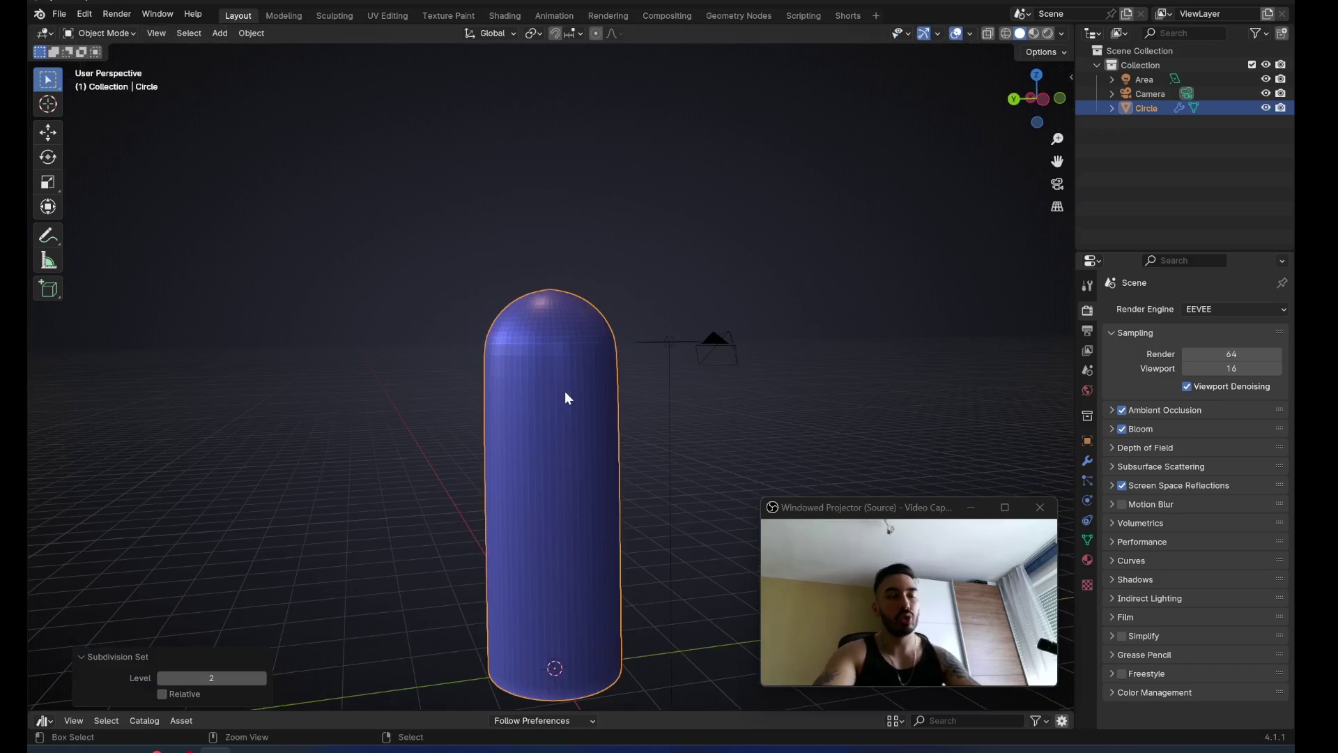
{"action": "key", "text": "Tab"}
{"action": "mouse_move", "coordinate": [572, 409]}
{"action": "middle_mouse_down", "text": "shift"}
{"action": "mouse_move", "coordinate": [604, 391]}
{"action": "mouse_move", "coordinate": [587, 396]}
{"action": "middle_mouse_up", "text": "shift"}
{"action": "key", "text": "Tab"}
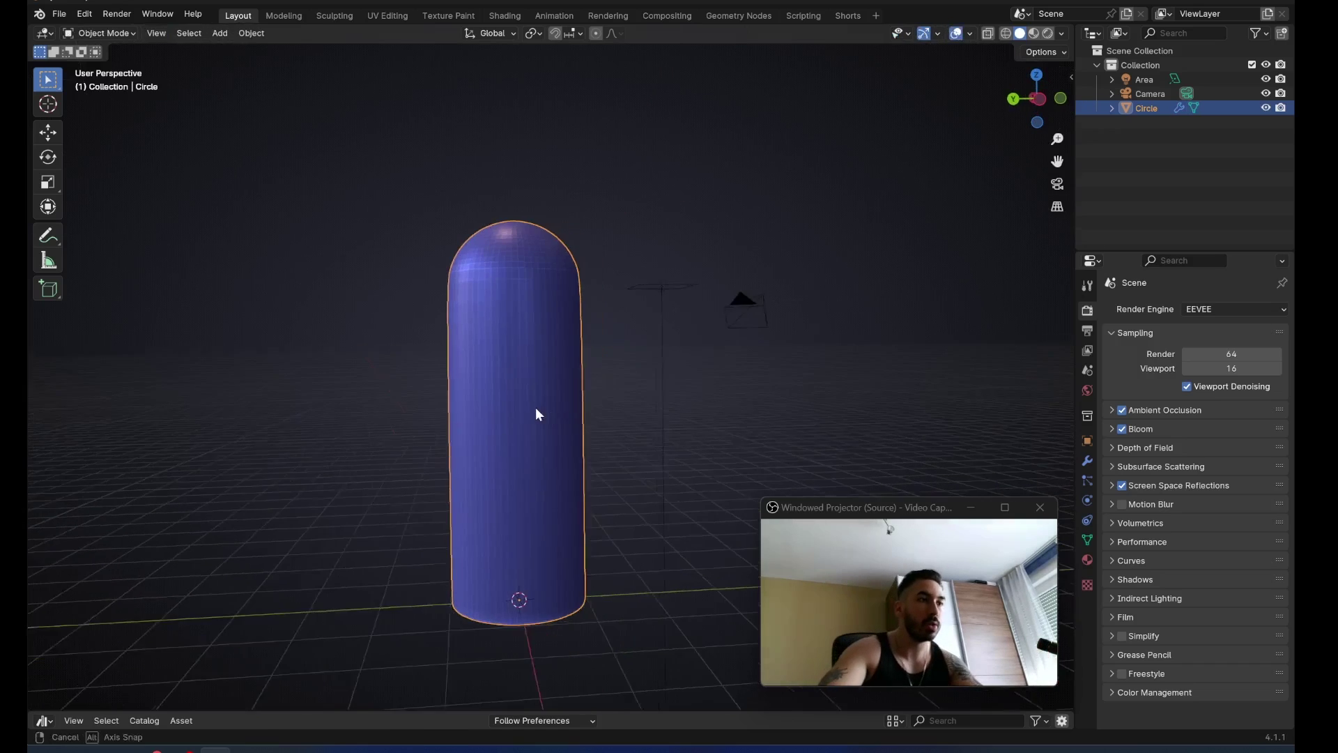
Add a horizontal loop cut around the body and slide it up close beneath the dome
{"action": "key", "text": "Tab"}
{"action": "scroll", "coordinate": [529, 415], "scroll_direction": "up", "scroll_amount": 1}
{"action": "key", "text": "ctrl+r"}
{"action": "left_click", "coordinate": [514, 444]}
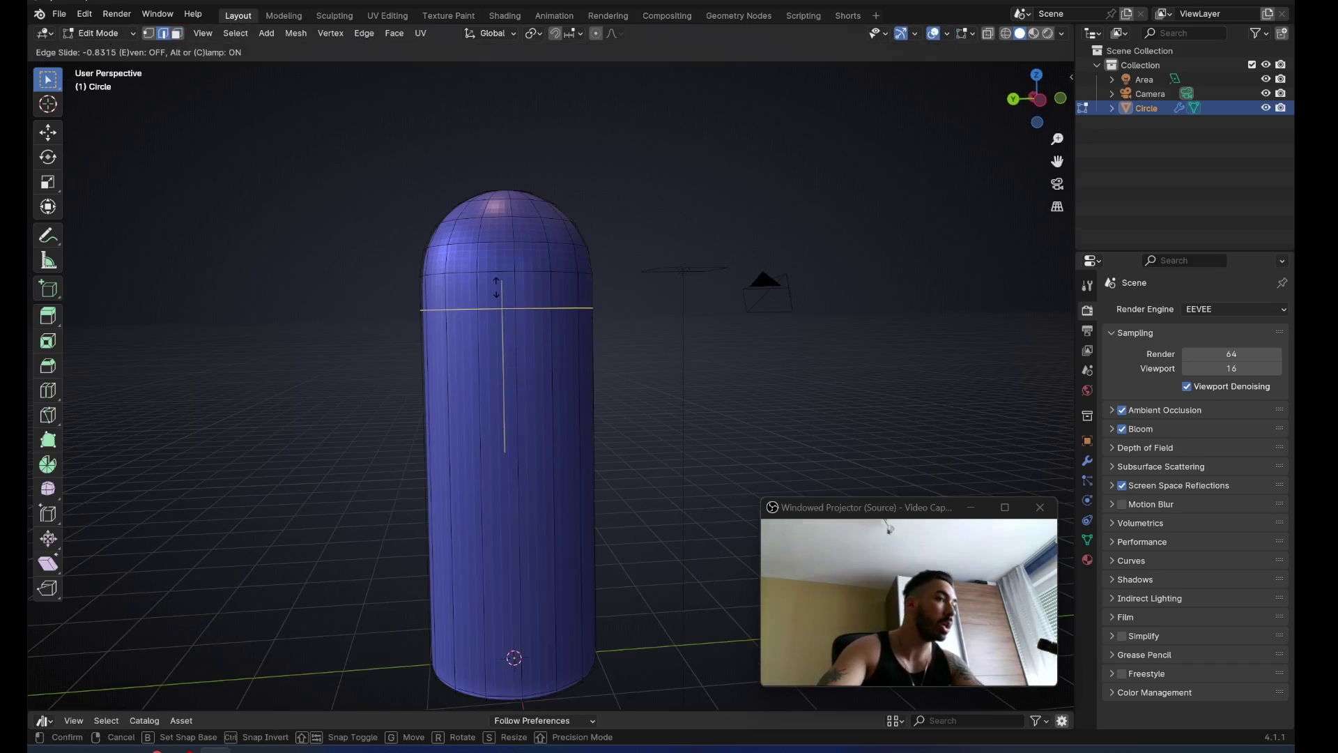
{"action": "left_click", "coordinate": [497, 287]}
Apply smooth shading to the bottle body
{"action": "key", "text": "Tab"}
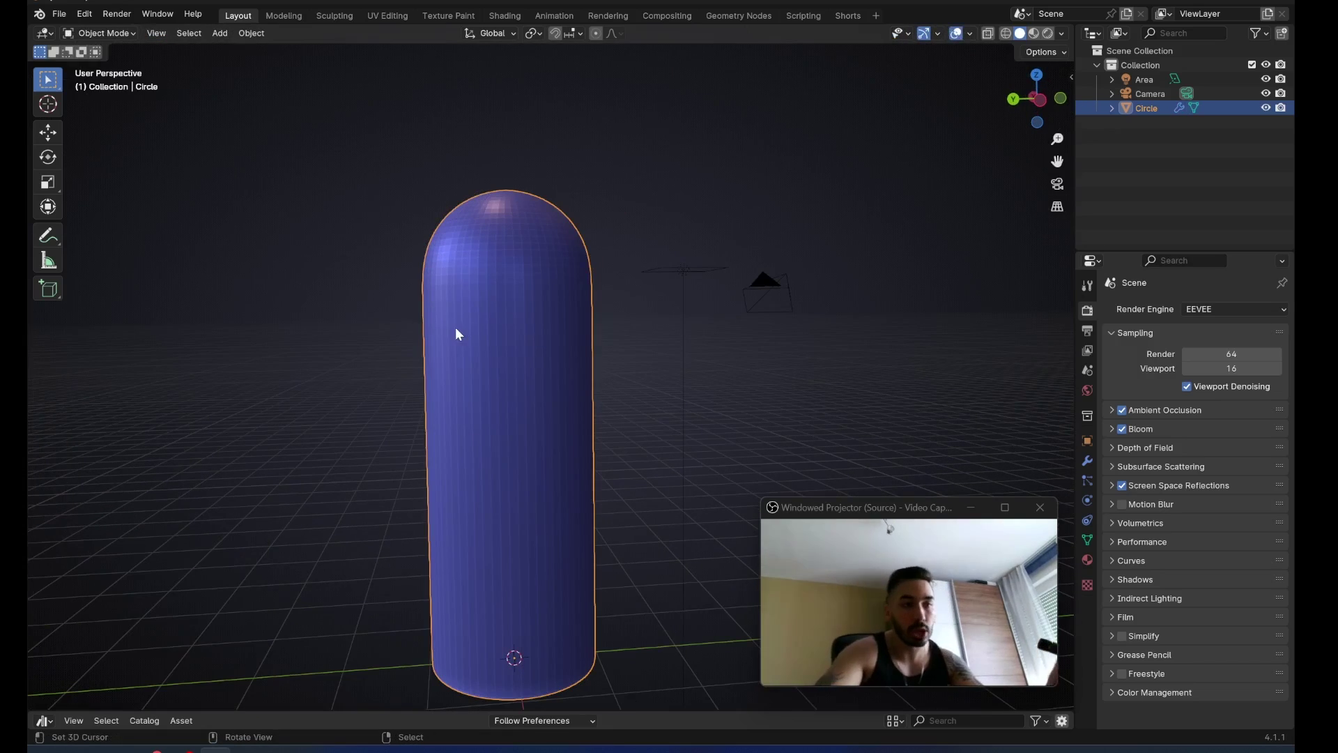
{"action": "left_click", "coordinate": [251, 33]}
{"action": "left_click", "coordinate": [312, 345]}
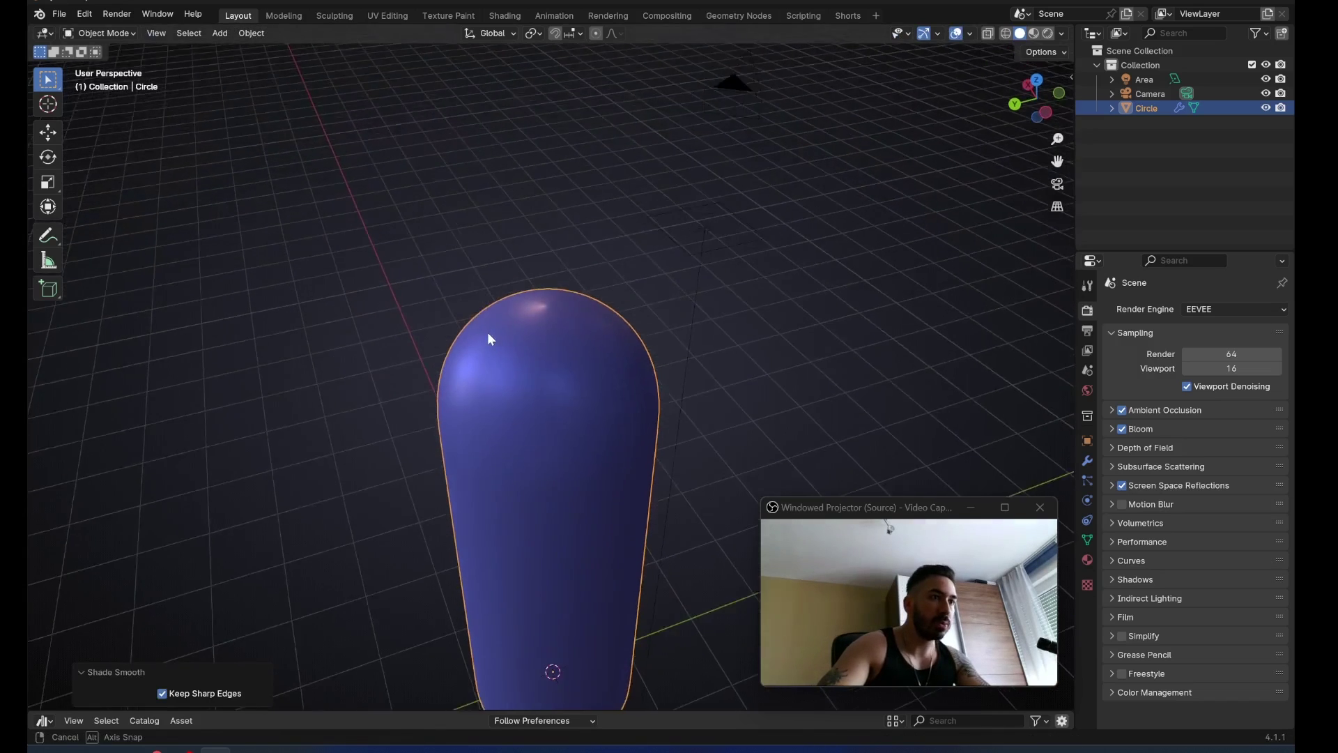
Select a ring of faces around the dome and snap the 3D cursor to its centre
{"action": "key", "text": "Tab"}
{"action": "scroll", "coordinate": [487, 331], "scroll_direction": "up", "scroll_amount": 1}
{"action": "left_click", "coordinate": [427, 246], "text": "alt"}
{"action": "key", "text": "shift+s"}
{"action": "left_click", "coordinate": [582, 266]}
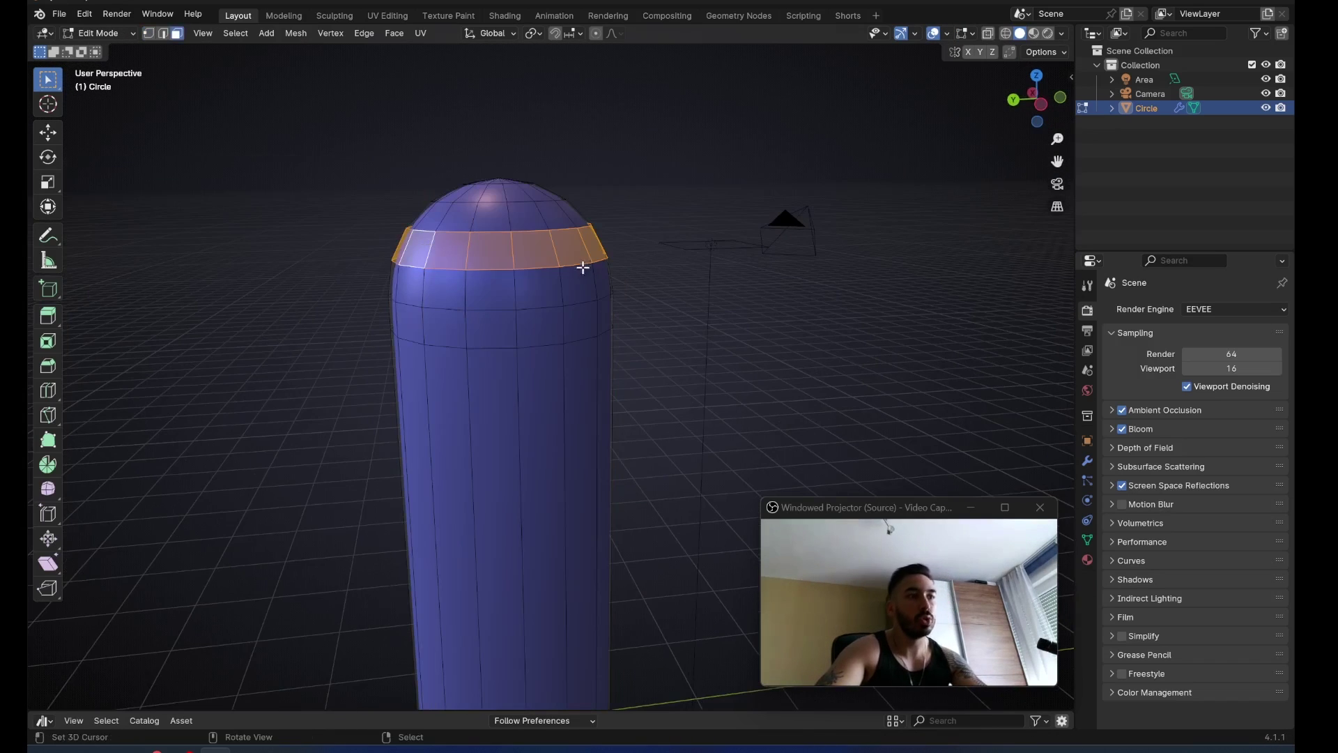
{"action": "key", "text": "shift+s"}
{"action": "left_click", "coordinate": [516, 242]}
Add a mesh circle at the 3D cursor inside the dome as the base of the cap
{"action": "key", "text": "Tab"}
{"action": "key", "text": "shift+a"}
{"action": "mouse_move", "coordinate": [574, 242]}
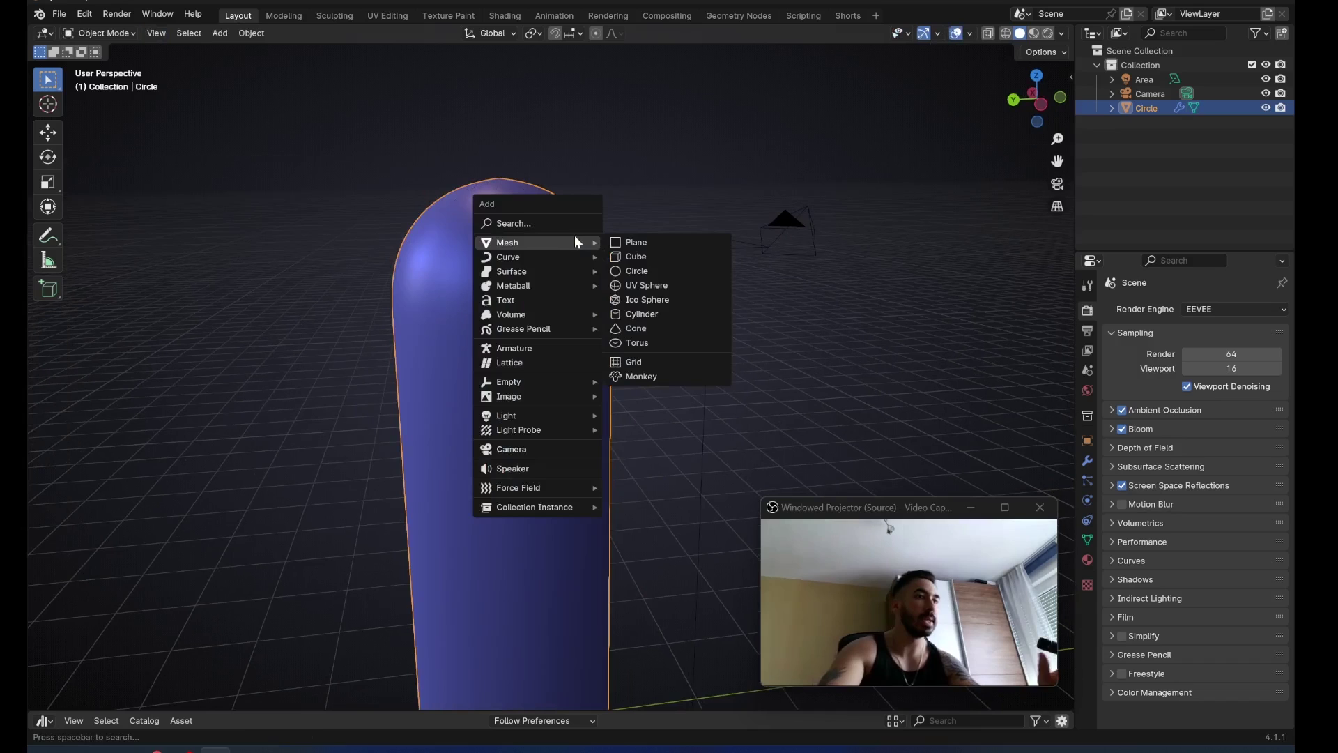
{"action": "left_click", "coordinate": [621, 272]}
Extrude the new circle about 0.21 m upward along Z into a band around the dome
{"action": "key", "text": "Tab"}
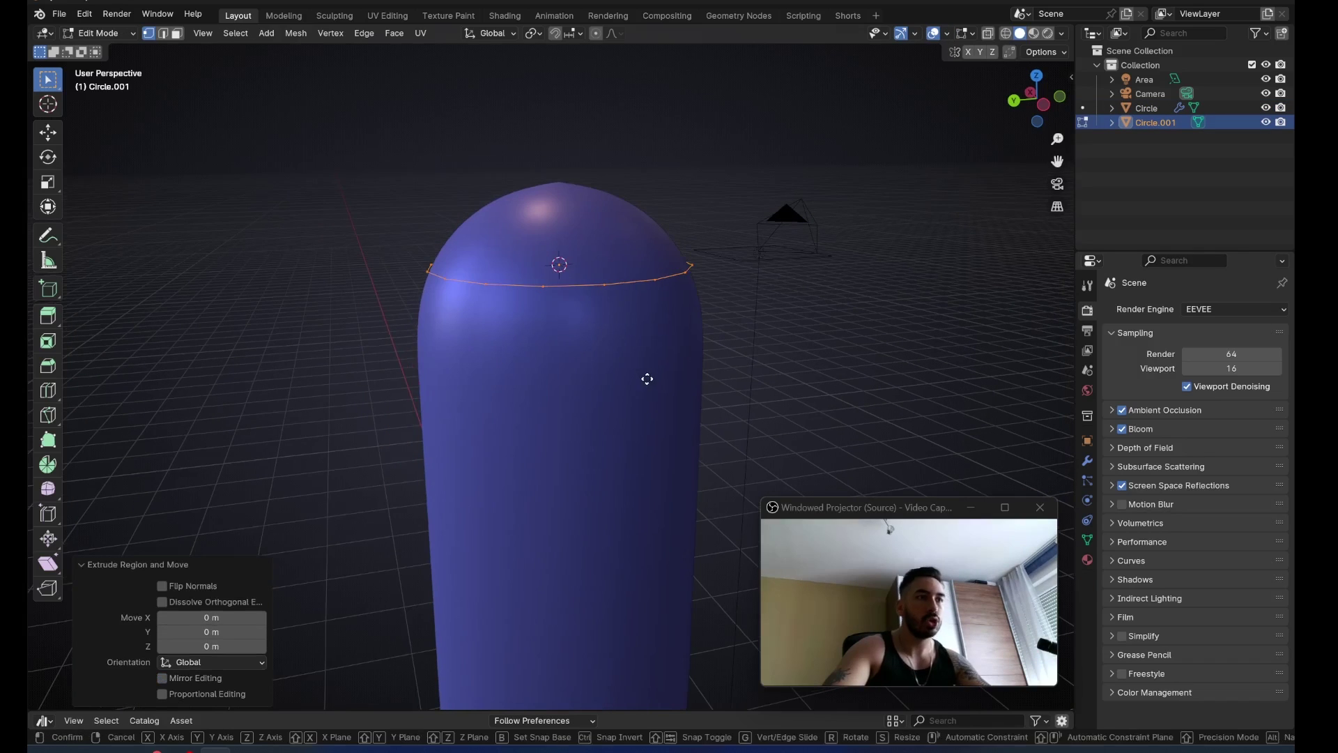
{"action": "key", "text": "e"}
{"action": "key", "text": "z"}
{"action": "left_click", "coordinate": [644, 345]}
{"action": "middle_click_drag", "start_coordinate": [749, 363], "coordinate": [741, 376]}
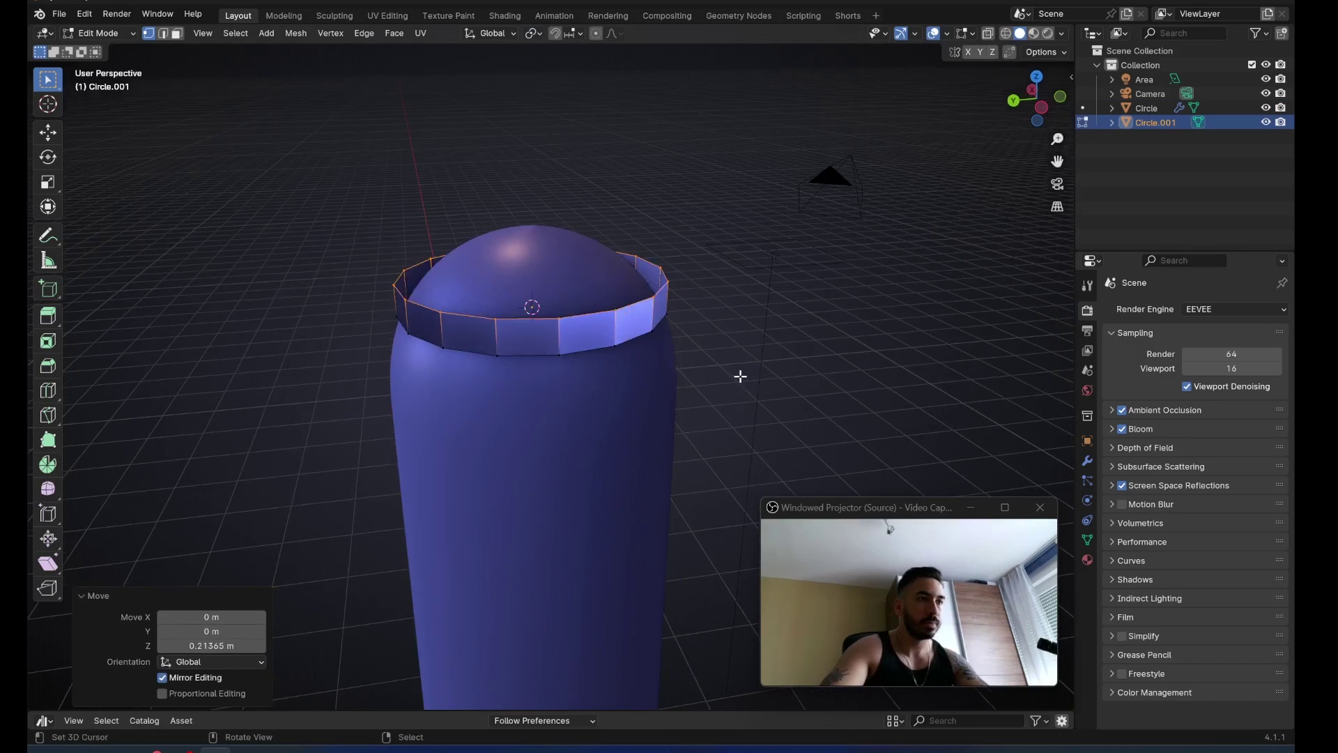
Fill the band's open top and extrude a face inset by about 0.09 m upward as the cap's second tier
{"action": "key", "text": "f"}
{"action": "key", "text": "i"}
{"action": "left_click", "coordinate": [664, 422]}
{"action": "key", "text": "e"}
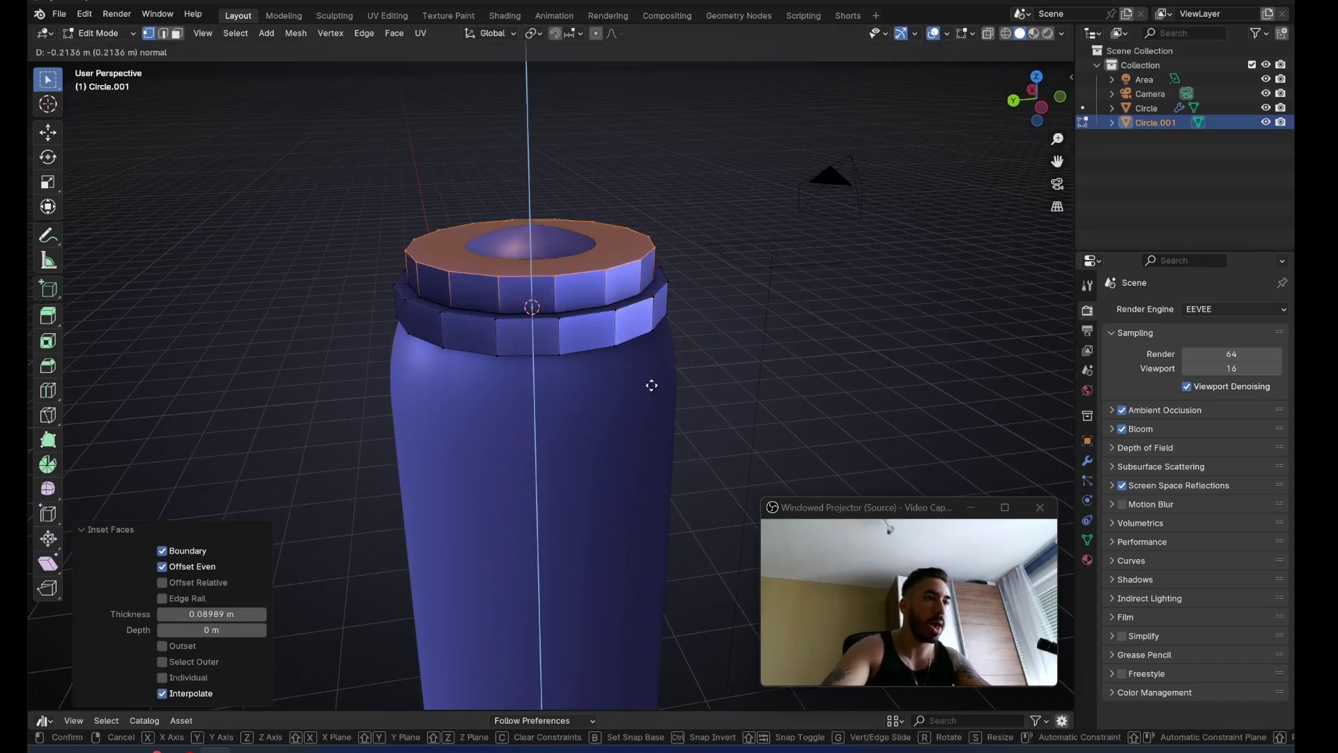
{"action": "left_click", "coordinate": [628, 312]}
Inset the cap's top face to form a wide rim around a smaller round face
{"action": "scroll", "coordinate": [628, 312], "scroll_direction": "down", "scroll_amount": 1}
{"action": "middle_click_drag", "start_coordinate": [627, 313], "coordinate": [692, 412]}
{"action": "key", "text": "i"}
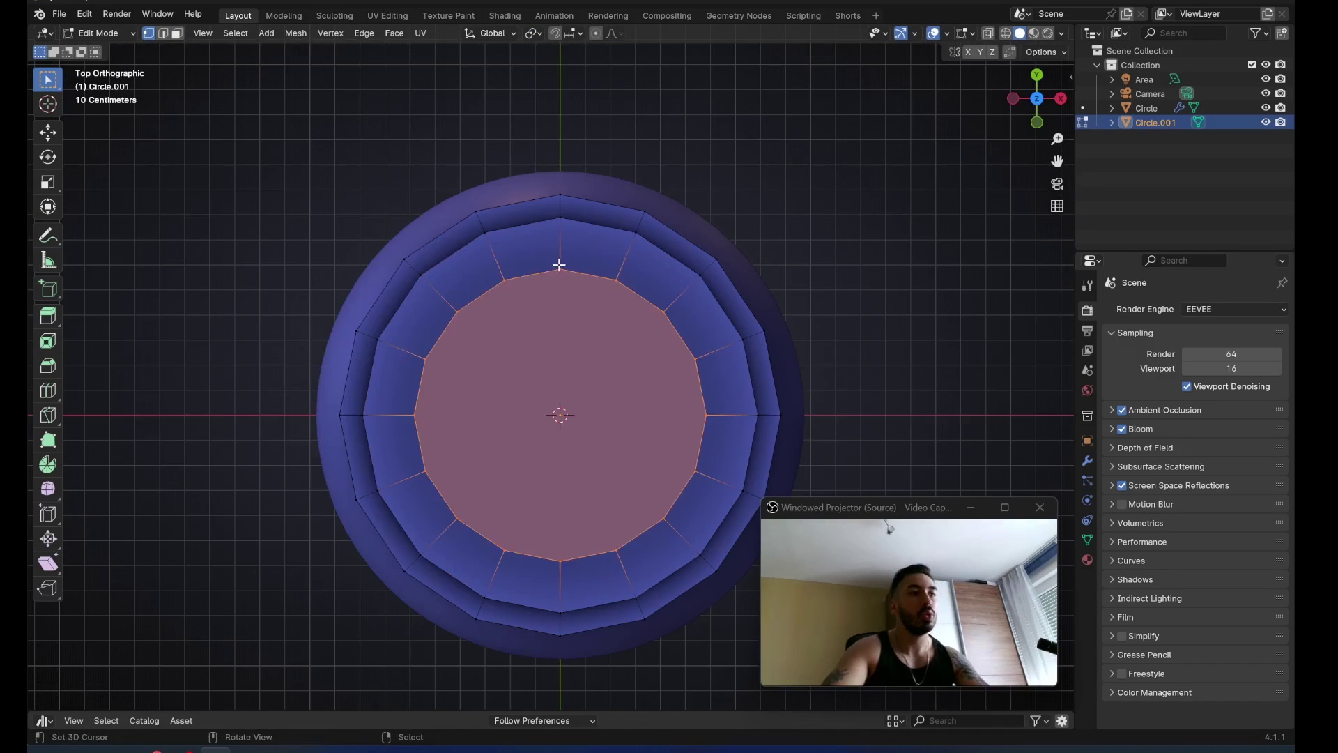
{"action": "right_click", "coordinate": [558, 265]}
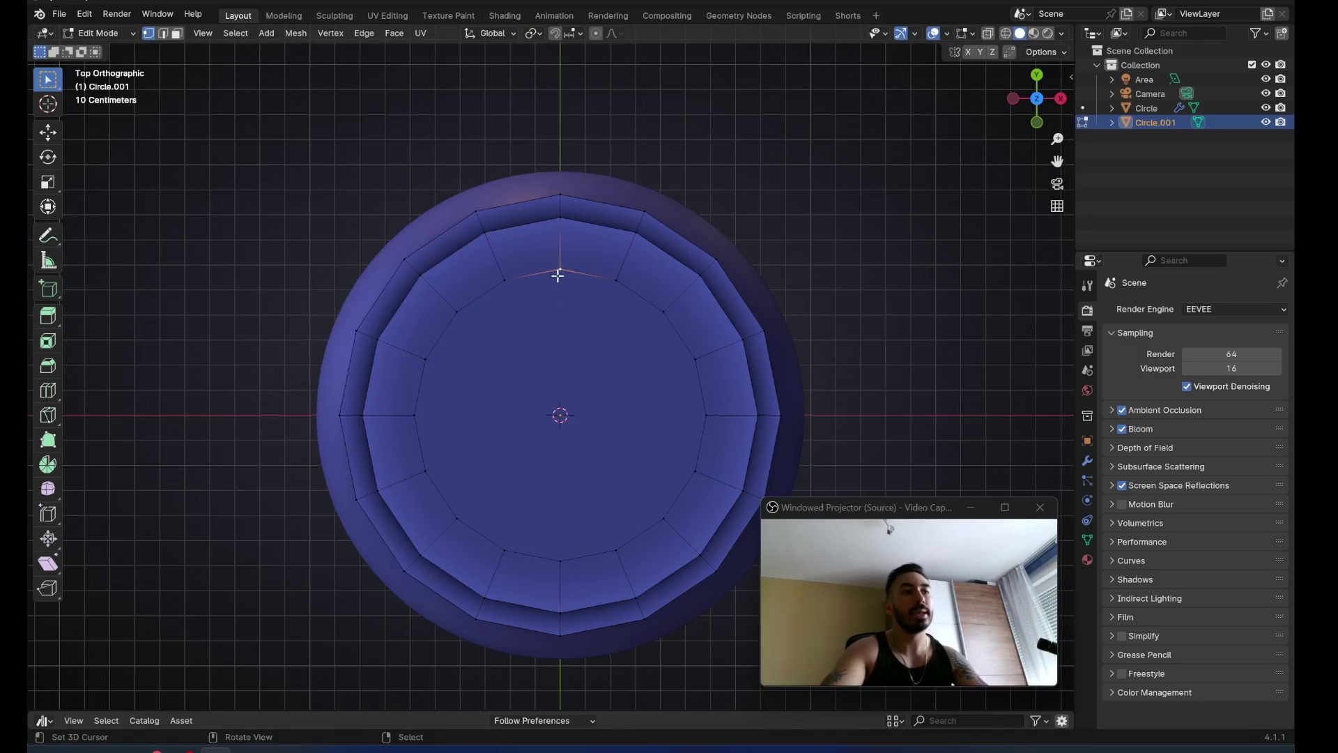
{"action": "right_click", "coordinate": [558, 556]}
{"action": "right_click", "coordinate": [592, 284], "text": "alt"}
{"action": "key", "text": "g"}
{"action": "key", "text": "x"}
{"action": "right_click", "coordinate": [508, 376]}
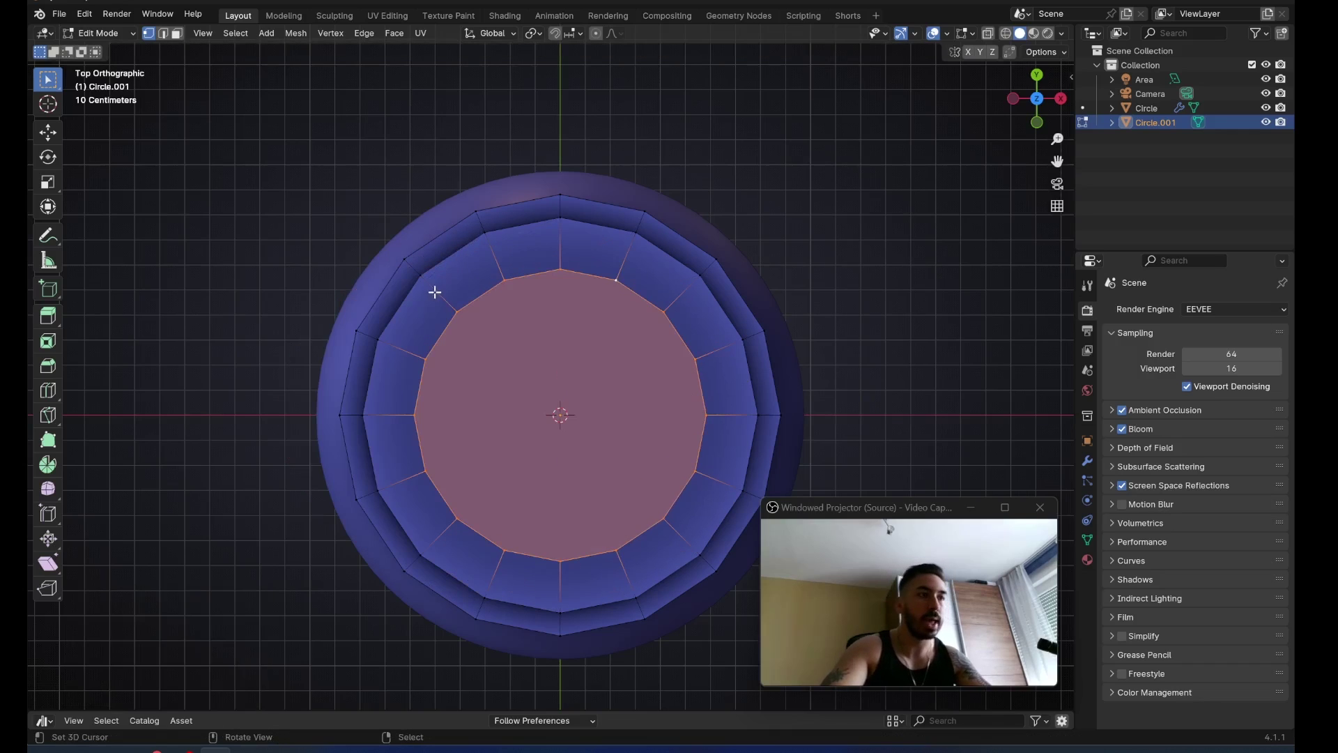
Enlarge the inner loop on the cap's top slightly, finishing with a scale of about 1.02
{"action": "scroll", "coordinate": [490, 316], "scroll_direction": "up", "scroll_amount": 1}
{"action": "key", "text": "s"}
{"action": "left_click", "coordinate": [717, 428]}
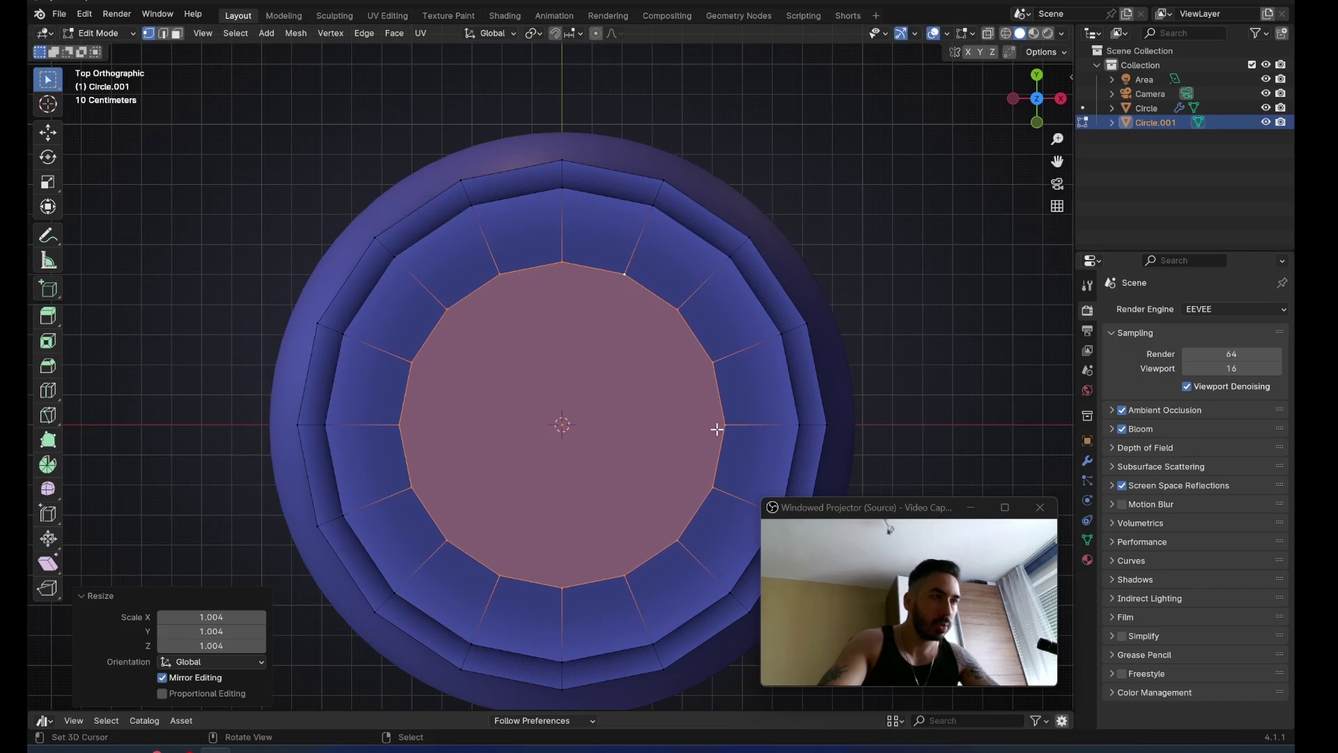
{"action": "key", "text": "s"}
{"action": "left_click", "coordinate": [754, 434]}
Try moving the inner loop about 0.56 m along negative X, and undo the move
{"action": "key", "text": "g"}
{"action": "key", "text": "x"}
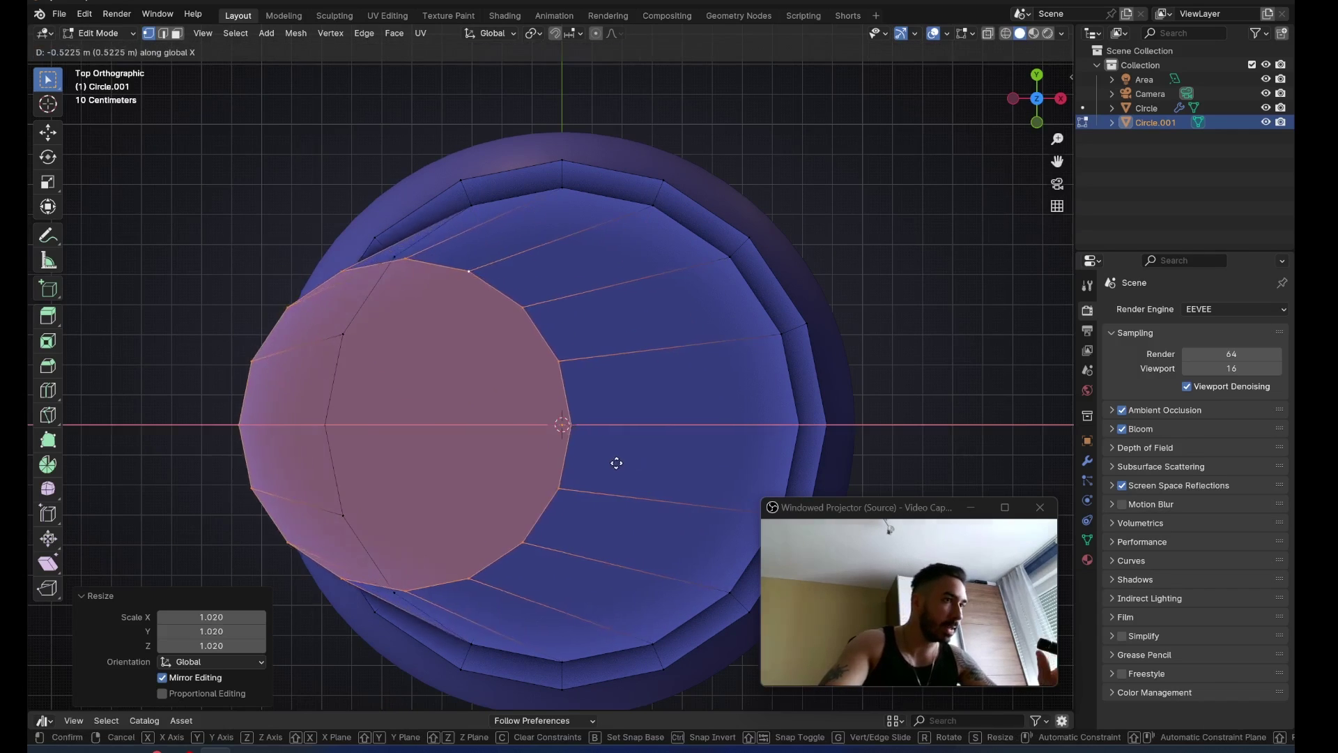
{"action": "left_click", "coordinate": [608, 466]}
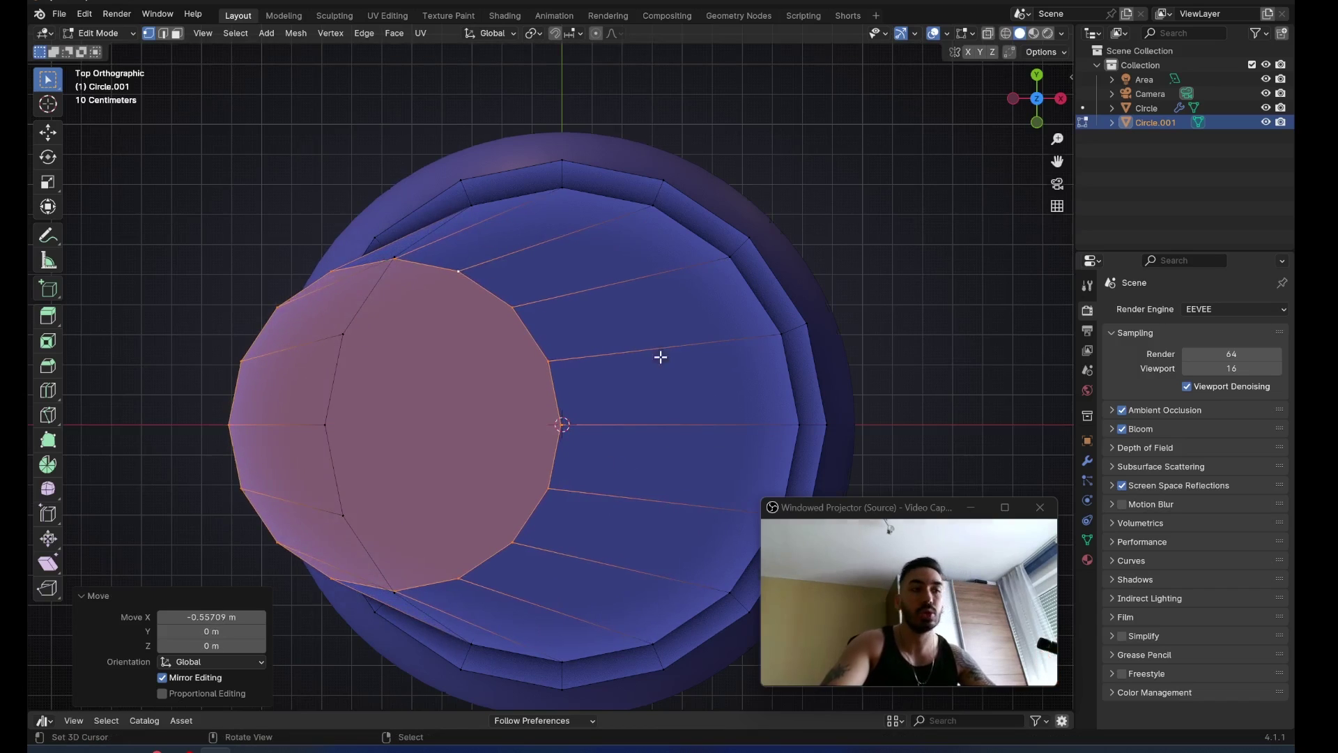
{"action": "key", "text": "ctrl+z"}
Scale the inner loop on the cap's top up by a factor of about 1.01
{"action": "key", "text": "s"}
{"action": "left_click", "coordinate": [754, 344]}
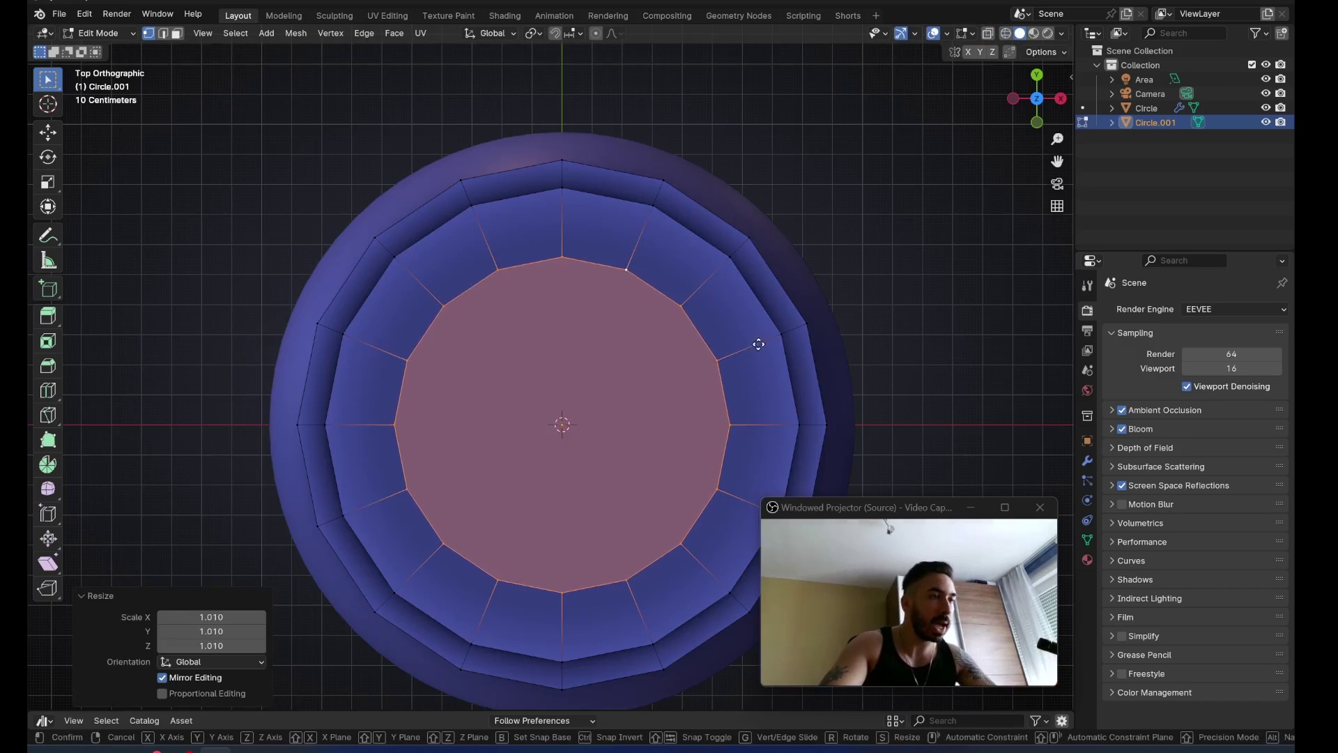
Try shifting the rescaled inner loop about 0.56 m along negative X again, and undo the shift
{"action": "key", "text": "g"}
{"action": "key", "text": "x"}
{"action": "left_click", "coordinate": [561, 326]}
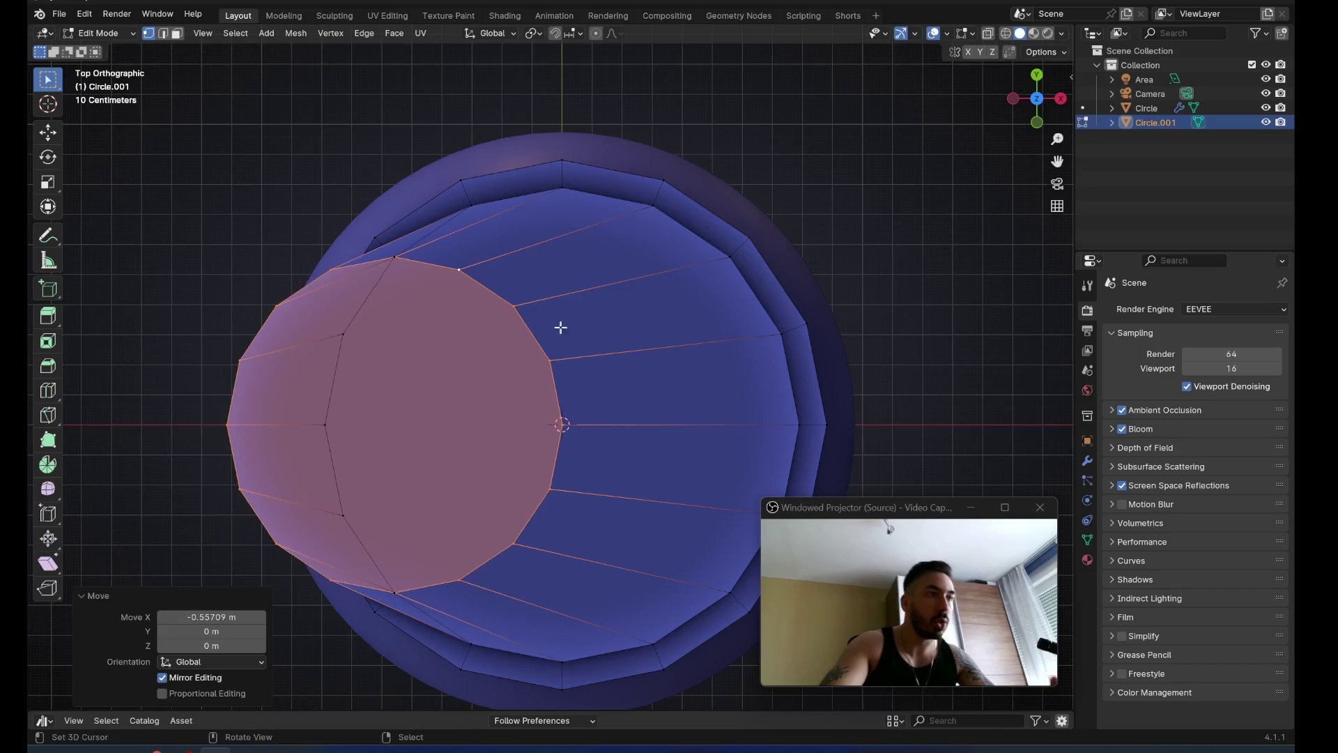
{"action": "key", "text": "ctrl+z"}
Try to connect vertices from opposite sides of the cap's top with new edges
{"action": "scroll", "coordinate": [518, 416], "scroll_direction": "down", "scroll_amount": 2}
{"action": "middle_click_drag", "start_coordinate": [517, 416], "coordinate": [586, 307]}
{"action": "scroll", "coordinate": [586, 307], "scroll_direction": "down", "scroll_amount": 3}
{"action": "right_click", "coordinate": [473, 271]}
{"action": "right_click", "coordinate": [480, 178], "text": "shift"}
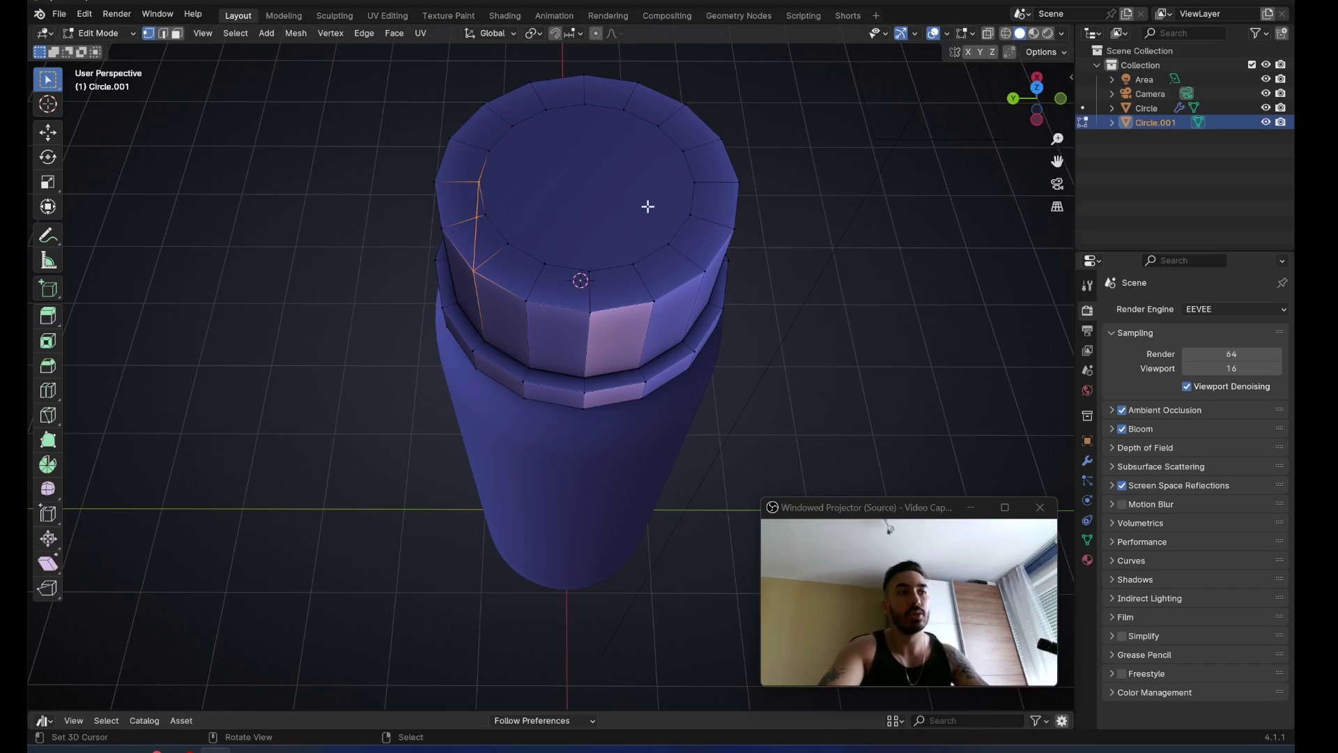
{"action": "right_click", "coordinate": [704, 272], "text": "shift"}
{"action": "key", "text": "j"}
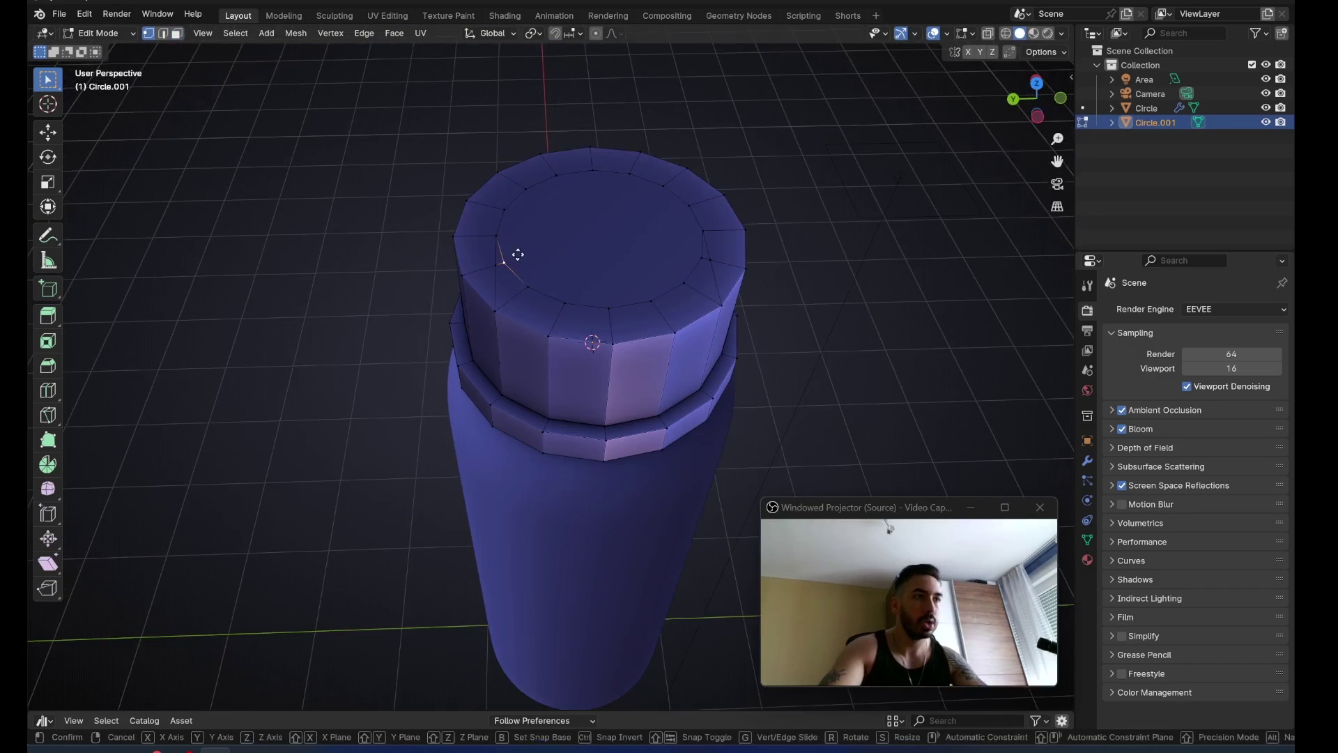
Vertex-slide the inner-loop vertices at the opposite sides of the cap's top along their edges
{"action": "key", "text": "g"}
{"action": "key", "text": "g"}
{"action": "left_click", "coordinate": [499, 258]}
{"action": "key", "text": "g"}
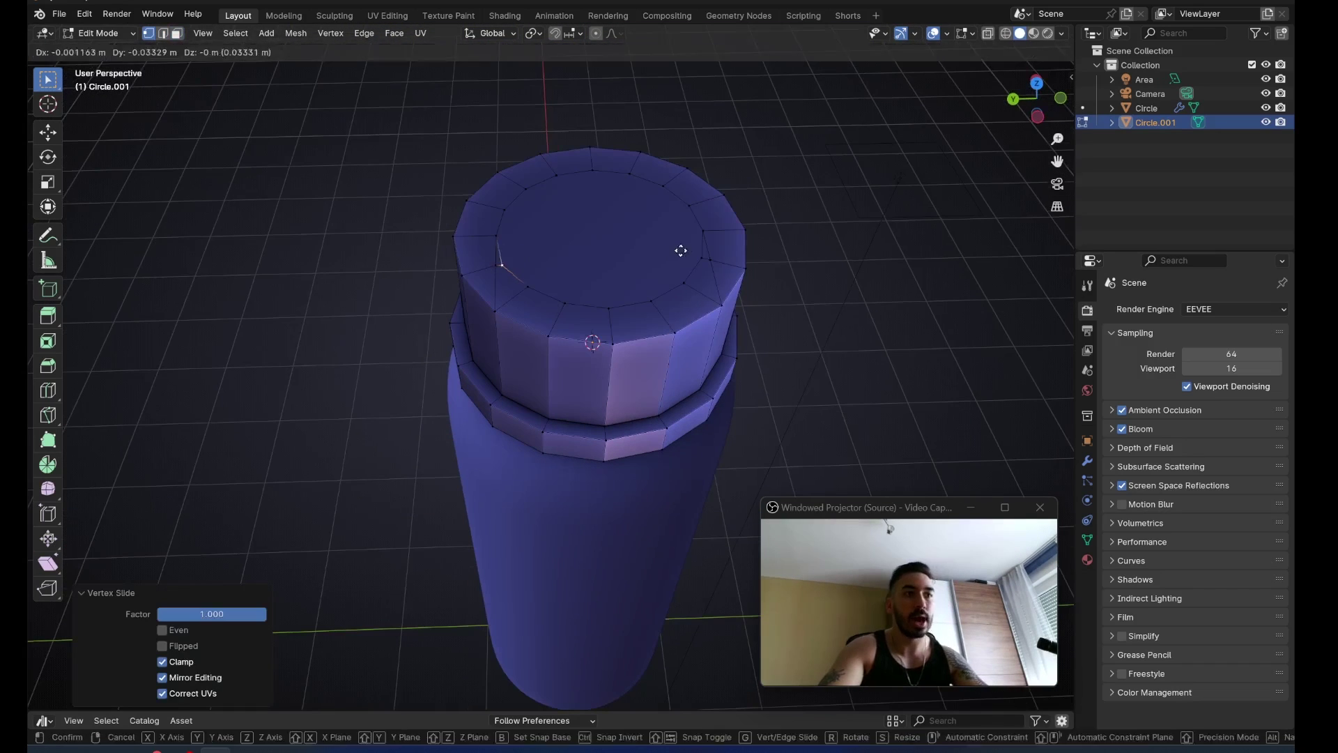
{"action": "right_click", "coordinate": [690, 251]}
{"action": "right_click", "coordinate": [700, 252]}
{"action": "key", "text": "g"}
{"action": "key", "text": "g"}
{"action": "left_click", "coordinate": [766, 271]}
Edge-slide the front section of the inner loop out to the cap's outer edge and merge all vertices by distance
{"action": "key", "text": "2"}
{"action": "right_click", "coordinate": [544, 294]}
{"action": "right_click", "coordinate": [669, 285], "text": "ctrl"}
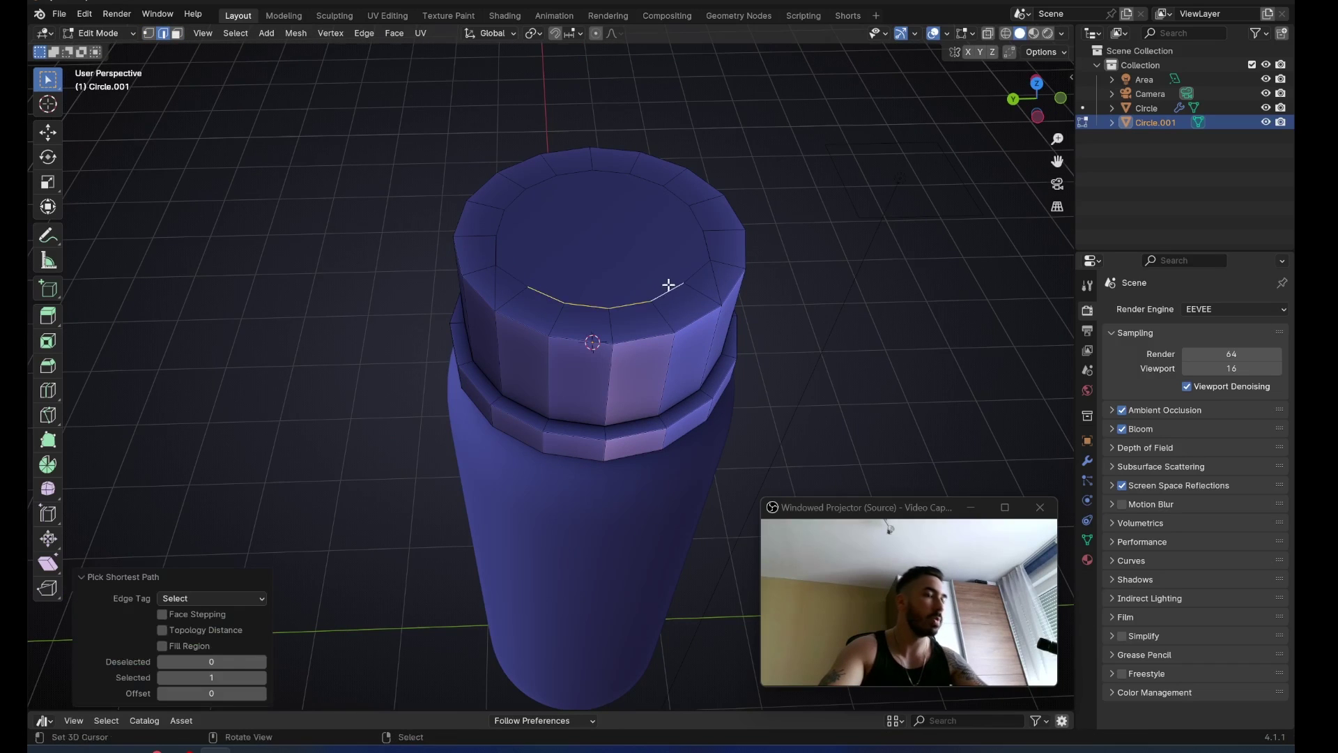
{"action": "key", "text": "g"}
{"action": "key", "text": "g"}
{"action": "left_click", "coordinate": [726, 347]}
{"action": "key", "text": "a"}
{"action": "key", "text": "m"}
{"action": "key", "text": "b"}
Select the remaining ring of faces on the cap's top, including both tapered end faces, and extrude it upward
{"action": "key", "text": "3"}
{"action": "right_click", "coordinate": [478, 243], "text": "alt"}
{"action": "middle_click_drag", "start_coordinate": [597, 297], "coordinate": [591, 283]}
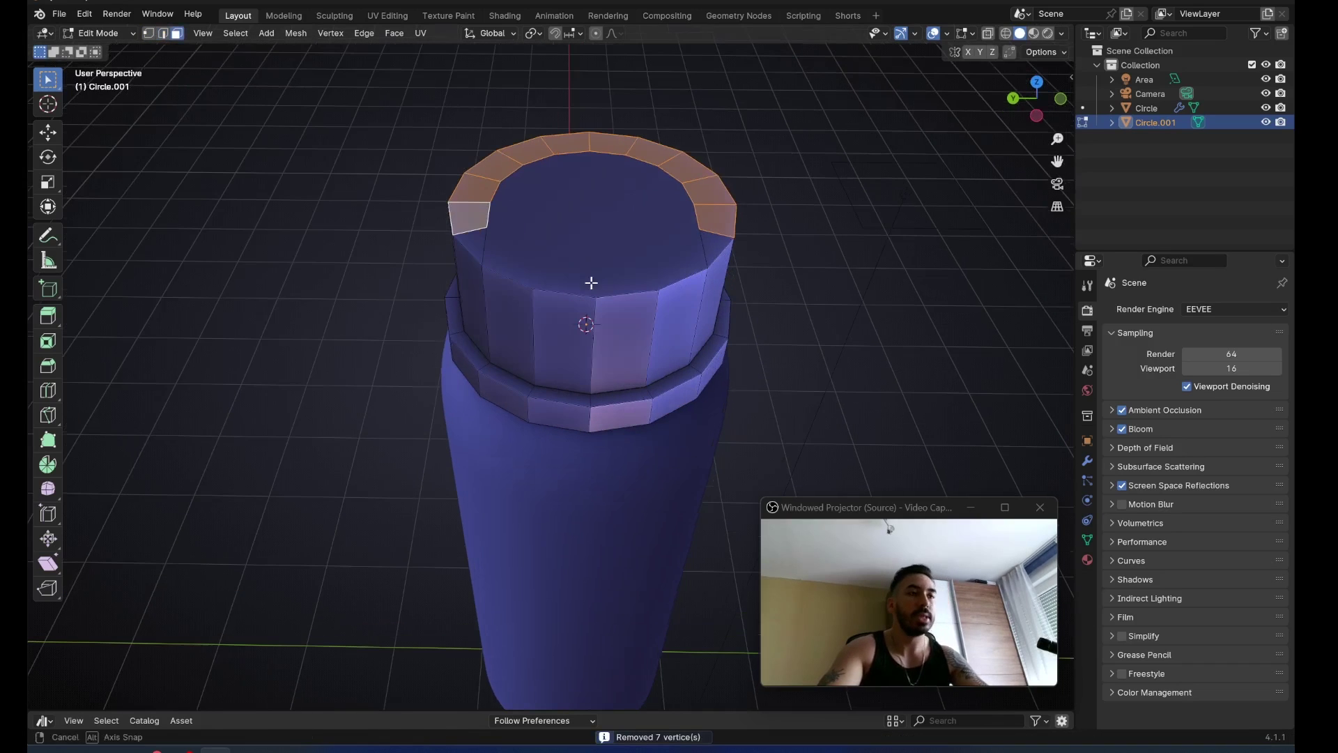
{"action": "right_click", "coordinate": [474, 245], "text": "shift"}
{"action": "key", "text": "ctrl+z"}
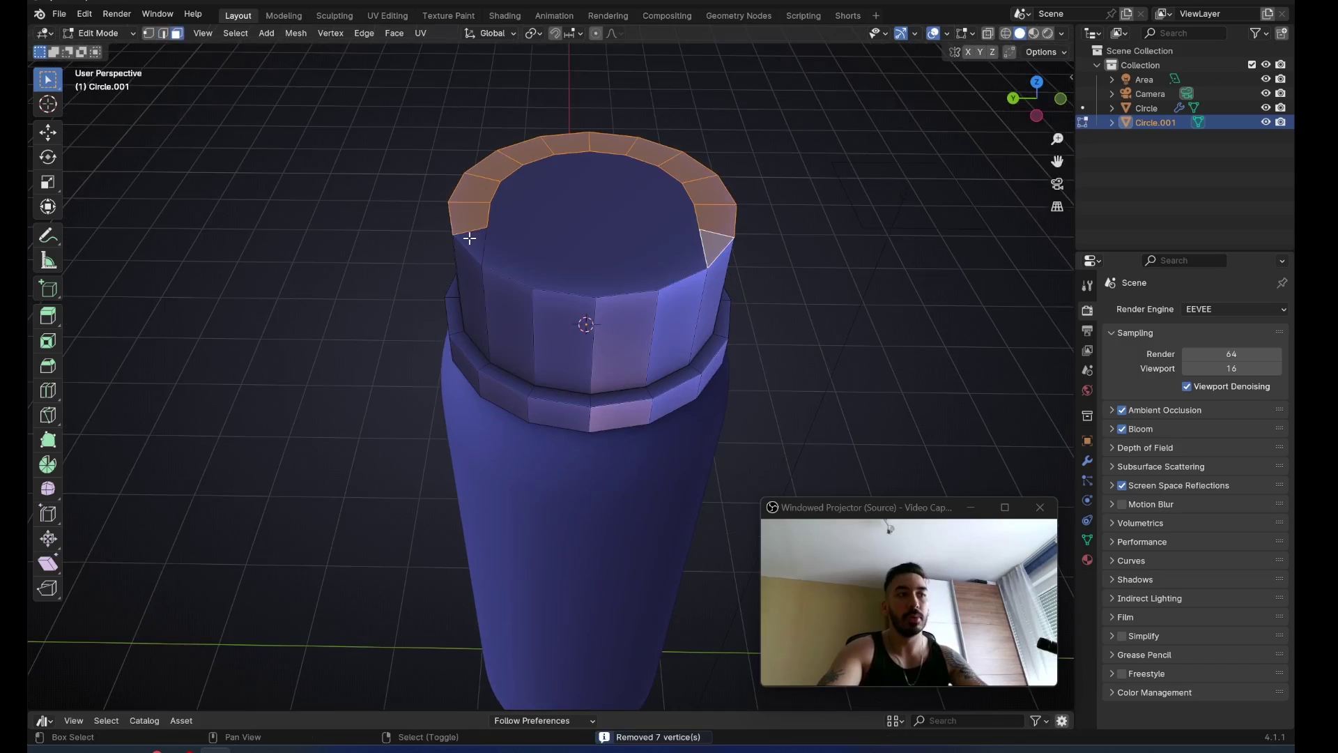
{"action": "right_click", "coordinate": [471, 238], "text": "shift"}
{"action": "key", "text": "e"}
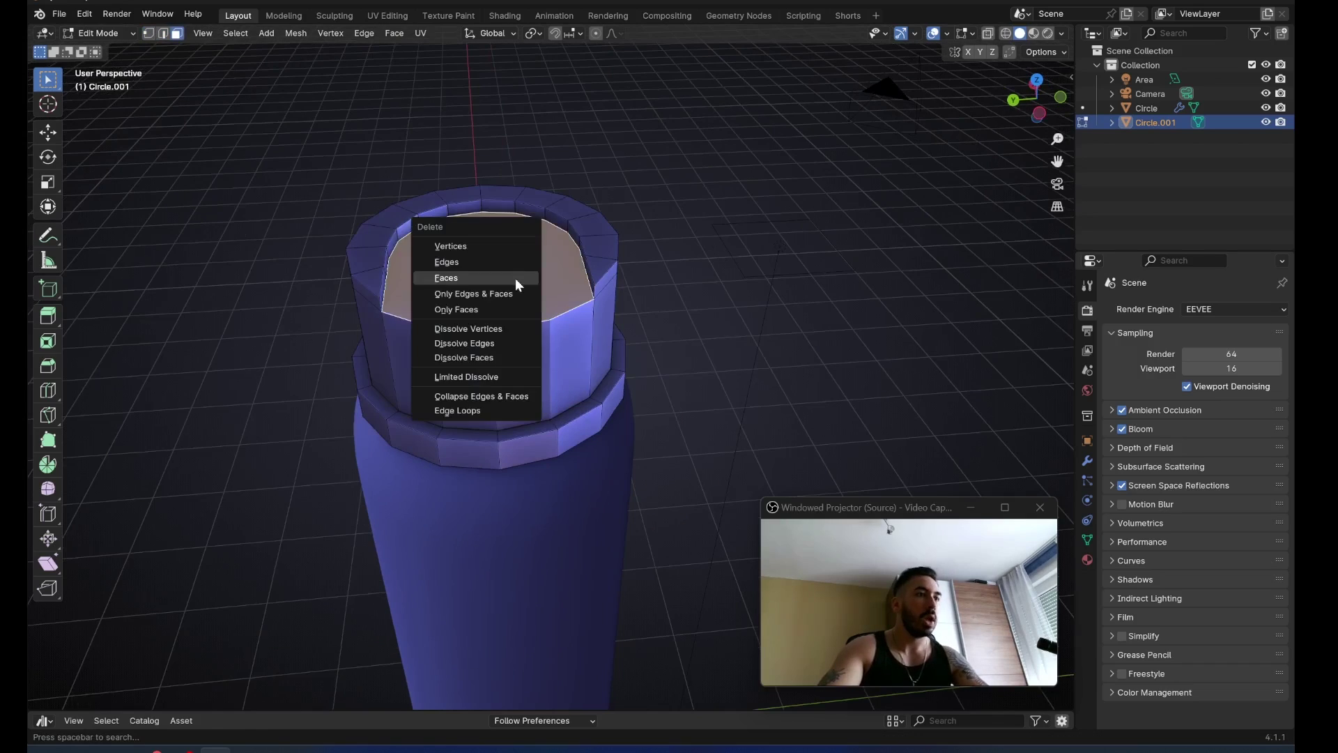
Delete the single face inside the raised rim and fill the opening with Grid Fill
{"action": "left_click", "coordinate": [517, 279]}
{"action": "key", "text": "1"}
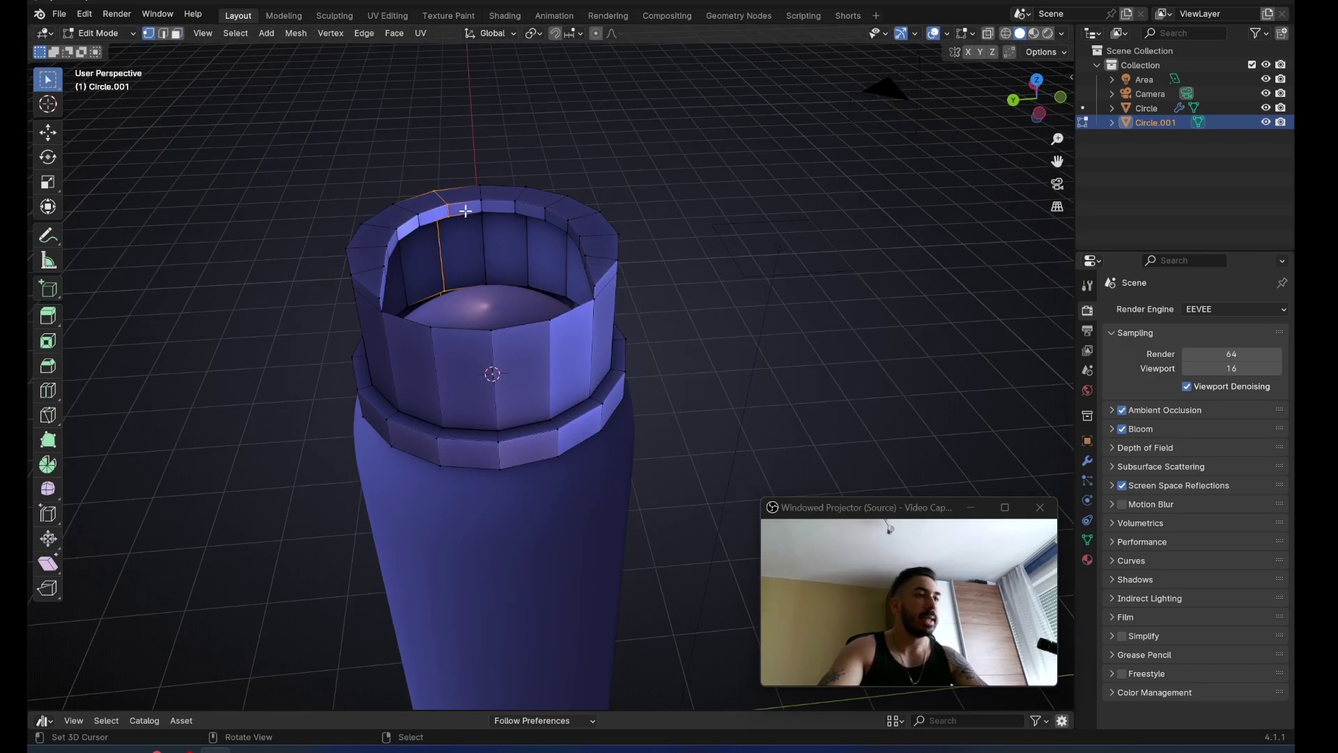
{"action": "left_click", "coordinate": [394, 34]}
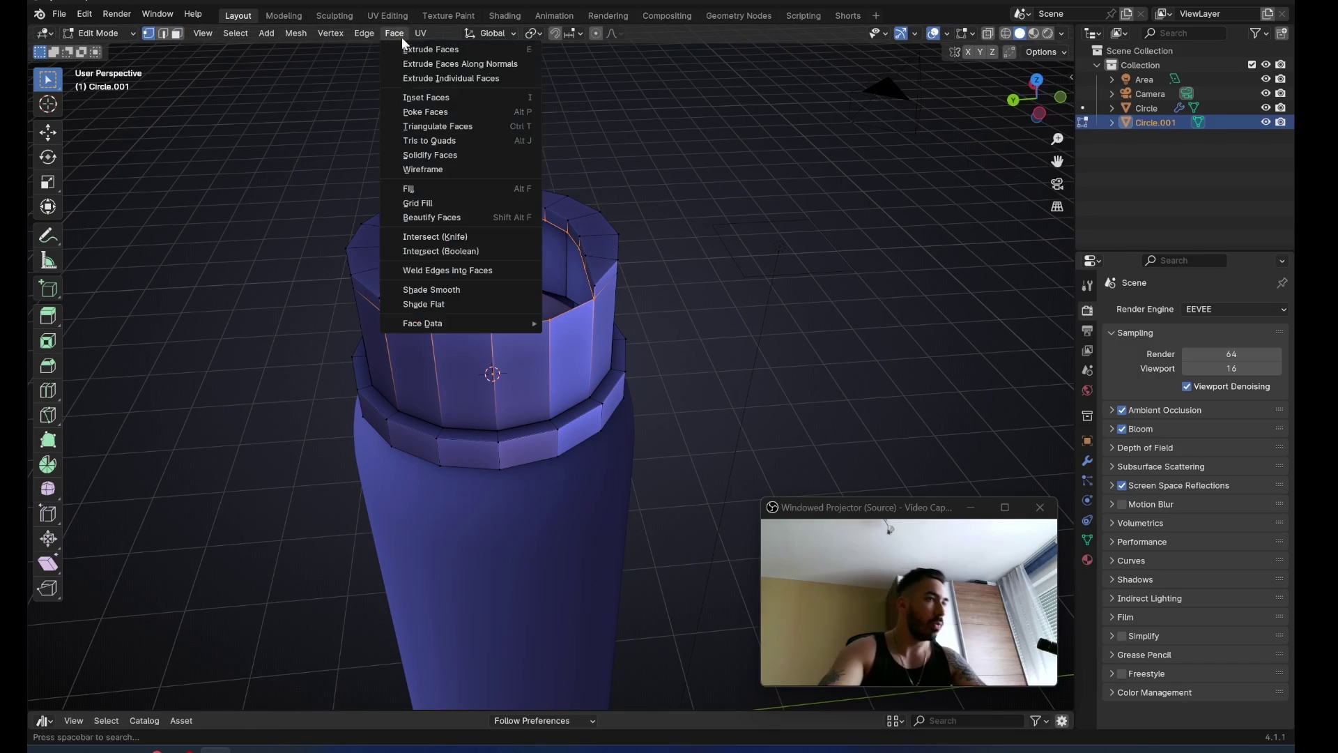
{"action": "left_click", "coordinate": [413, 207]}
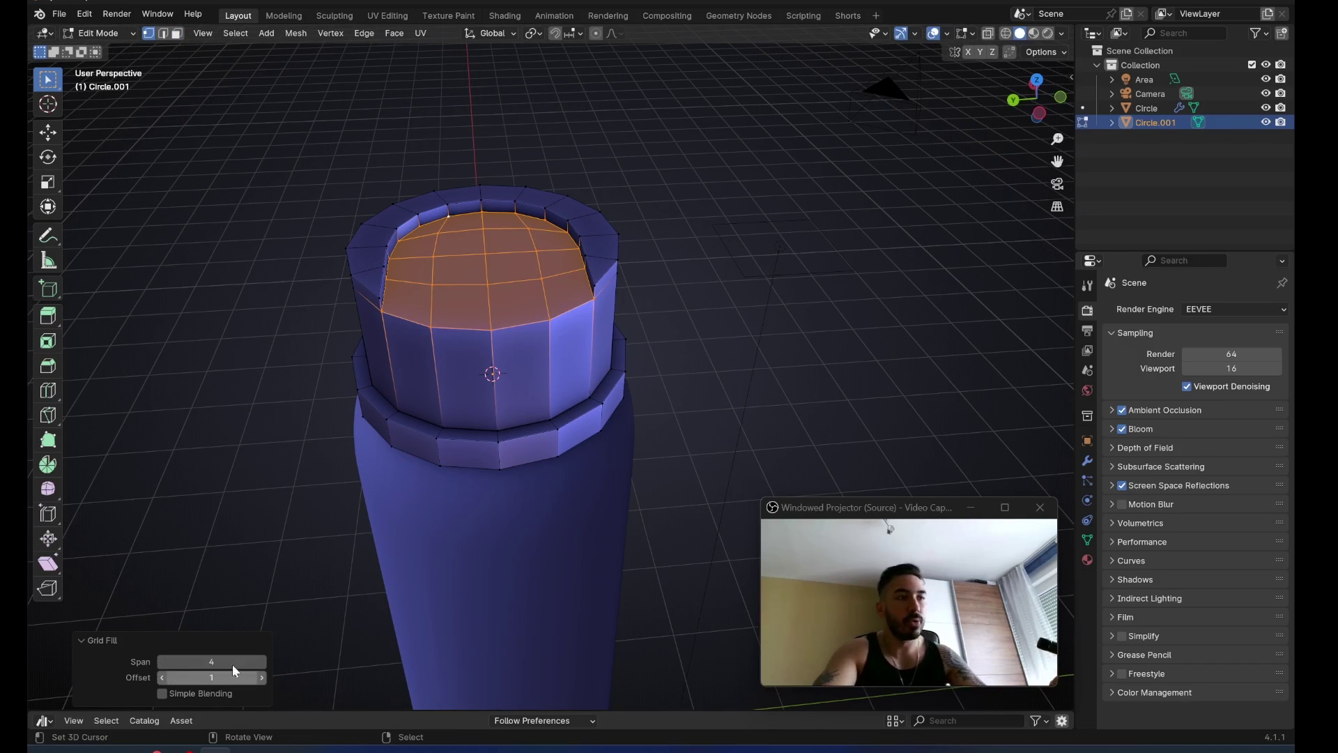
Select the central block of grid faces on the cap's top and move it along Z
{"action": "middle_click_drag", "start_coordinate": [502, 248], "coordinate": [499, 257]}
{"action": "scroll", "coordinate": [369, 246], "scroll_direction": "up", "scroll_amount": 3}
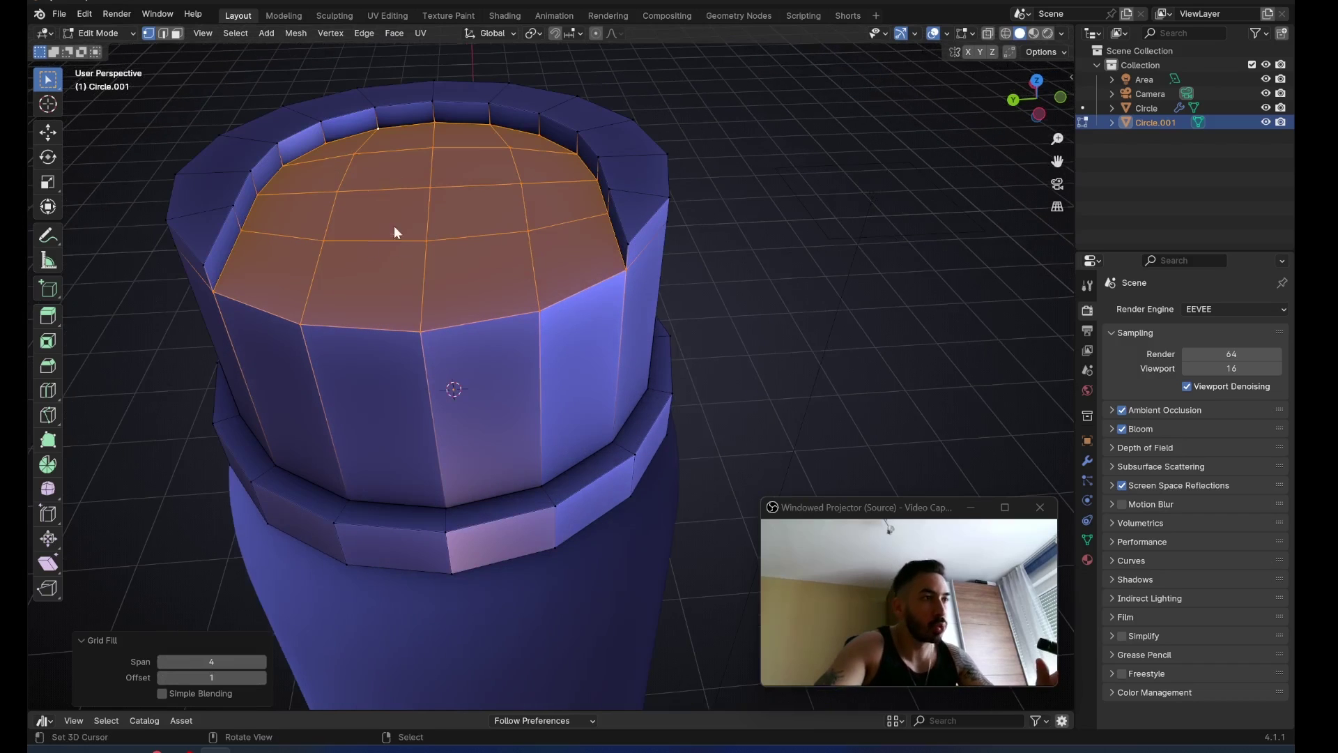
{"action": "scroll", "coordinate": [394, 232], "scroll_direction": "down", "scroll_amount": 2}
{"action": "left_click", "coordinate": [530, 285], "text": "ctrl+shift"}
{"action": "key", "text": "g"}
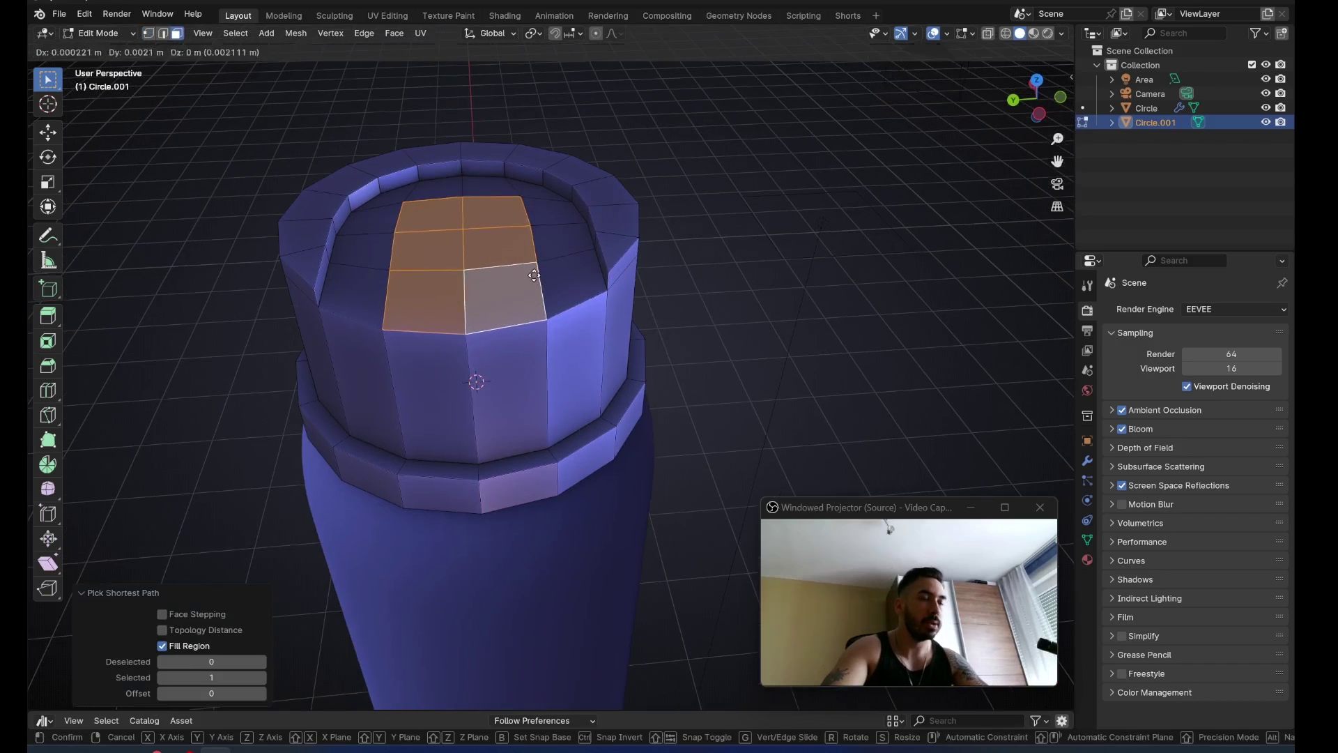
{"action": "key", "text": "z"}
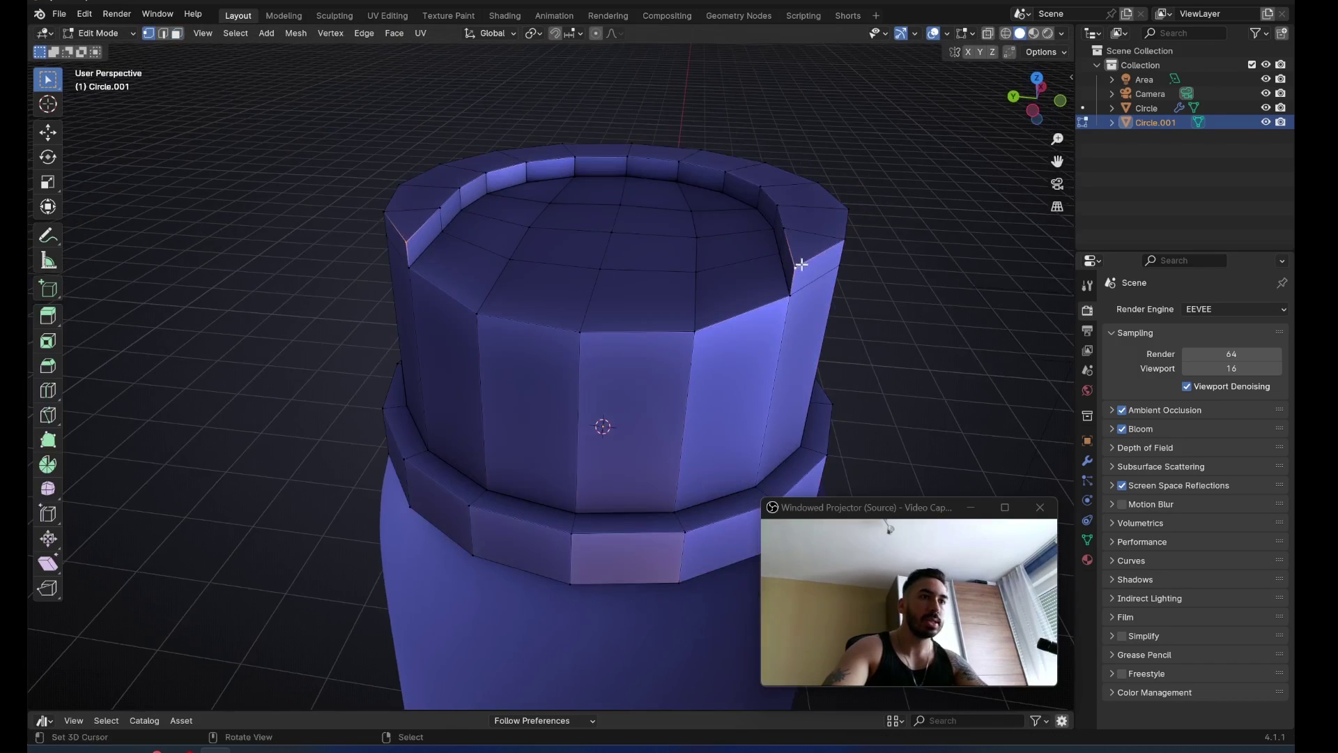
Slide the end vertices of the raised rim down onto the cap's edge and merge all vertices by distance
{"action": "key", "text": "g"}
{"action": "key", "text": "g"}
{"action": "left_click", "coordinate": [803, 299]}
{"action": "key", "text": "a"}
{"action": "key", "text": "m"}
{"action": "key", "text": "b"}
Edge-slide the loop on the raised rim's outer wall by a factor of 1.000 to the rim's top edge
{"action": "middle_click_drag", "start_coordinate": [466, 258], "coordinate": [627, 254]}
{"action": "left_click", "coordinate": [508, 239], "text": "alt"}
{"action": "middle_click_drag", "start_coordinate": [508, 239], "coordinate": [782, 242]}
{"action": "middle_click_drag", "start_coordinate": [856, 216], "coordinate": [775, 257]}
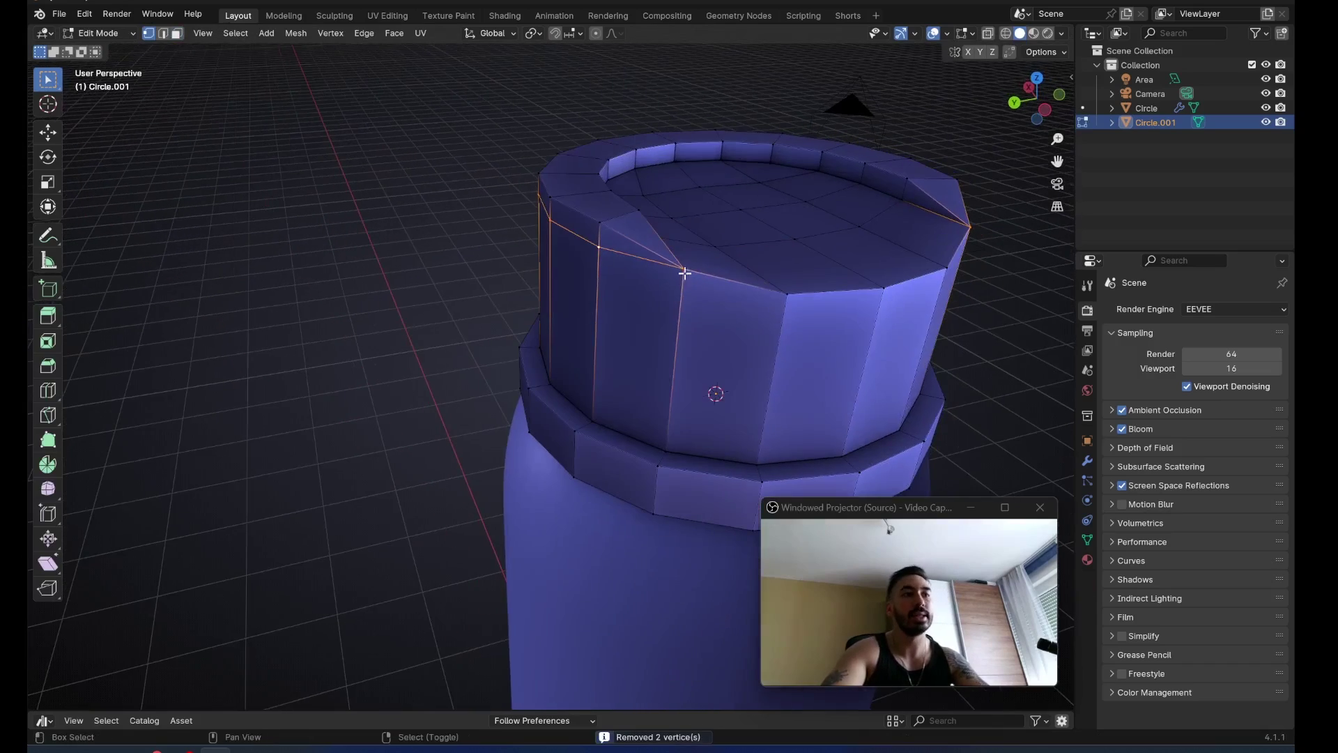
{"action": "middle_click_drag", "start_coordinate": [685, 273], "coordinate": [625, 265]}
{"action": "key", "text": "g"}
{"action": "key", "text": "g"}
{"action": "left_click", "coordinate": [526, 65]}
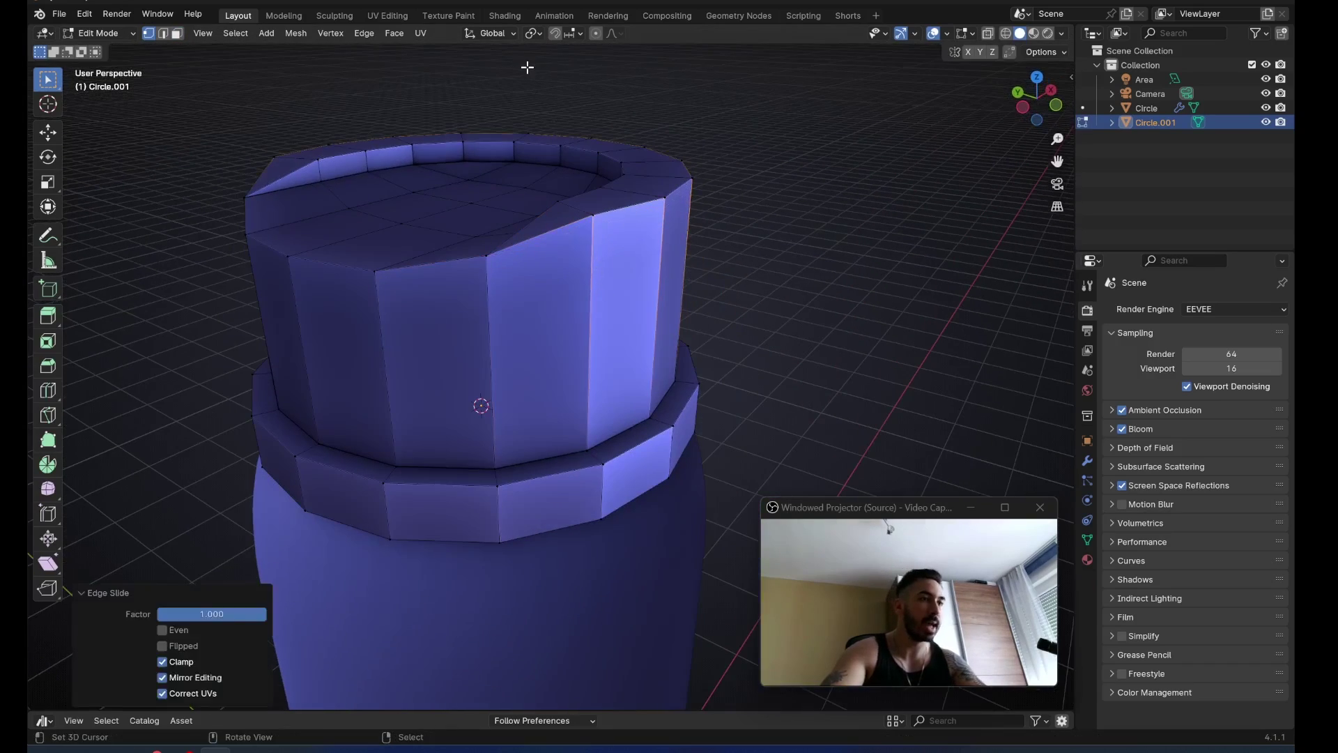
{"action": "key", "text": "a"}
Select the raised rim's inner top edge loop and slide it outward by a factor of about 0.31 to narrow the rim
{"action": "left_click", "coordinate": [476, 237], "text": "alt"}
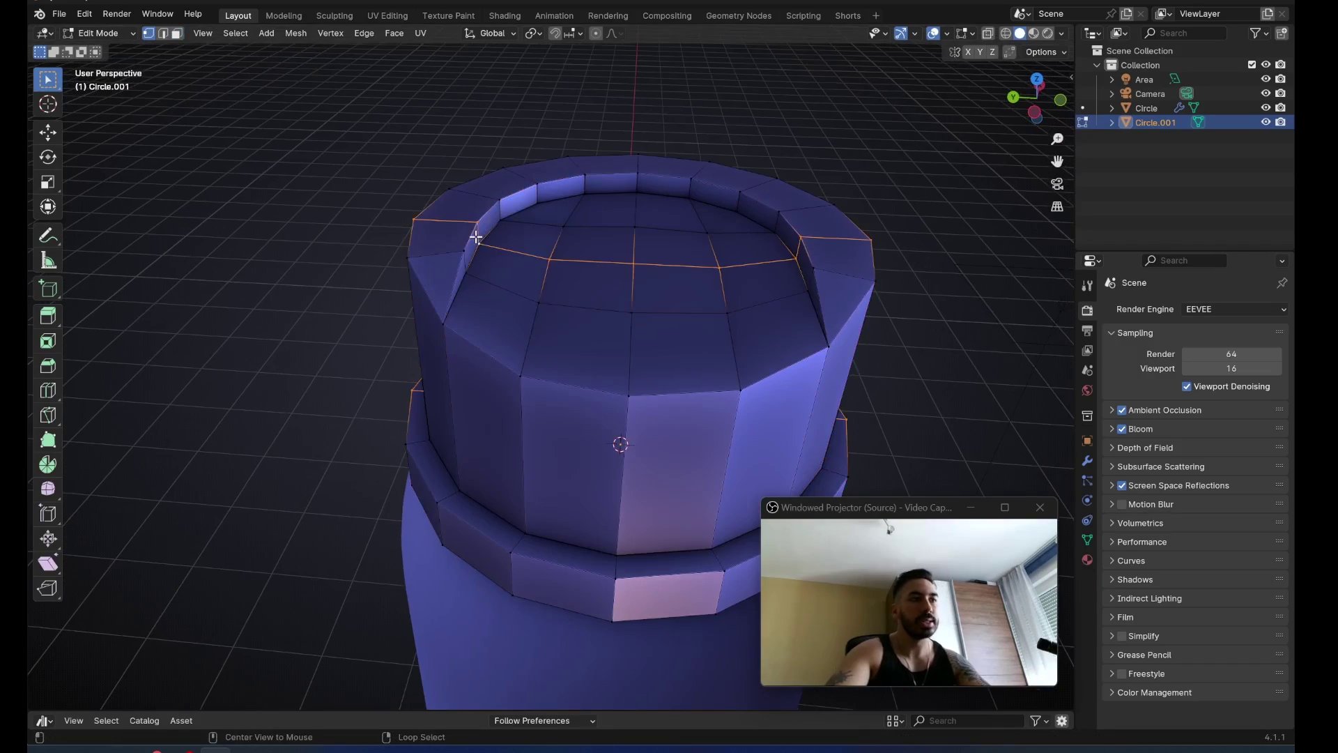
{"action": "left_click", "coordinate": [469, 238], "text": "alt"}
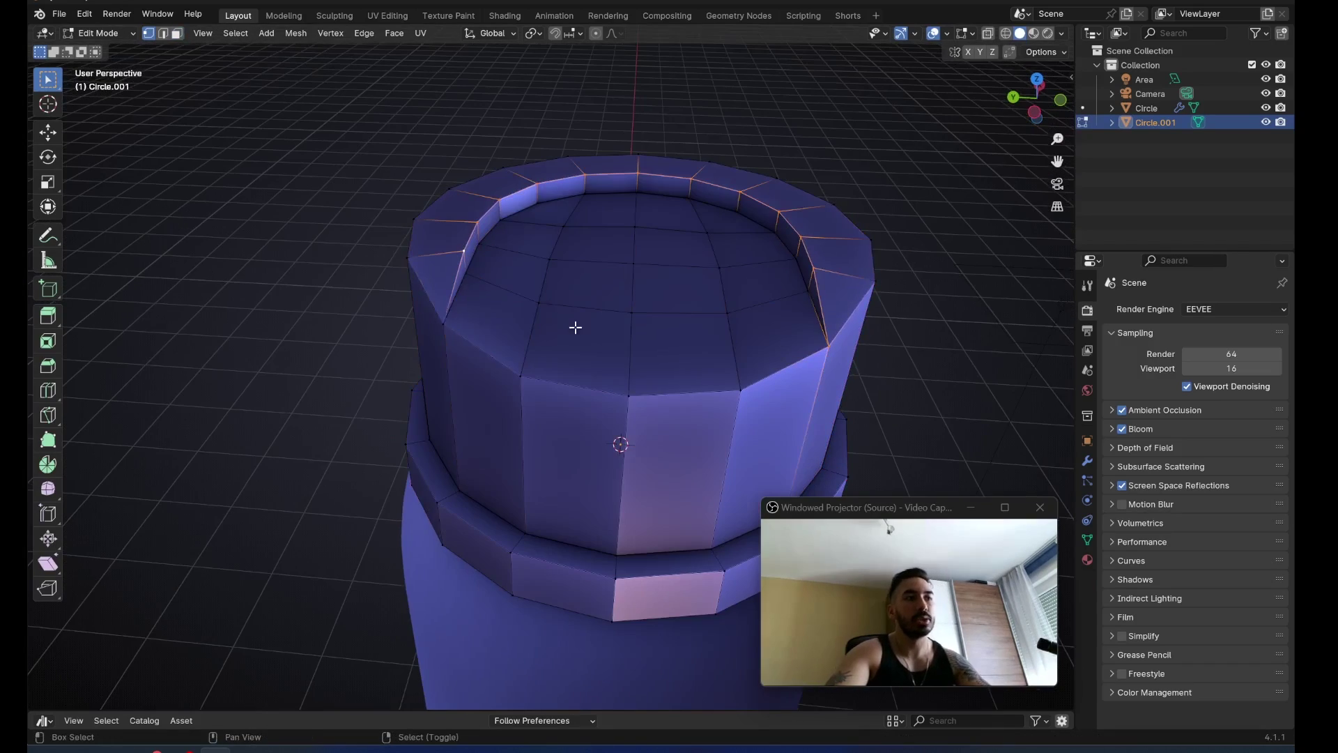
{"action": "key", "text": "g"}
{"action": "key", "text": "g"}
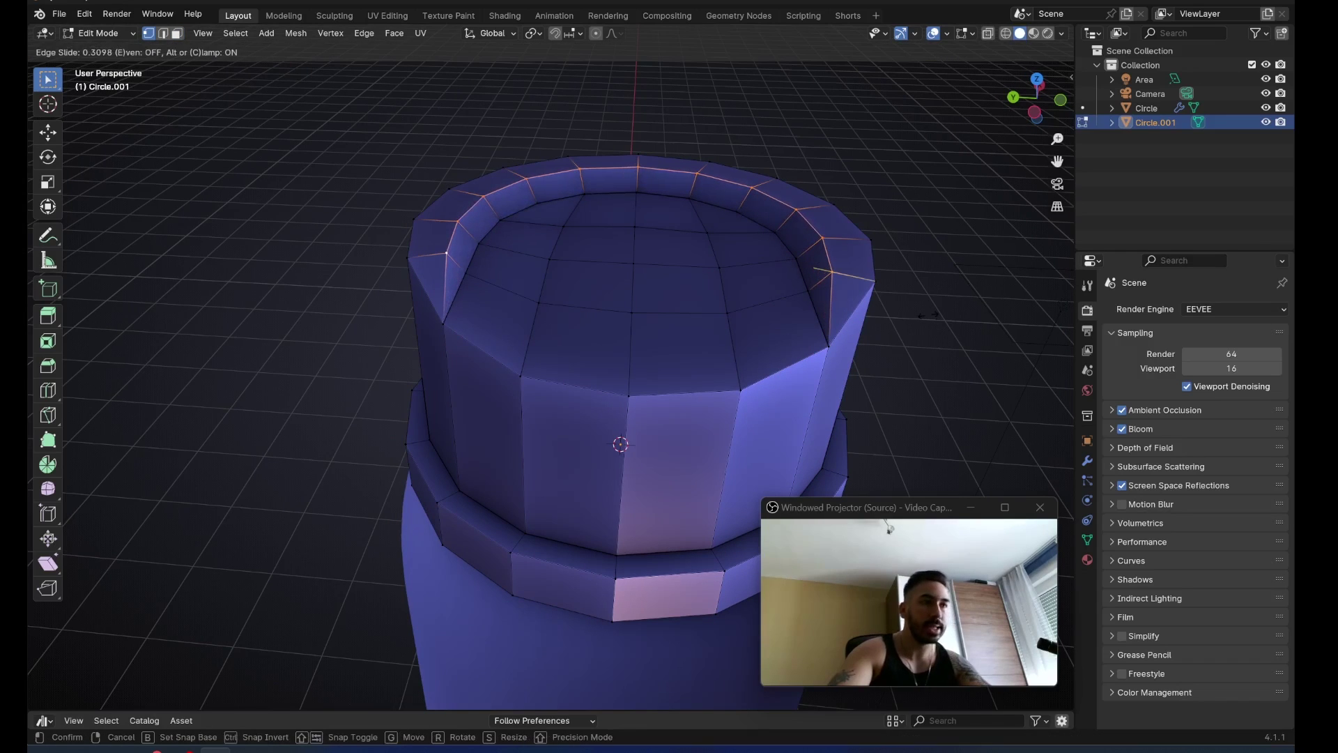
{"action": "left_click", "coordinate": [927, 314]}
Save the file and give the cap a level 2 subdivision with smooth shading
{"action": "key", "text": "Tab"}
{"action": "scroll", "coordinate": [687, 540], "scroll_direction": "down", "scroll_amount": 2}
{"action": "key", "text": "ctrl+s"}
{"action": "key", "text": "ctrl+2"}
{"action": "middle_click_drag", "start_coordinate": [567, 343], "coordinate": [560, 325]}
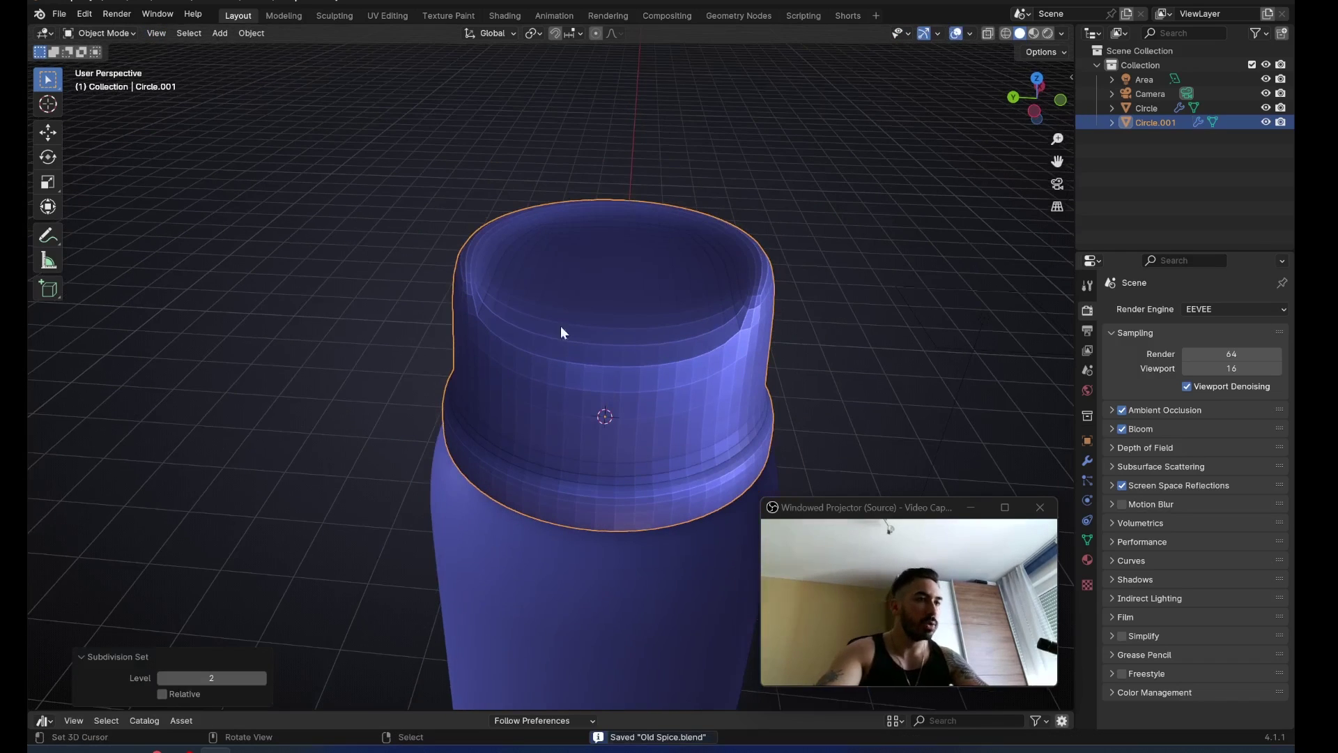
{"action": "left_click", "coordinate": [260, 33]}
{"action": "left_click", "coordinate": [312, 348]}
Select the cap's outer top edges all the way around and bevel them
{"action": "key", "text": "Tab"}
{"action": "scroll", "coordinate": [511, 322], "scroll_direction": "up", "scroll_amount": 2}
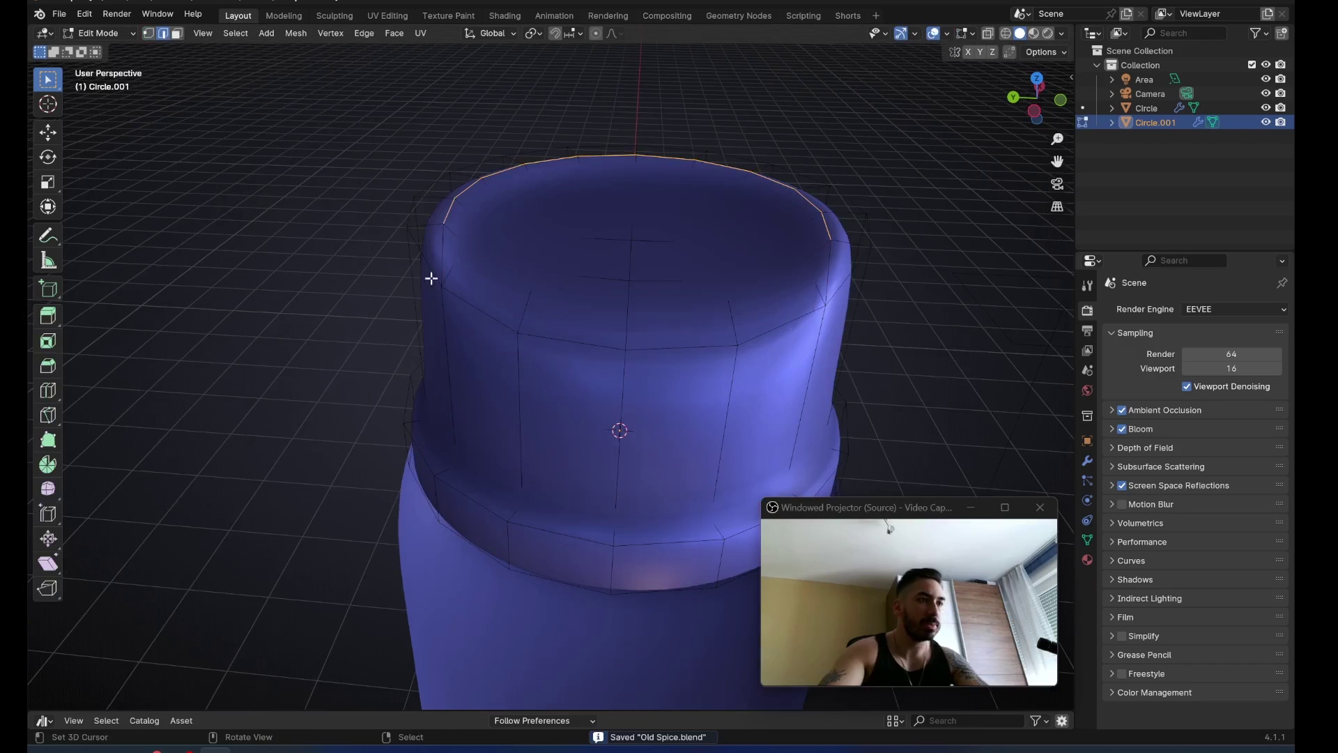
{"action": "middle_click_drag", "start_coordinate": [471, 302], "coordinate": [767, 369]}
{"action": "key", "text": "ctrl+b"}
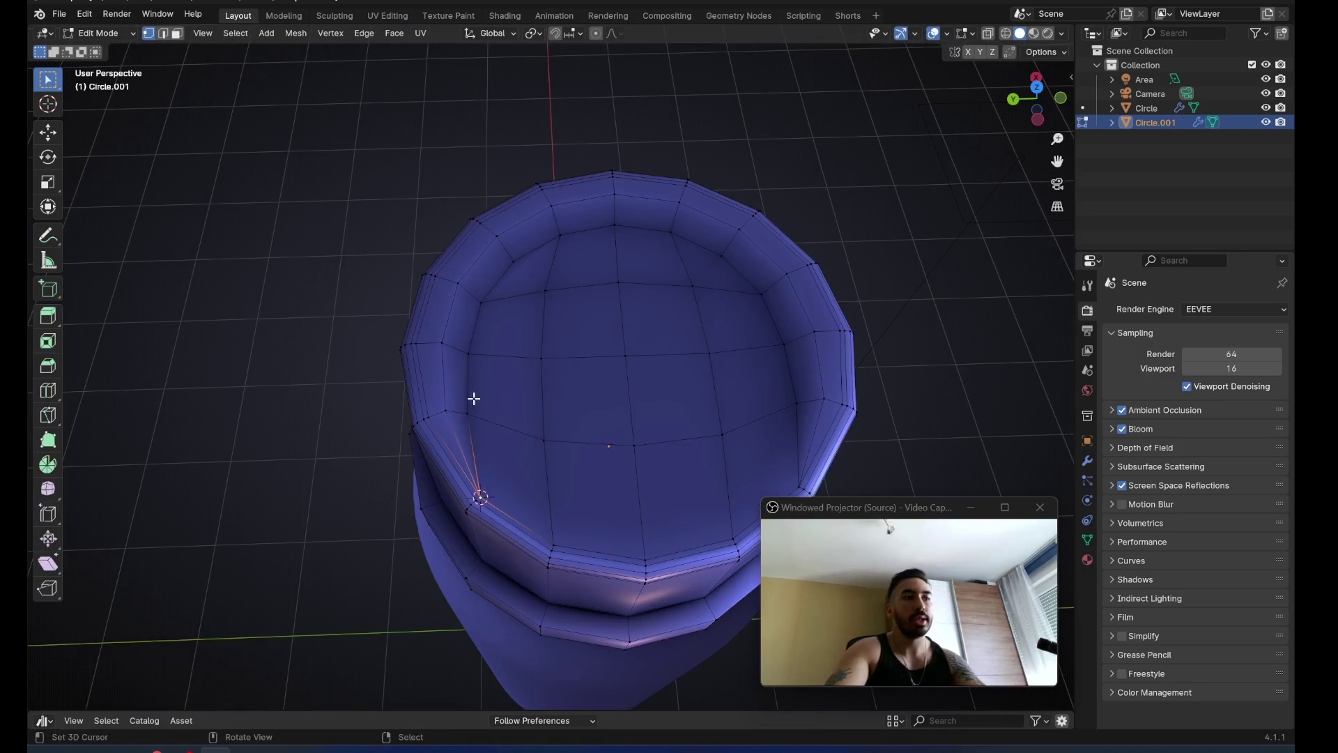
Snap the 3D cursor to the recess's front corner vertex and scale the adjoining inner floor edge path to 0 along Y
{"action": "key", "text": "shift+s"}
{"action": "left_click", "coordinate": [489, 499]}
{"action": "right_click", "coordinate": [481, 301], "text": "ctrl"}
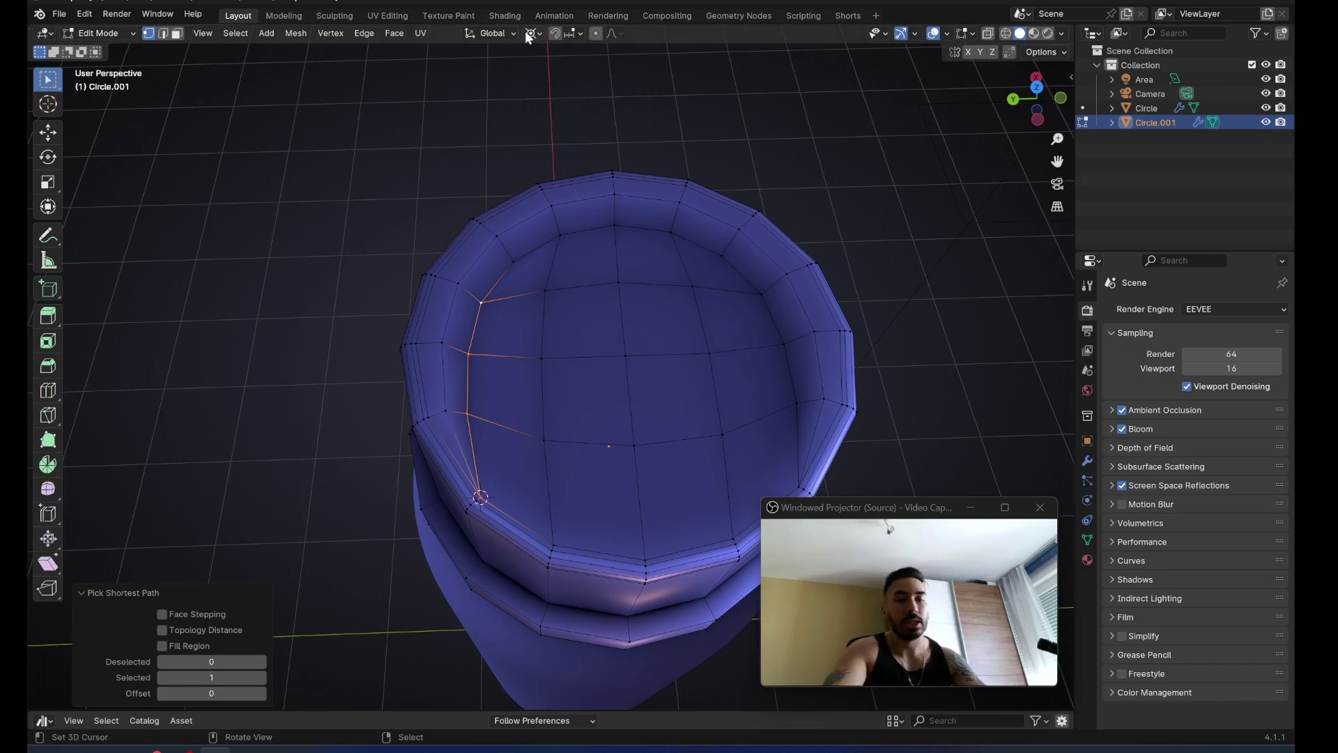
{"action": "key", "text": "s"}
{"action": "key", "text": "x"}
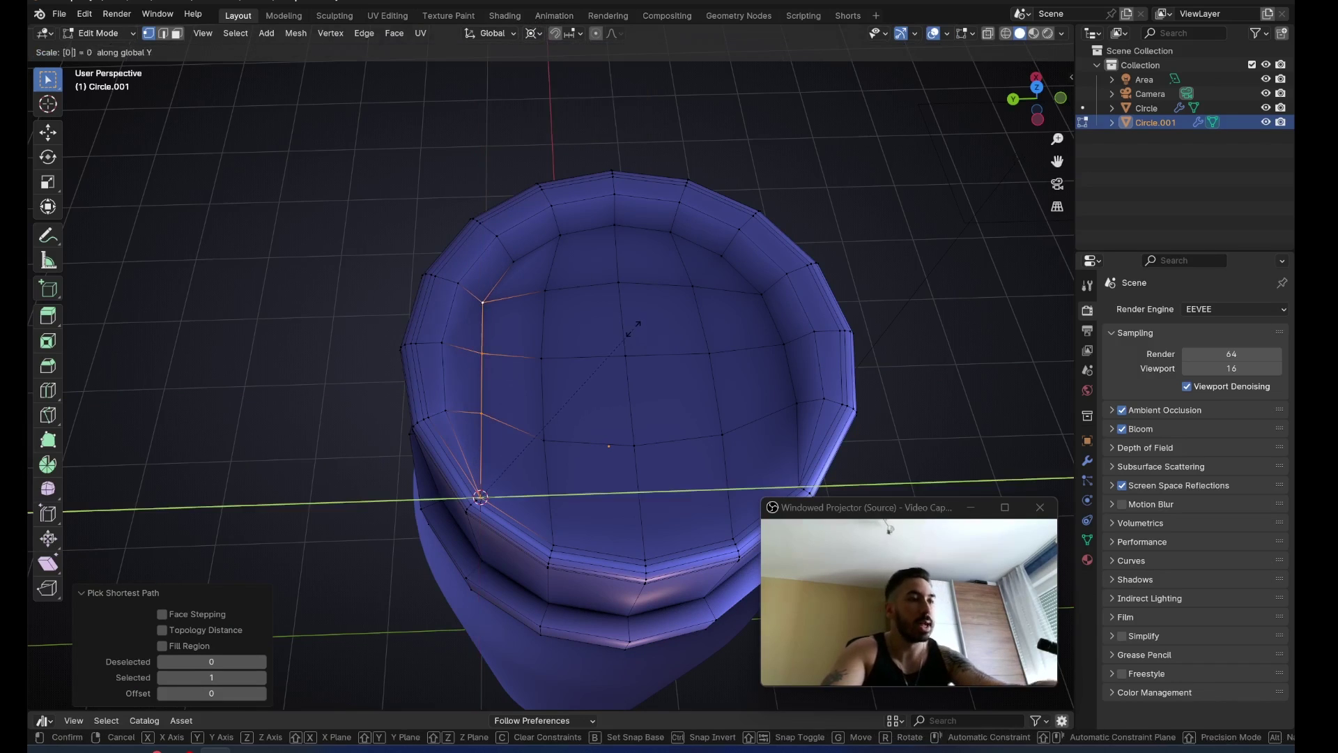
{"action": "key", "text": "Return"}
Scale the upper inner rim path on that side to 0 along Y and select the matching path on the opposite side
{"action": "key", "text": "s"}
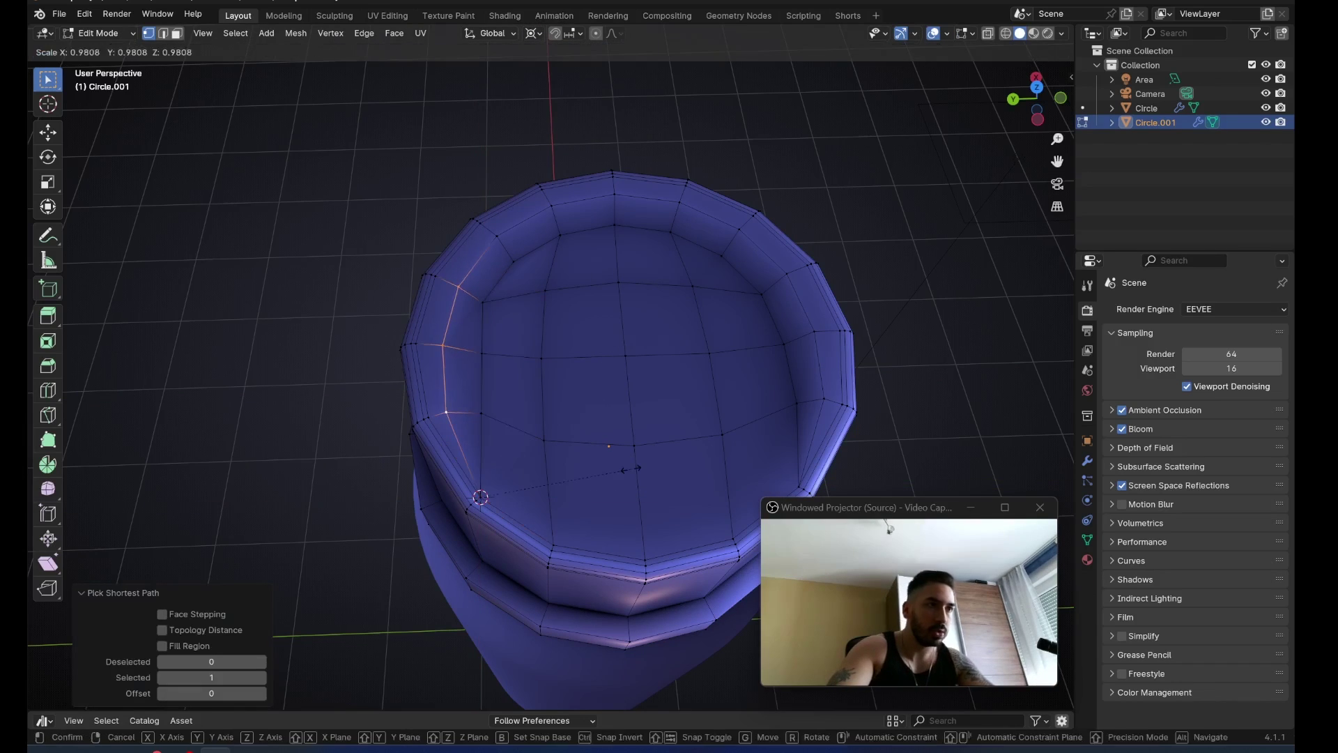
{"action": "key", "text": "y"}
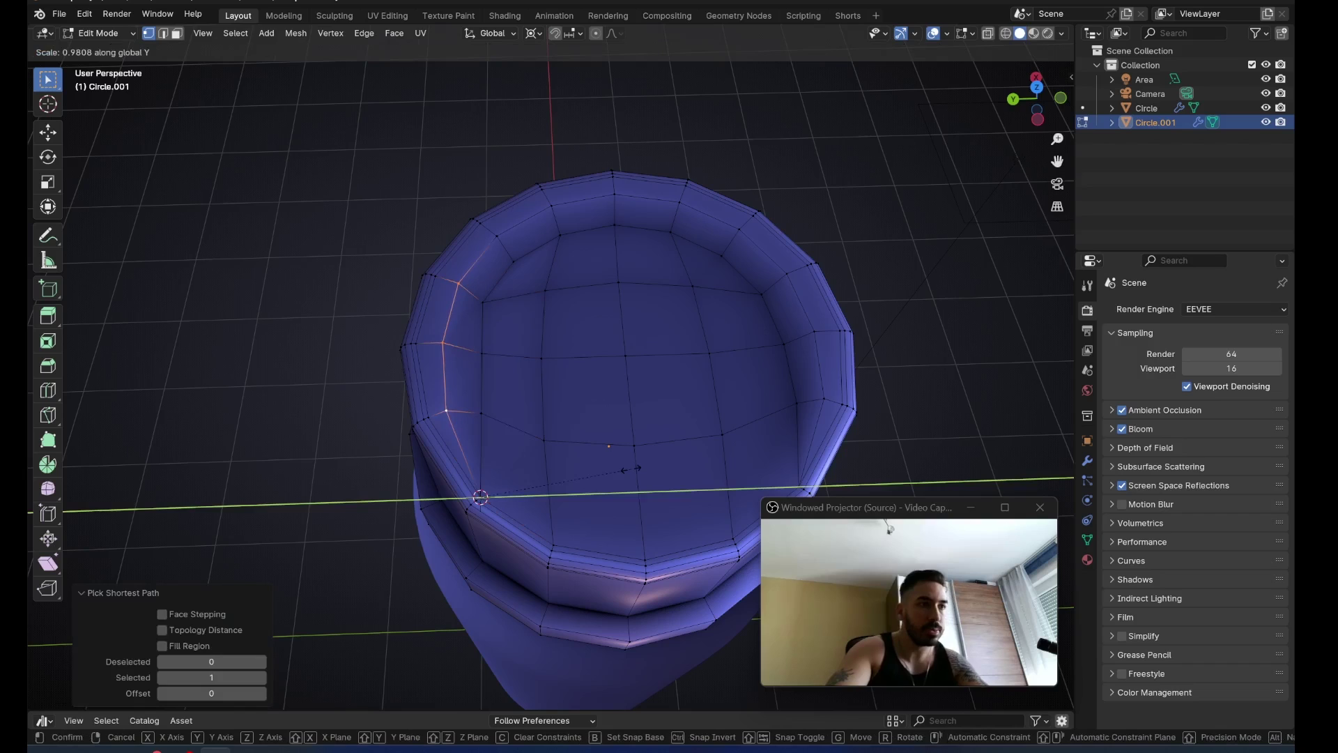
{"action": "key", "text": "0"}
{"action": "key", "text": "Return"}
{"action": "middle_click_drag", "start_coordinate": [630, 469], "coordinate": [677, 395]}
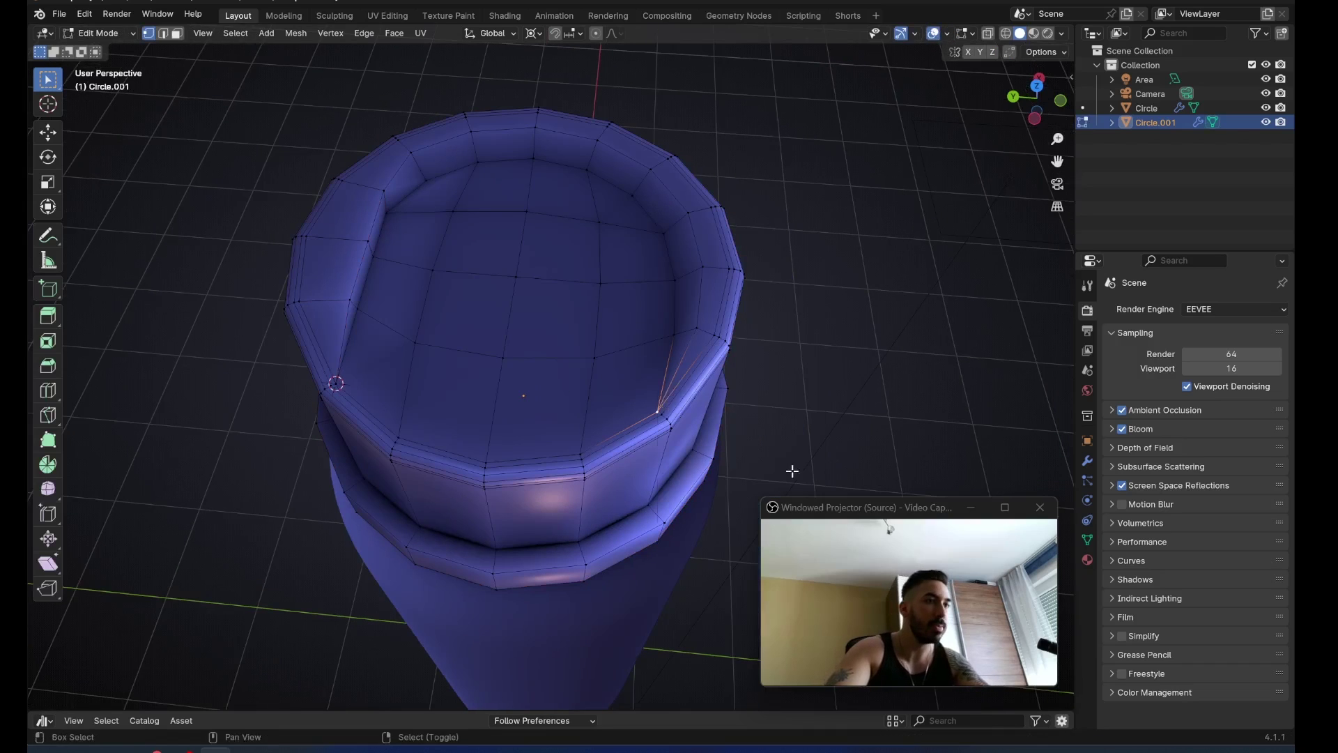
{"action": "right_click", "coordinate": [671, 245], "text": "ctrl"}
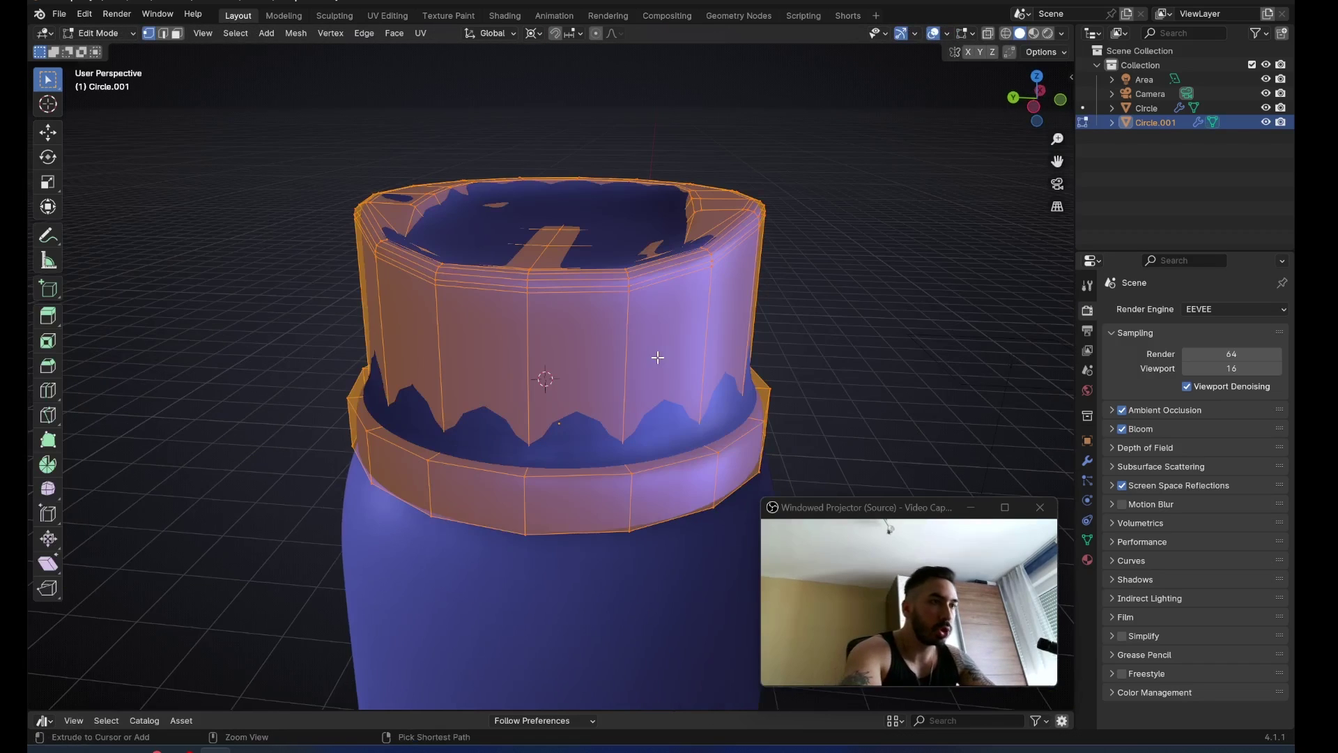
Recalculate the cap's normals and add loop cuts near the base of its upper wall and around the lower ring
{"action": "key", "text": "shift+n"}
{"action": "middle_click_drag", "start_coordinate": [439, 338], "coordinate": [567, 260]}
{"action": "key", "text": "ctrl+r"}
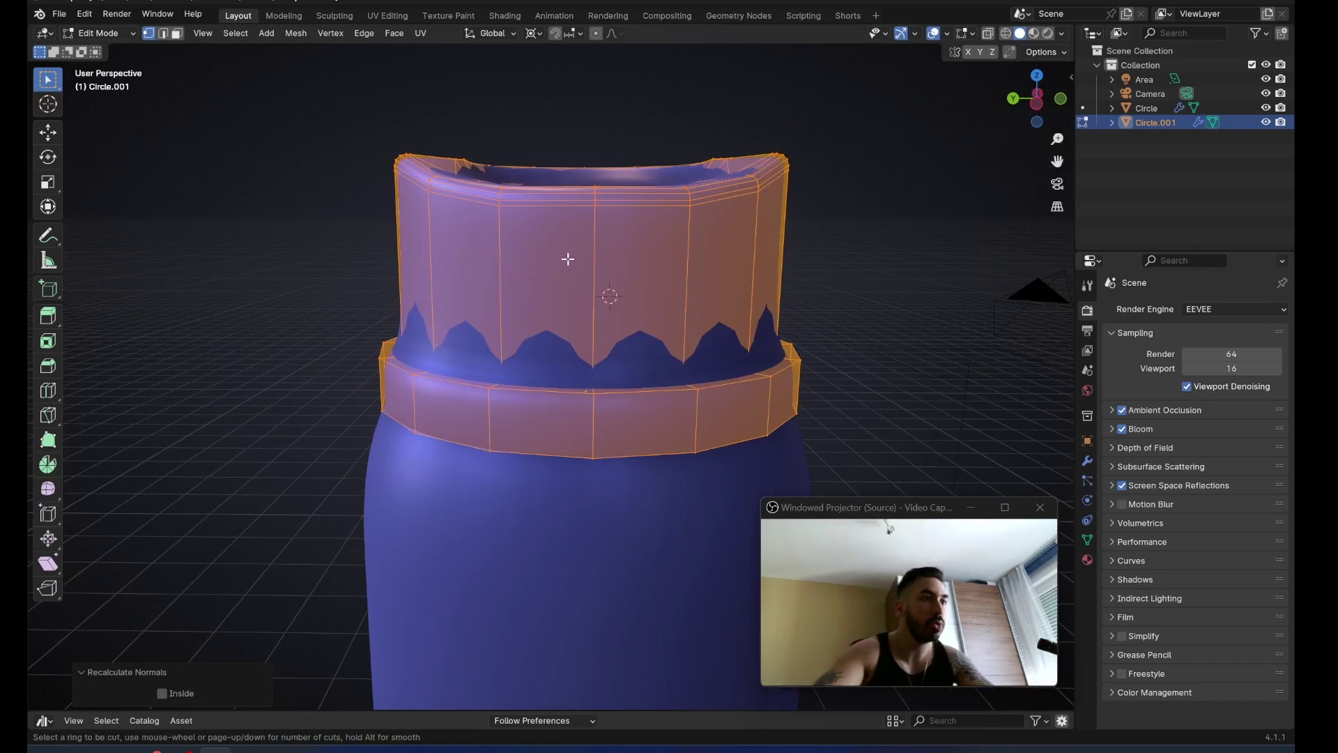
{"action": "left_click", "coordinate": [592, 269]}
{"action": "left_click", "coordinate": [589, 329]}
{"action": "left_click", "coordinate": [503, 421]}
{"action": "left_click", "coordinate": [513, 422]}
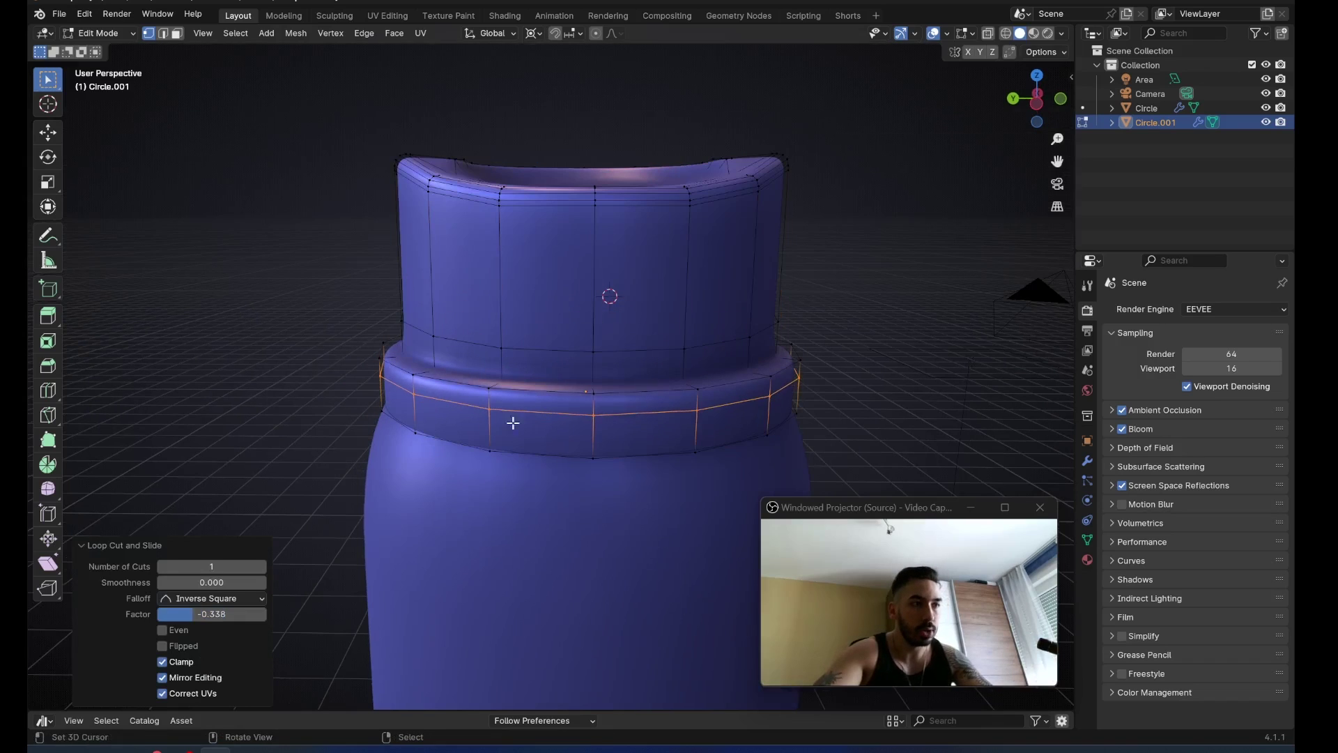
Extrude the lower ring's bottom edge loop, scale it inward, and extrude it about 0.065 m up along Z
{"action": "key", "text": "e"}
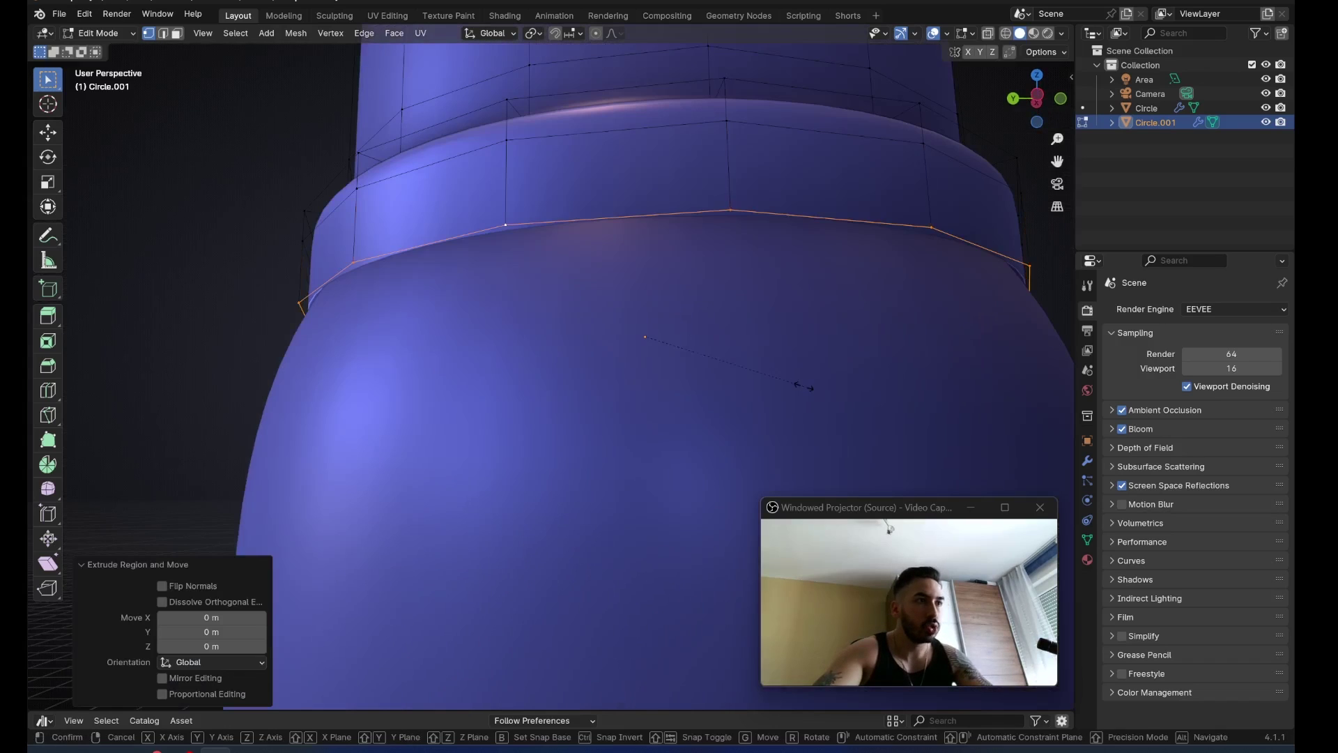
{"action": "key", "text": "s"}
{"action": "left_click", "coordinate": [799, 392]}
{"action": "key", "text": "e"}
{"action": "key", "text": "z"}
{"action": "left_click", "coordinate": [788, 362]}
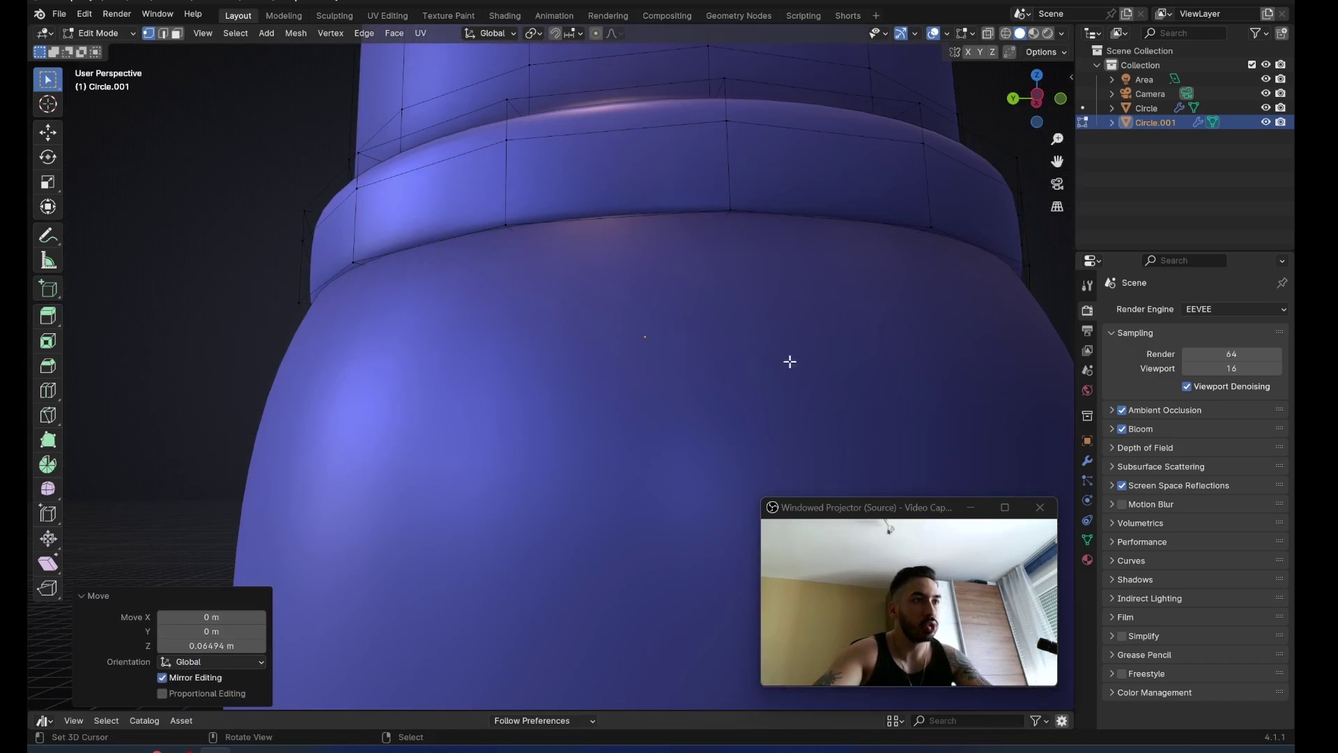
Select the lower ring's bottom outer edge loop and bevel it
{"action": "key", "text": "2"}
{"action": "left_click", "coordinate": [689, 226], "text": "alt"}
{"action": "key", "text": "ctrl+b"}
{"action": "left_click", "coordinate": [688, 324]}
Scale the whole cap to 0.930 and move it about 0.11 m up along Z
{"action": "key", "text": "s"}
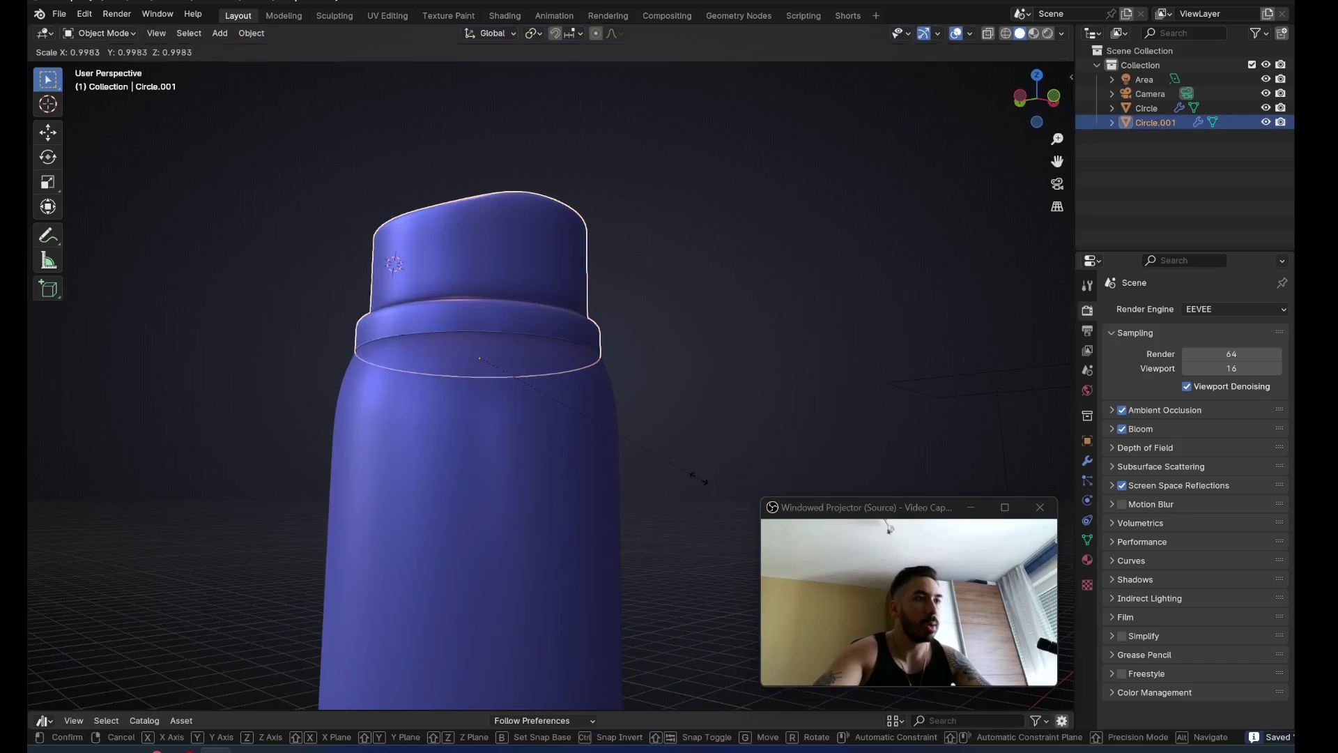
{"action": "left_click", "coordinate": [684, 469]}
{"action": "key", "text": "g"}
{"action": "key", "text": "z"}
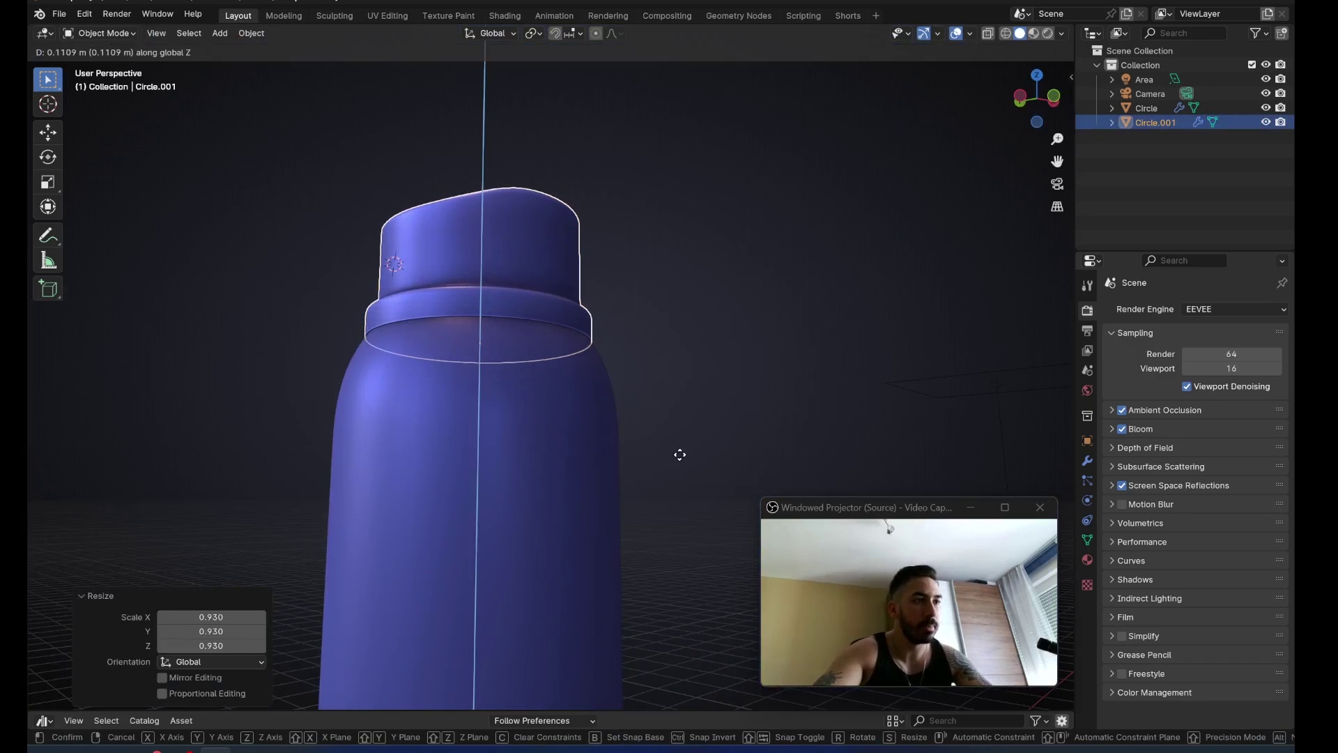
{"action": "left_click", "coordinate": [679, 455]}
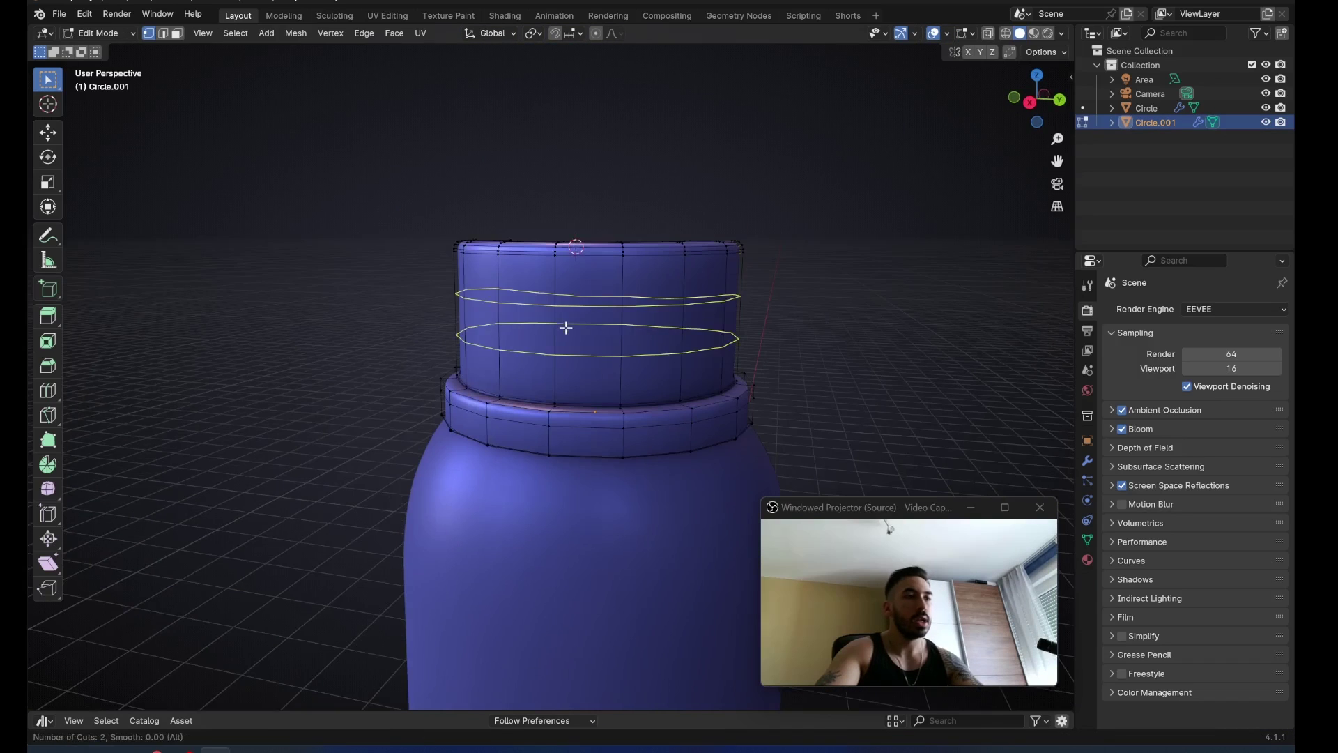
Add two evenly spaced loop cuts around the cap's upper wall and apply its Subdivision modifier
{"action": "left_click", "coordinate": [566, 325]}
{"action": "right_click", "coordinate": [574, 308]}
{"action": "left_click", "coordinate": [1088, 460]}
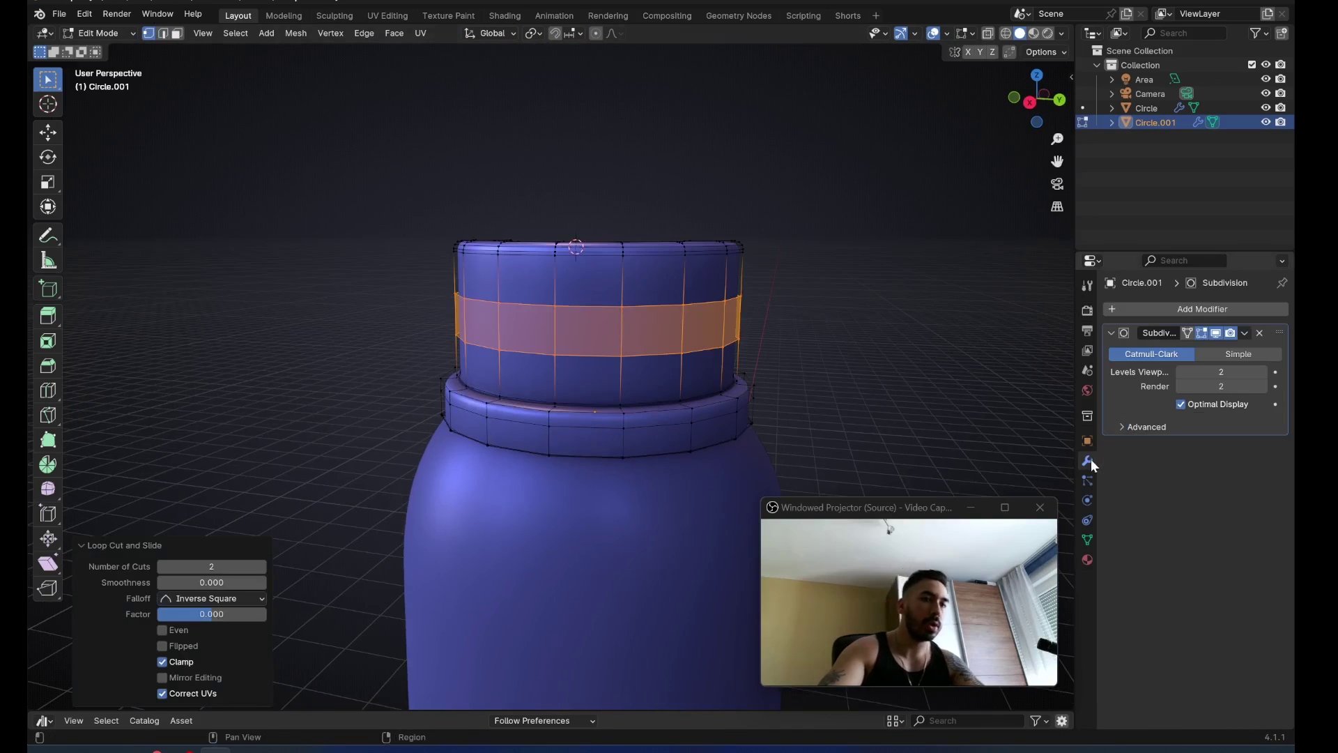
{"action": "key", "text": "Tab"}
{"action": "key", "text": "ctrl+a"}
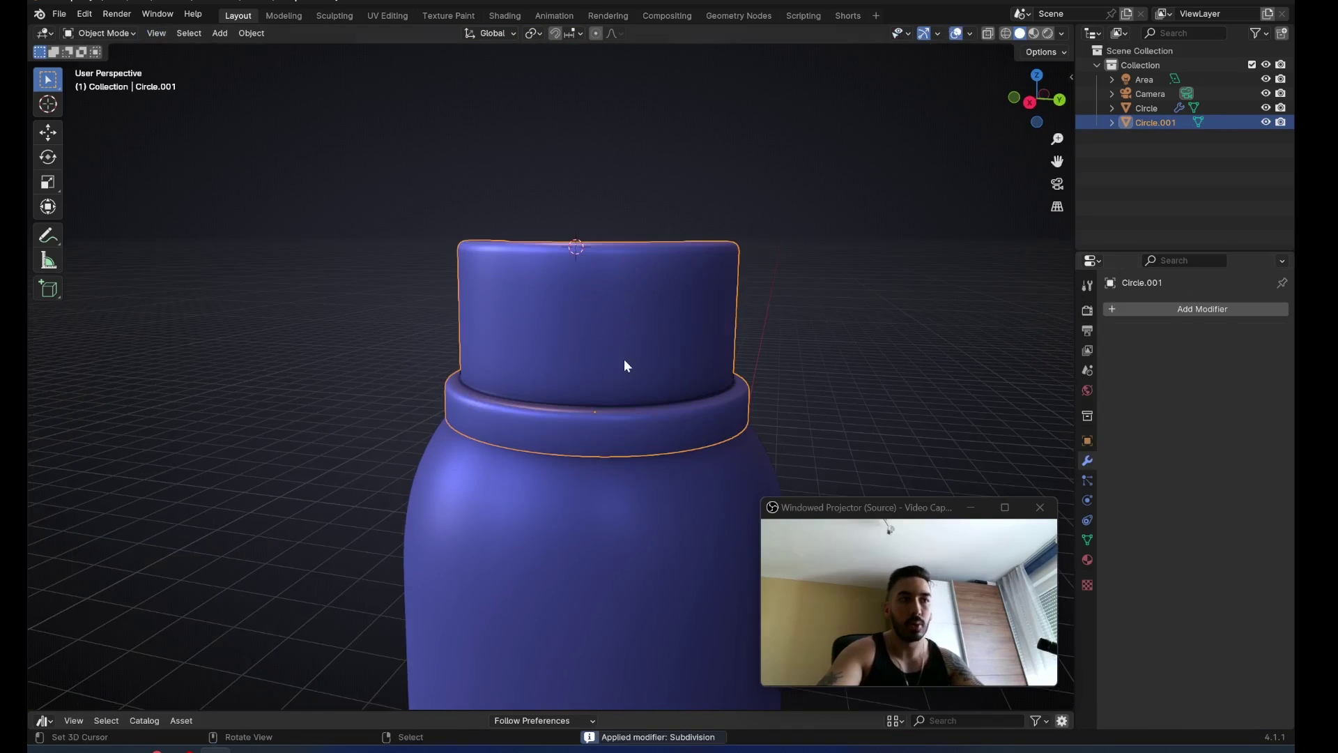
Select a block of faces 4 wide and 5 high on the front of the cap's upper wall
{"action": "key", "text": "Tab"}
{"action": "scroll", "coordinate": [590, 268], "scroll_direction": "up", "scroll_amount": 2}
{"action": "key", "text": "alt+a"}
{"action": "right_click", "coordinate": [661, 340], "text": "ctrl+shift"}
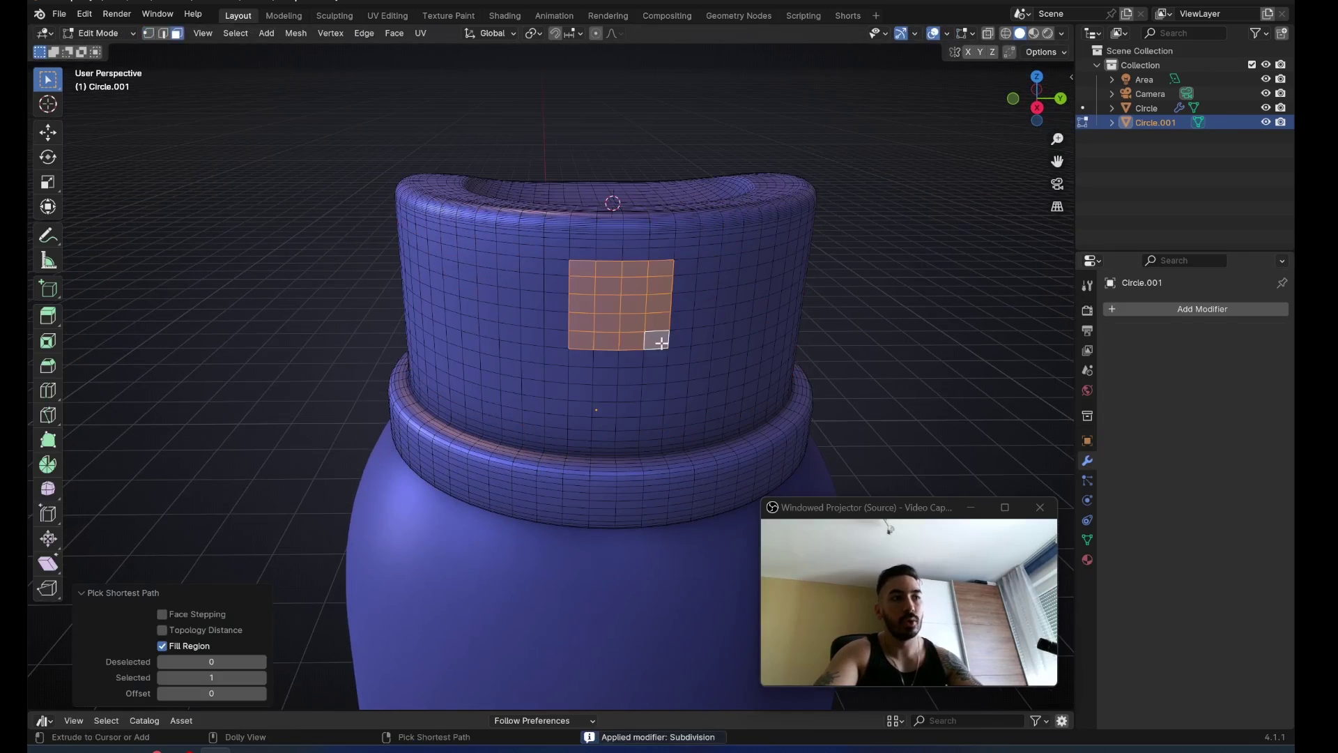
{"action": "middle_click_drag", "start_coordinate": [666, 346], "coordinate": [662, 329]}
{"action": "scroll", "coordinate": [672, 338], "scroll_direction": "up", "scroll_amount": 3}
Try to inset the selected face block and round it with LoopTools Circle using the Fit inside method
{"action": "key", "text": "i"}
{"action": "left_click", "coordinate": [715, 379]}
{"action": "right_click", "coordinate": [716, 379]}
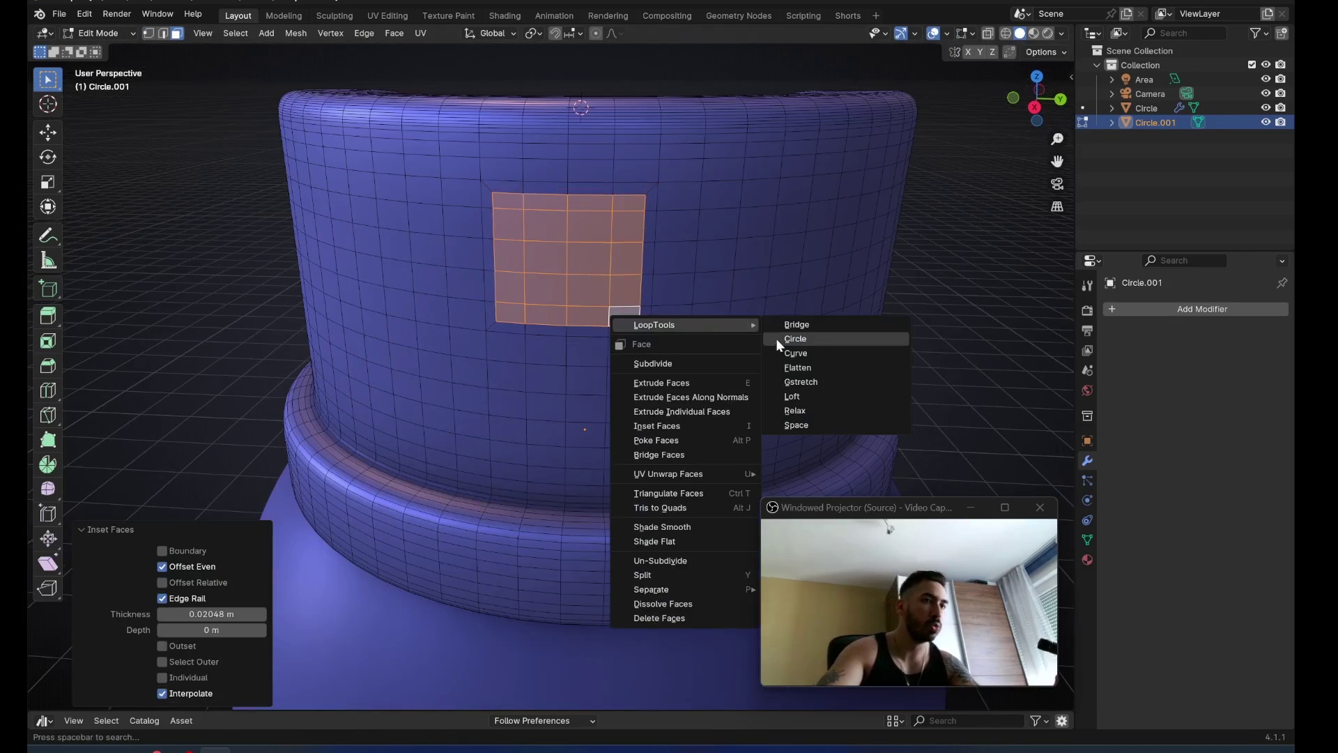
{"action": "left_click", "coordinate": [776, 337]}
{"action": "left_click", "coordinate": [176, 592]}
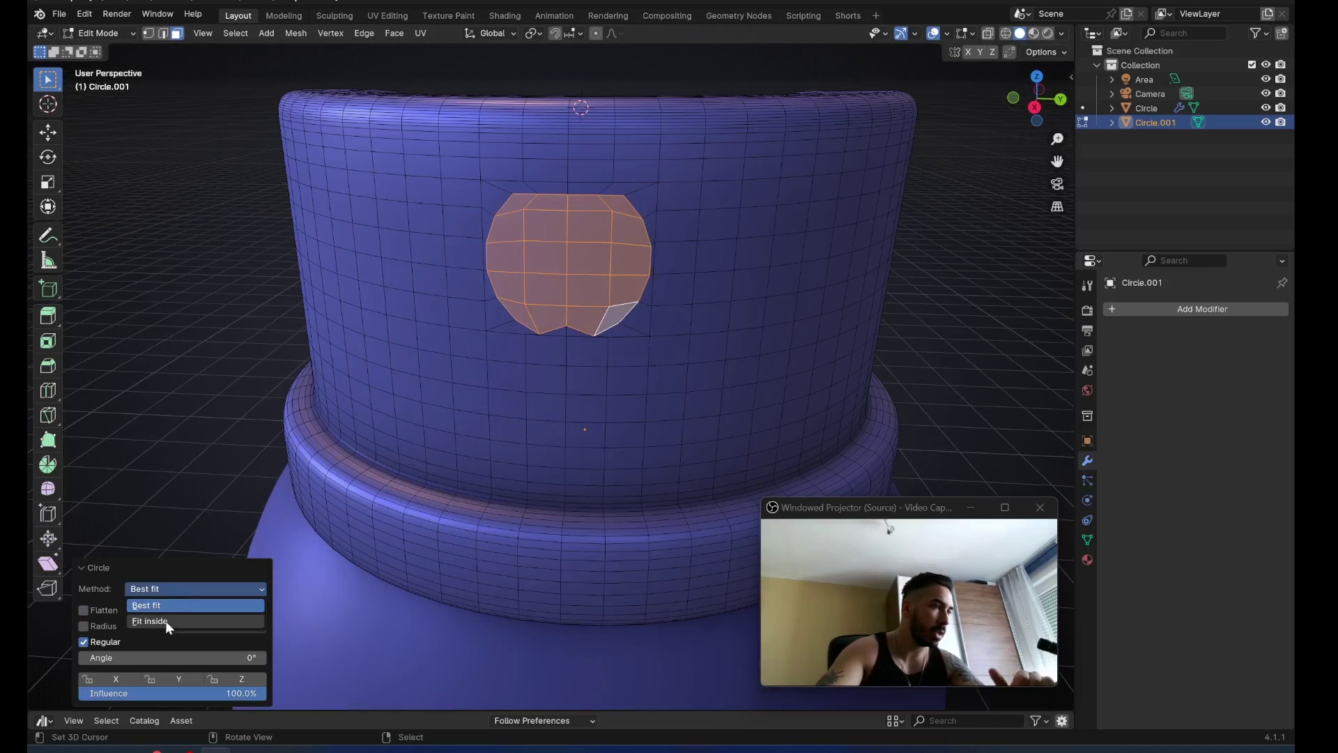
{"action": "left_click", "coordinate": [163, 621]}
{"action": "key", "text": "ctrl+z"}
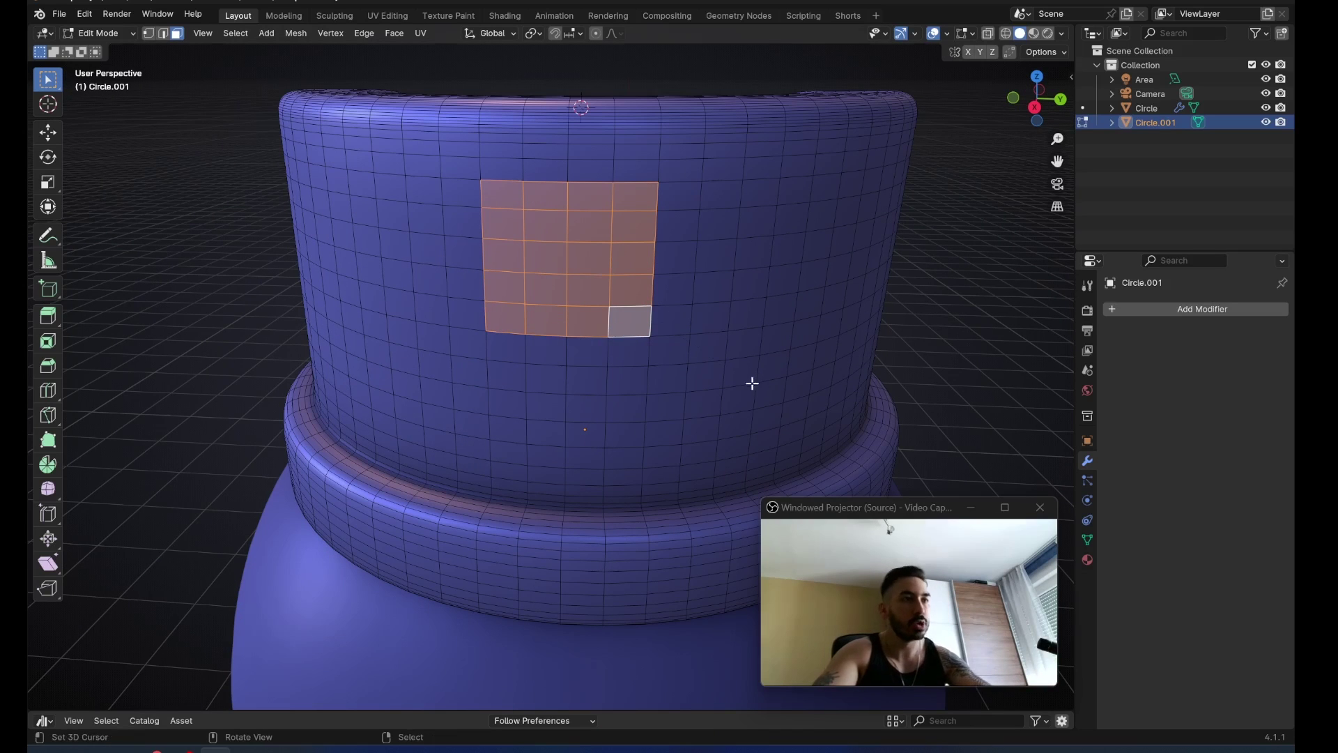
Inset the selected face block slightly and round it with LoopTools Circle using the Best fit method
{"action": "key", "text": "i"}
{"action": "left_click", "coordinate": [724, 381]}
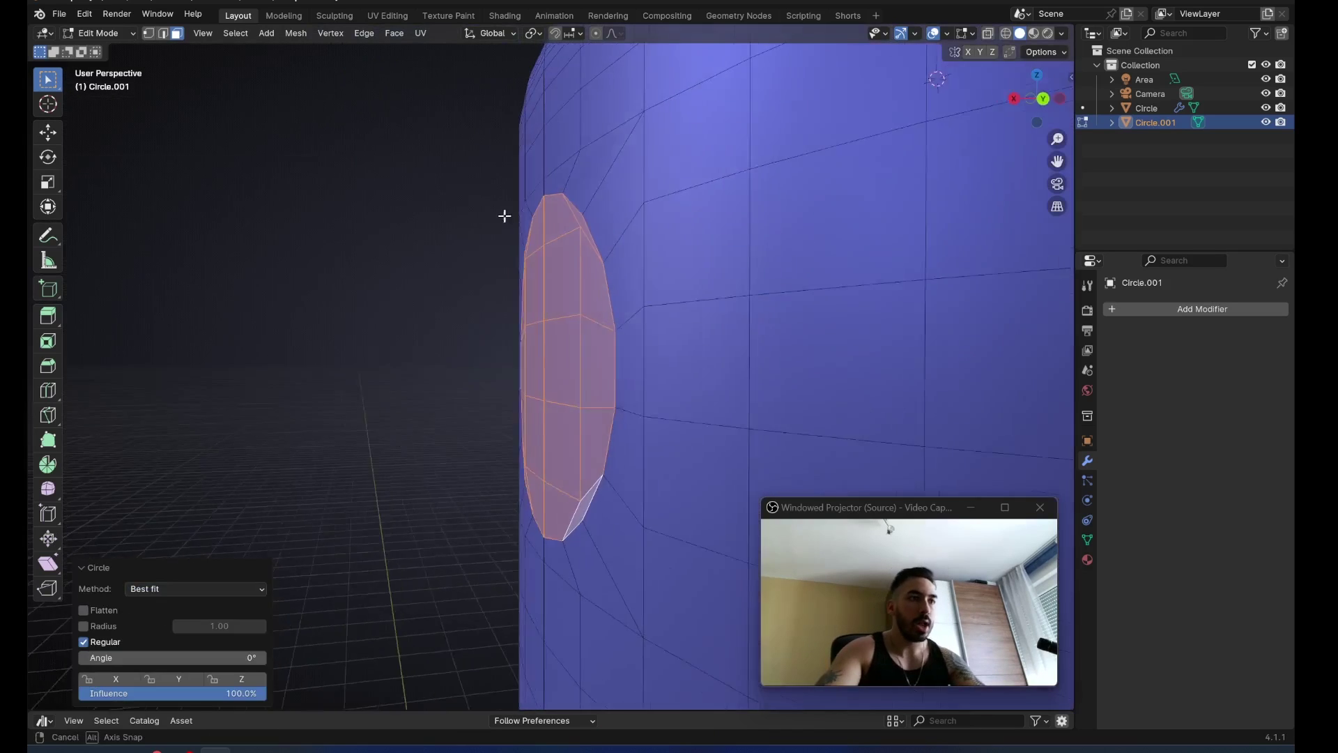
{"action": "middle_click_drag", "start_coordinate": [505, 215], "coordinate": [577, 242]}
{"action": "scroll", "coordinate": [577, 242], "scroll_direction": "down", "scroll_amount": 1}
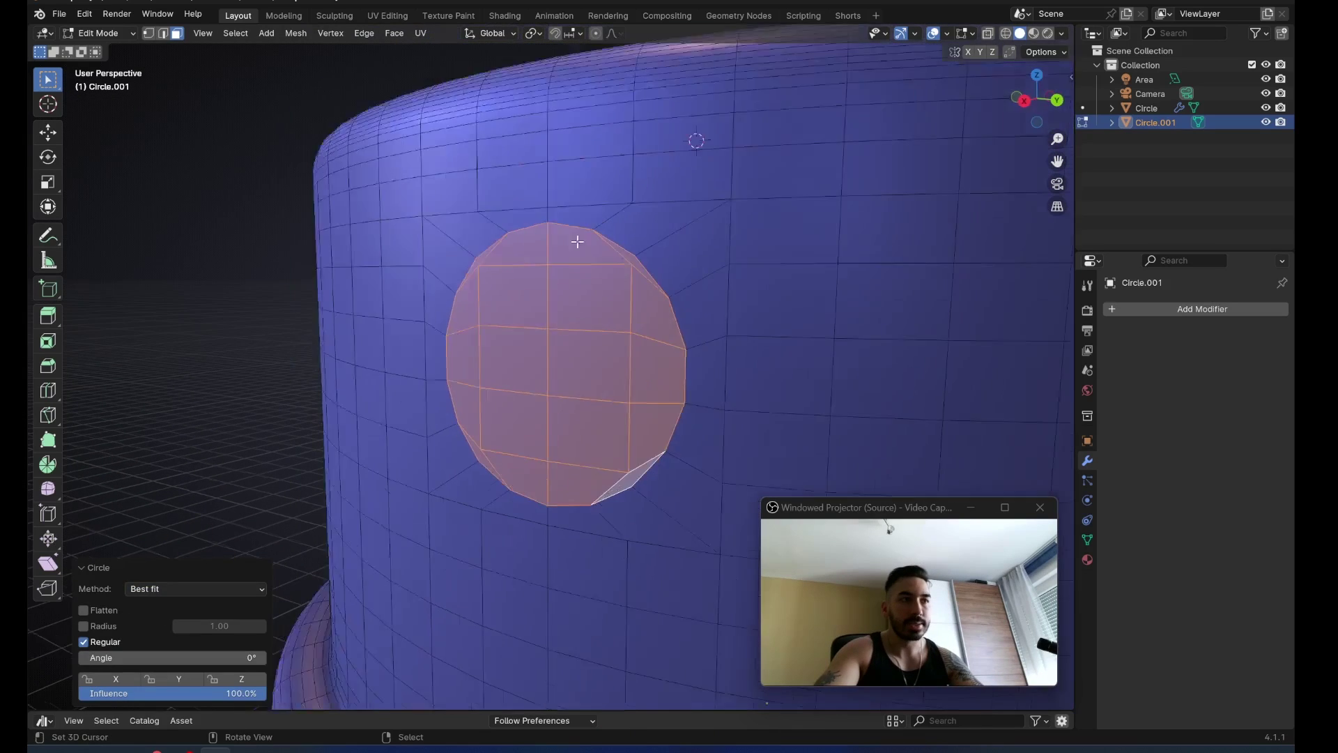
{"action": "scroll", "coordinate": [577, 242], "scroll_direction": "down", "scroll_amount": 2}
Select the 2 by 3 block of faces at the circle's centre and snap the 3D cursor to it
{"action": "right_click", "coordinate": [529, 316]}
{"action": "right_click", "coordinate": [578, 411], "text": "ctrl+shift"}
{"action": "key", "text": "s"}
{"action": "left_click", "coordinate": [618, 448]}
{"action": "key", "text": "Tab"}
{"action": "middle_click_drag", "start_coordinate": [618, 448], "coordinate": [538, 432]}
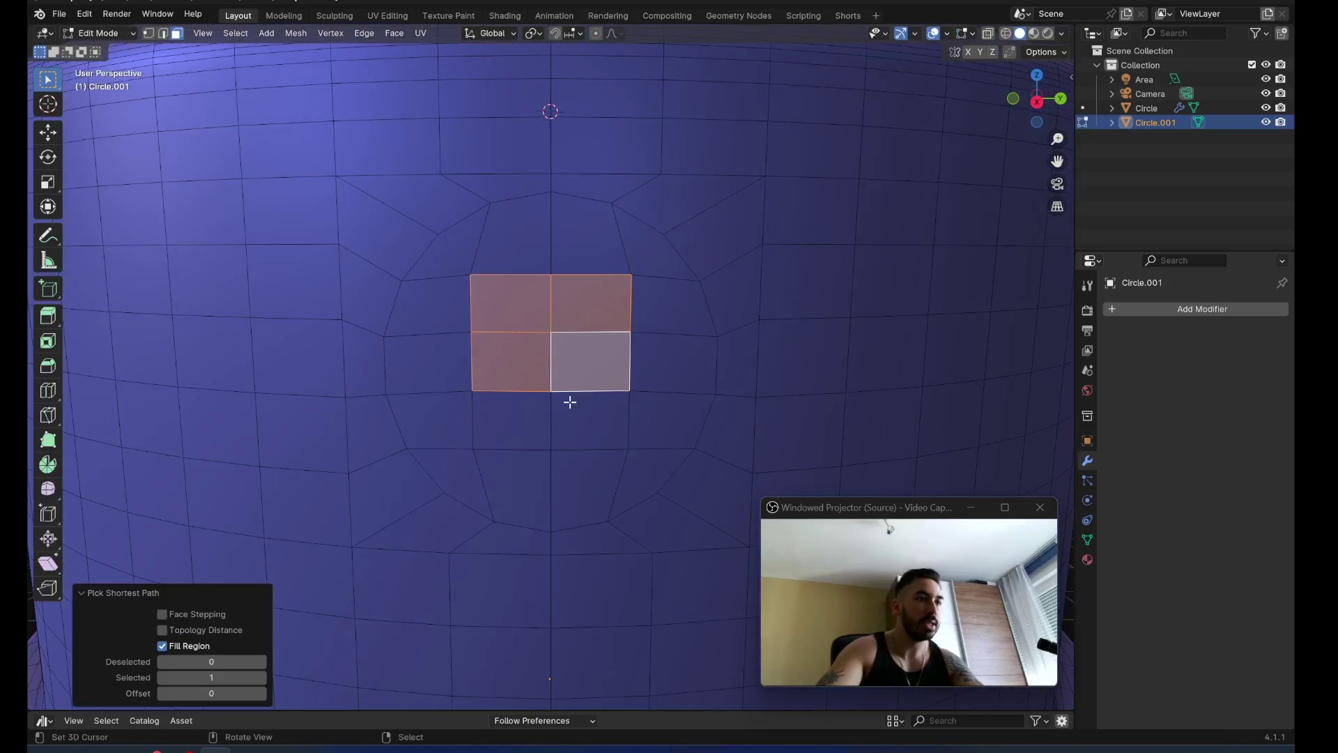
{"action": "key", "text": "ctrl+z"}
{"action": "right_click", "coordinate": [578, 415], "text": "ctrl+shift"}
{"action": "key", "text": "shift+s"}
{"action": "left_click", "coordinate": [773, 431]}
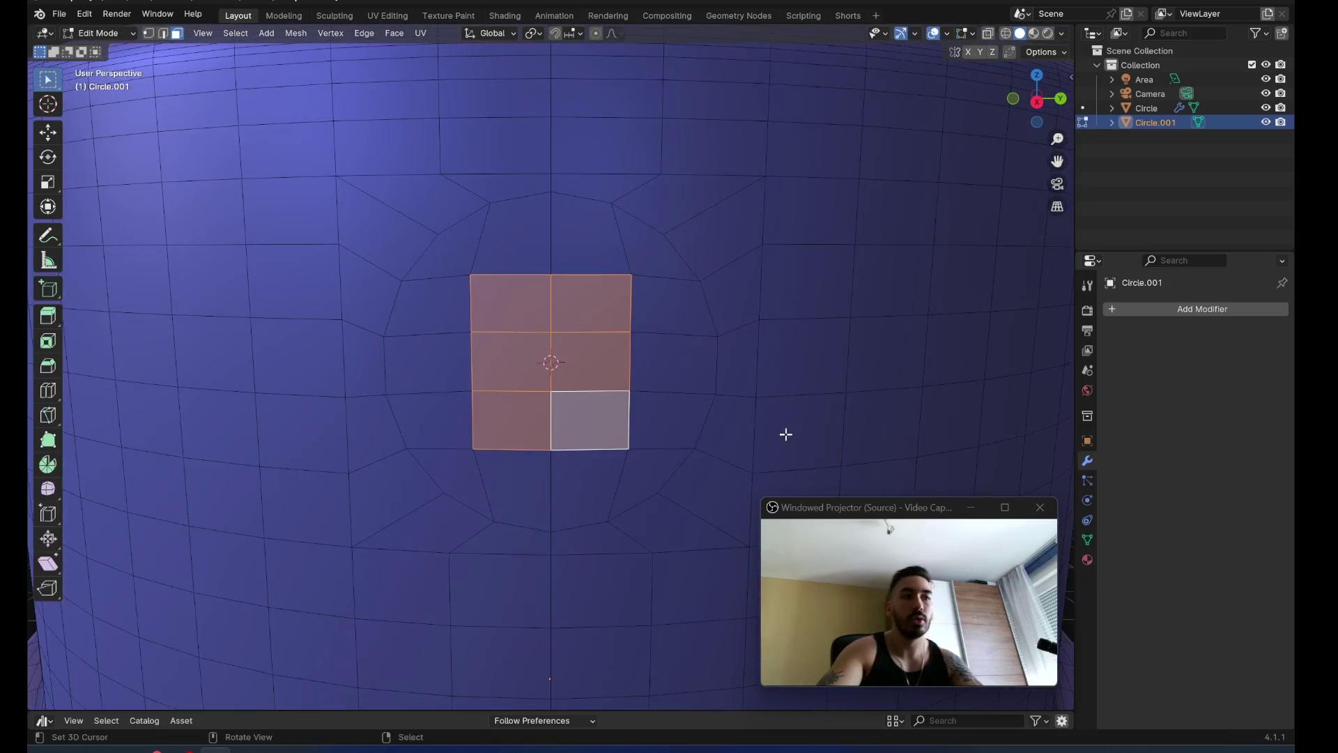
Extrude the central faces in place and scale them down to about 0.24
{"action": "scroll", "coordinate": [786, 433], "scroll_direction": "up", "scroll_amount": 1}
{"action": "key", "text": "e"}
{"action": "right_click", "coordinate": [720, 454]}
{"action": "key", "text": "s"}
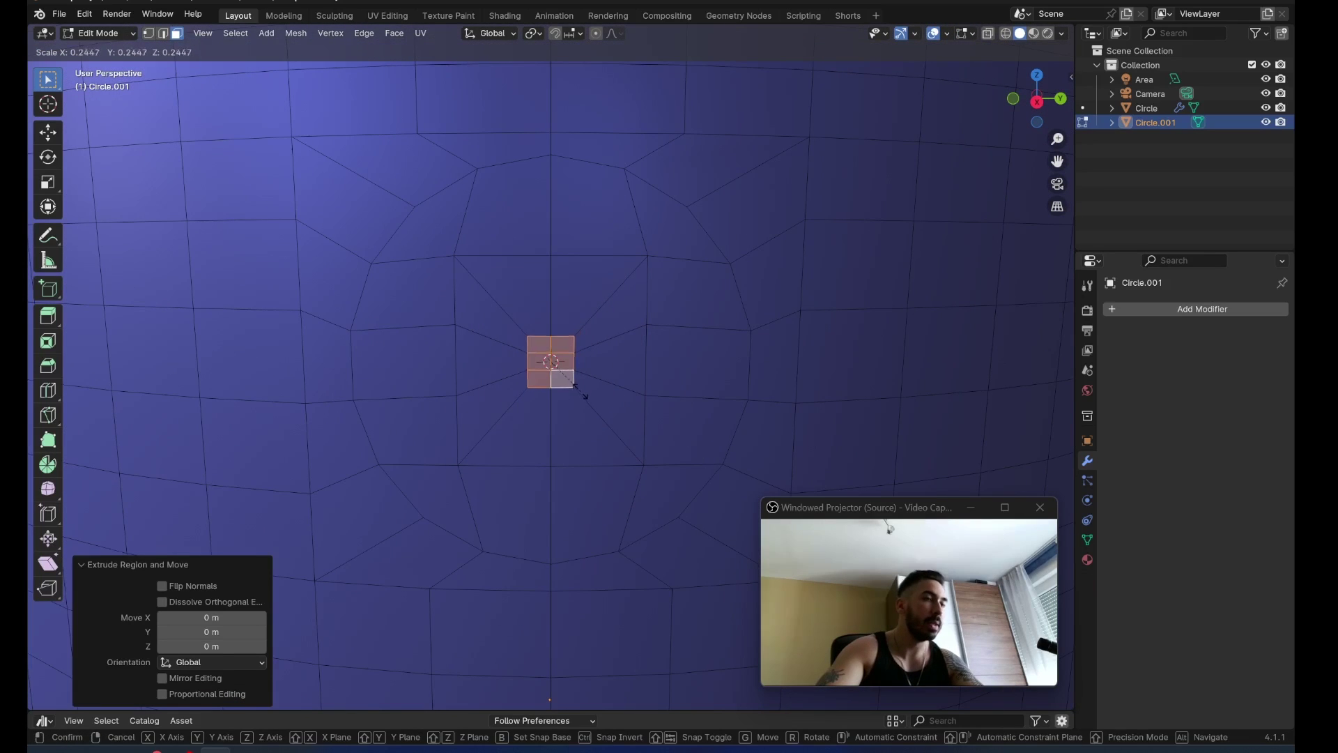
{"action": "left_click", "coordinate": [578, 381]}
Round the small central faces with LoopTools Circle and scale them to 0.725
{"action": "right_click", "coordinate": [690, 307]}
{"action": "mouse_move", "coordinate": [745, 304]}
{"action": "left_click", "coordinate": [817, 320]}
{"action": "key", "text": "s"}
{"action": "left_click", "coordinate": [665, 425]}
{"action": "middle_click_drag", "start_coordinate": [665, 426], "coordinate": [572, 412]}
Extrude the small round faces into the cap wall and delete the end faces to open the nozzle hole
{"action": "key", "text": "e"}
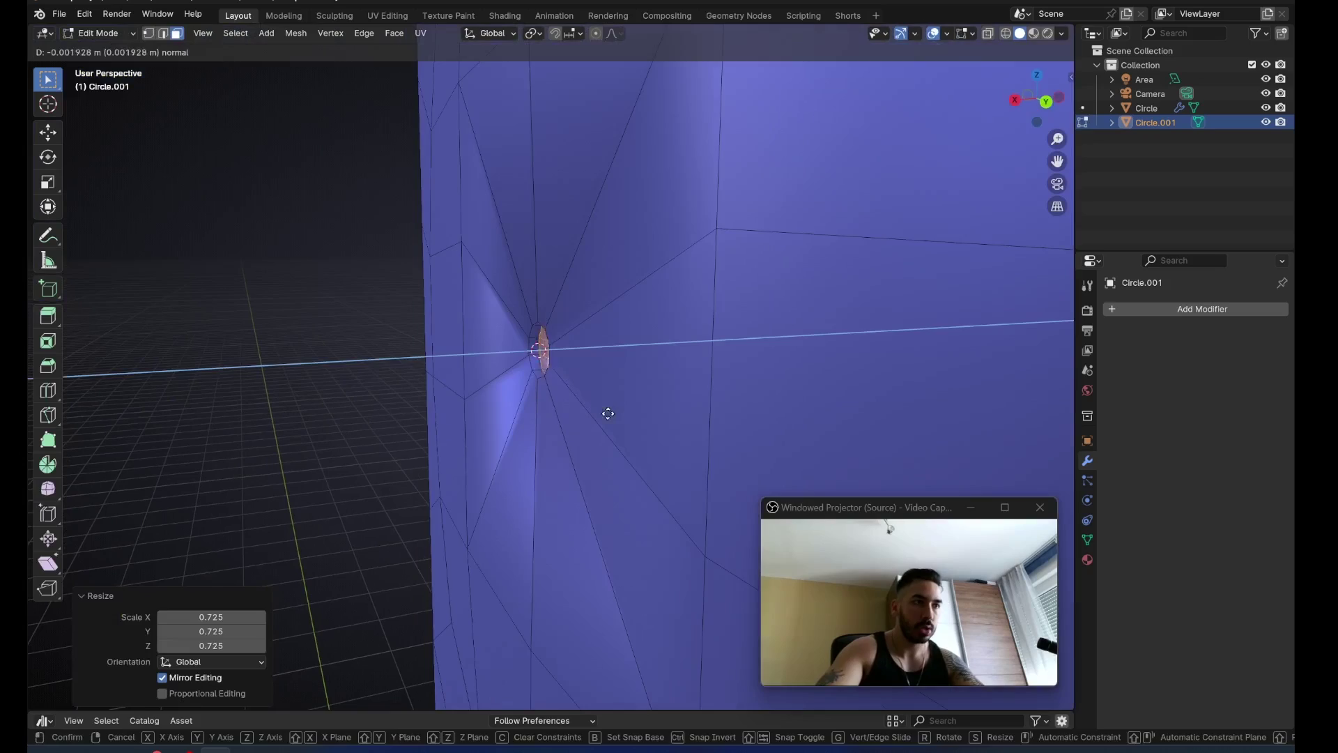
{"action": "left_click", "coordinate": [696, 413]}
{"action": "key", "text": "shift+z"}
{"action": "key", "text": "x"}
{"action": "left_click", "coordinate": [718, 412]}
{"action": "key", "text": "shift+z"}
{"action": "mouse_move", "coordinate": [718, 412]}
{"action": "middle_mouse_down"}
{"action": "mouse_move", "coordinate": [609, 397]}
{"action": "mouse_move", "coordinate": [562, 281]}
{"action": "middle_mouse_up"}
{"action": "key", "text": "shift+z"}
{"action": "scroll", "coordinate": [562, 281], "scroll_direction": "down", "scroll_amount": 4}
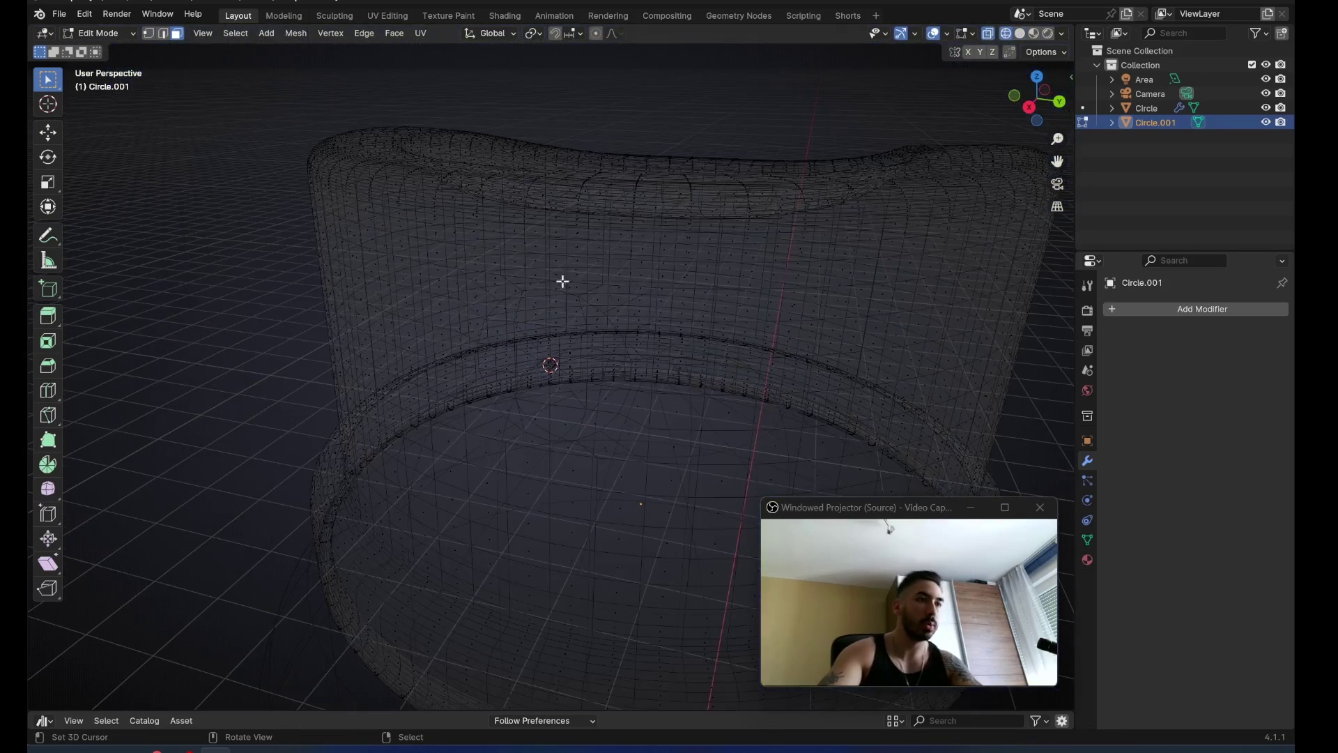
{"action": "key", "text": "shift+z"}
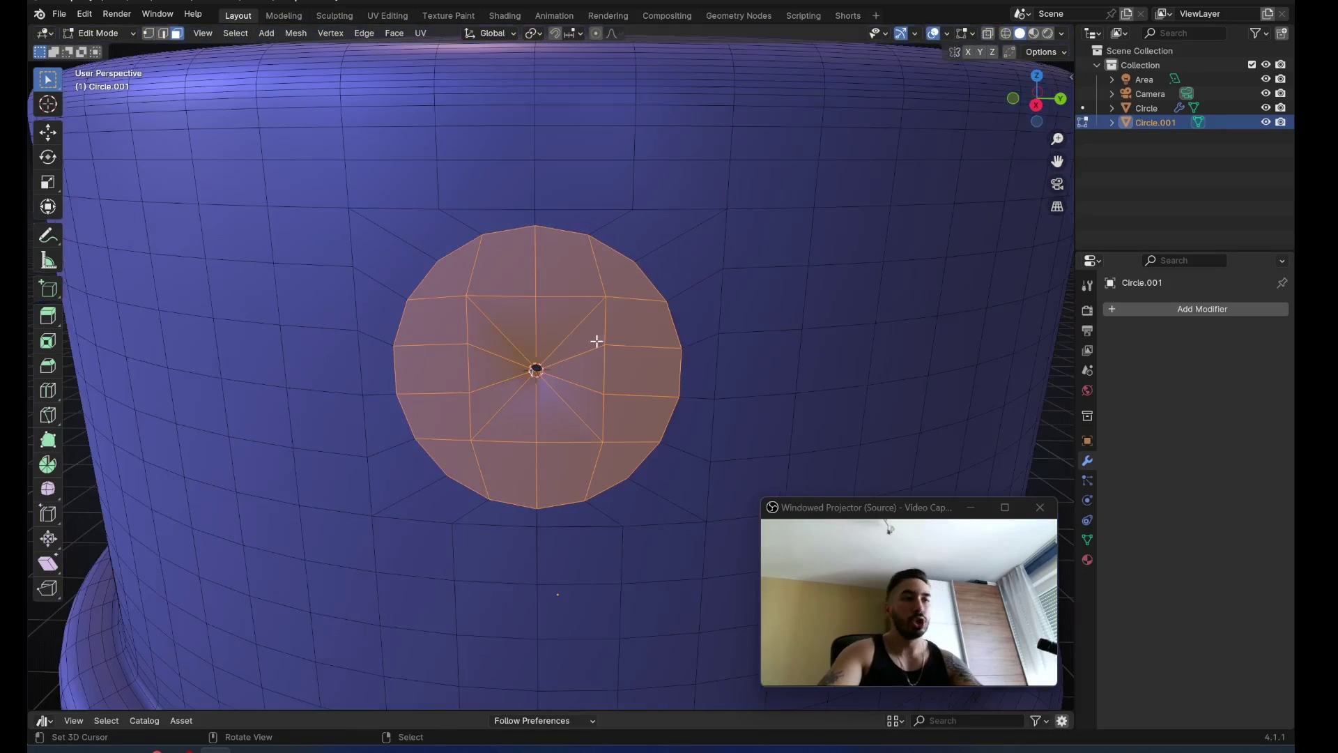
Cut a thin groove around the round panel by insetting it, extruding the border ring about 0.008 m inward and deleting the extruded faces
{"action": "middle_click_drag", "start_coordinate": [596, 341], "coordinate": [705, 388]}
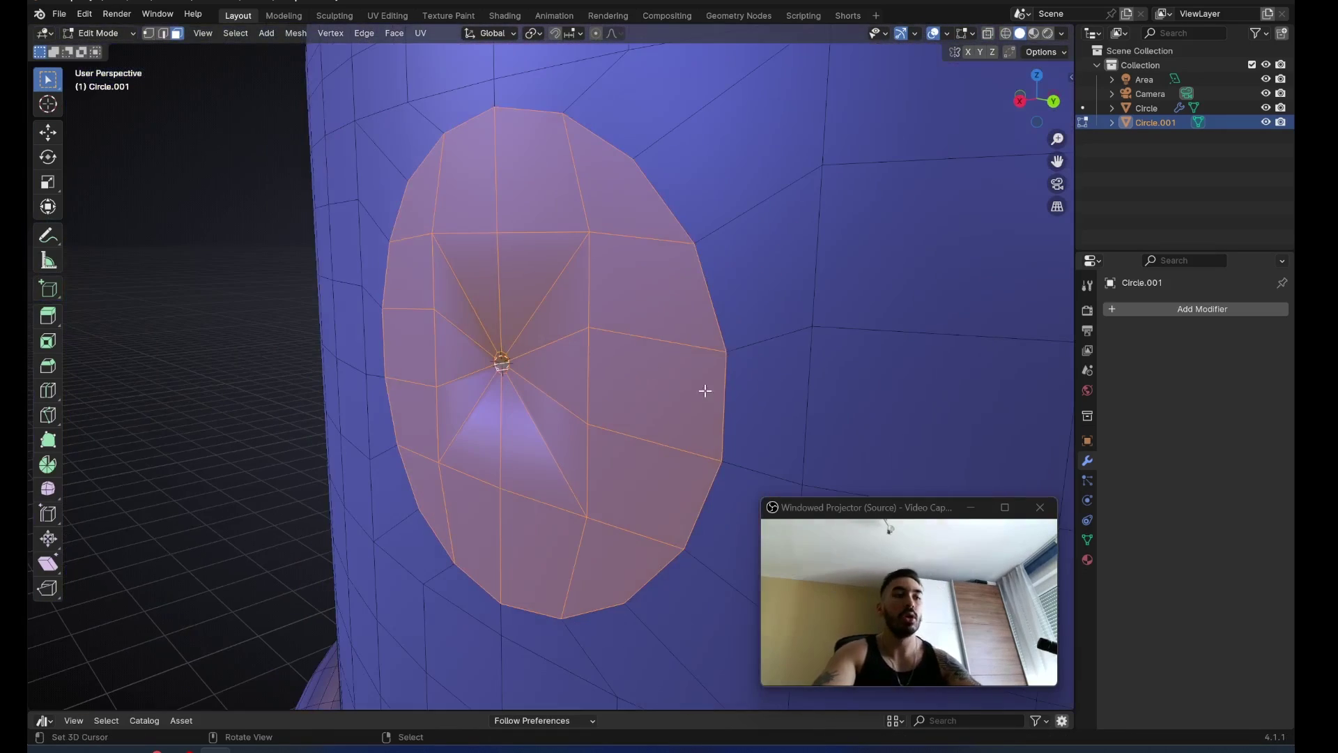
{"action": "key", "text": "i"}
{"action": "left_click", "coordinate": [751, 418]}
{"action": "scroll", "coordinate": [696, 335], "scroll_direction": "up", "scroll_amount": 3}
{"action": "right_click", "coordinate": [631, 252], "text": "alt"}
{"action": "key", "text": "e"}
{"action": "left_click", "coordinate": [683, 338]}
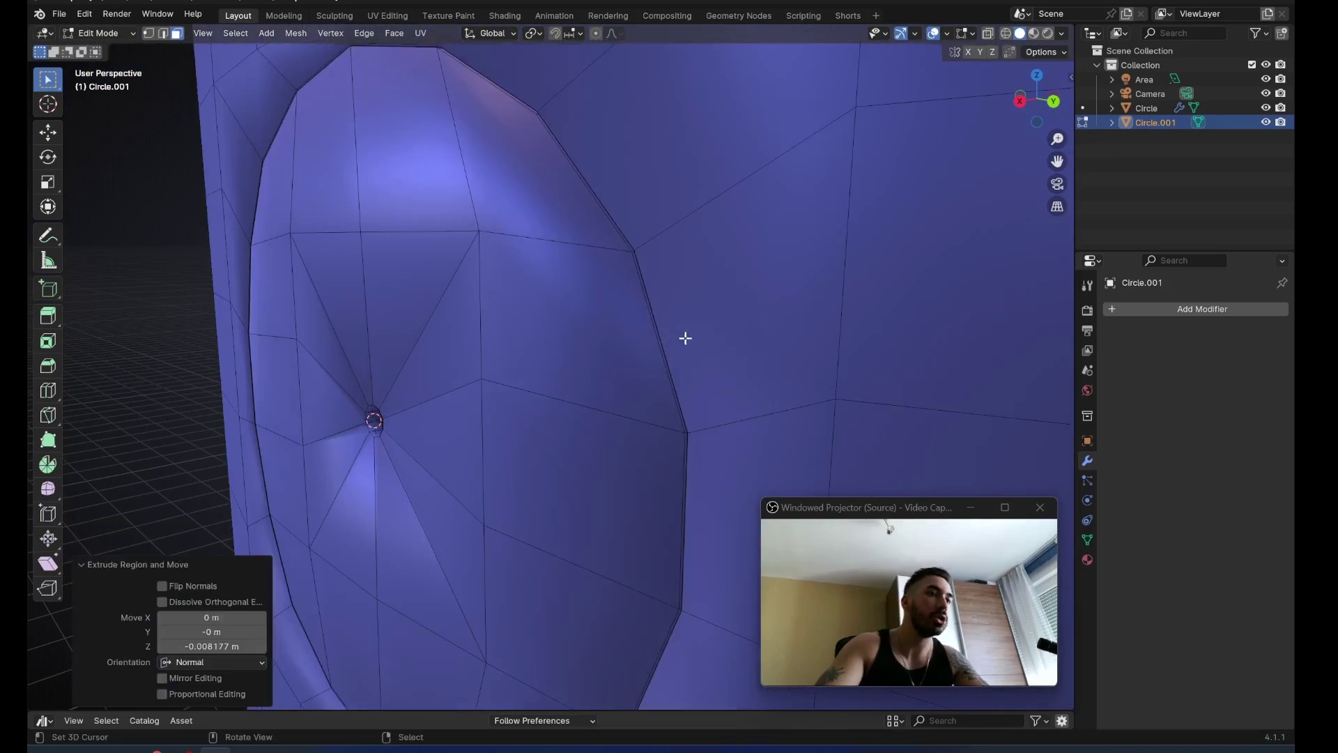
{"action": "key", "text": "x"}
{"action": "left_click", "coordinate": [797, 350]}
Select the groove and nozzle hole rims by similar Face Angles and bevel them with 2 segments
{"action": "scroll", "coordinate": [648, 340], "scroll_direction": "down", "scroll_amount": 4}
{"action": "middle_click_drag", "start_coordinate": [638, 340], "coordinate": [617, 321]}
{"action": "scroll", "coordinate": [617, 314], "scroll_direction": "up", "scroll_amount": 3}
{"action": "key", "text": "2"}
{"action": "right_click", "coordinate": [615, 251], "text": "alt"}
{"action": "key", "text": "shift+g"}
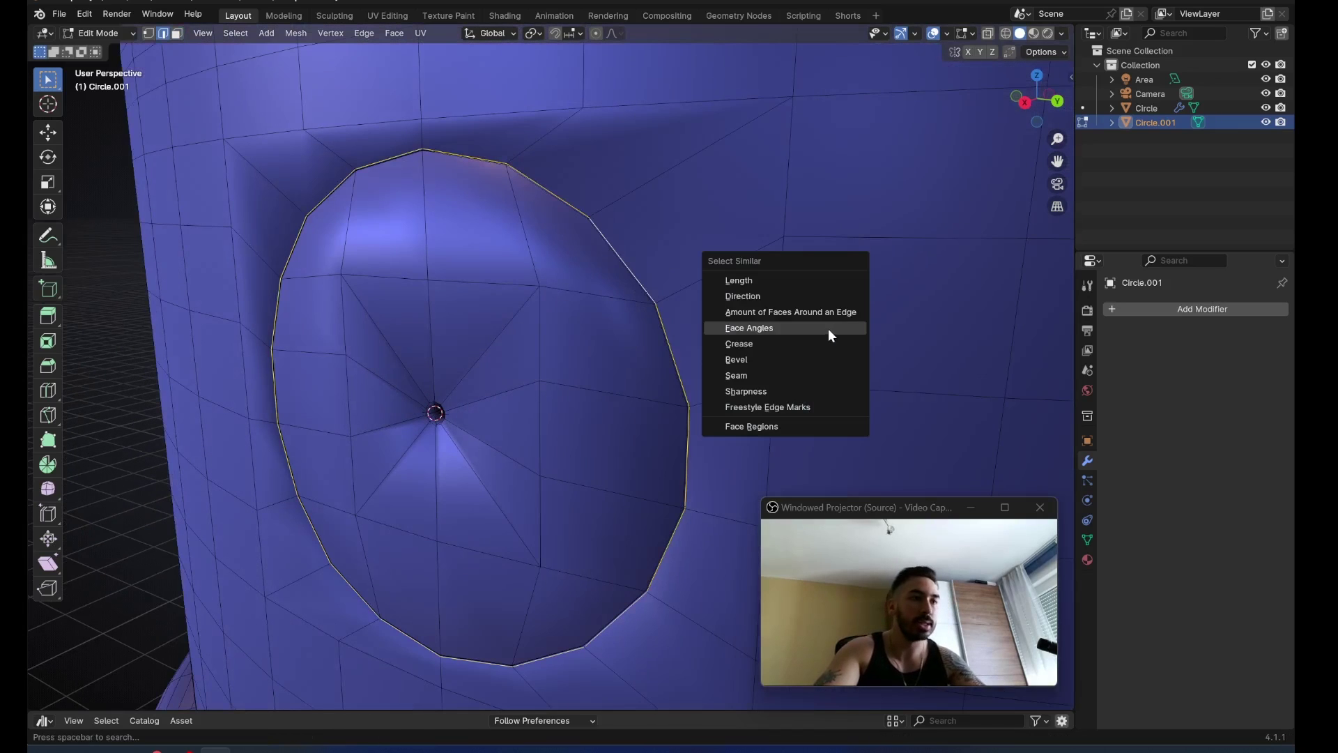
{"action": "left_click", "coordinate": [828, 329]}
{"action": "middle_click_drag", "start_coordinate": [499, 379], "coordinate": [744, 379]}
{"action": "key", "text": "ctrl+b"}
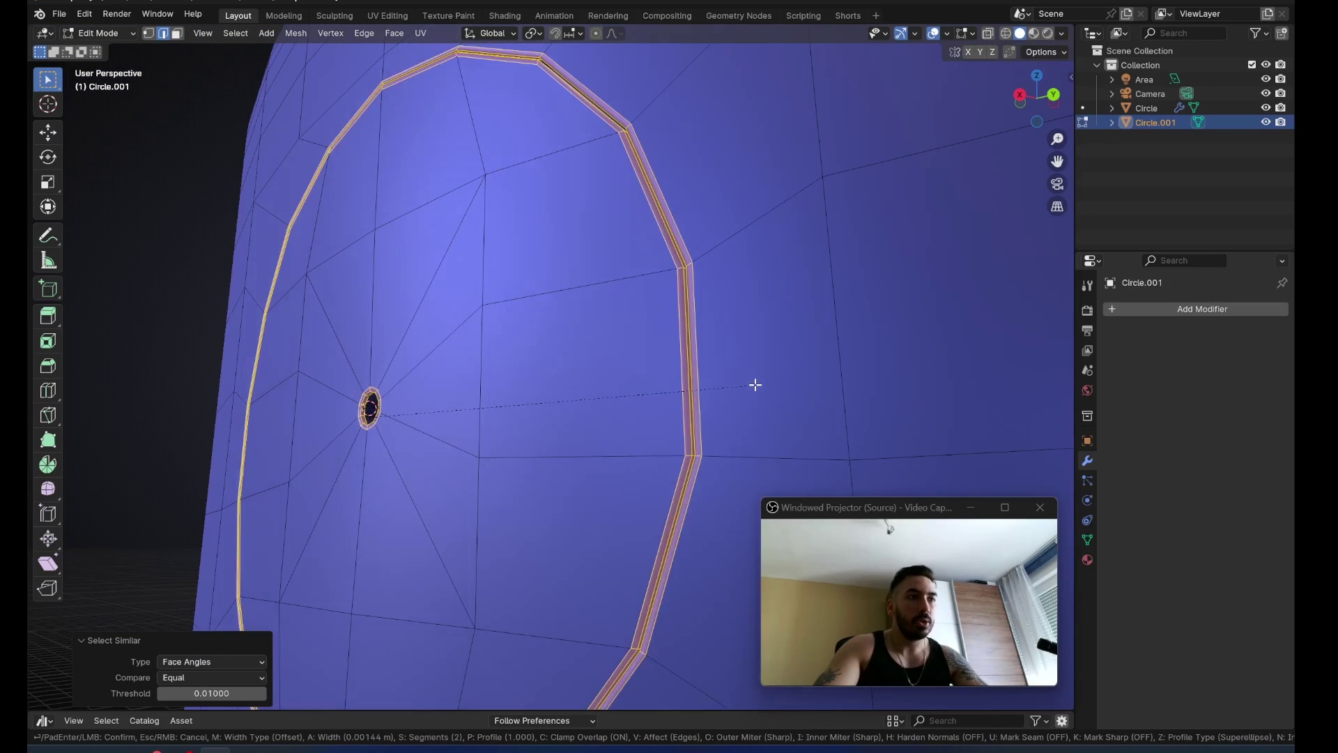
{"action": "left_click", "coordinate": [648, 386]}
{"action": "key", "text": "Tab"}
{"action": "scroll", "coordinate": [591, 445], "scroll_direction": "down", "scroll_amount": 5}
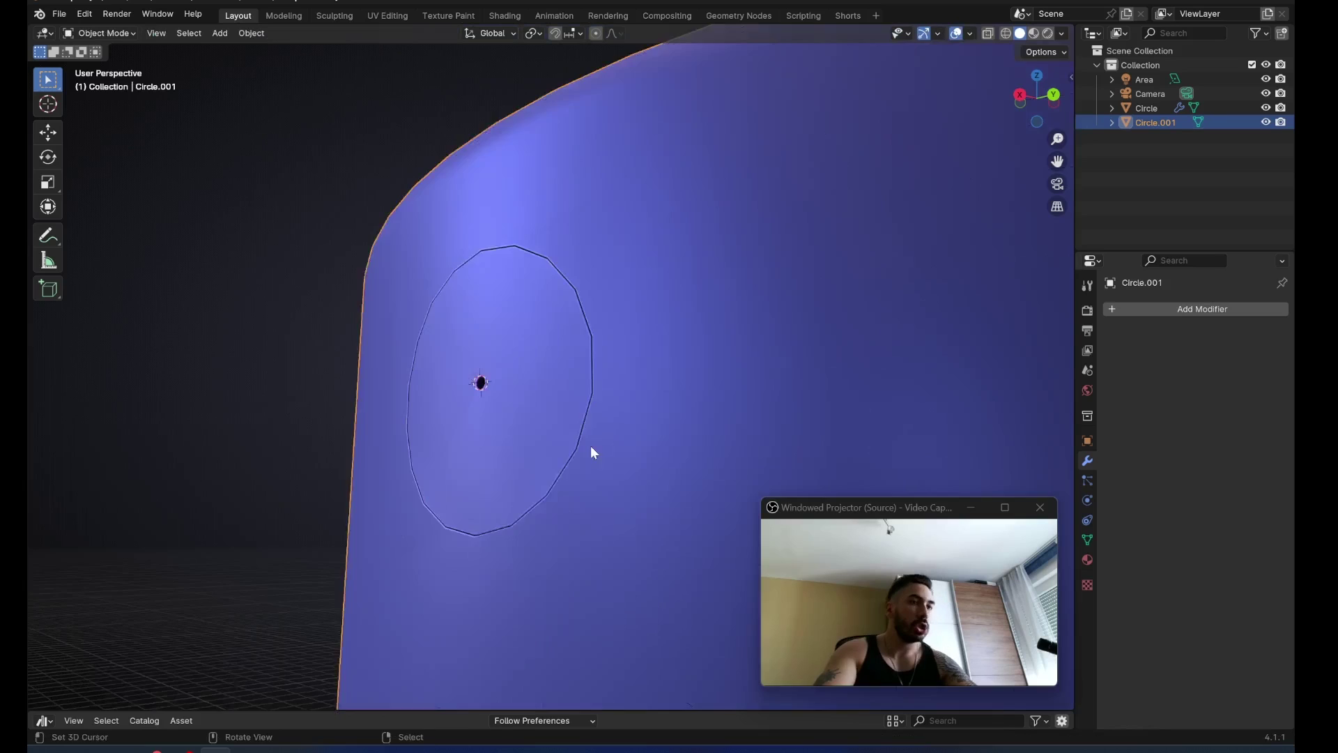
{"action": "middle_click_drag", "start_coordinate": [591, 446], "coordinate": [688, 449]}
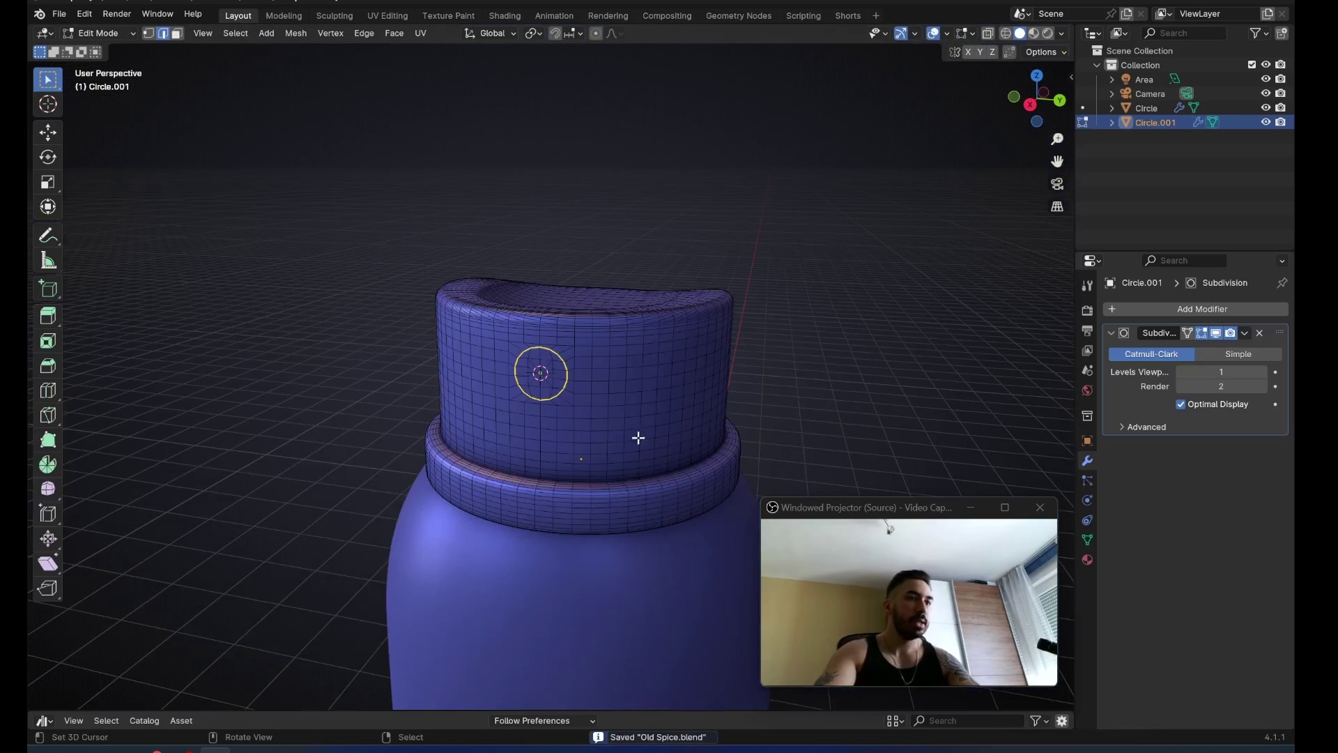
Select the edge loop near the base of the cap's upper wall and snap the 3D cursor to it
{"action": "key", "text": "1"}
{"action": "right_click", "coordinate": [550, 448], "text": "alt"}
{"action": "key", "text": "shift+s"}
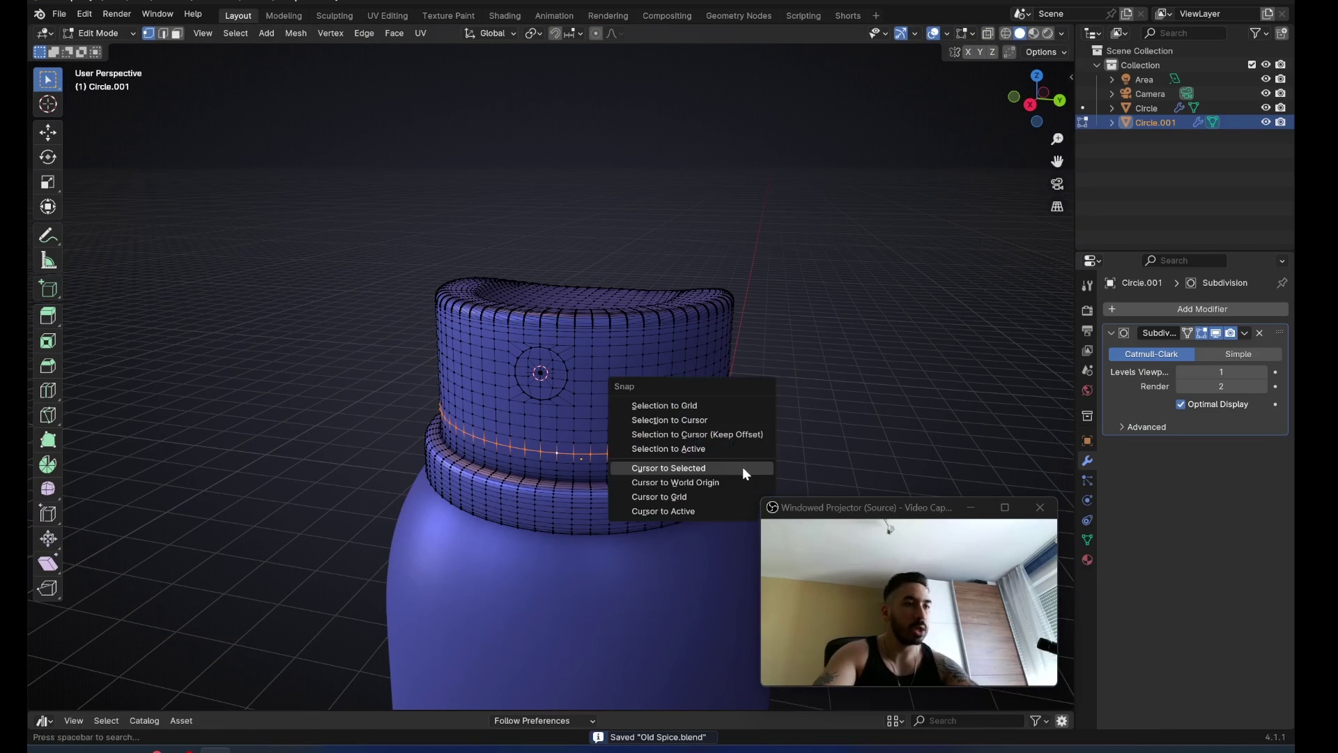
{"action": "left_click", "coordinate": [743, 472]}
Add a mesh circle with 6 vertices at the 3D cursor around the cap
{"action": "scroll", "coordinate": [651, 425], "scroll_direction": "down", "scroll_amount": 2}
{"action": "middle_click_drag", "start_coordinate": [620, 418], "coordinate": [646, 394]}
{"action": "key", "text": "Tab"}
{"action": "key", "text": "shift+a"}
{"action": "mouse_move", "coordinate": [665, 382]}
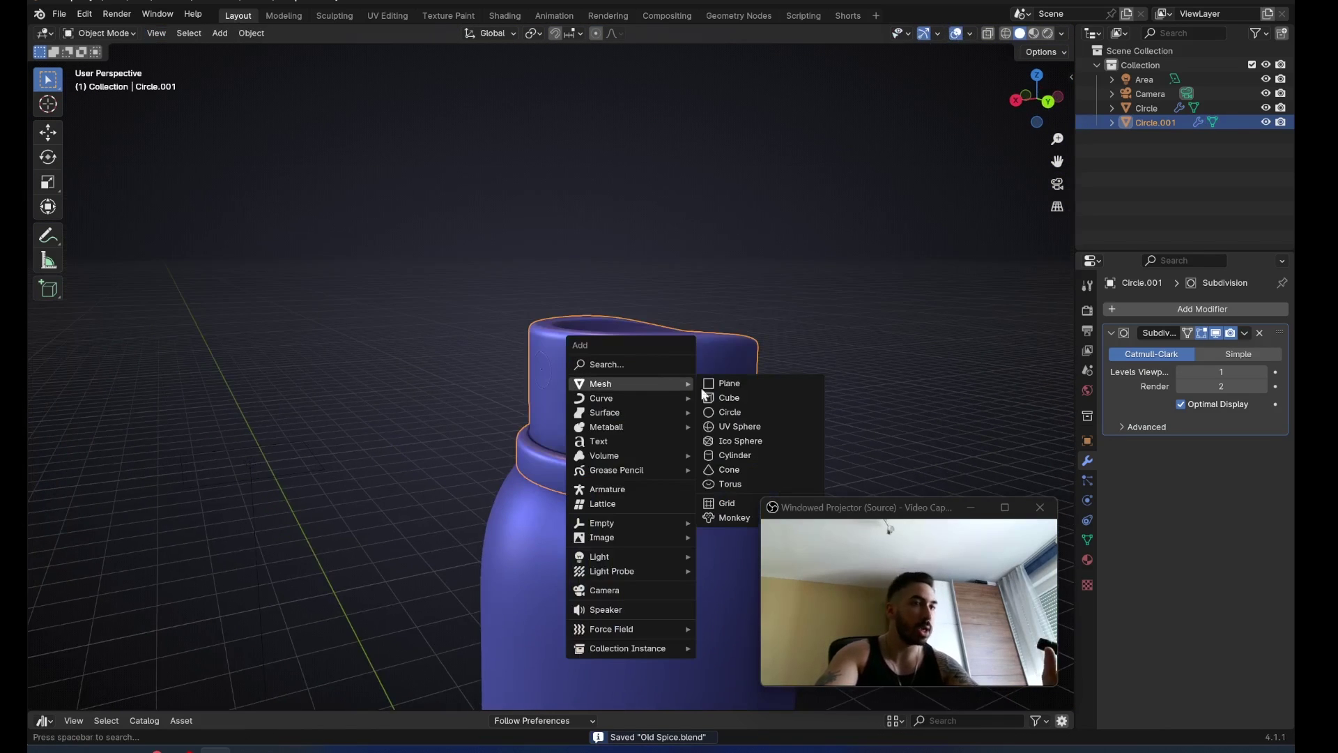
{"action": "left_click", "coordinate": [743, 410]}
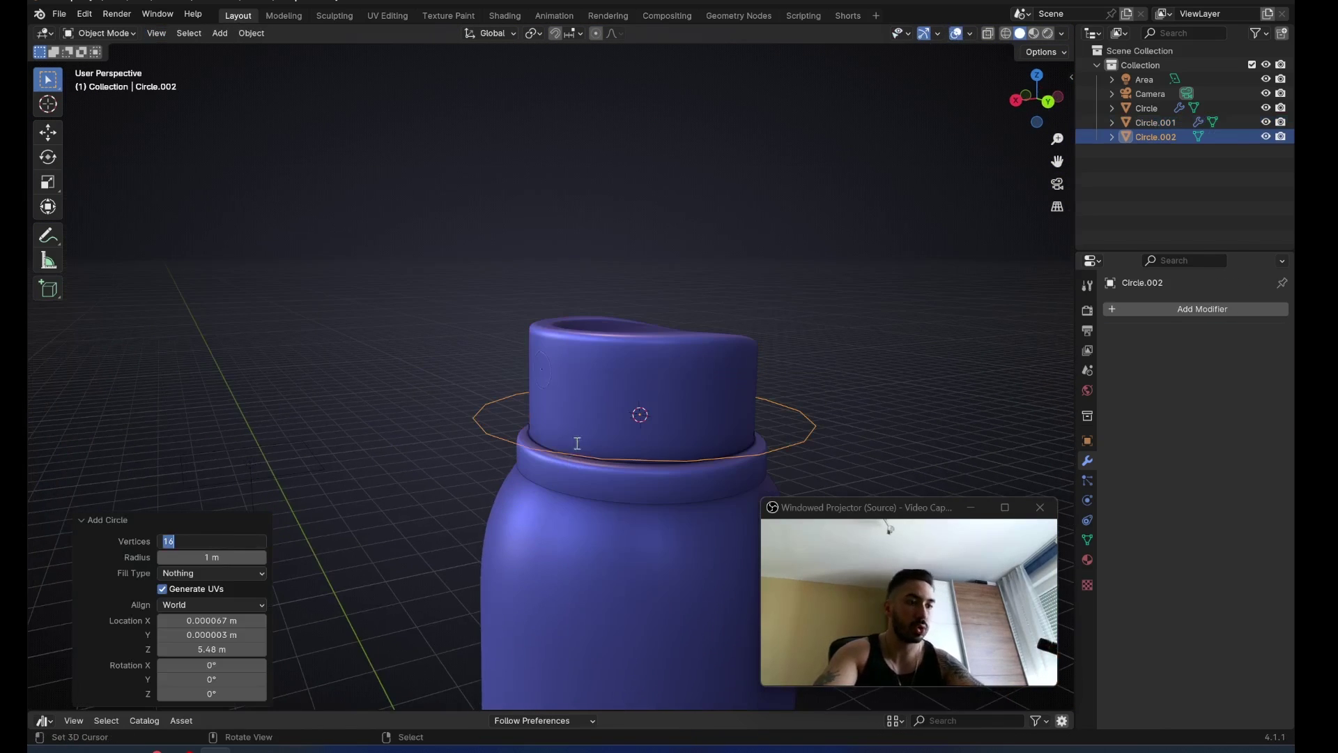
{"action": "type", "text": "6"}
{"action": "key", "text": "Return"}
Scale the hexagon to 0.901 and subdivide its edges with 2 cuts
{"action": "key", "text": "Tab"}
{"action": "middle_click_drag", "start_coordinate": [746, 448], "coordinate": [711, 459]}
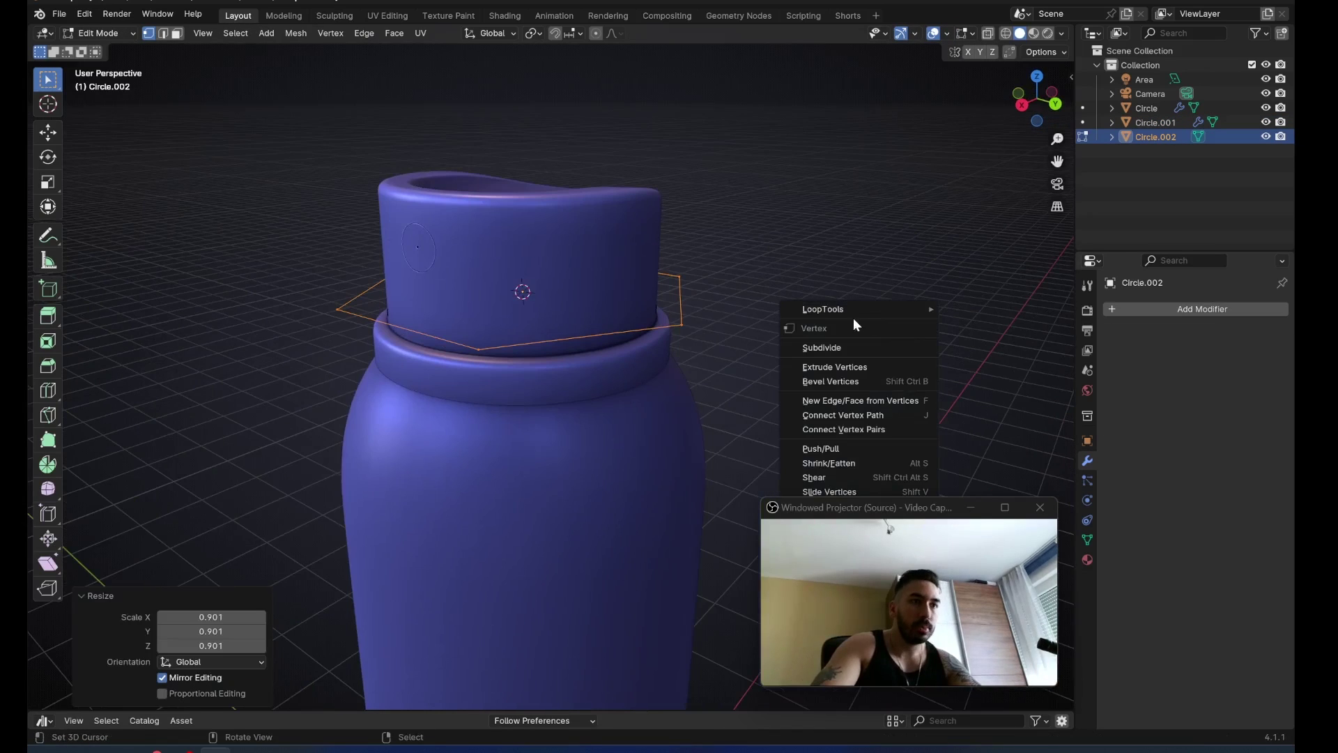
{"action": "left_click", "coordinate": [836, 322]}
{"action": "middle_click_drag", "start_coordinate": [747, 353], "coordinate": [590, 339]}
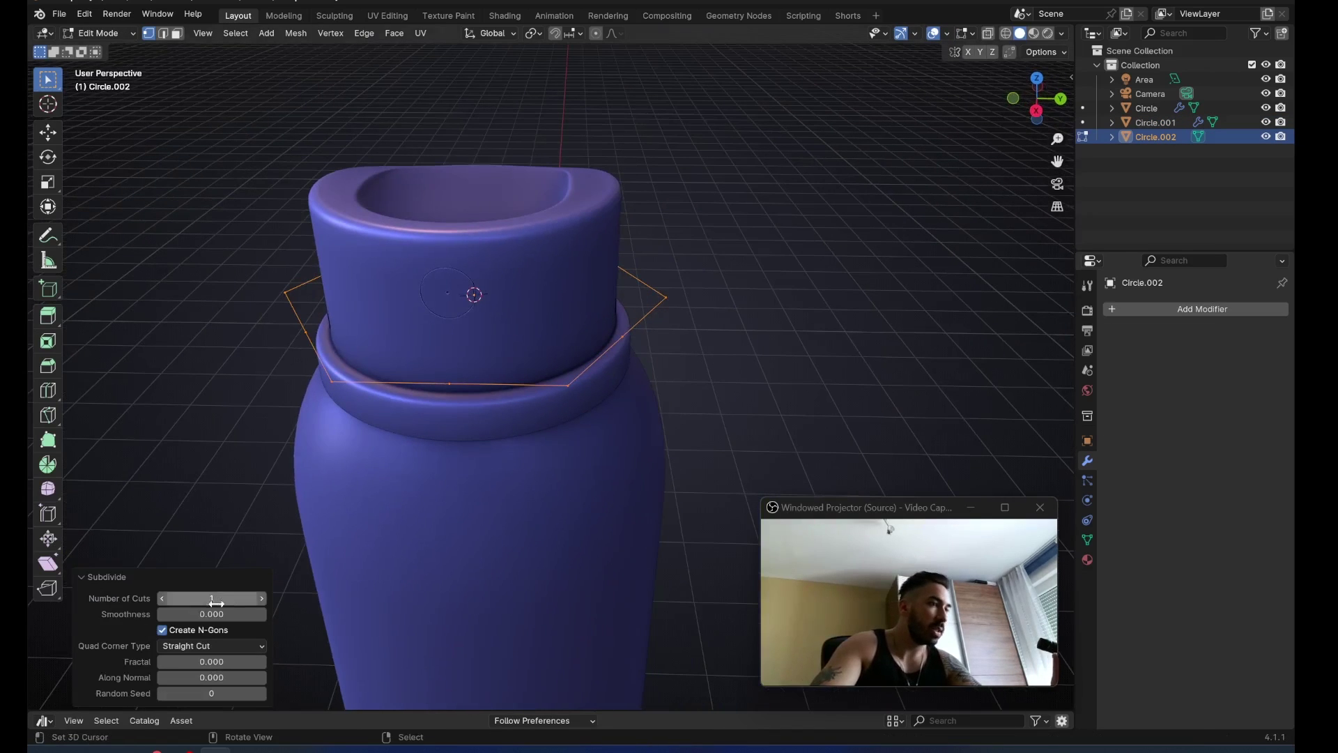
{"action": "key", "text": "2"}
{"action": "middle_click_drag", "start_coordinate": [368, 427], "coordinate": [584, 416]}
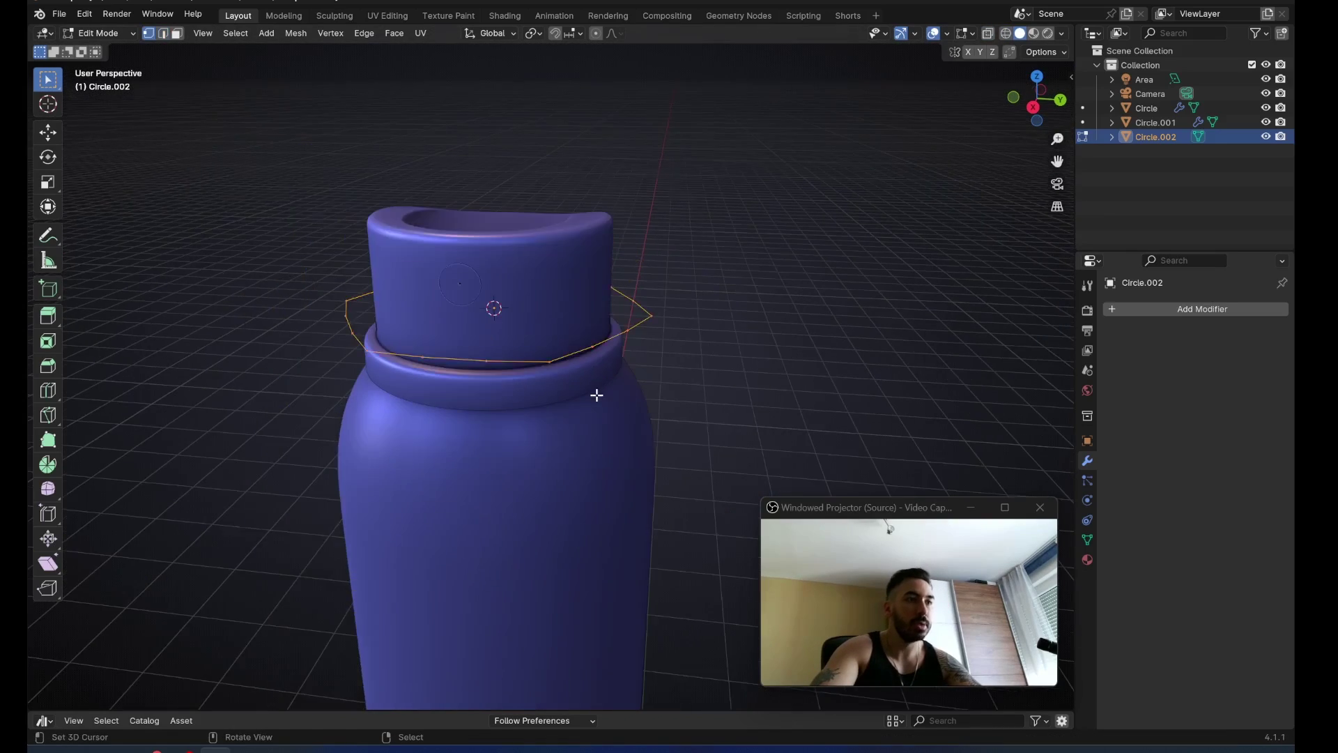
Extrude the hexagon vertically into a band around the cap and add a horizontal loop cut around its middle
{"action": "key", "text": "e"}
{"action": "left_click", "coordinate": [636, 313]}
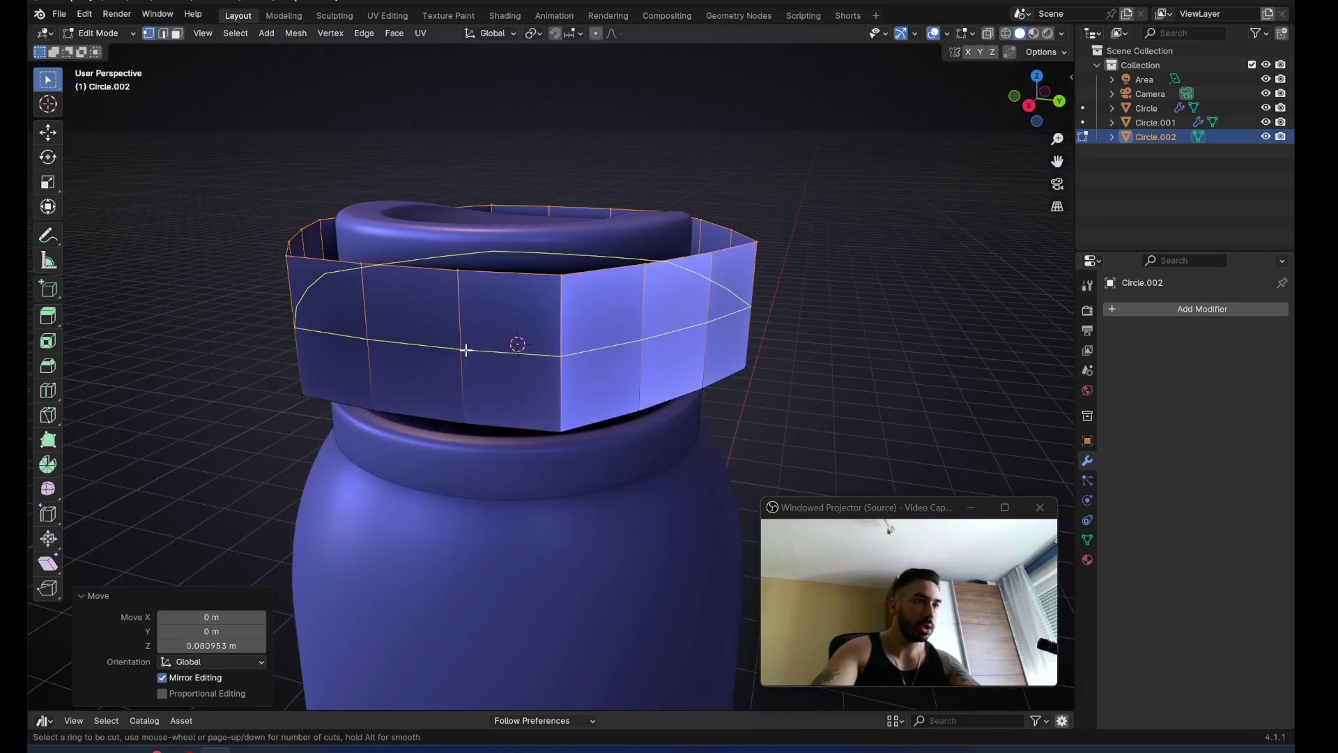
{"action": "key", "text": "g"}
{"action": "key", "text": "g"}
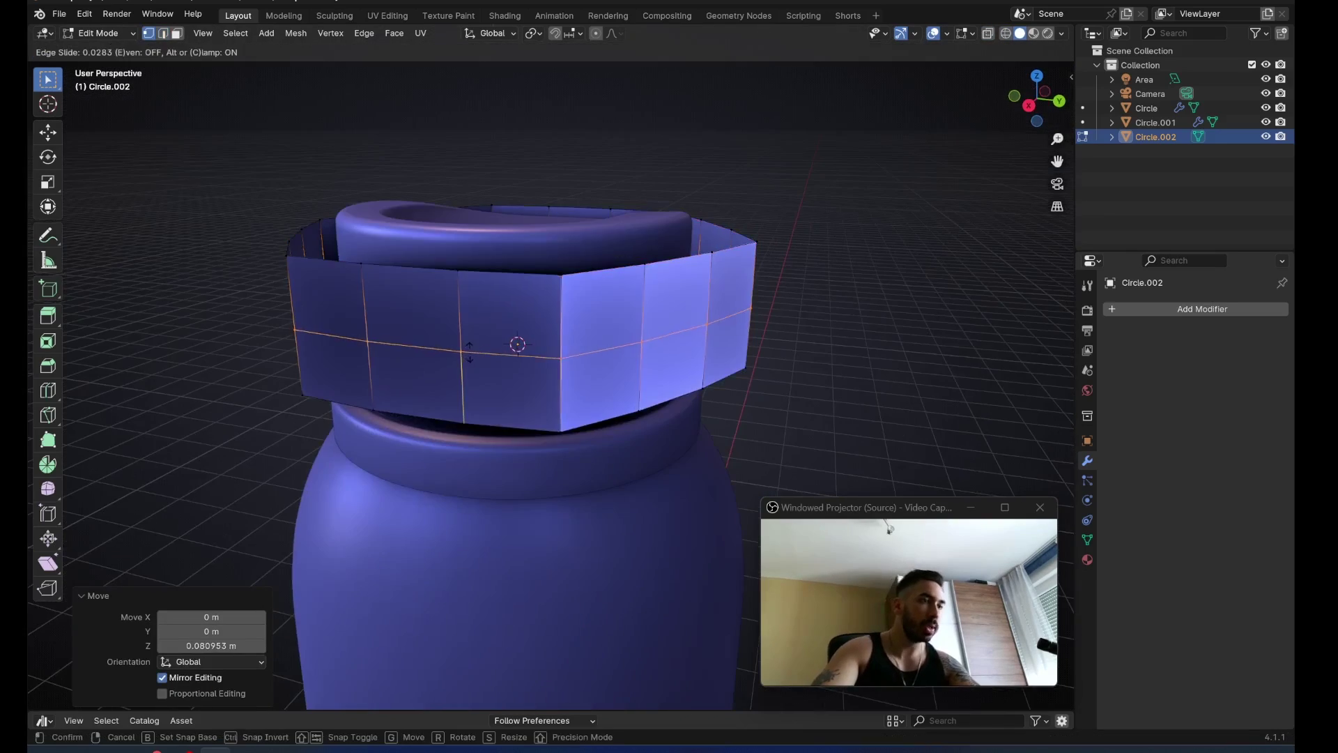
{"action": "left_click", "coordinate": [469, 352]}
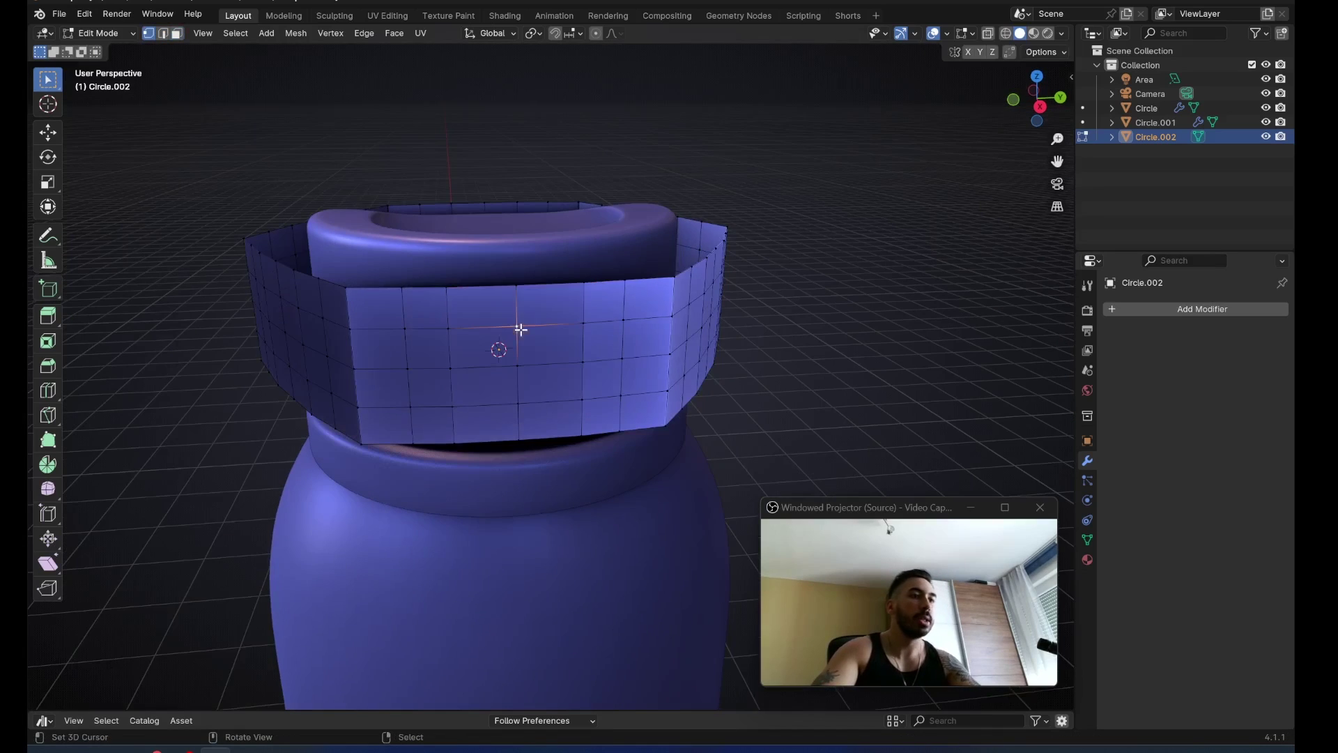
Delete the upper middle vertex of the band's front side to open a notch, and slide the notch's top corners outward by 0.2
{"action": "key", "text": "x"}
{"action": "left_click", "coordinate": [717, 269]}
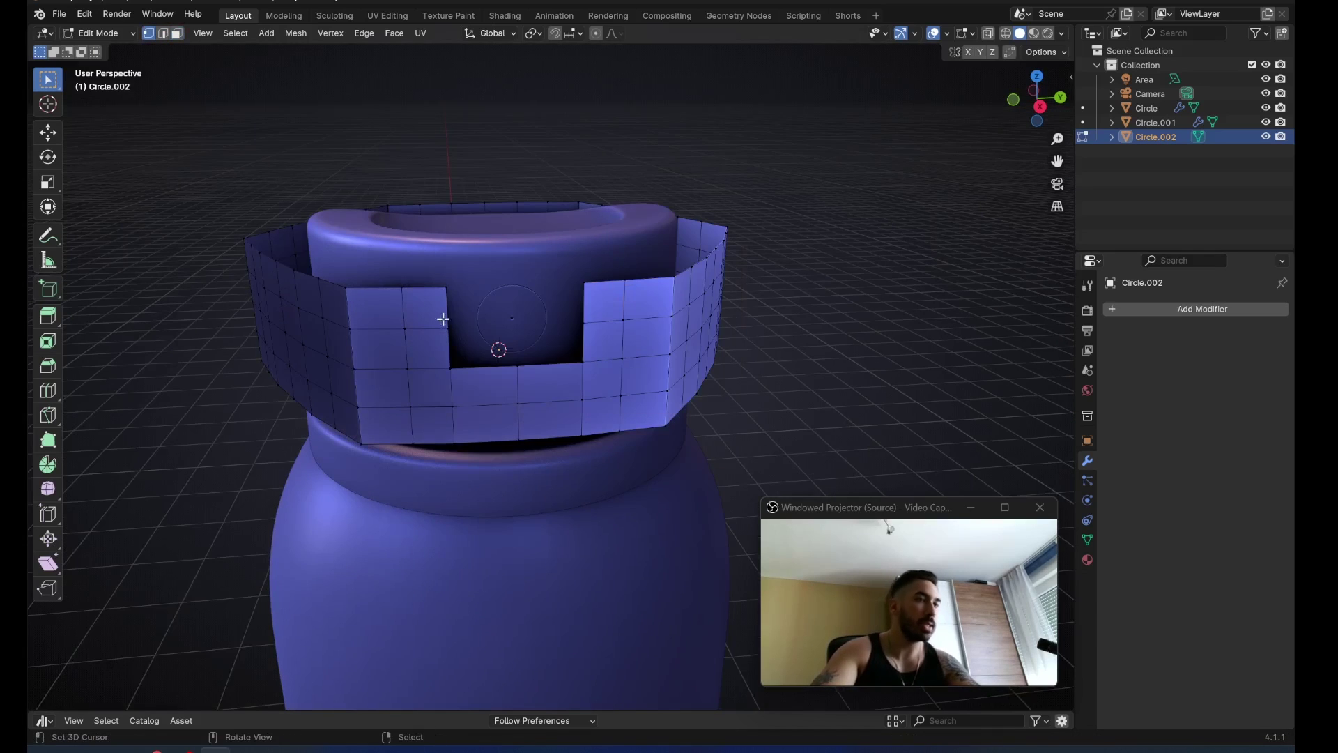
{"action": "key", "text": "shift+v"}
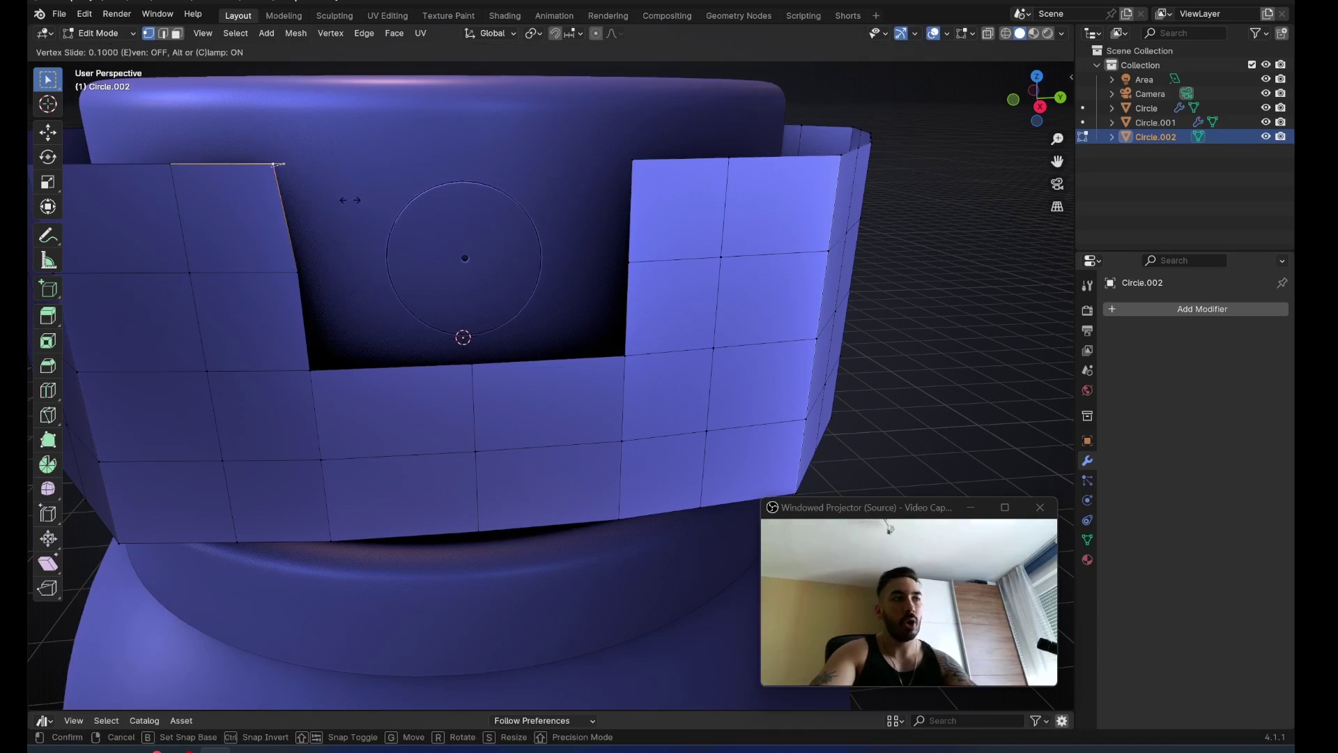
{"action": "left_click", "coordinate": [348, 201]}
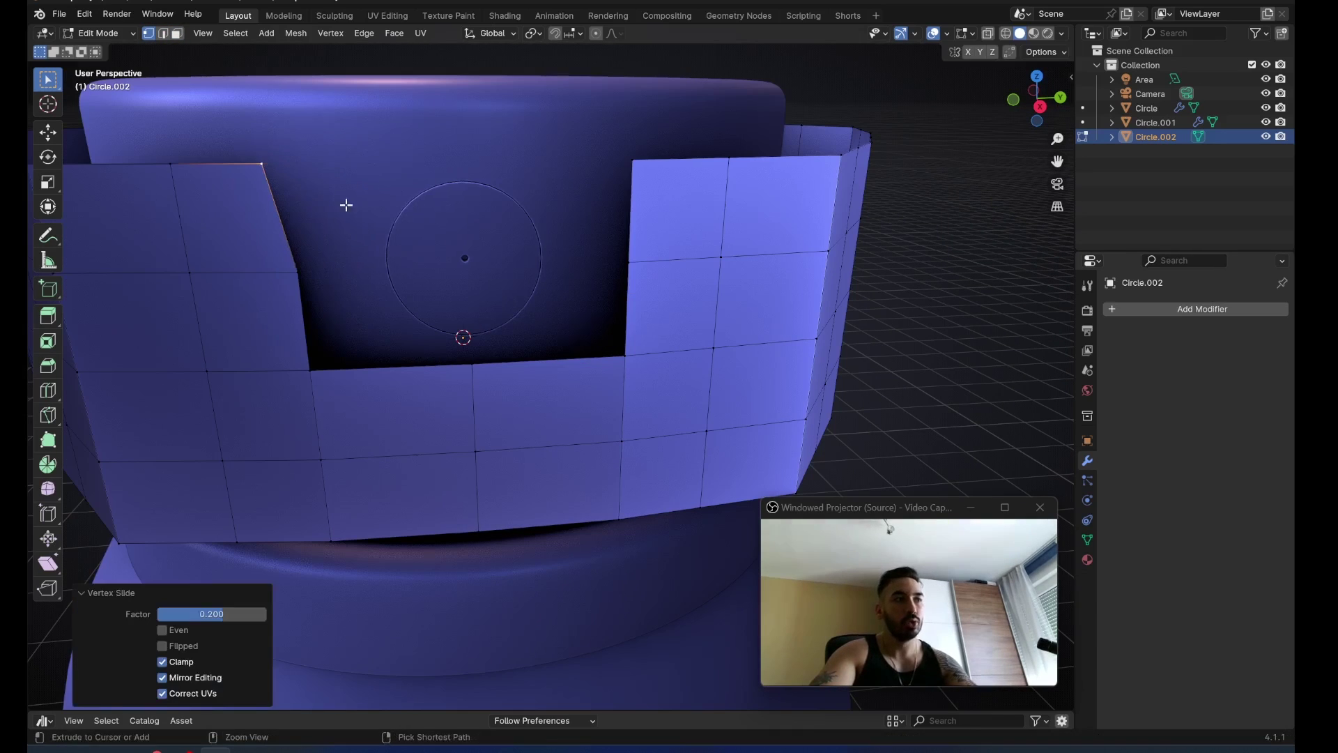
{"action": "left_click", "coordinate": [669, 233]}
{"action": "left_click", "coordinate": [652, 183]}
{"action": "key", "text": "g"}
{"action": "key", "text": "g"}
{"action": "left_click", "coordinate": [626, 198]}
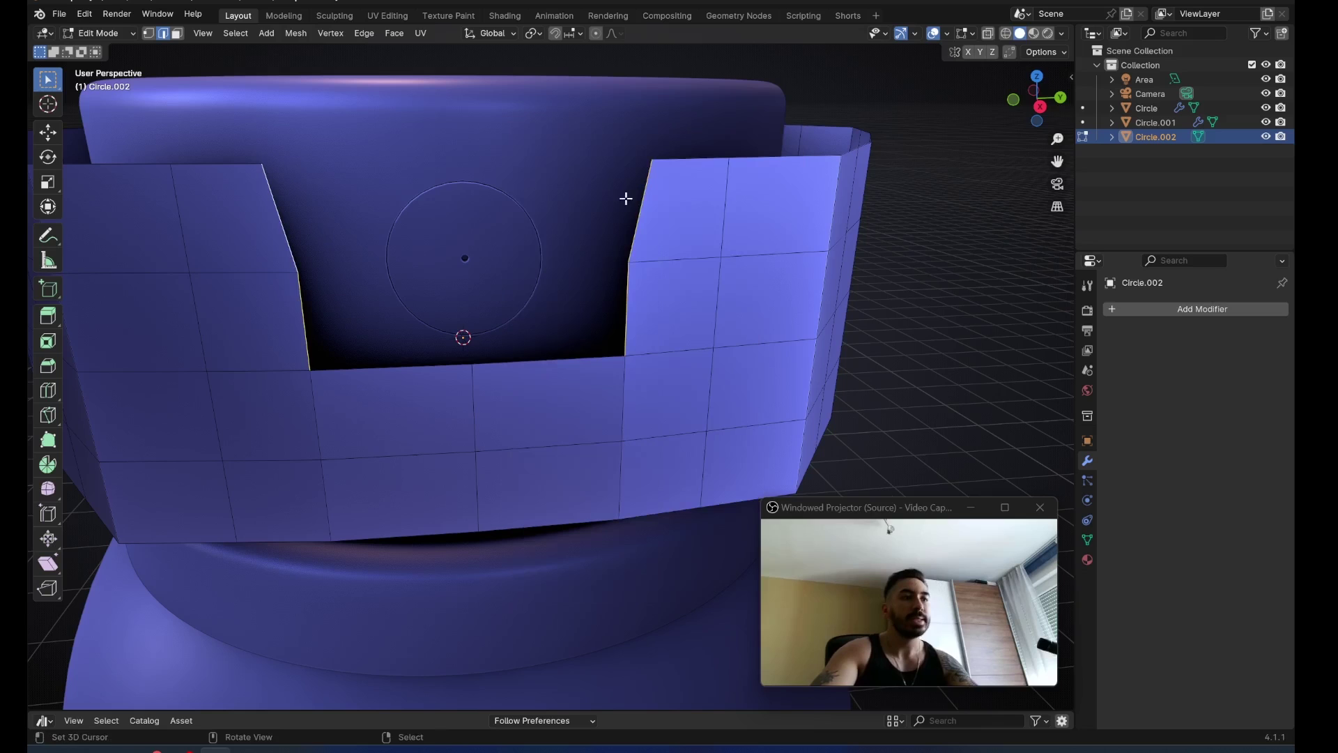
Straighten the notch's two slanted side edges with LoopTools Gstretch
{"action": "right_click", "coordinate": [731, 216]}
{"action": "mouse_move", "coordinate": [730, 215]}
{"action": "left_click", "coordinate": [835, 274]}
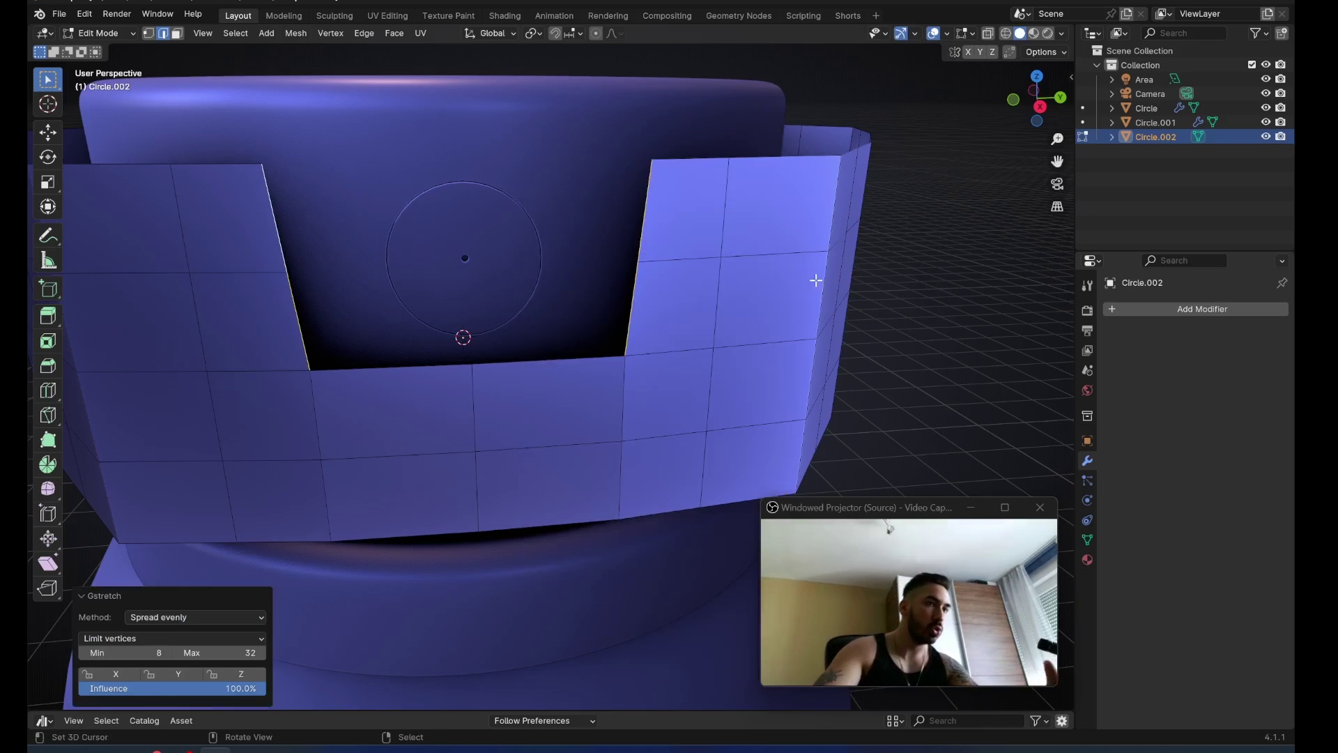
Thicken the band by extruding its faces in place and shrinking them inward about 0.142 m with Offset Even
{"action": "middle_click_drag", "start_coordinate": [834, 274], "coordinate": [477, 386]}
{"action": "key", "text": "e"}
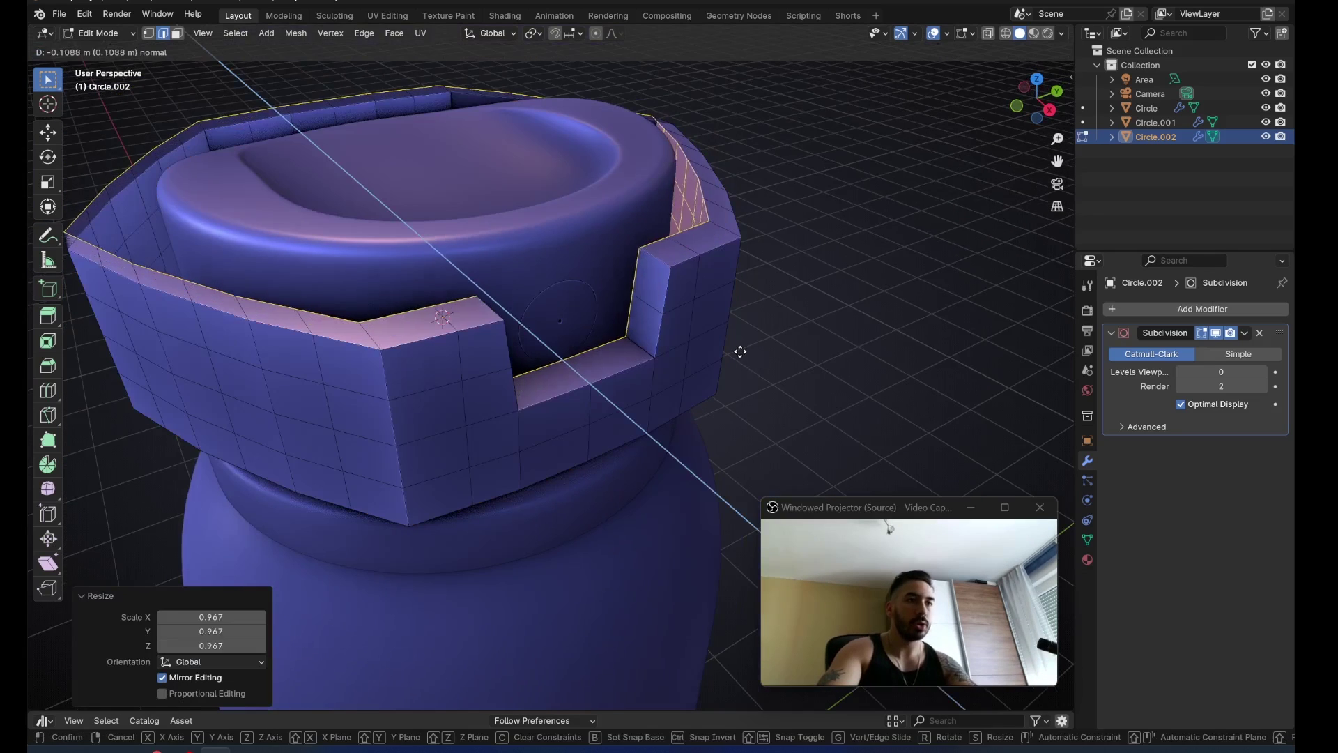
{"action": "right_click", "coordinate": [739, 352]}
{"action": "key", "text": "alt+s"}
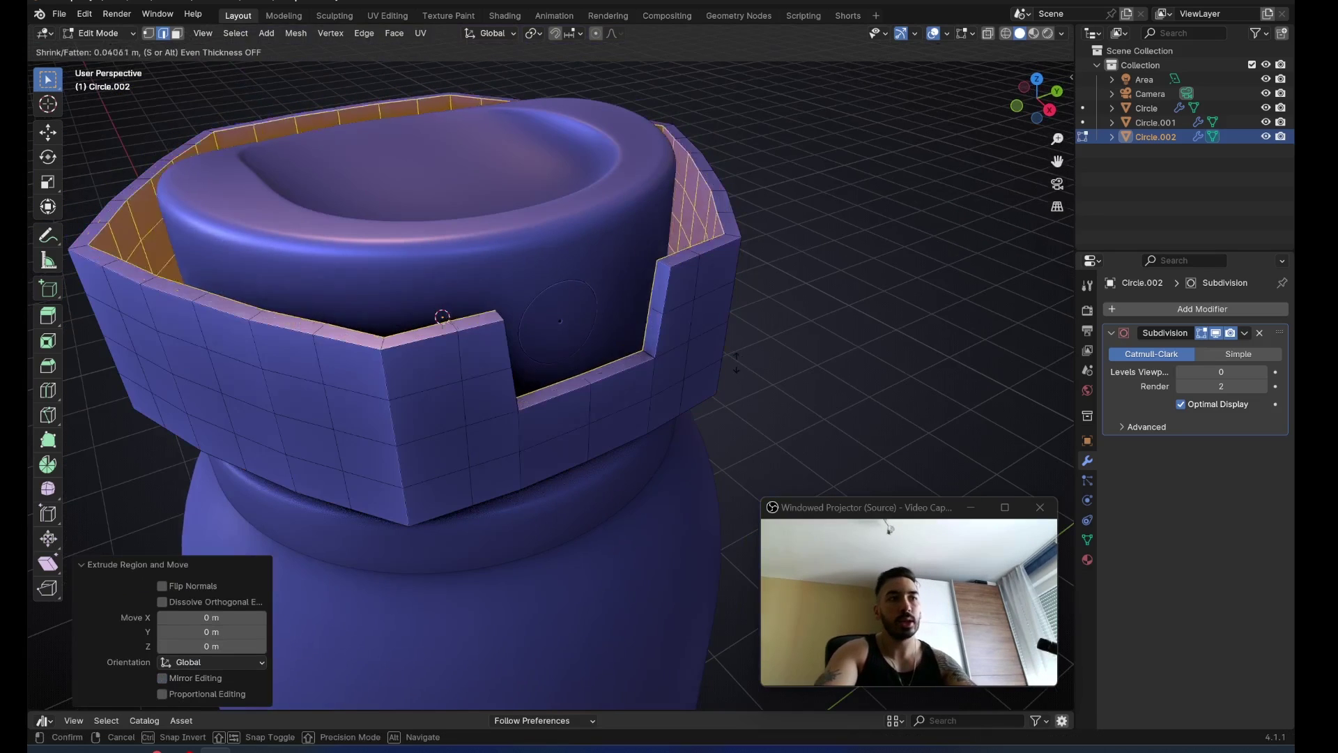
{"action": "left_click", "coordinate": [707, 347]}
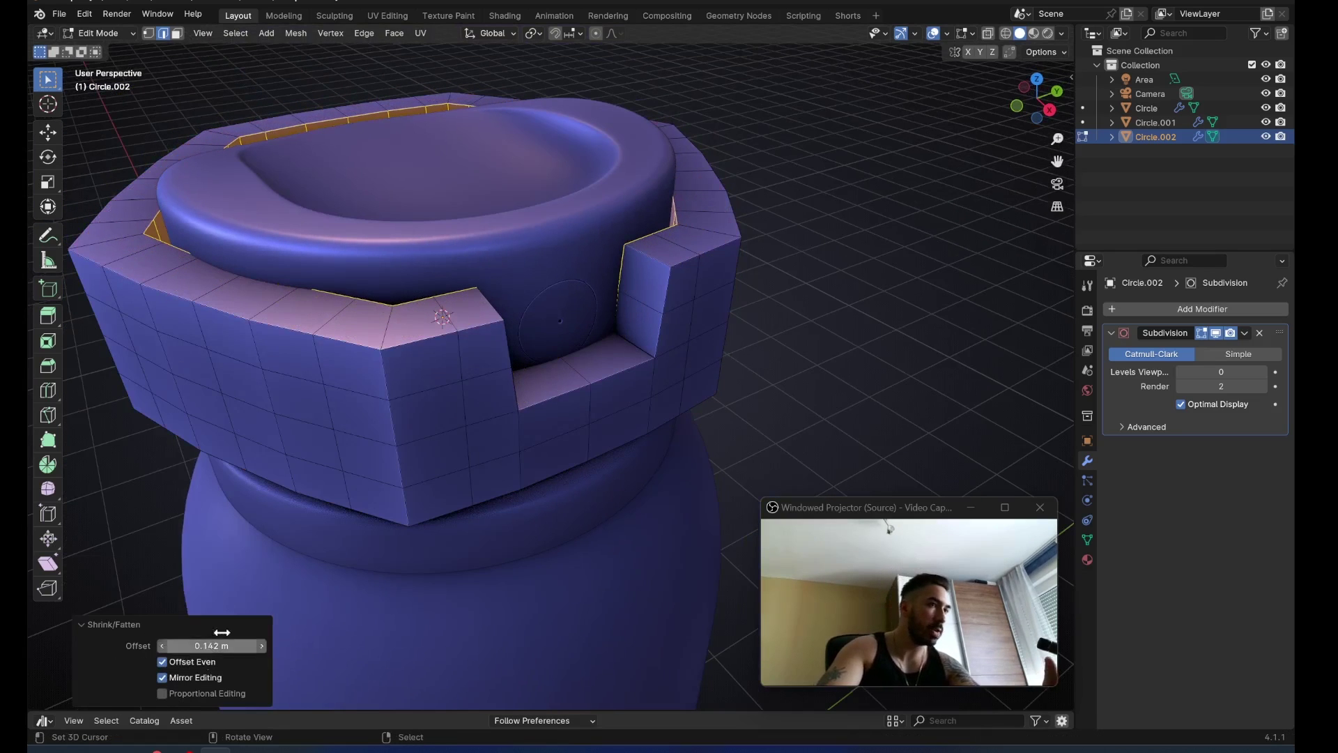
Delete the faces of the hexagonal collar's inner wall
{"action": "middle_click_drag", "start_coordinate": [488, 349], "coordinate": [627, 335]}
{"action": "scroll", "coordinate": [627, 335], "scroll_direction": "down", "scroll_amount": 1}
{"action": "key", "text": "x"}
{"action": "left_click", "coordinate": [766, 328]}
Try filling the collar's upper opening with a circle based on its inner top edge loop, and undo the attempt
{"action": "key", "text": "shift+z"}
{"action": "middle_click_drag", "start_coordinate": [531, 329], "coordinate": [551, 328]}
{"action": "key", "text": "1"}
{"action": "right_click", "coordinate": [400, 189], "text": "alt"}
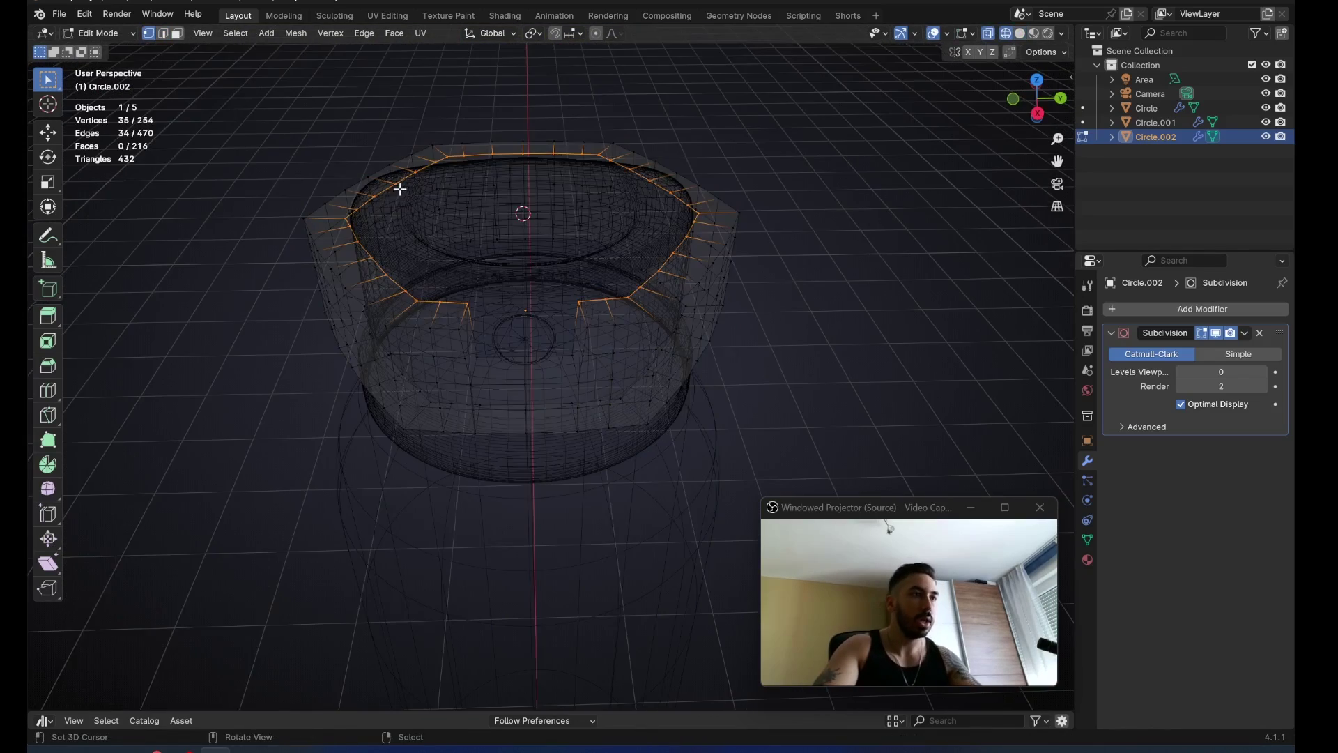
{"action": "middle_click_drag", "start_coordinate": [455, 185], "coordinate": [425, 208]}
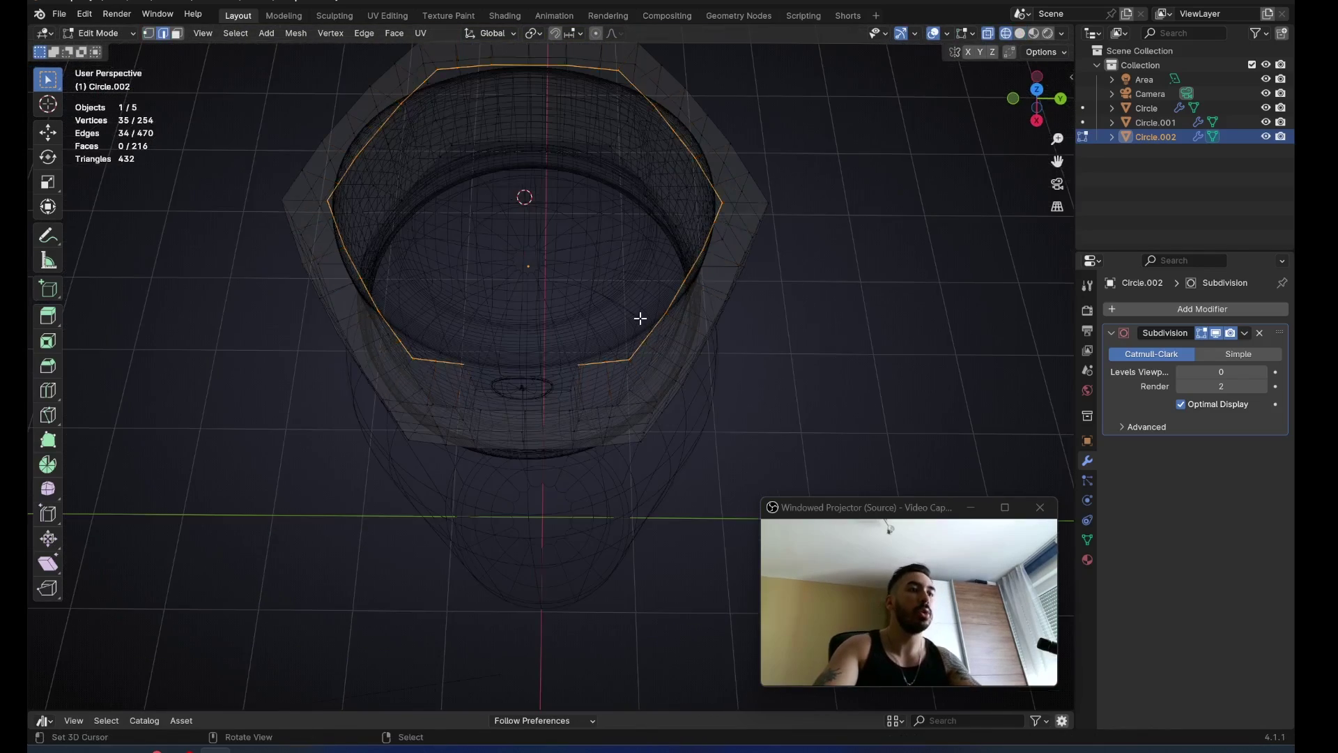
{"action": "middle_click_drag", "start_coordinate": [641, 317], "coordinate": [651, 283]}
{"action": "key", "text": "shift+a"}
{"action": "left_click", "coordinate": [653, 284]}
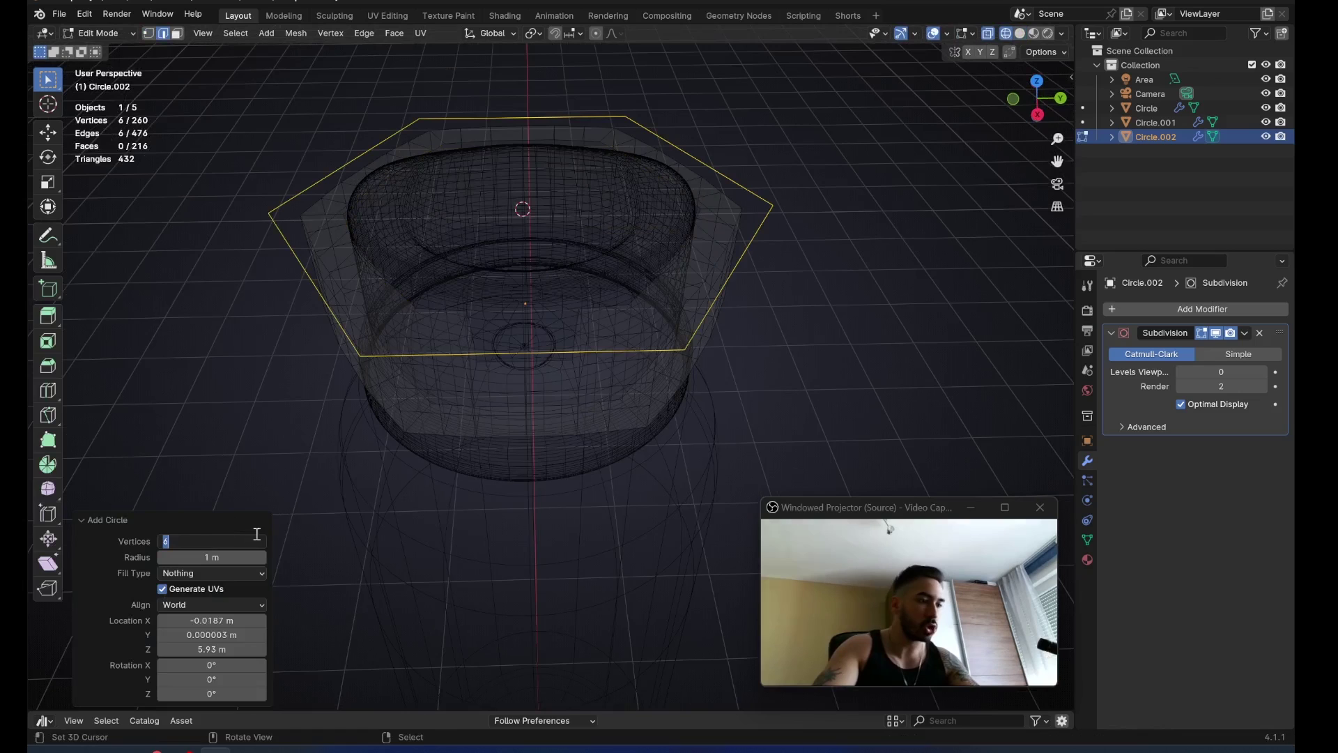
{"action": "key", "text": "Return"}
{"action": "key", "text": "Tab"}
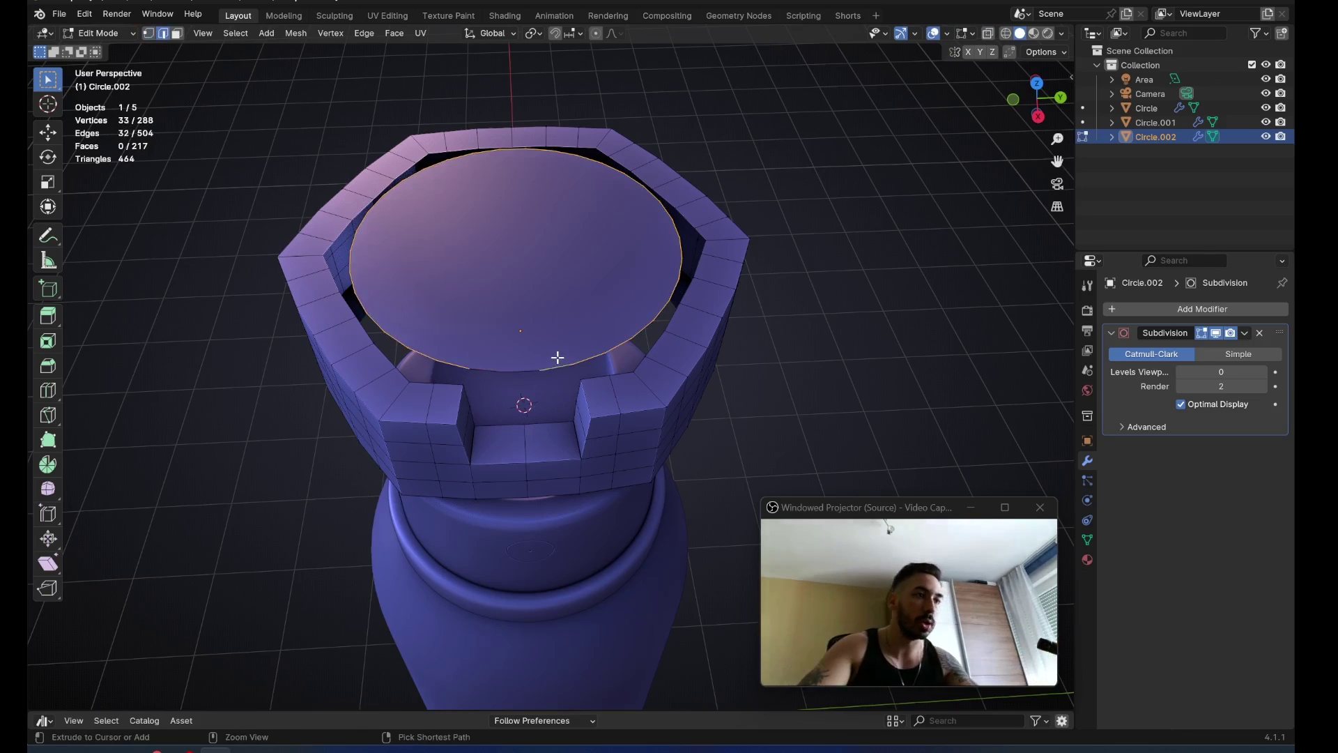
{"action": "key", "text": "ctrl+z"}
Add a 36-vertex circle at the collar's top, fill it, and scale it to fit inside the opening
{"action": "key", "text": "shift+a"}
{"action": "left_click", "coordinate": [637, 279]}
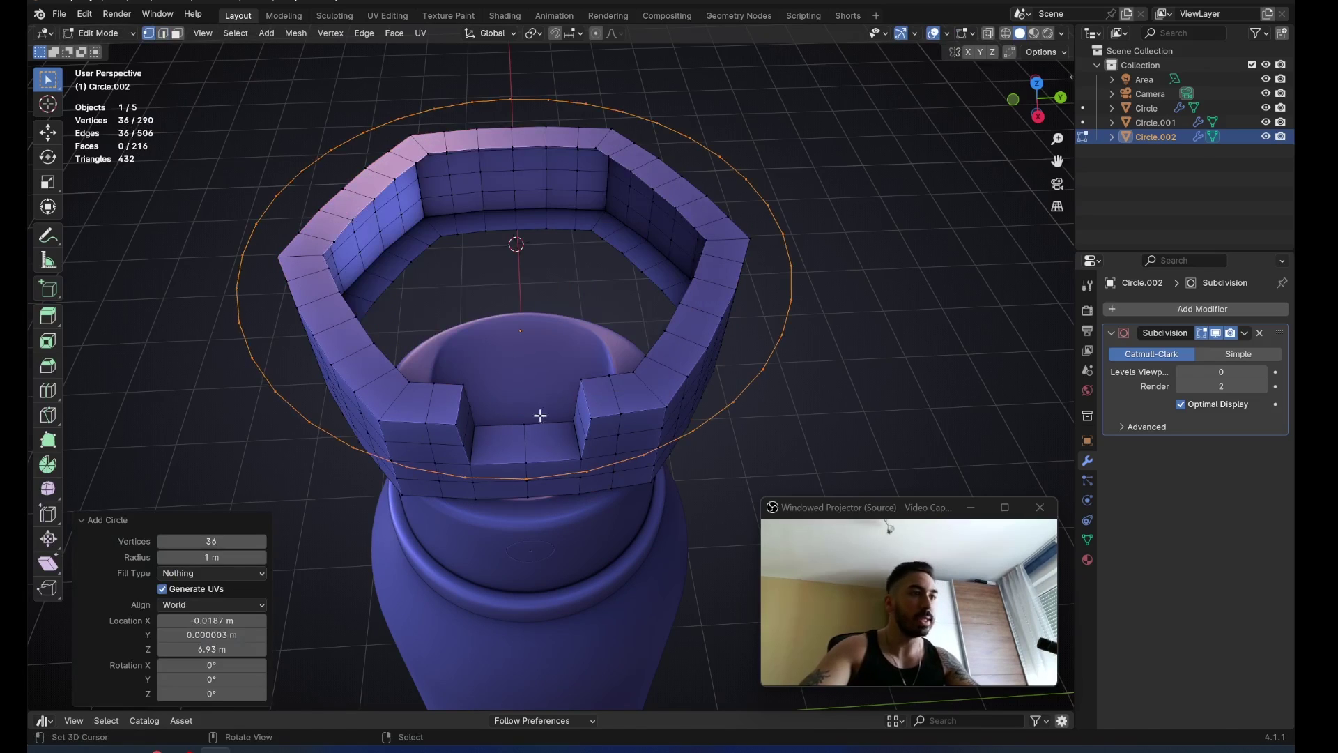
{"action": "key", "text": "f"}
{"action": "middle_click_drag", "start_coordinate": [666, 415], "coordinate": [683, 420]}
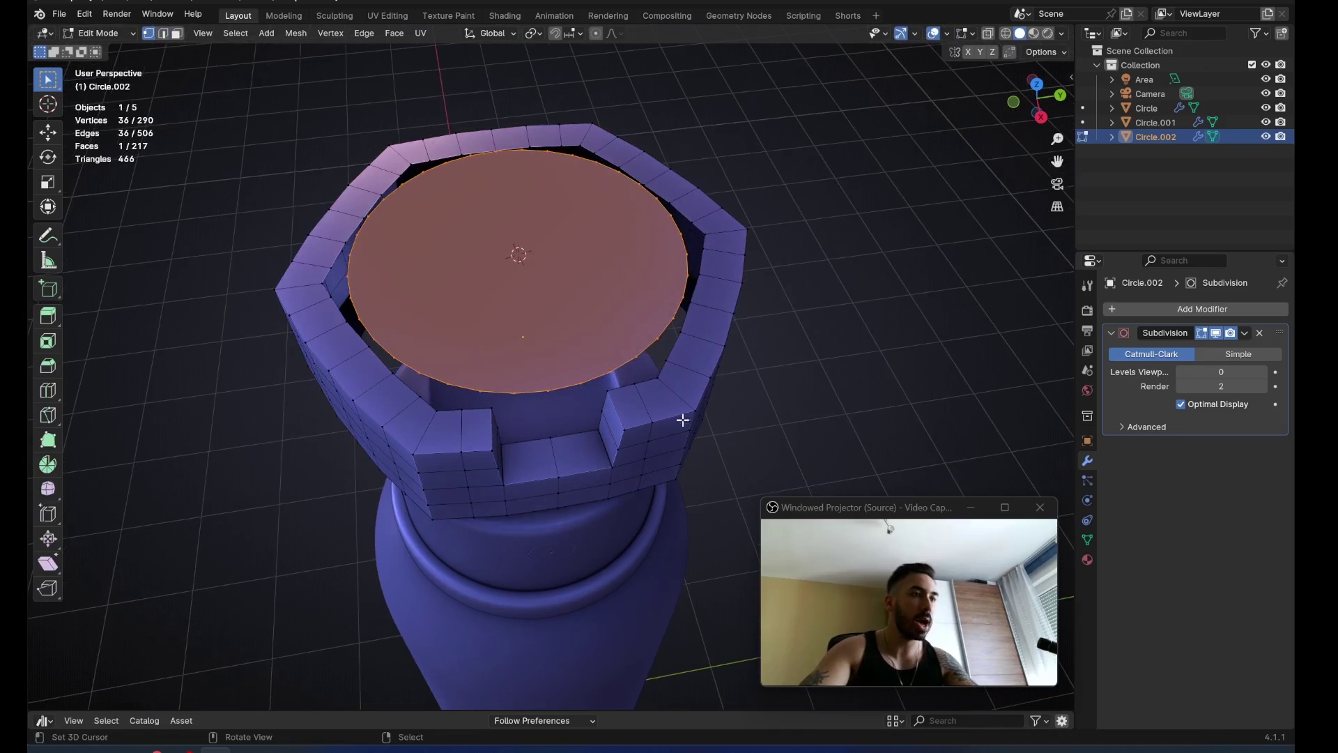
{"action": "key", "text": "s"}
{"action": "left_click", "coordinate": [521, 383]}
Bridge the circle to the collar's inner top edge loop, leaving out the notch edges, and scale the circular face up slightly
{"action": "left_click", "coordinate": [462, 404], "text": "alt+shift"}
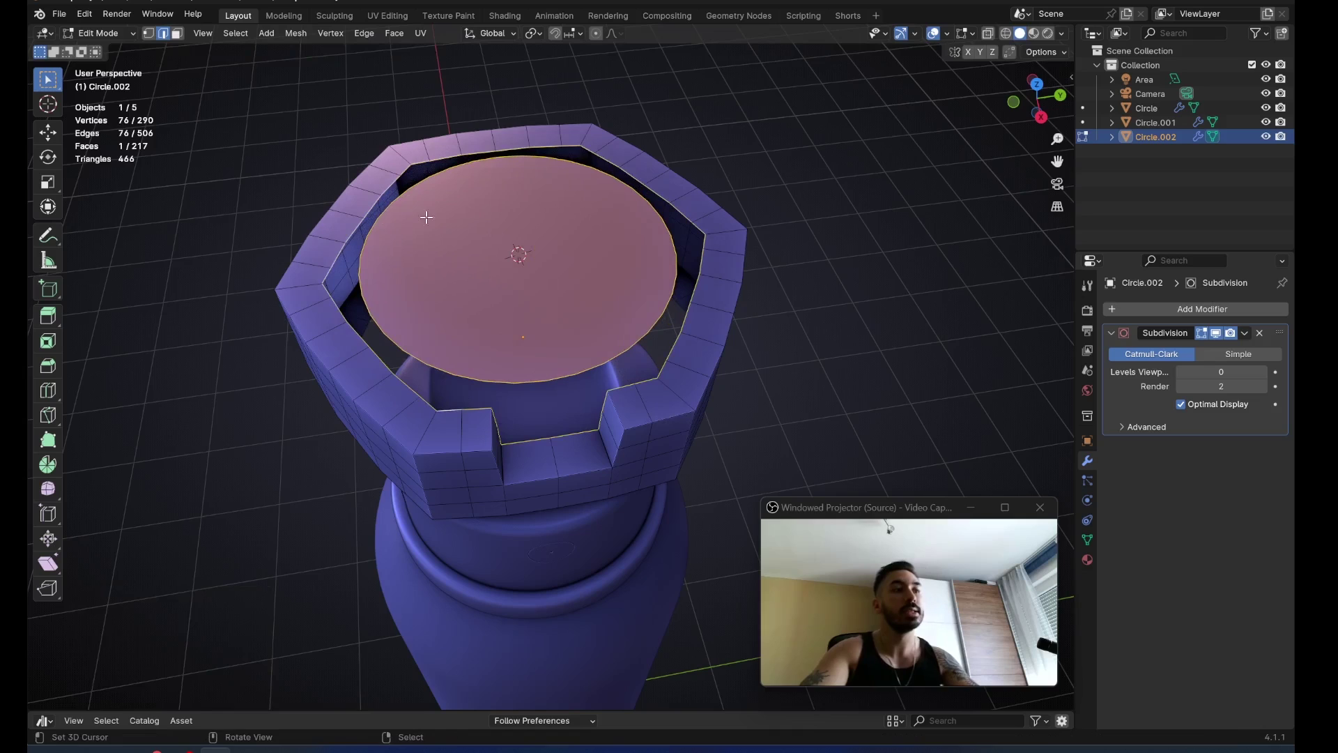
{"action": "mouse_move", "coordinate": [425, 218]}
{"action": "middle_mouse_down"}
{"action": "mouse_move", "coordinate": [552, 350]}
{"action": "mouse_move", "coordinate": [455, 428]}
{"action": "middle_mouse_up"}
{"action": "key", "text": "c"}
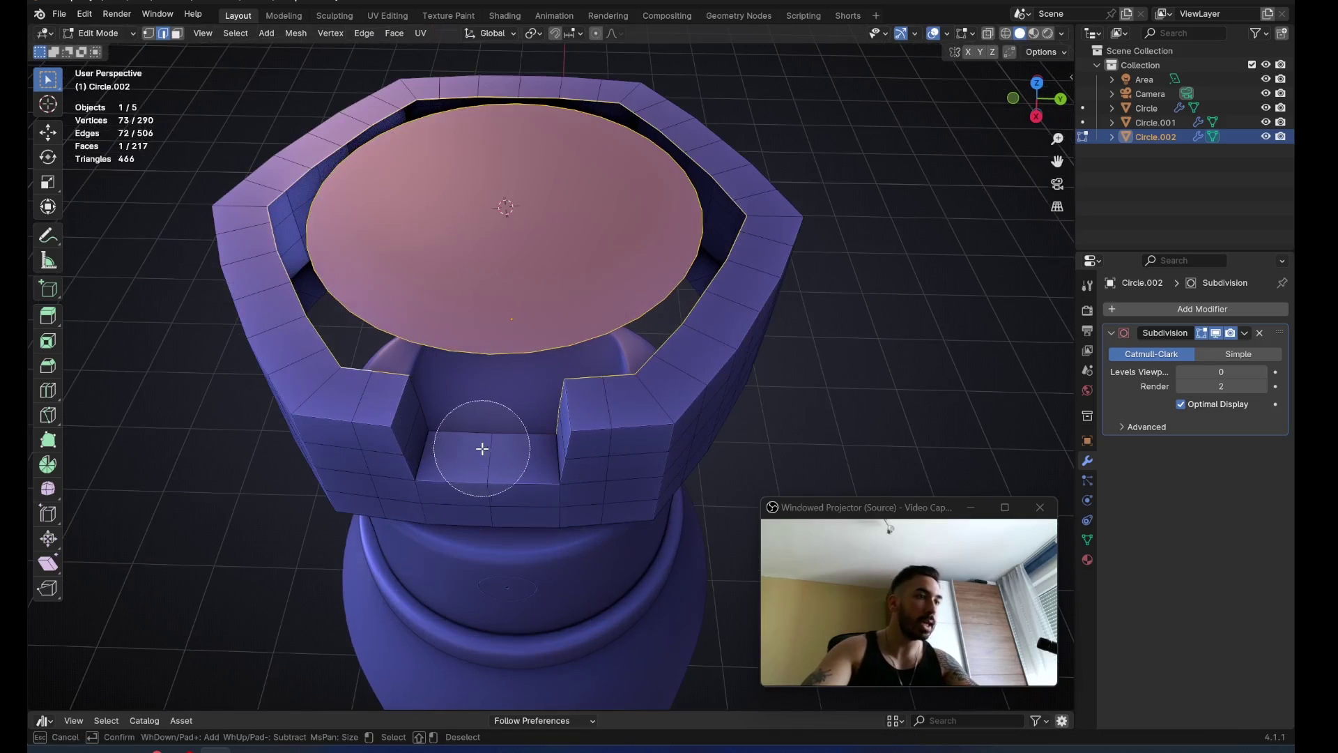
{"action": "right_click", "coordinate": [482, 448]}
{"action": "middle_click_drag", "start_coordinate": [557, 454], "coordinate": [588, 457]}
{"action": "key", "text": "c"}
{"action": "left_click", "coordinate": [565, 443], "text": "shift"}
{"action": "left_click", "coordinate": [509, 380], "text": "shift"}
{"action": "right_click", "coordinate": [509, 379]}
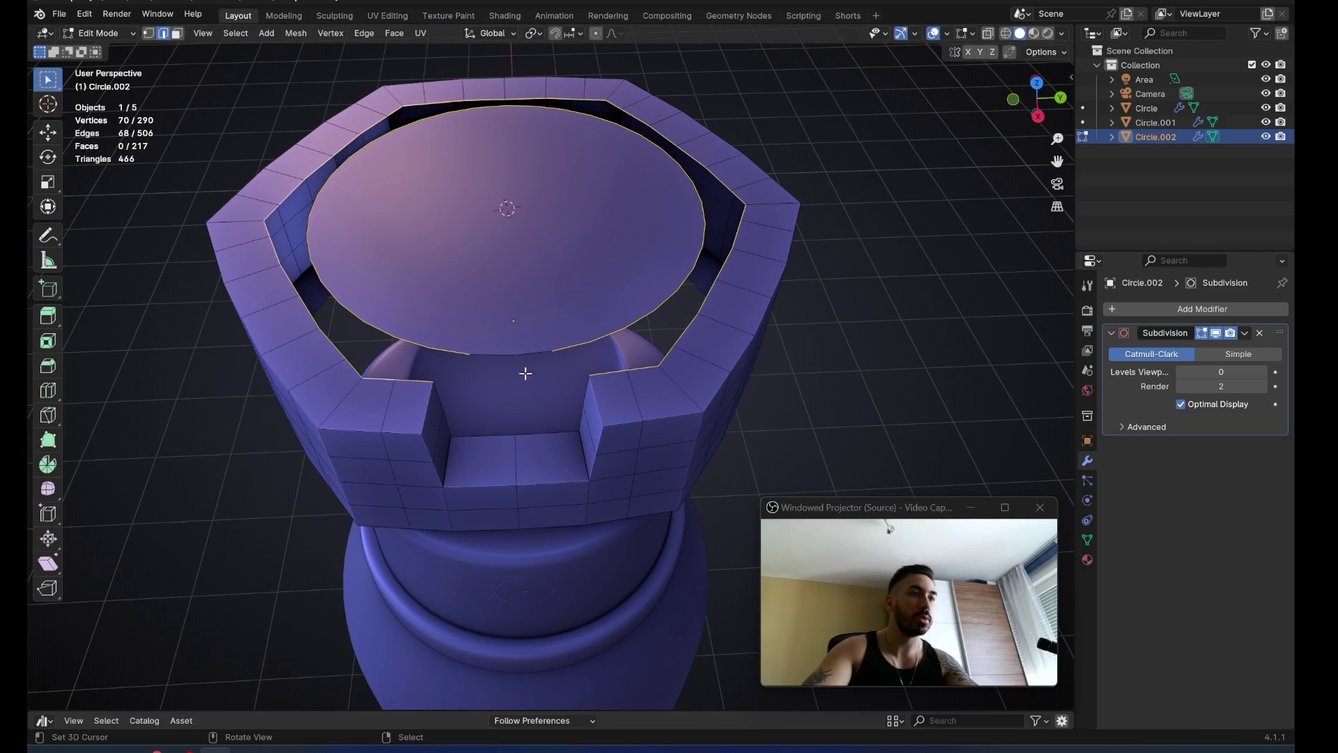
{"action": "right_click", "coordinate": [663, 343]}
{"action": "mouse_move", "coordinate": [608, 272]}
{"action": "left_click", "coordinate": [733, 287]}
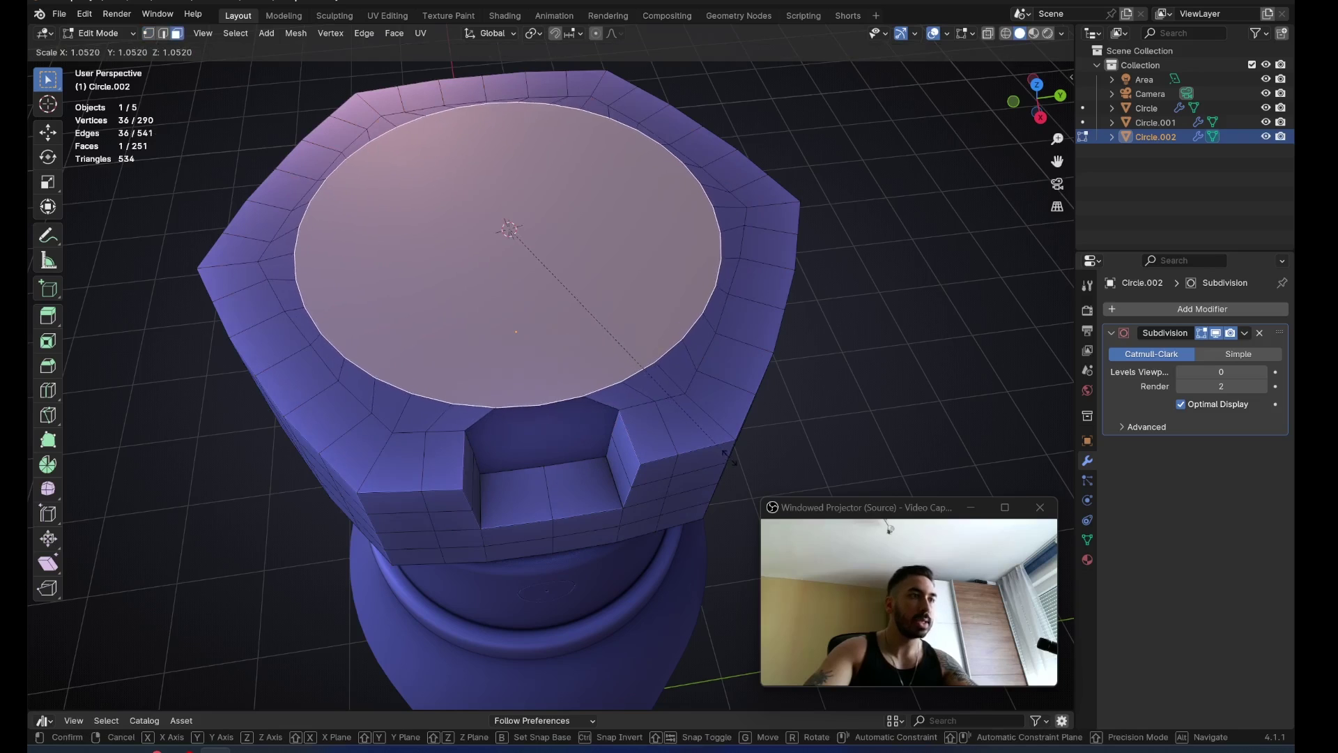
{"action": "left_click", "coordinate": [657, 457]}
Slide the old inner top loop onto the circle and merge the overlapping vertices by distance
{"action": "key", "text": "1"}
{"action": "right_click", "coordinate": [371, 413], "text": "alt"}
{"action": "right_click", "coordinate": [380, 420], "text": "alt"}
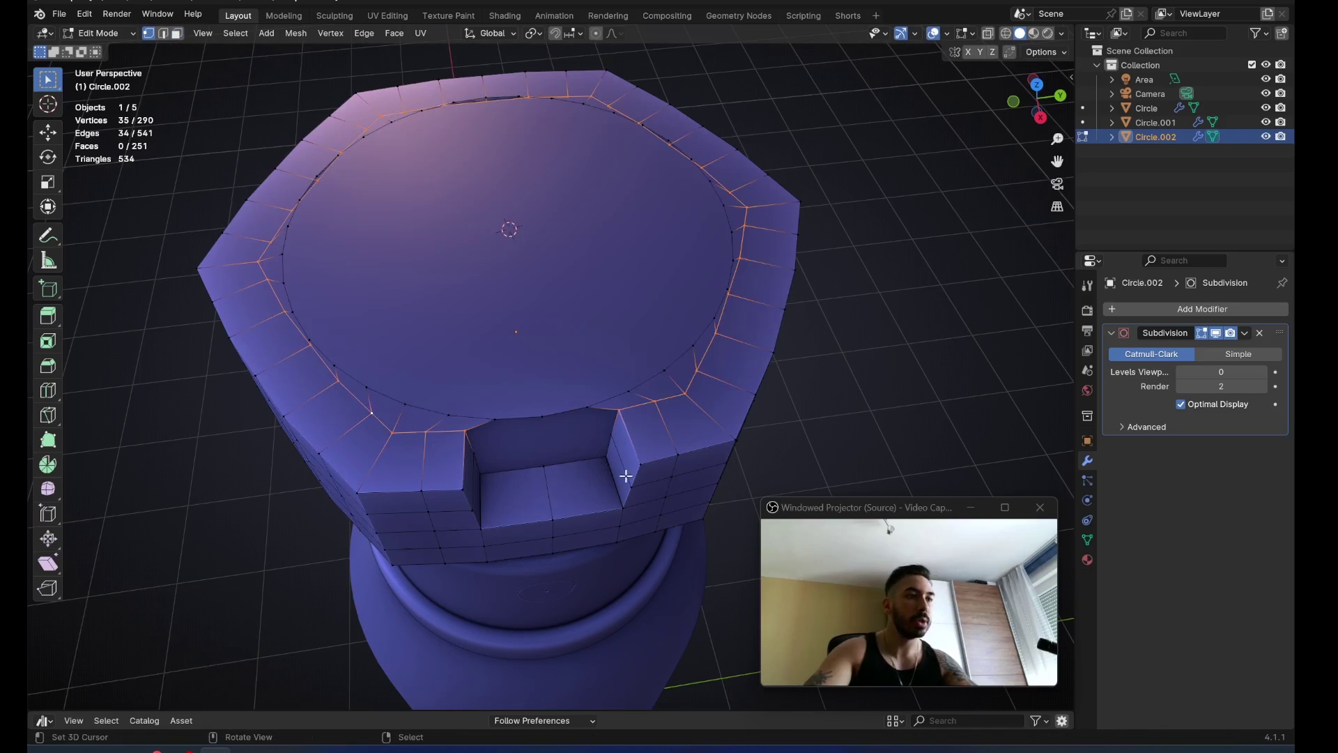
{"action": "key", "text": "g"}
{"action": "key", "text": "g"}
{"action": "left_click", "coordinate": [643, 433]}
{"action": "key", "text": "a"}
{"action": "key", "text": "m"}
{"action": "key", "text": "b"}
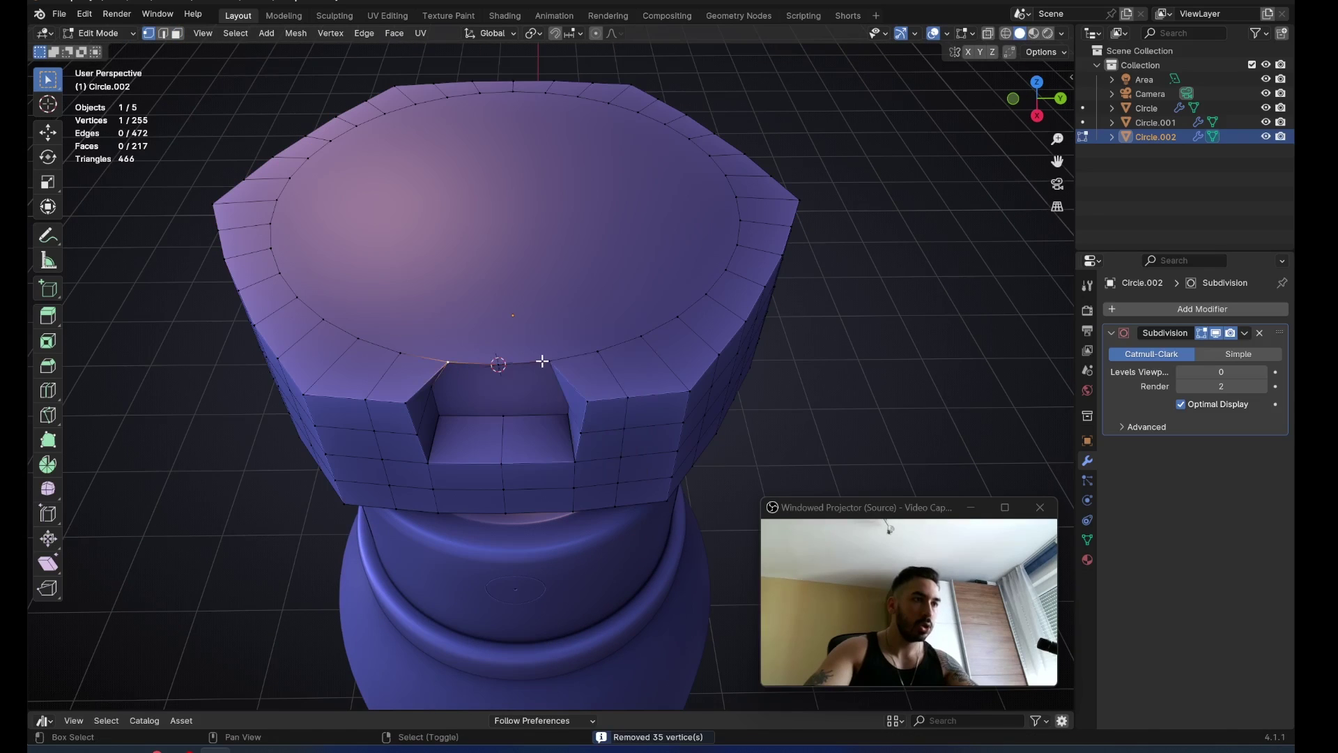
Spread the two rim vertices at the notch apart and delete the circular face closing the collar's top
{"action": "left_click", "coordinate": [561, 361], "text": "shift"}
{"action": "key", "text": "s"}
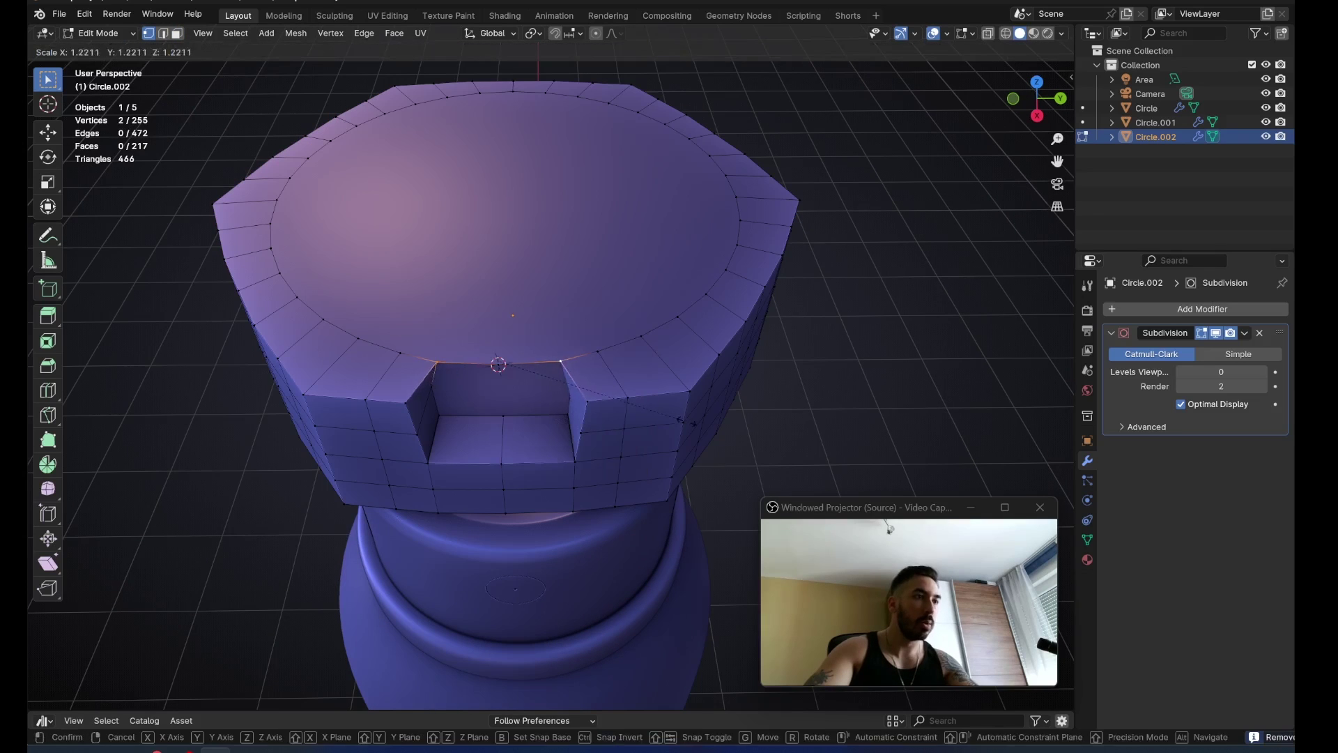
{"action": "key", "text": "x"}
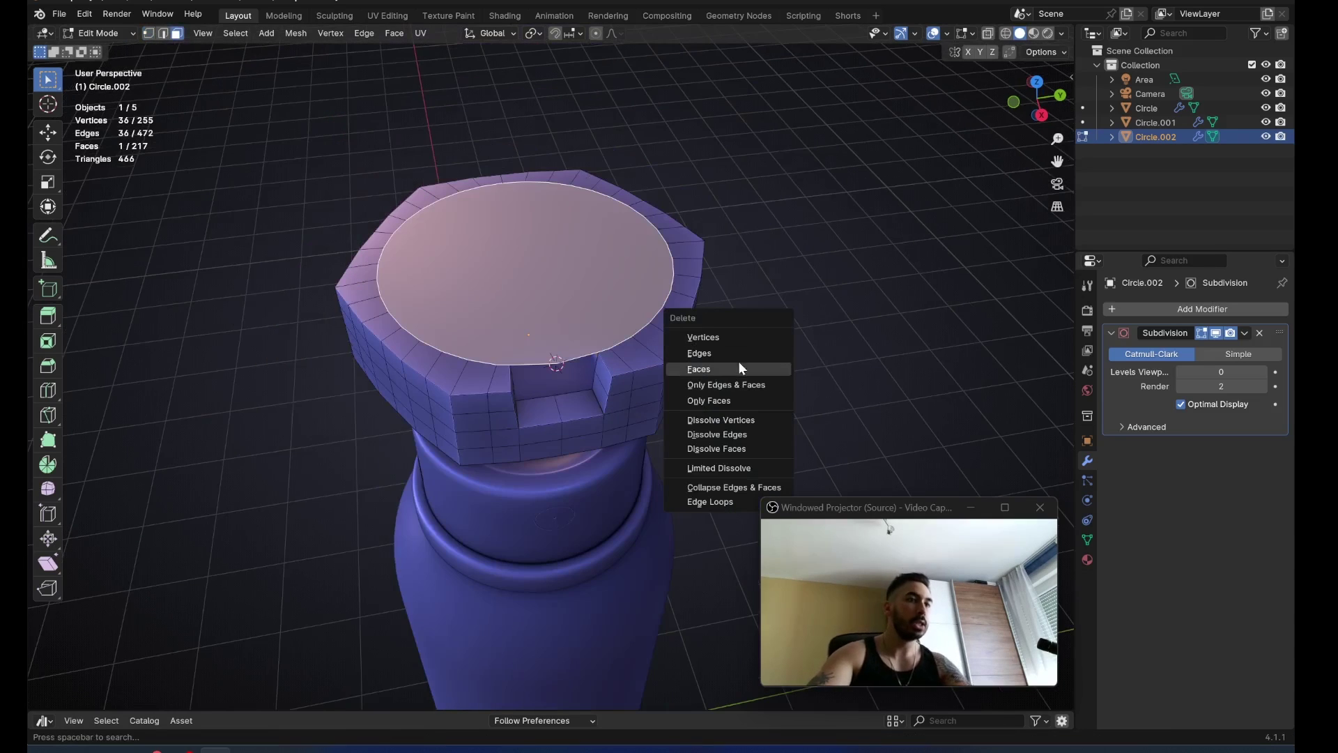
{"action": "left_click", "coordinate": [738, 361]}
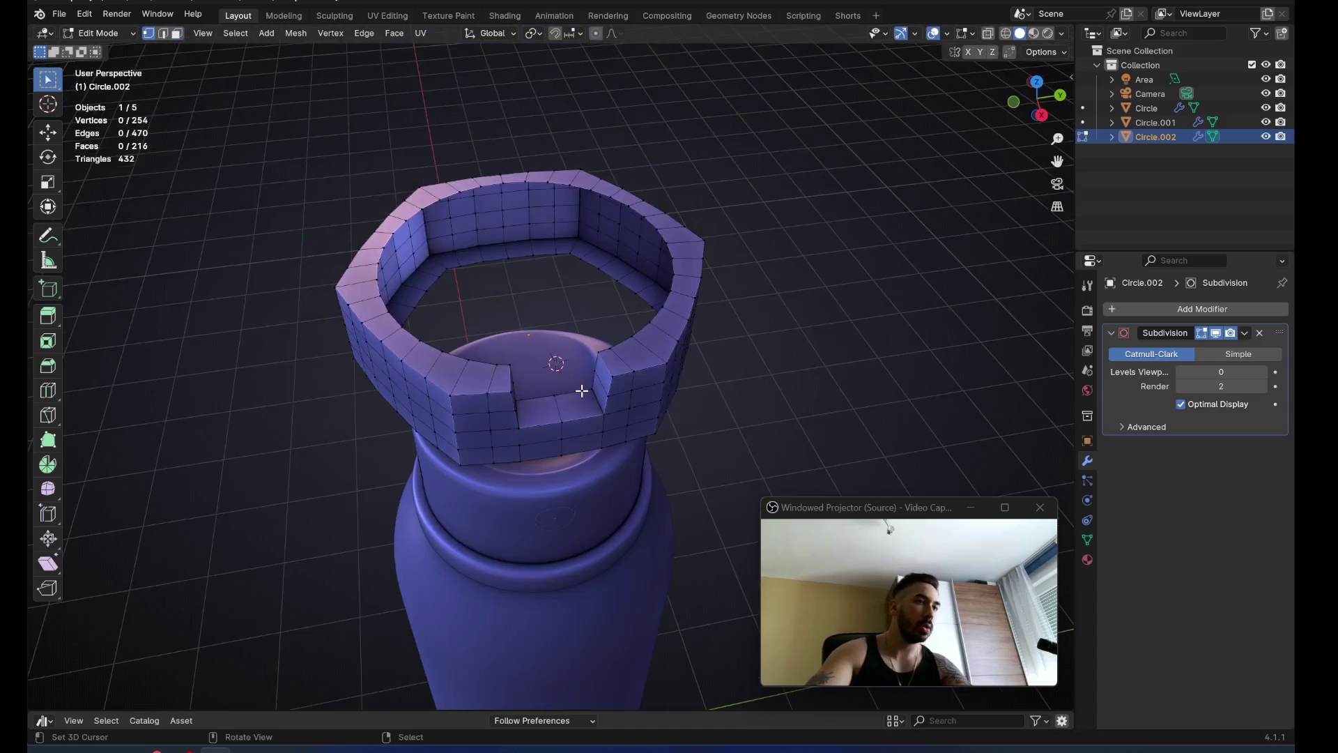
Replace the collar's bottom ring with a filled 36-vertex circle scaled to fit inside the bottom opening
{"action": "middle_click_drag", "start_coordinate": [738, 361], "coordinate": [836, 277]}
{"action": "key", "text": "shift+a"}
{"action": "left_click", "coordinate": [666, 291]}
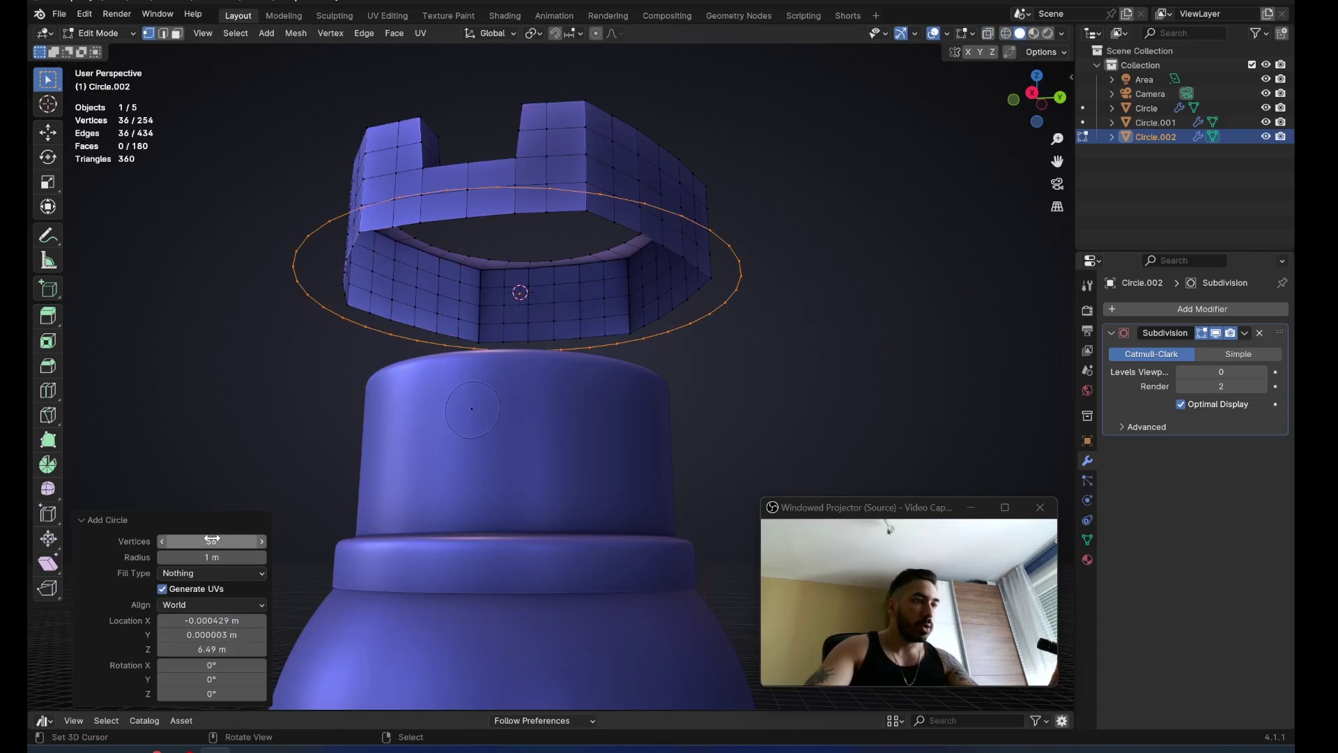
{"action": "key", "text": "s"}
{"action": "left_click", "coordinate": [655, 462]}
{"action": "key", "text": "f"}
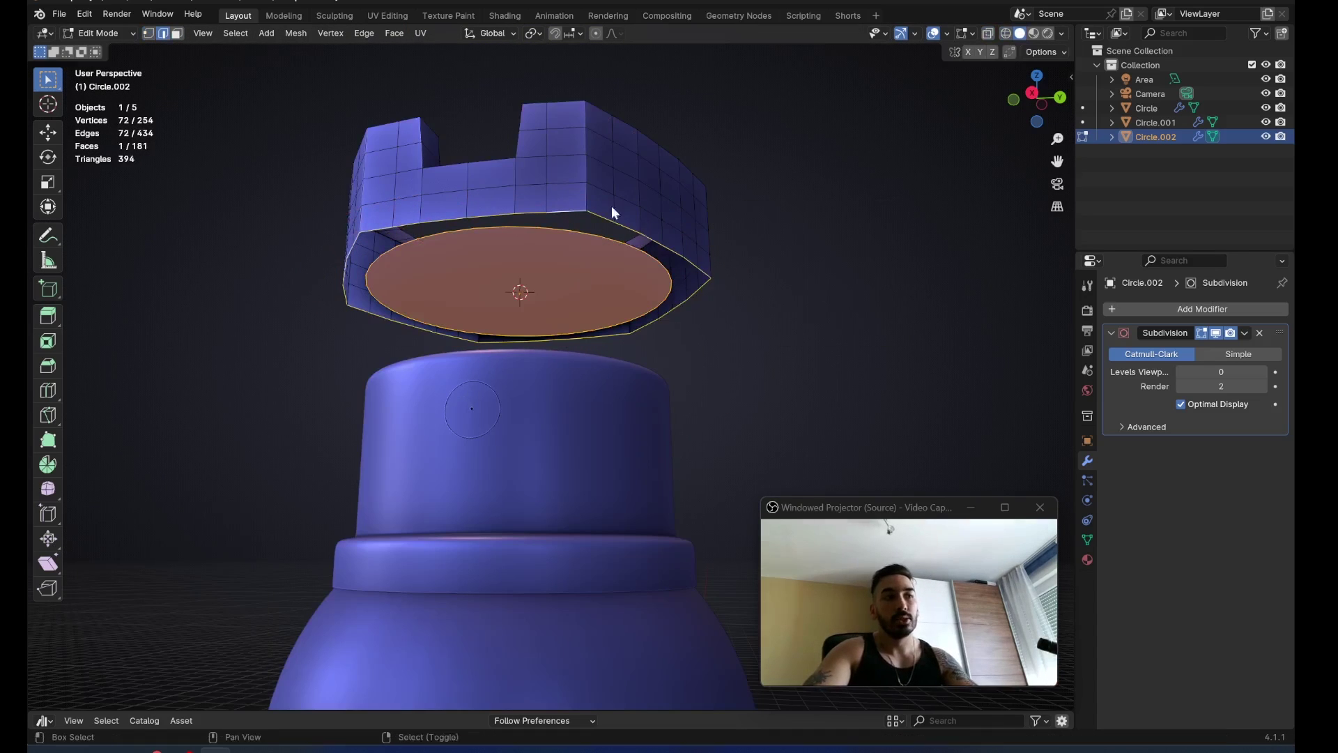
Bridge the bottom circle to the collar's outer bottom edge loop and delete the circular face inside it
{"action": "key", "text": "w"}
{"action": "left_click", "coordinate": [695, 318]}
{"action": "key", "text": "Tab"}
{"action": "key", "text": "Tab"}
{"action": "key", "text": "3"}
{"action": "right_click", "coordinate": [581, 297]}
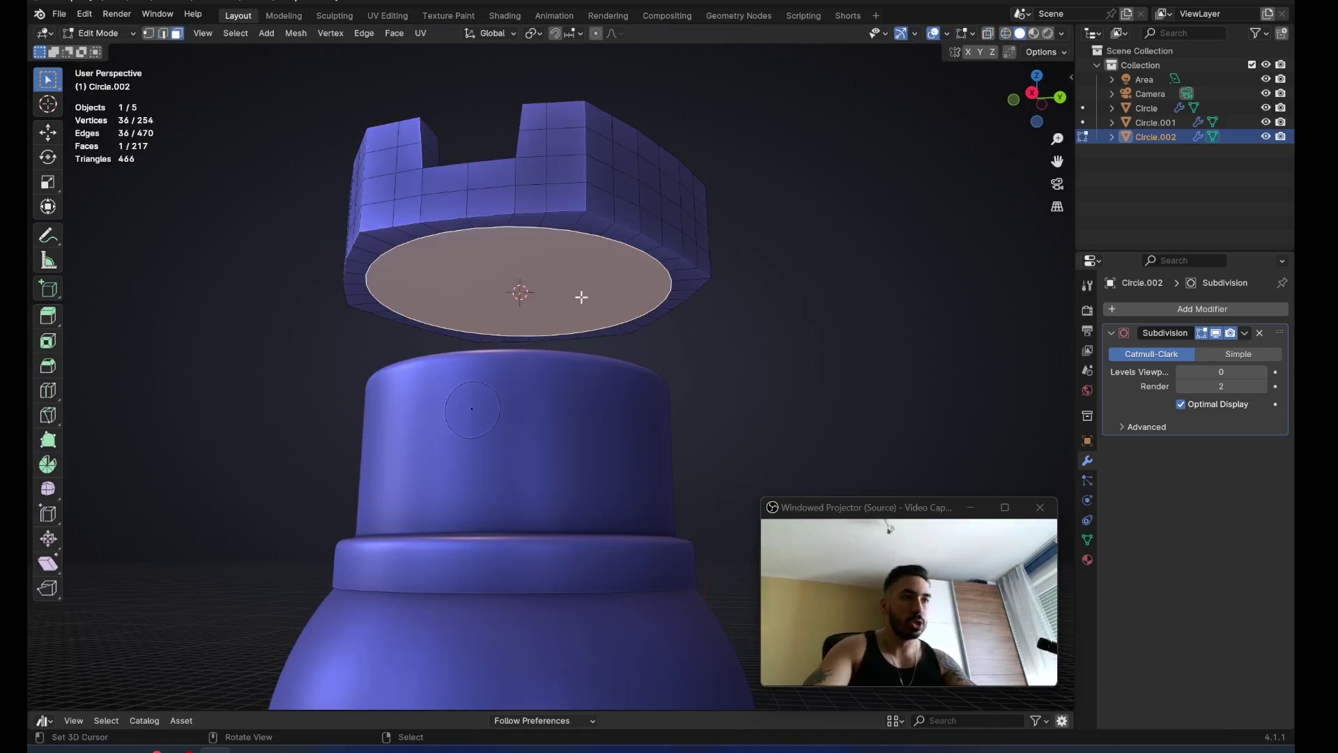
{"action": "key", "text": "x"}
{"action": "left_click", "coordinate": [848, 358]}
Fill two faces between the notch floor's inner edges and the matching edges of the bottom circle
{"action": "key", "text": "2"}
{"action": "middle_click_drag", "start_coordinate": [448, 230], "coordinate": [480, 367]}
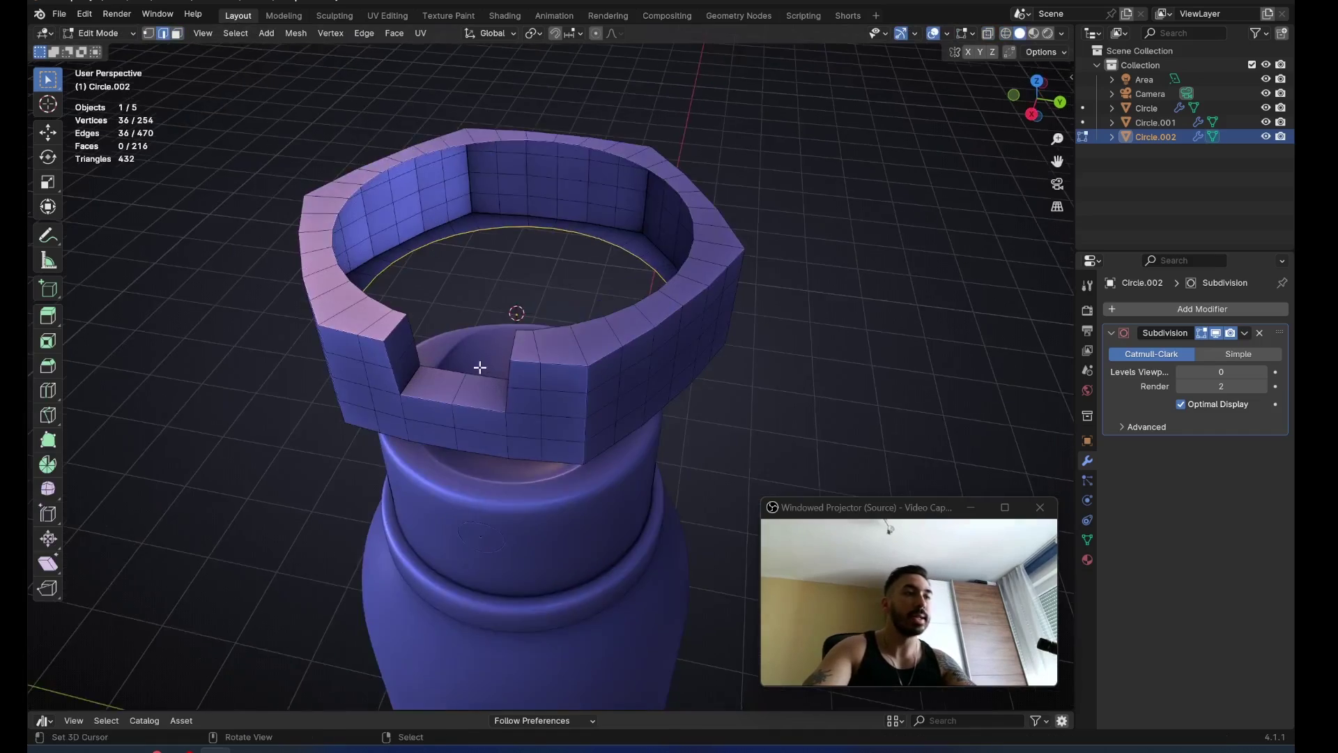
{"action": "scroll", "coordinate": [480, 367], "scroll_direction": "up", "scroll_amount": 2}
{"action": "right_click", "coordinate": [276, 257], "text": "alt+shift"}
{"action": "middle_click_drag", "start_coordinate": [276, 257], "coordinate": [362, 296]}
{"action": "right_click", "coordinate": [499, 394], "text": "shift"}
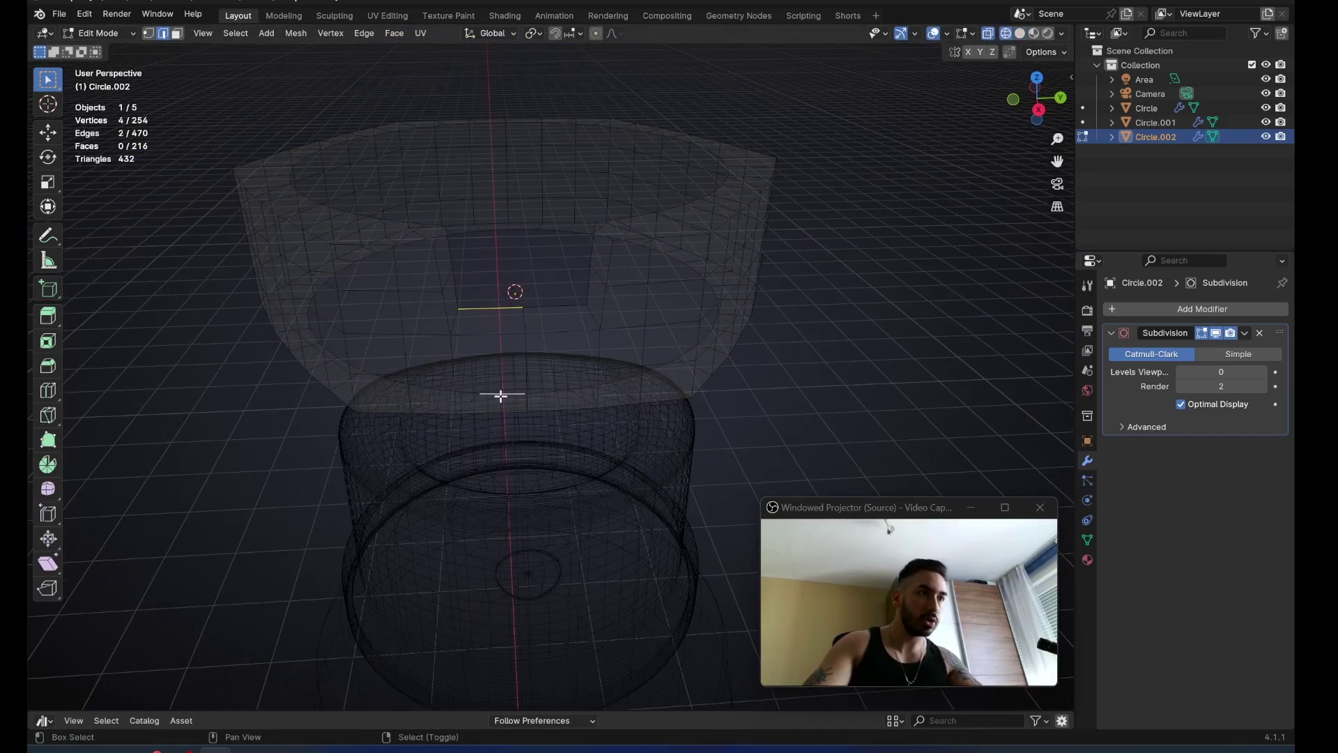
{"action": "key", "text": "f"}
{"action": "right_click", "coordinate": [549, 333]}
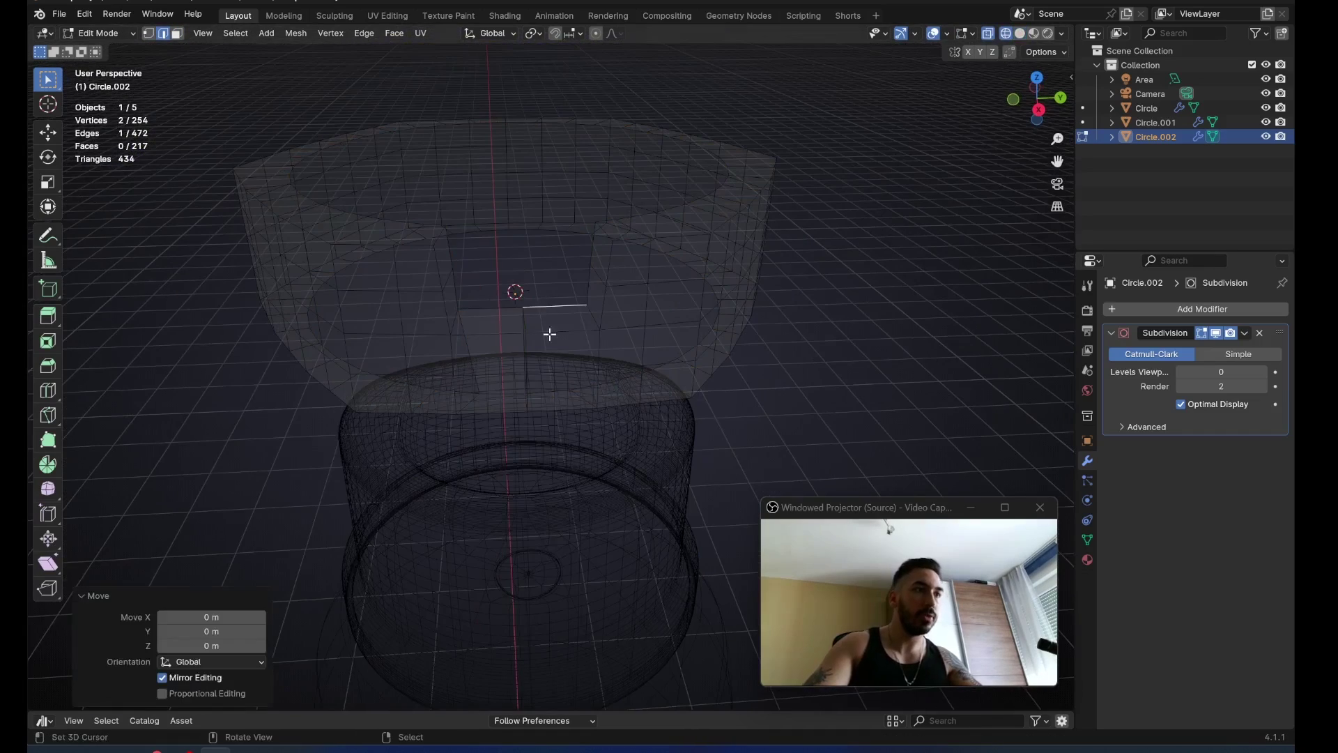
{"action": "right_click", "coordinate": [548, 387], "text": "shift"}
{"action": "key", "text": "f"}
{"action": "middle_click_drag", "start_coordinate": [549, 385], "coordinate": [597, 368]}
Snap the 3D cursor to the inner corner vertex of the notch floor
{"action": "key", "text": "a"}
{"action": "key", "text": "1"}
{"action": "middle_click_drag", "start_coordinate": [739, 370], "coordinate": [671, 412]}
{"action": "scroll", "coordinate": [670, 412], "scroll_direction": "up", "scroll_amount": 1}
{"action": "right_click", "coordinate": [366, 380]}
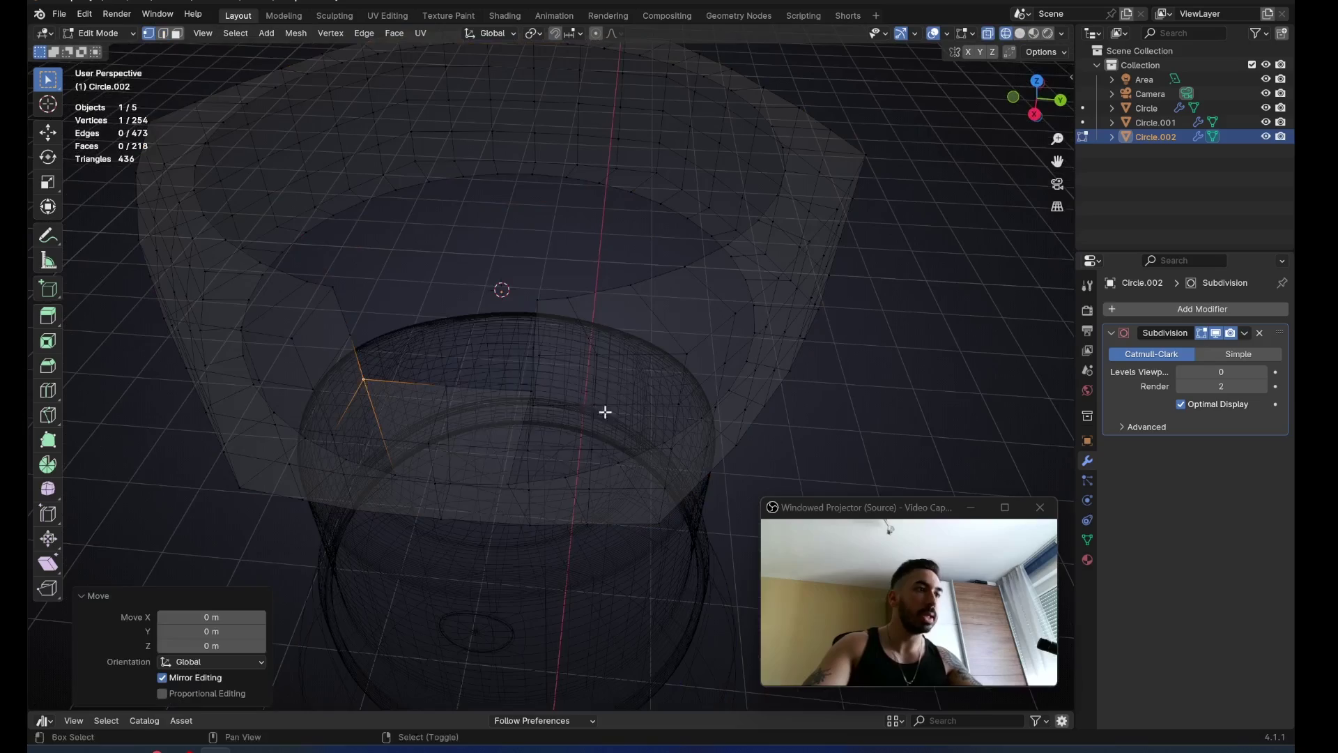
{"action": "key", "text": "shift+s"}
{"action": "left_click", "coordinate": [519, 464]}
Extrude the open bottom inner edge loop and flatten it to the 3D cursor's height by scaling Z to 0
{"action": "key", "text": "shift+z"}
{"action": "middle_click_drag", "start_coordinate": [420, 399], "coordinate": [335, 284]}
{"action": "scroll", "coordinate": [334, 284], "scroll_direction": "up", "scroll_amount": 3}
{"action": "right_click", "coordinate": [408, 254], "text": "alt"}
{"action": "middle_click_drag", "start_coordinate": [408, 254], "coordinate": [488, 294]}
{"action": "right_click", "coordinate": [488, 281], "text": "alt"}
{"action": "middle_click_drag", "start_coordinate": [613, 354], "coordinate": [662, 346]}
{"action": "key", "text": "e"}
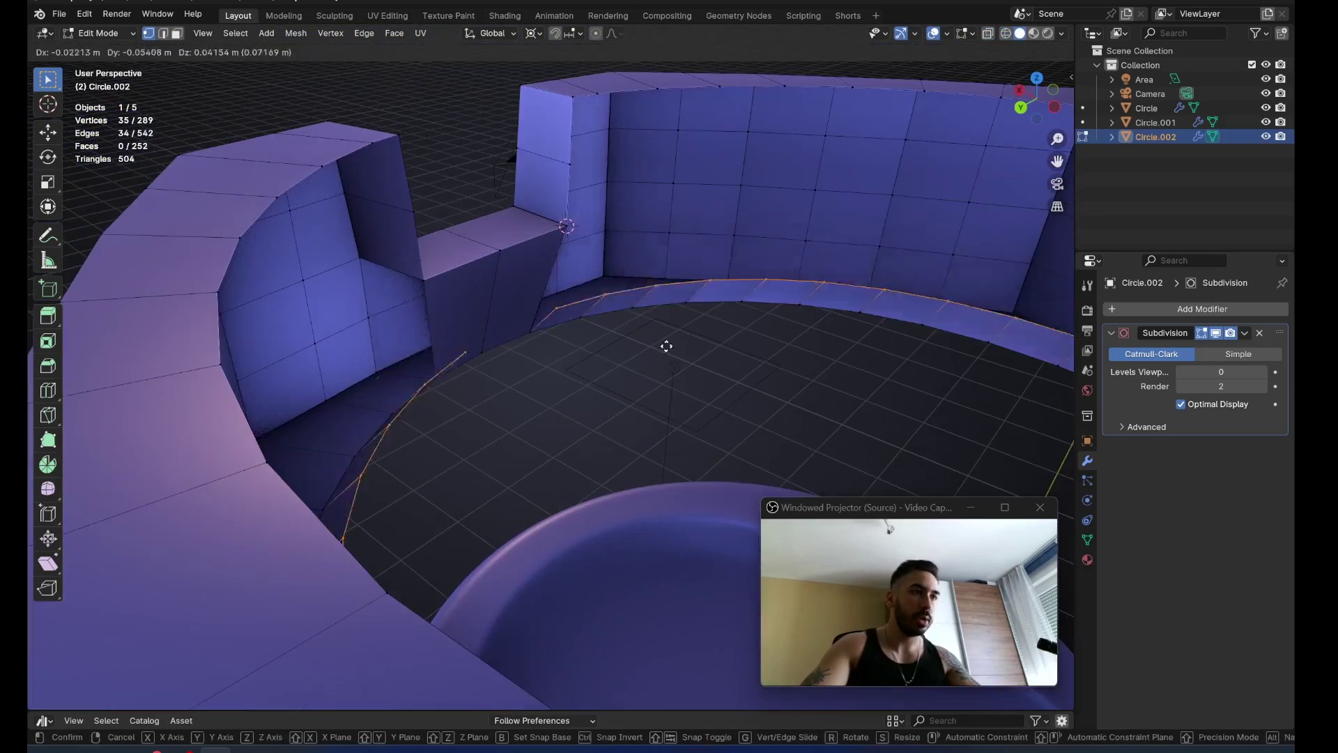
{"action": "right_click", "coordinate": [666, 346]}
{"action": "key", "text": "period"}
{"action": "key", "text": "s"}
{"action": "key", "text": "z"}
{"action": "key", "text": "0"}
{"action": "key", "text": "Return"}
Close the gap between the notch's inner face and the raised inner wall with a face
{"action": "middle_click_drag", "start_coordinate": [566, 290], "coordinate": [726, 295]}
{"action": "key", "text": "s"}
{"action": "right_click", "coordinate": [687, 284], "text": "shift"}
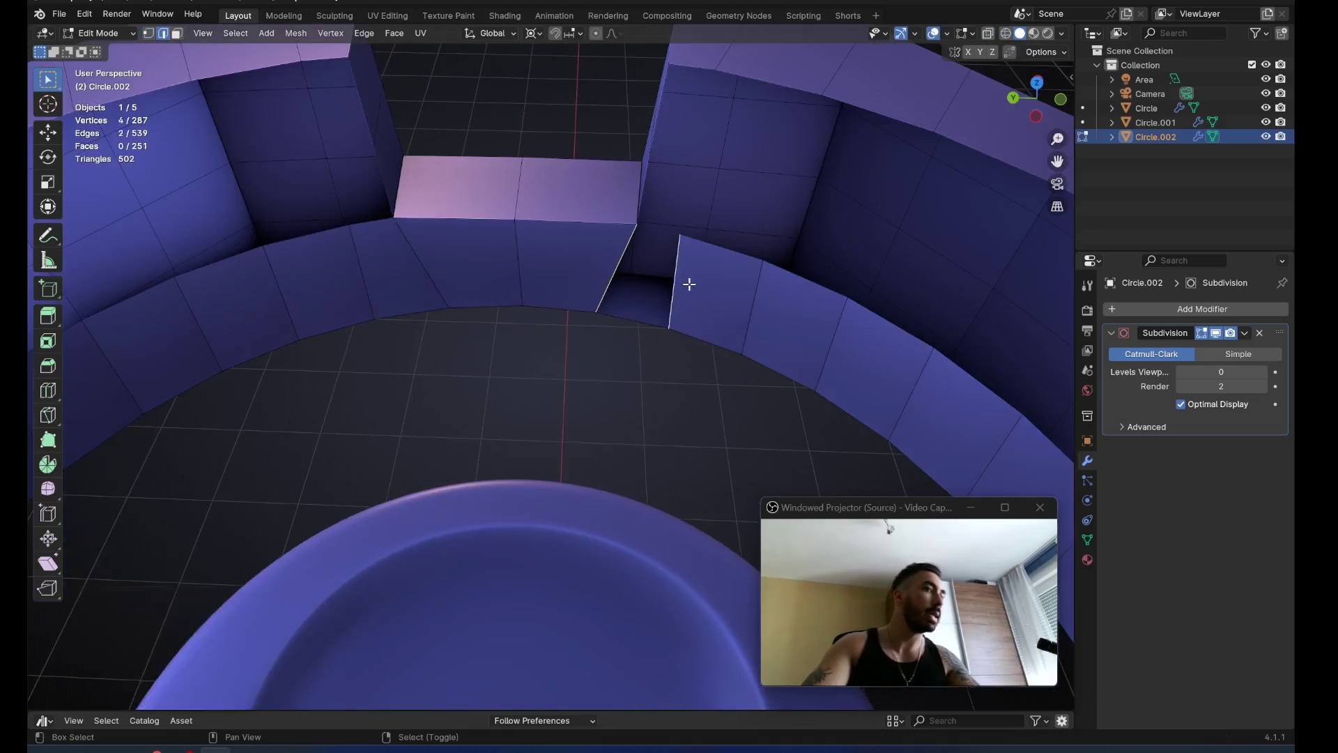
{"action": "key", "text": "f"}
Grid Fill the open area between the collar's inner top rim and the raised inner wall
{"action": "middle_click_drag", "start_coordinate": [690, 284], "coordinate": [737, 290]}
{"action": "scroll", "coordinate": [627, 283], "scroll_direction": "down", "scroll_amount": 4}
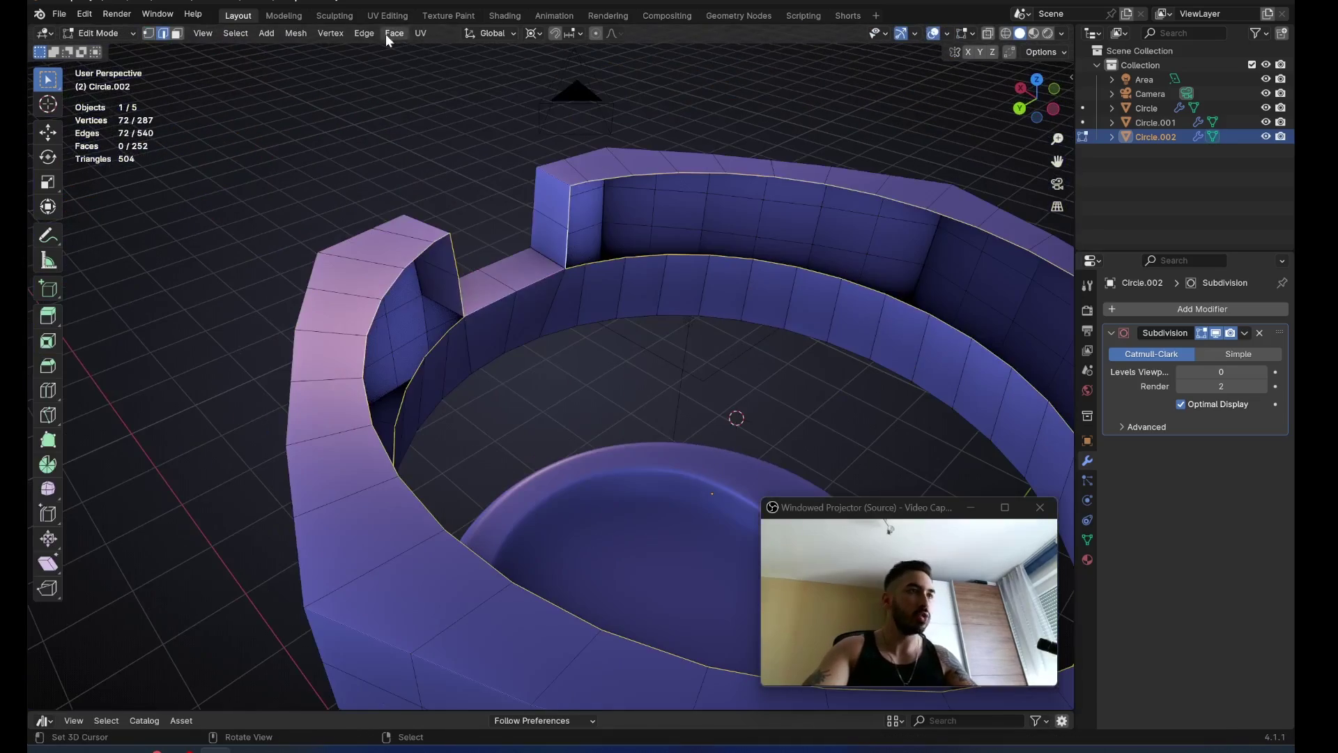
{"action": "left_click", "coordinate": [386, 36]}
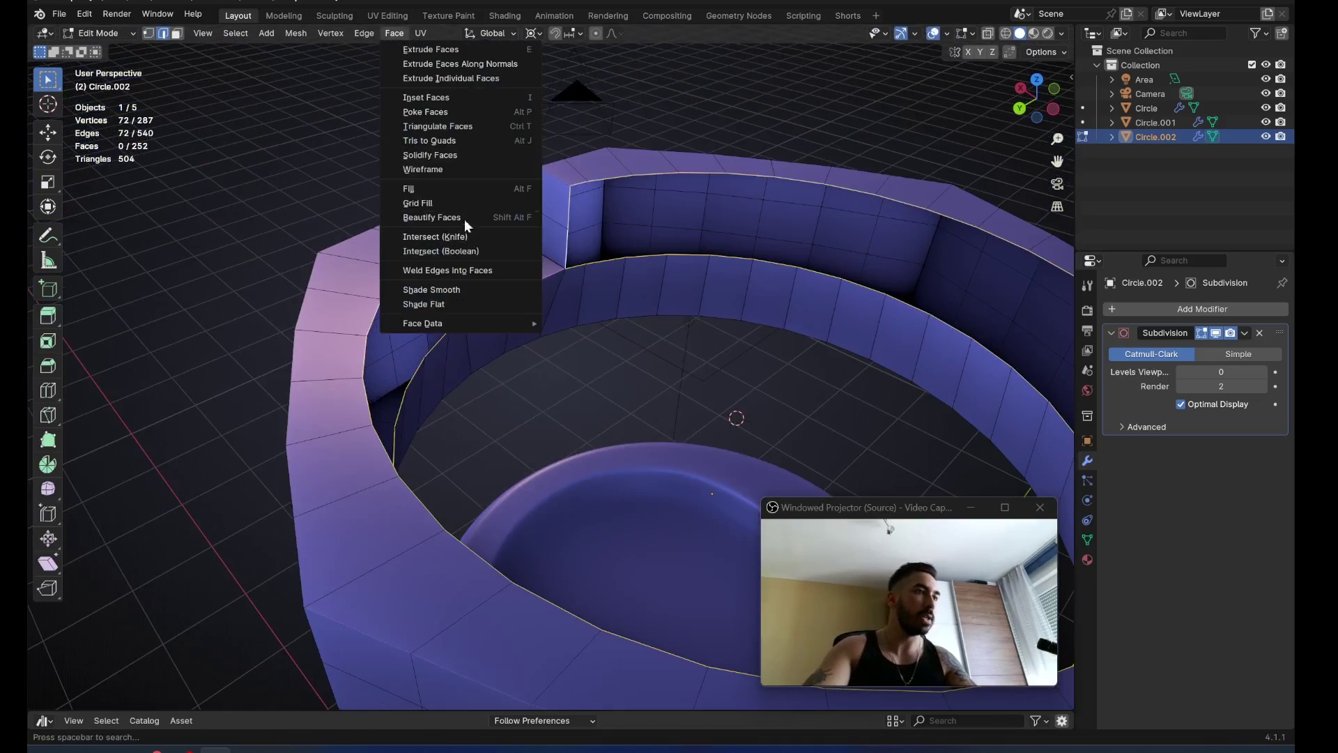
{"action": "left_click", "coordinate": [460, 203]}
{"action": "scroll", "coordinate": [552, 299], "scroll_direction": "down", "scroll_amount": 4}
{"action": "middle_click_drag", "start_coordinate": [573, 254], "coordinate": [728, 344]}
{"action": "key", "text": "Tab"}
{"action": "scroll", "coordinate": [727, 344], "scroll_direction": "up", "scroll_amount": 4}
{"action": "key", "text": "Tab"}
{"action": "scroll", "coordinate": [727, 349], "scroll_direction": "down", "scroll_amount": 5}
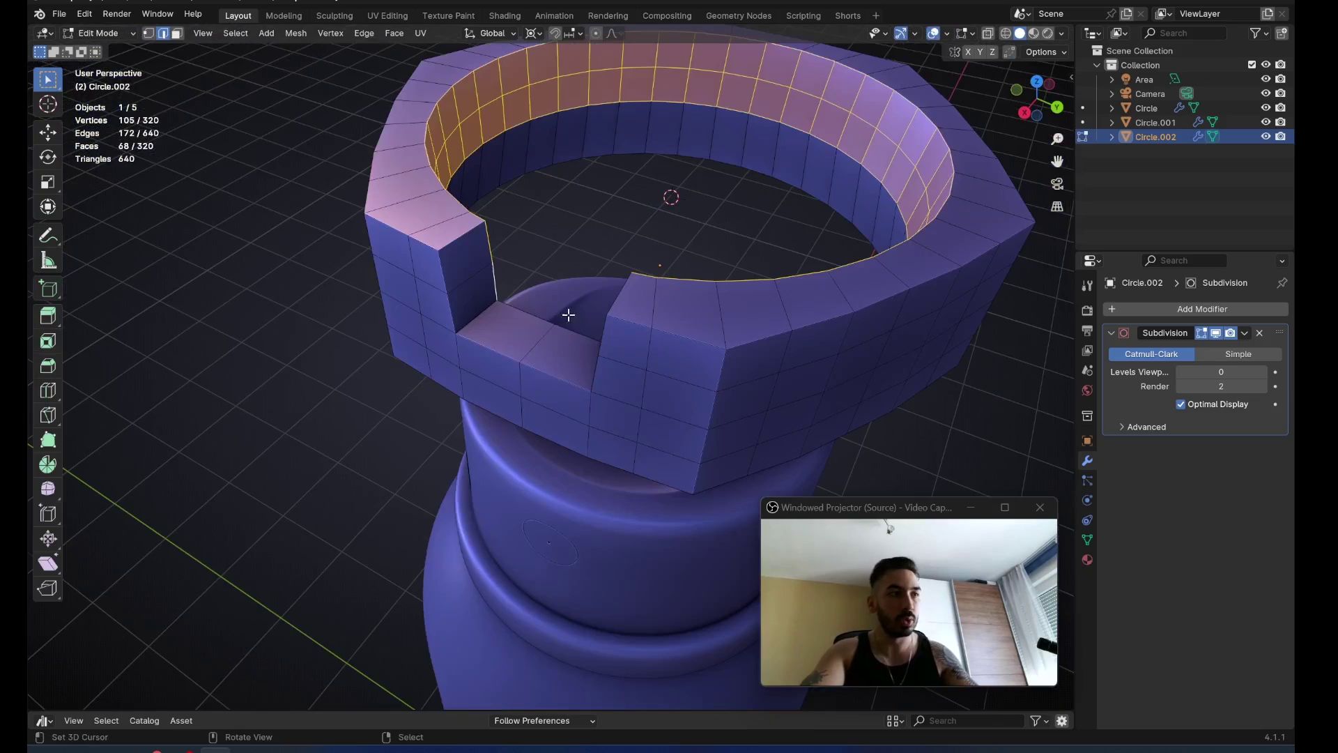
Set the collar's viewport subdivision level to 2
{"action": "middle_click_drag", "start_coordinate": [567, 314], "coordinate": [522, 440]}
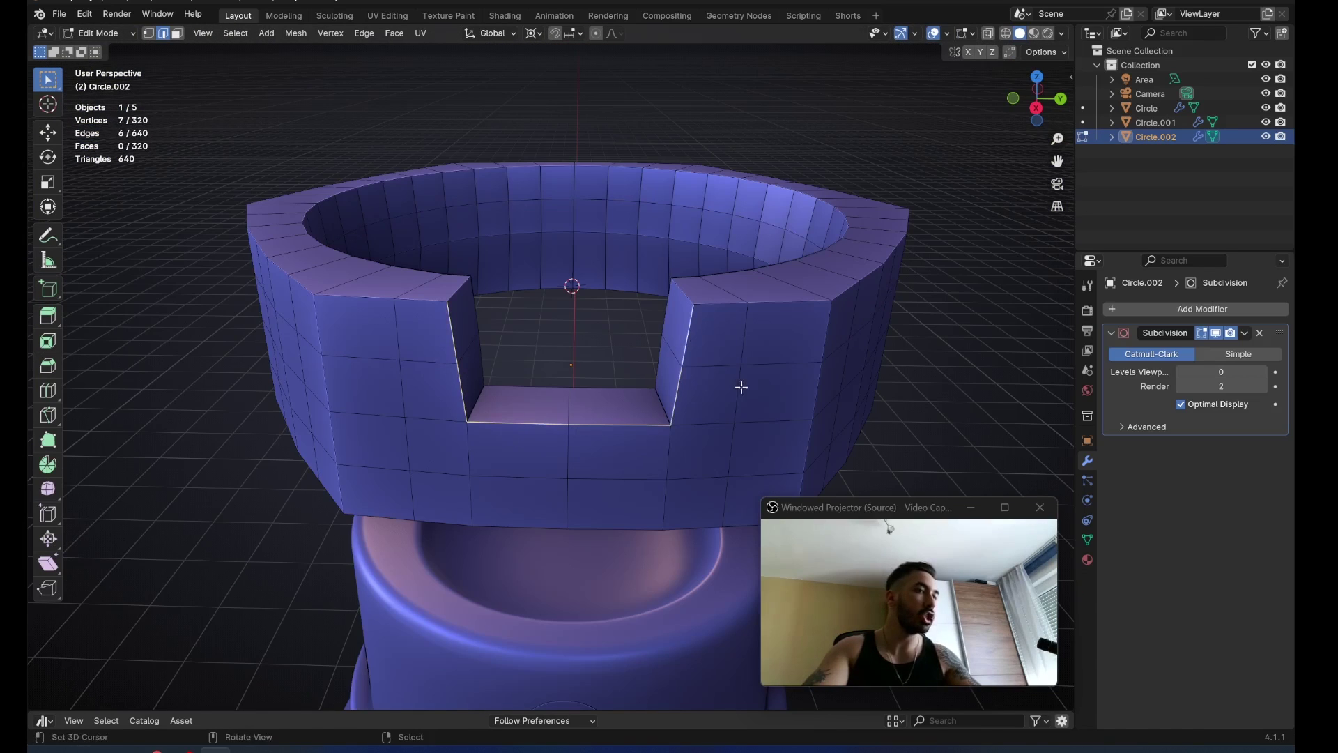
{"action": "key", "text": "Tab"}
{"action": "middle_click_drag", "start_coordinate": [740, 386], "coordinate": [461, 320]}
{"action": "key", "text": "ctrl+2"}
{"action": "key", "text": "Tab"}
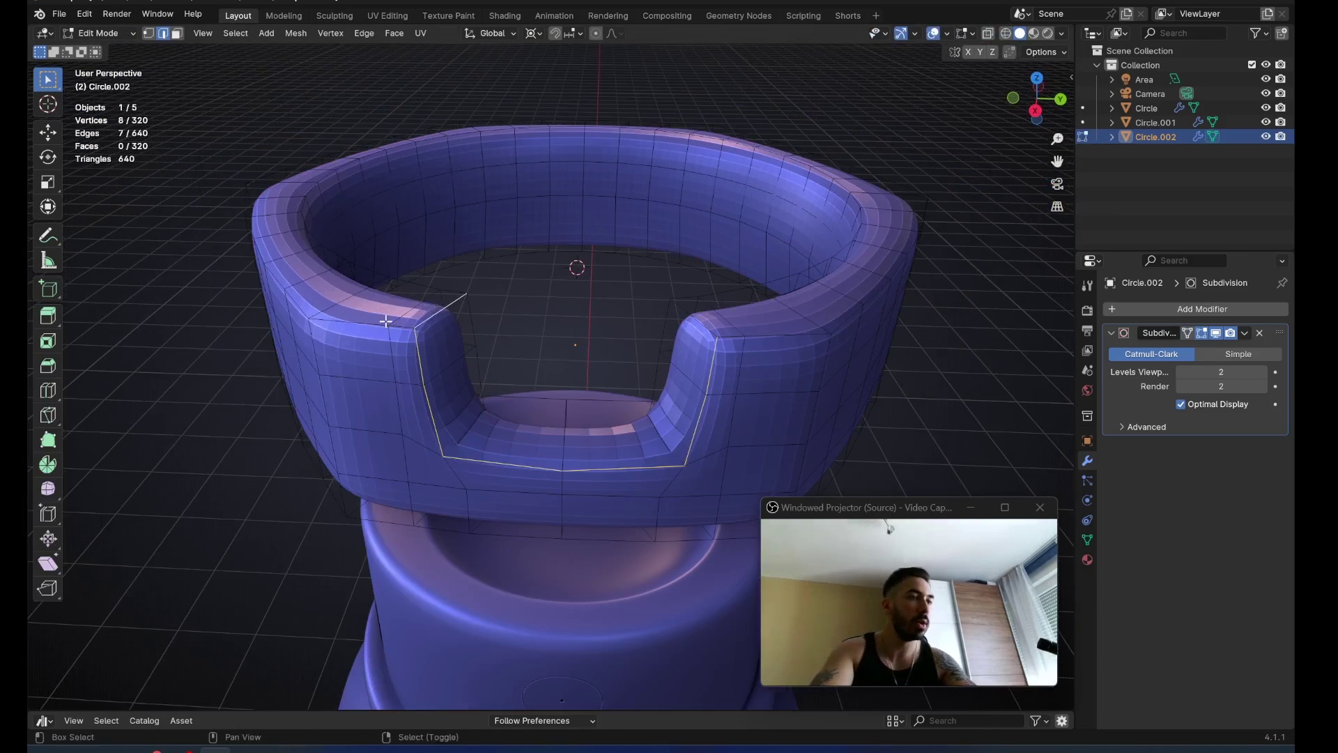
Bevel the collar's rim and notch edges by 0.0089 m with 2 segments and an Arc outer miter
{"action": "left_click", "coordinate": [386, 323], "text": "alt+shift"}
{"action": "key", "text": "shift+g"}
{"action": "left_click", "coordinate": [732, 381]}
{"action": "left_click", "coordinate": [527, 396], "text": "alt+shift"}
{"action": "middle_click_drag", "start_coordinate": [523, 390], "coordinate": [524, 360]}
{"action": "key", "text": "ctrl+b"}
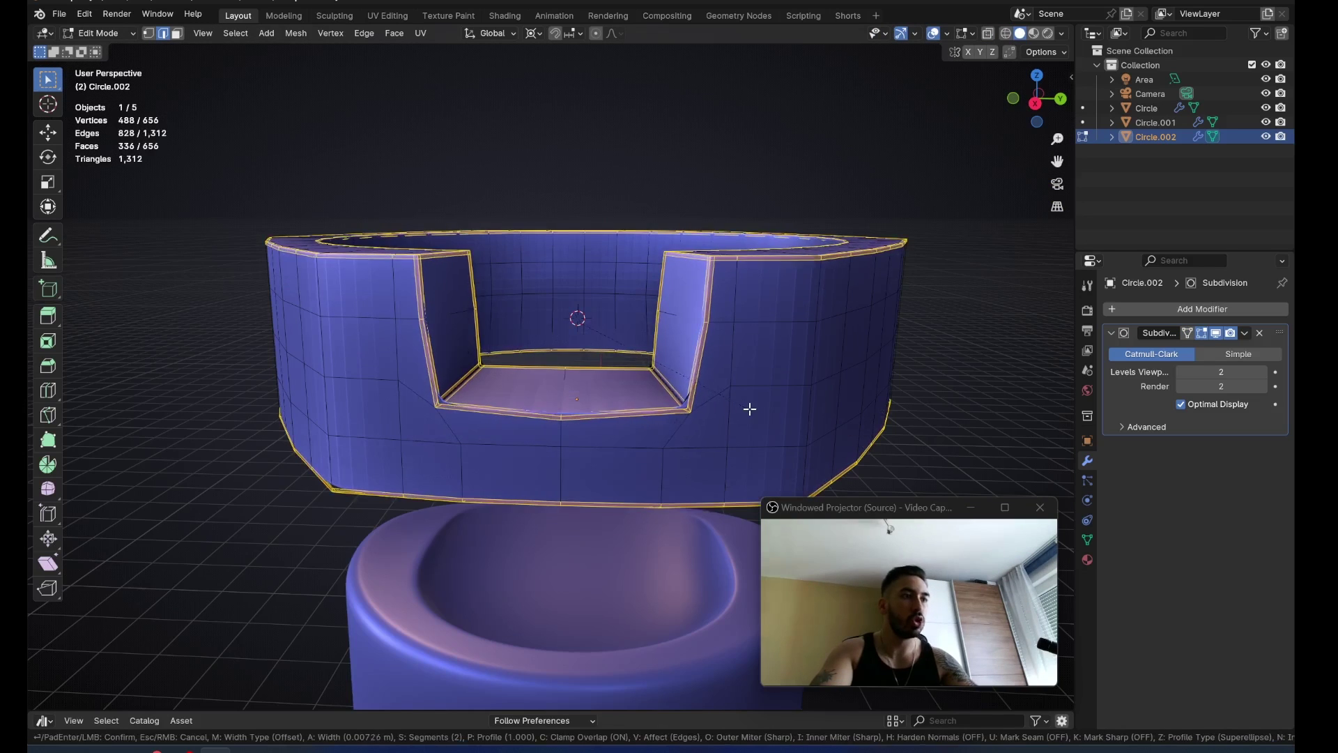
{"action": "left_click", "coordinate": [750, 408]}
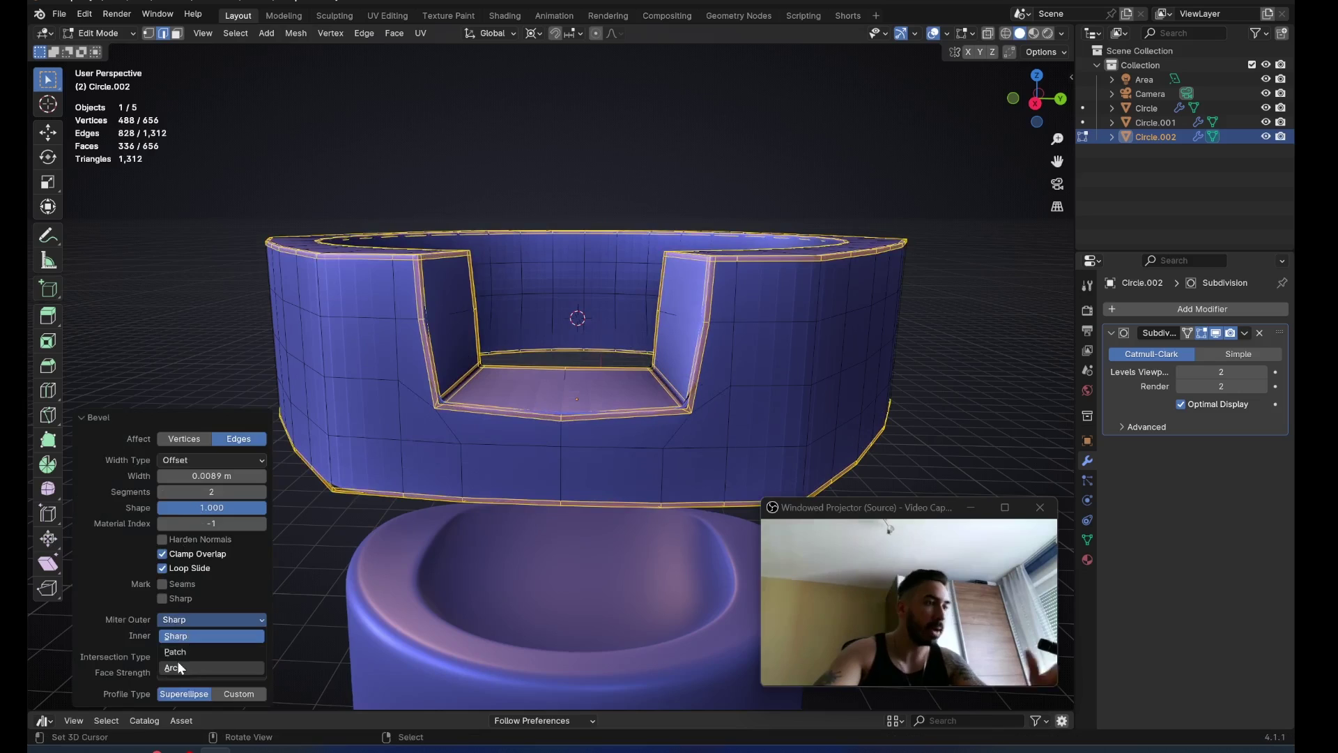
{"action": "left_click", "coordinate": [177, 666]}
Connect the notch's lower front corner vertices diagonally to the nearby vertices below them
{"action": "scroll", "coordinate": [425, 418], "scroll_direction": "up", "scroll_amount": 1}
{"action": "key", "text": "1"}
{"action": "right_click", "coordinate": [453, 370]}
{"action": "middle_click_drag", "start_coordinate": [394, 460], "coordinate": [426, 423]}
{"action": "right_click", "coordinate": [407, 418], "text": "shift"}
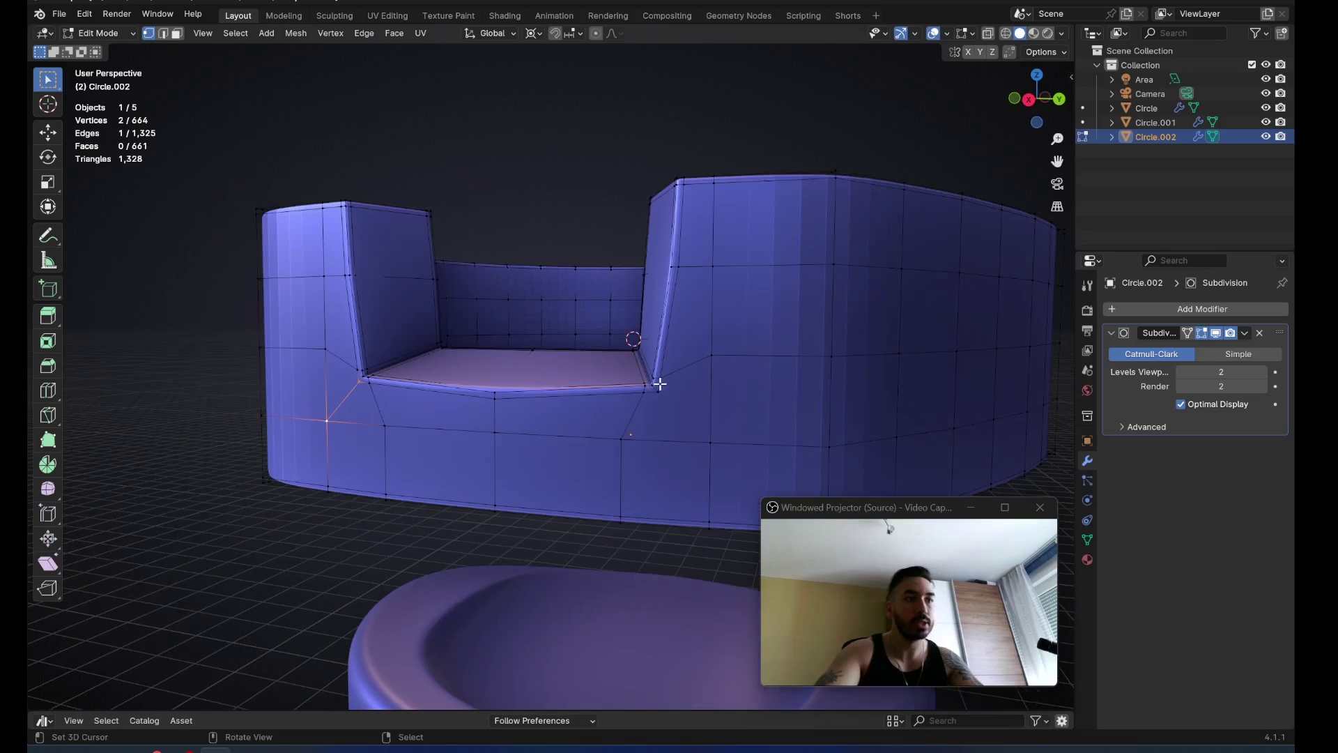
Move the collar down 1 m along Z so it surrounds the cap, and save the file
{"action": "key", "text": "Tab"}
{"action": "scroll", "coordinate": [713, 430], "scroll_direction": "down", "scroll_amount": 5}
{"action": "middle_click_drag", "start_coordinate": [717, 397], "coordinate": [687, 373]}
{"action": "key", "text": "g"}
{"action": "key", "text": "z"}
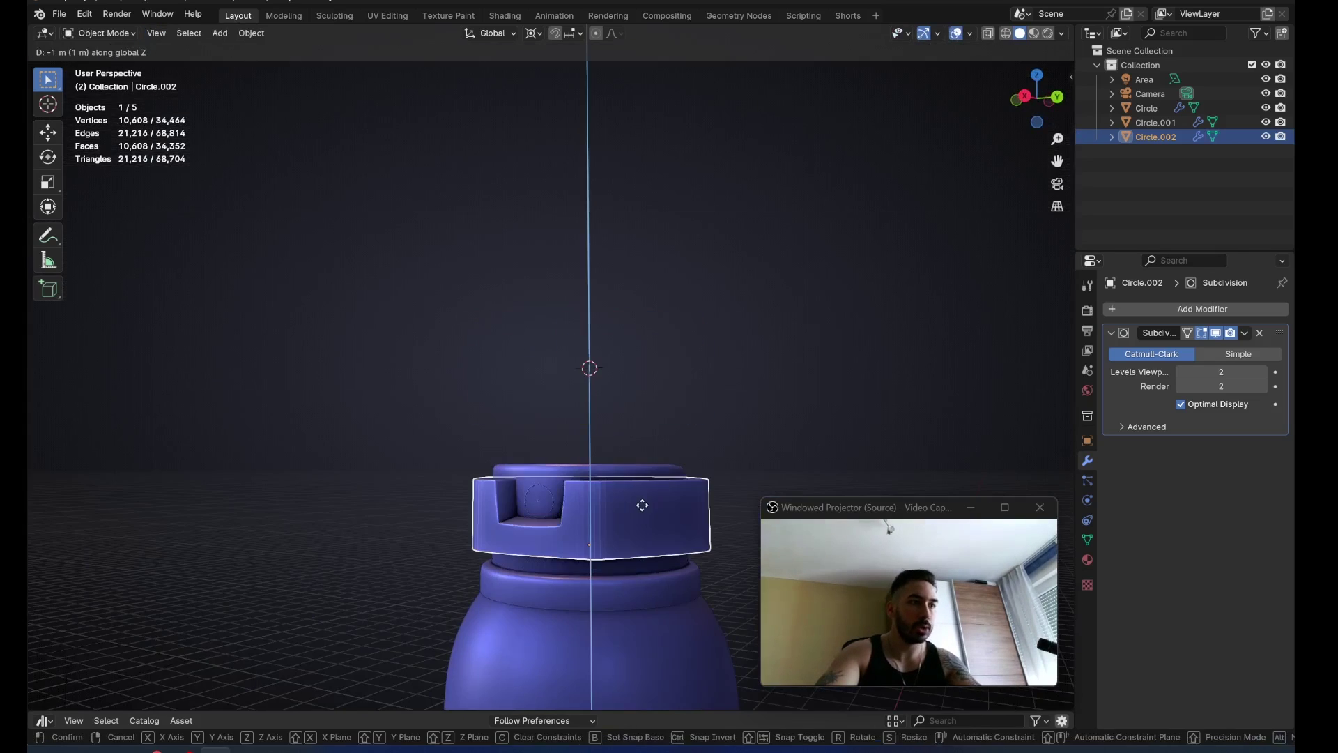
{"action": "left_click", "coordinate": [642, 503]}
{"action": "key", "text": "ctrl+s"}
Apply Shade Smooth to the collar
{"action": "middle_click_drag", "start_coordinate": [576, 507], "coordinate": [604, 518]}
{"action": "left_click", "coordinate": [251, 32]}
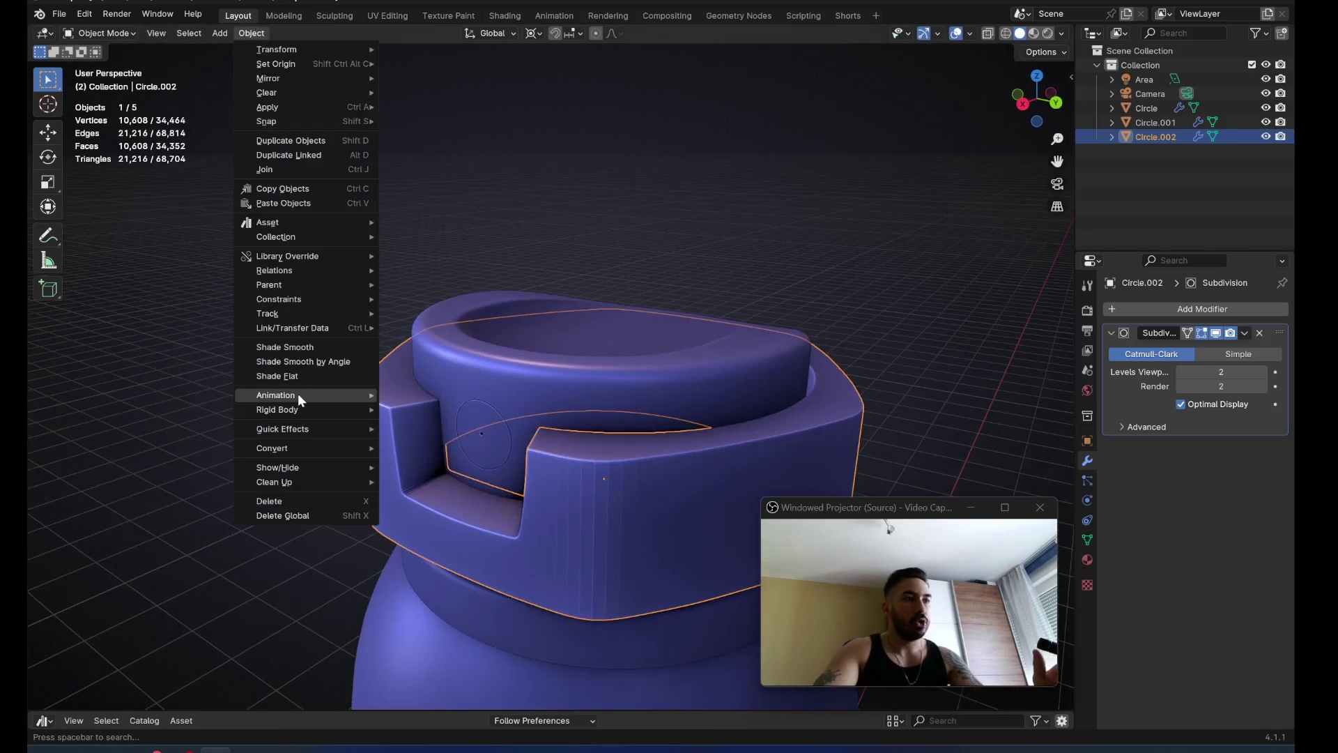
{"action": "left_click", "coordinate": [311, 349]}
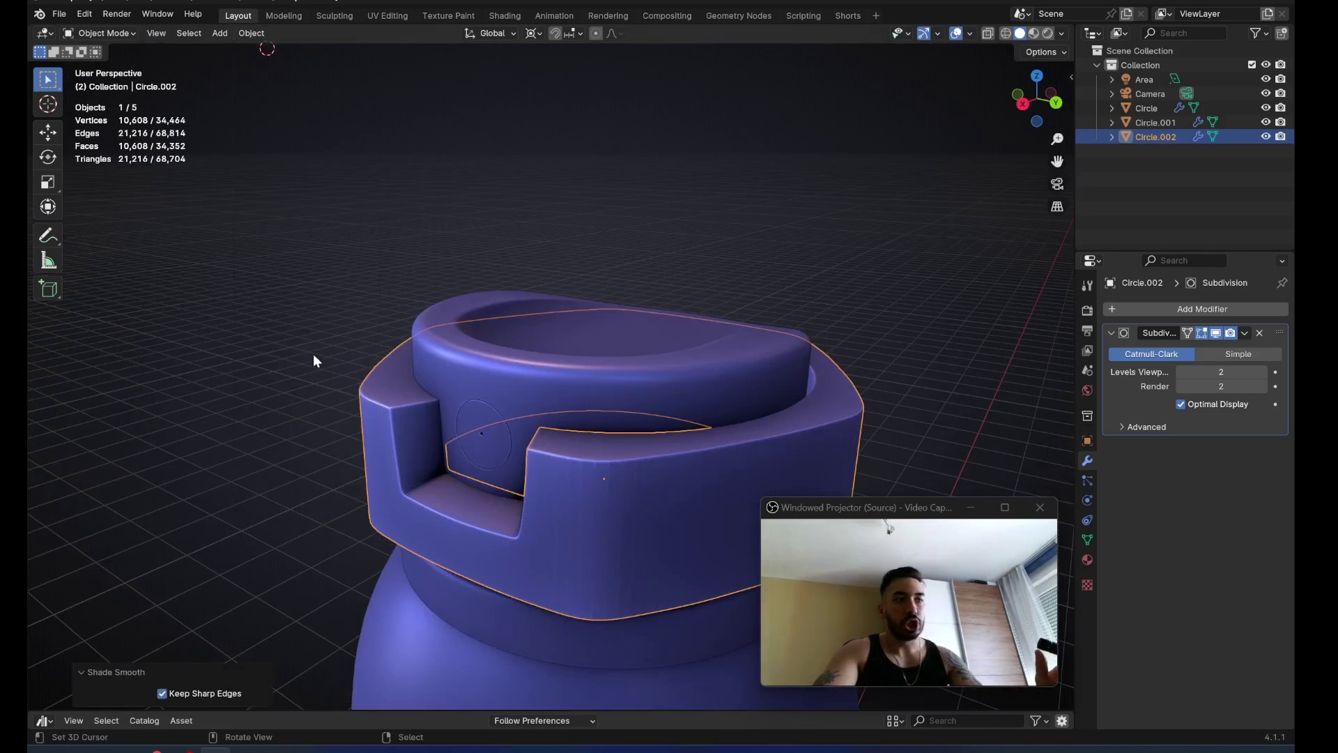
Snap the 3D cursor to the collar's origin
{"action": "scroll", "coordinate": [579, 390], "scroll_direction": "down", "scroll_amount": 3}
{"action": "middle_click_drag", "start_coordinate": [564, 388], "coordinate": [616, 407]}
{"action": "scroll", "coordinate": [617, 407], "scroll_direction": "down", "scroll_amount": 3}
{"action": "key", "text": "alt+a"}
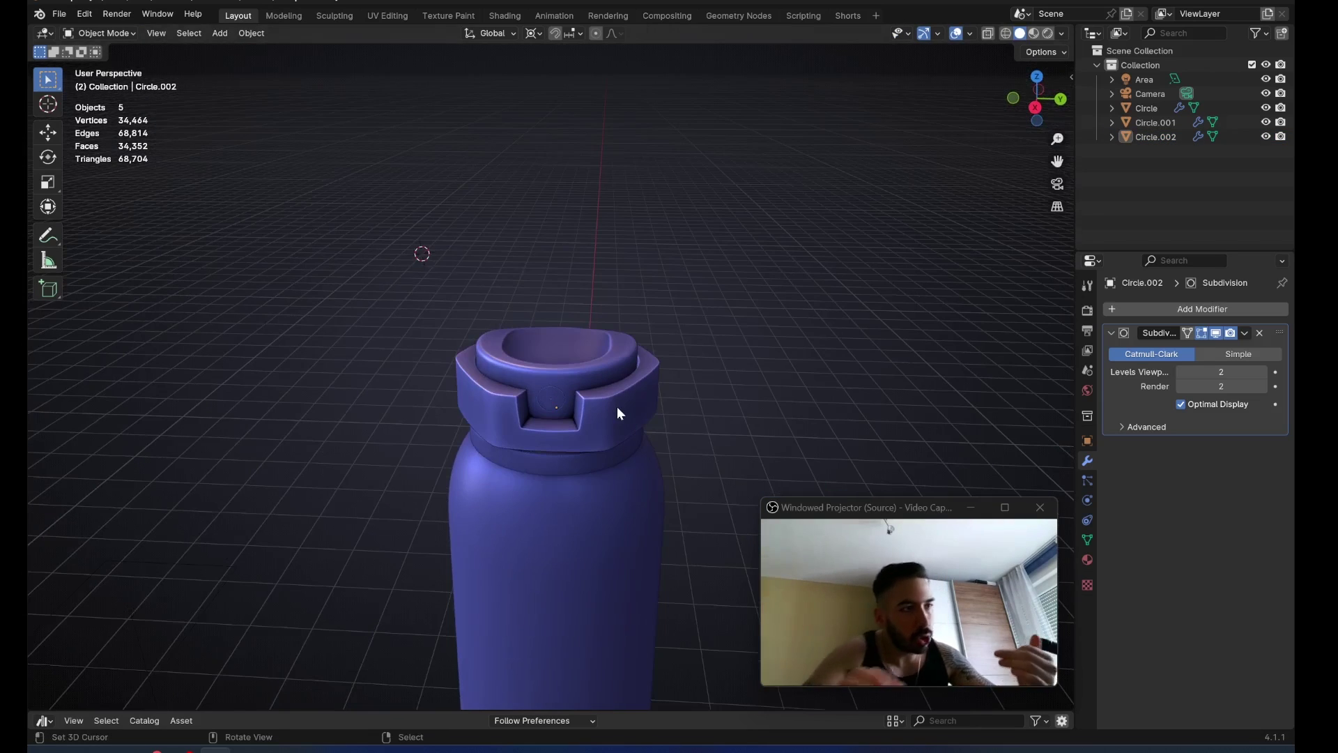
{"action": "left_click", "coordinate": [617, 407]}
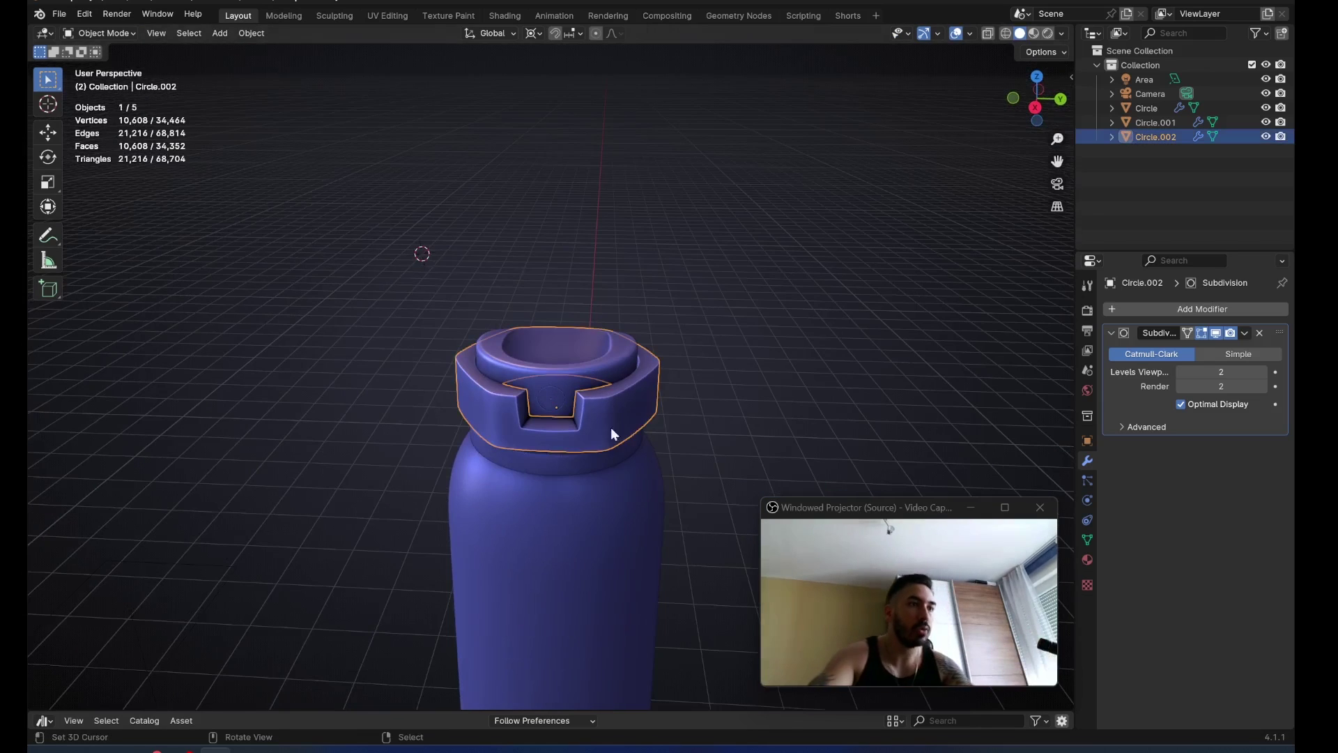
{"action": "key", "text": "shift+s"}
{"action": "left_click", "coordinate": [729, 468]}
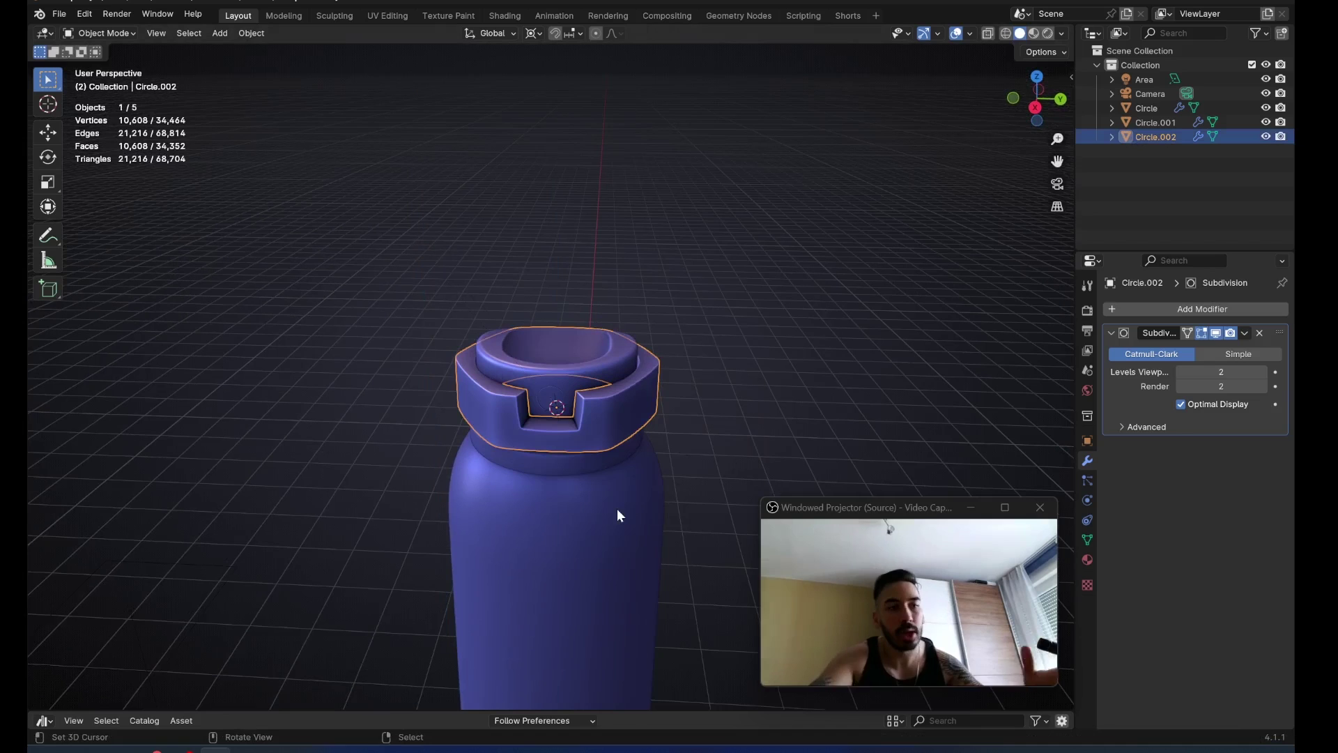
{"action": "left_click_drag", "start_coordinate": [761, 499], "coordinate": [394, 282]}
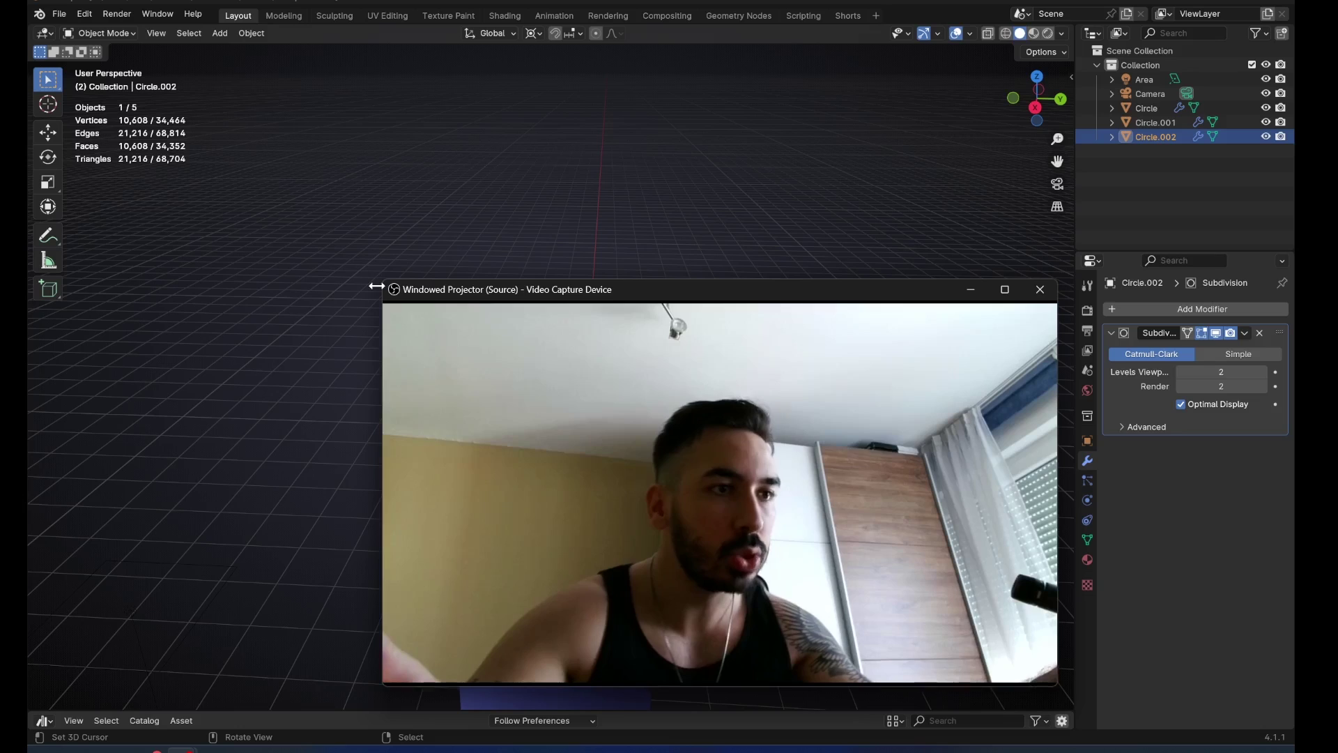
{"action": "left_click_drag", "start_coordinate": [383, 281], "coordinate": [739, 483]}
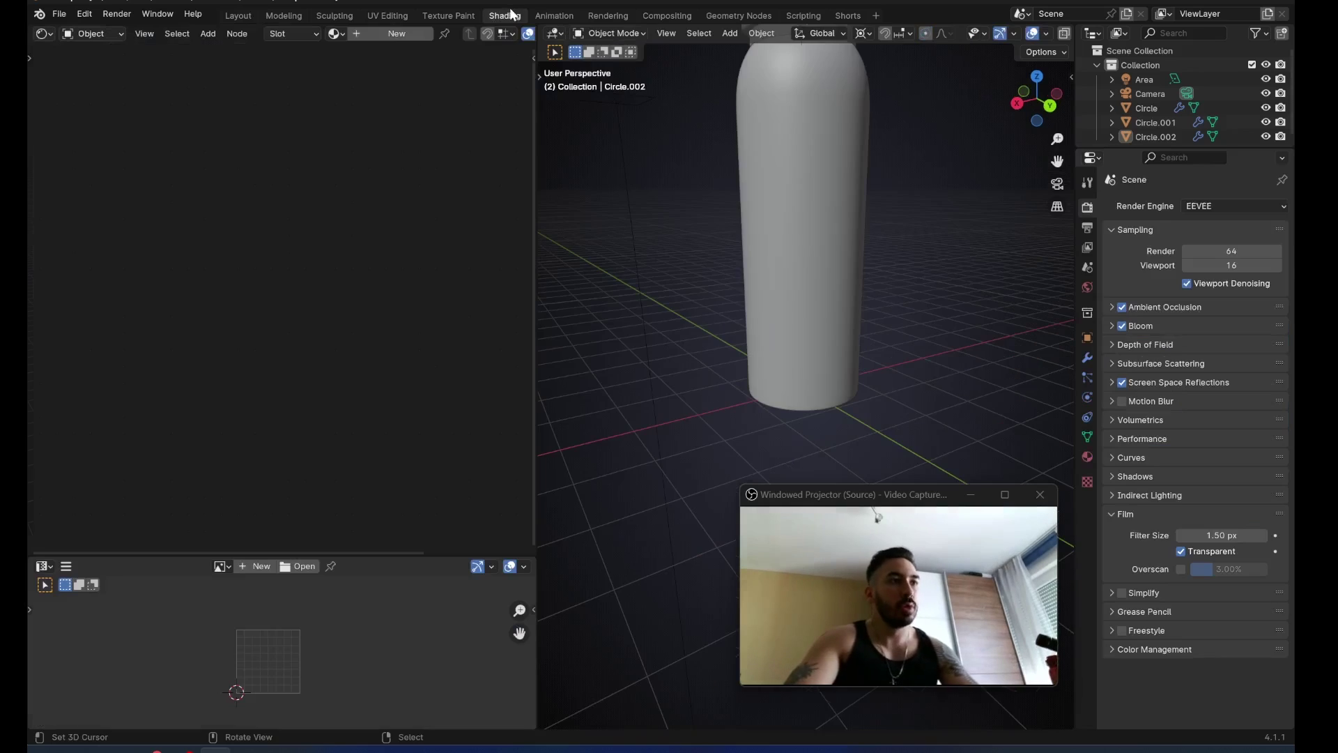
Give the canister body a new material with a fully saturated red base color and a glossy metallic finish
{"action": "left_click", "coordinate": [739, 336]}
{"action": "left_click", "coordinate": [1087, 457]}
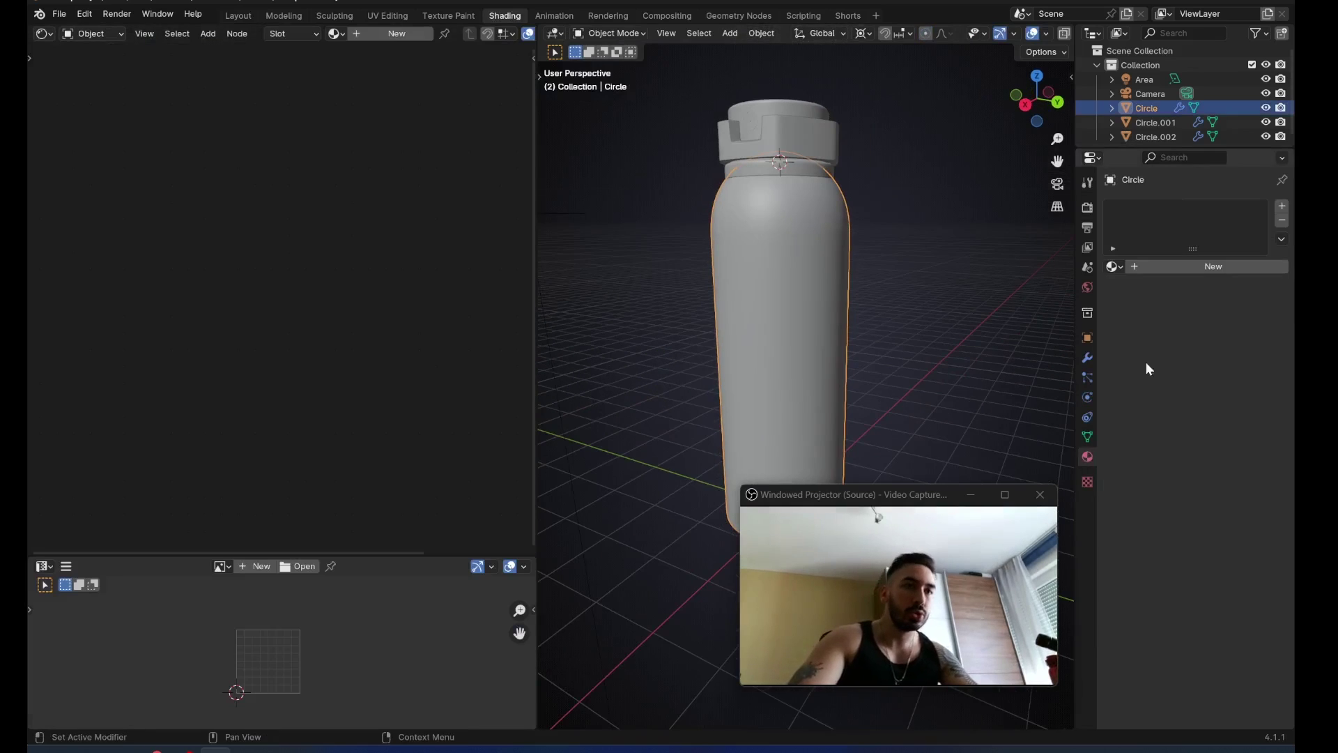
{"action": "left_click", "coordinate": [1214, 266]}
{"action": "left_click", "coordinate": [1228, 381]}
{"action": "left_click", "coordinate": [1177, 280]}
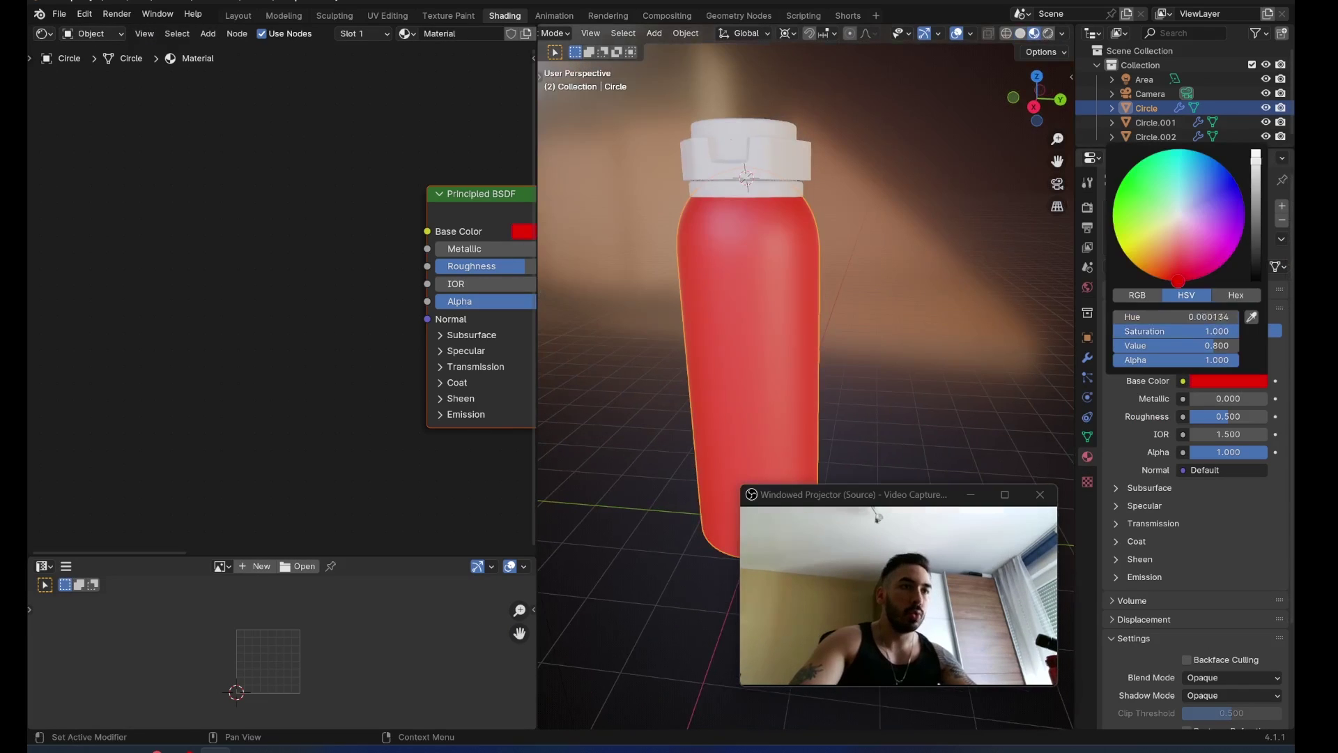
{"action": "left_click_drag", "start_coordinate": [906, 498], "coordinate": [913, 519]}
{"action": "middle_click_drag", "start_coordinate": [852, 389], "coordinate": [835, 389]}
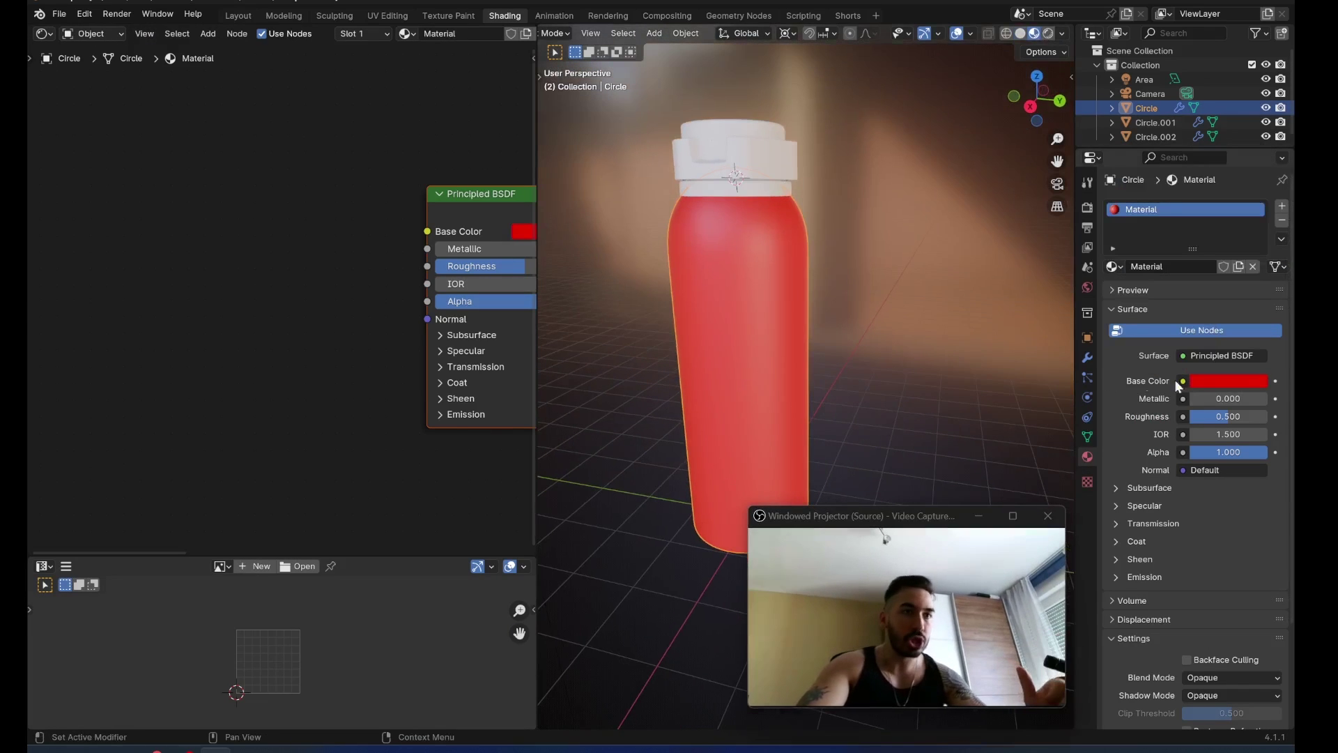
{"action": "mouse_move", "coordinate": [1200, 398]}
{"action": "left_mouse_down"}
{"action": "mouse_move", "coordinate": [1267, 398]}
{"action": "mouse_move", "coordinate": [1214, 416]}
{"action": "left_mouse_up"}
Create a material named dark red for the collar and set its base color to a darkened red
{"action": "middle_click_drag", "start_coordinate": [770, 250], "coordinate": [825, 265]}
{"action": "scroll", "coordinate": [828, 203], "scroll_direction": "up", "scroll_amount": 4}
{"action": "left_click", "coordinate": [857, 220]}
{"action": "left_click", "coordinate": [1183, 266]}
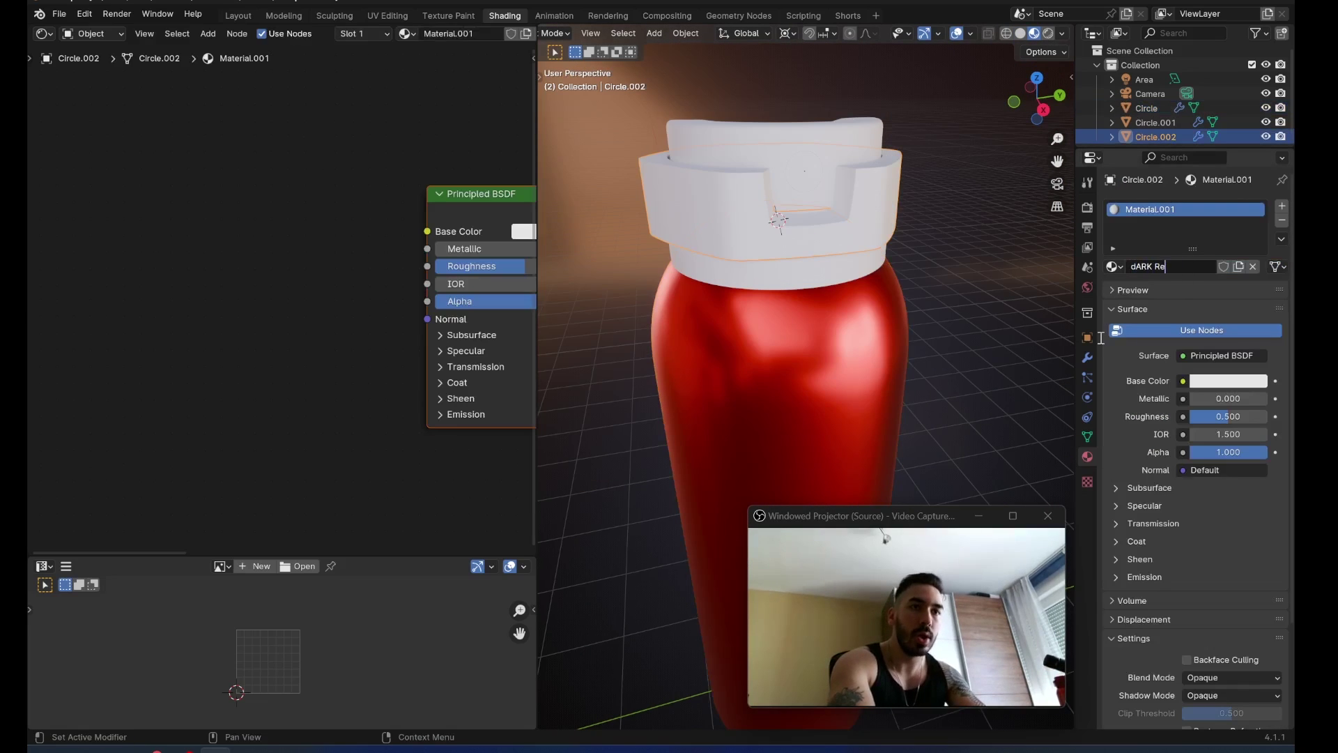
{"action": "key", "text": "Return"}
{"action": "left_click", "coordinate": [1228, 381]}
{"action": "left_click", "coordinate": [1171, 259]}
{"action": "left_click_drag", "start_coordinate": [1255, 199], "coordinate": [1255, 233]}
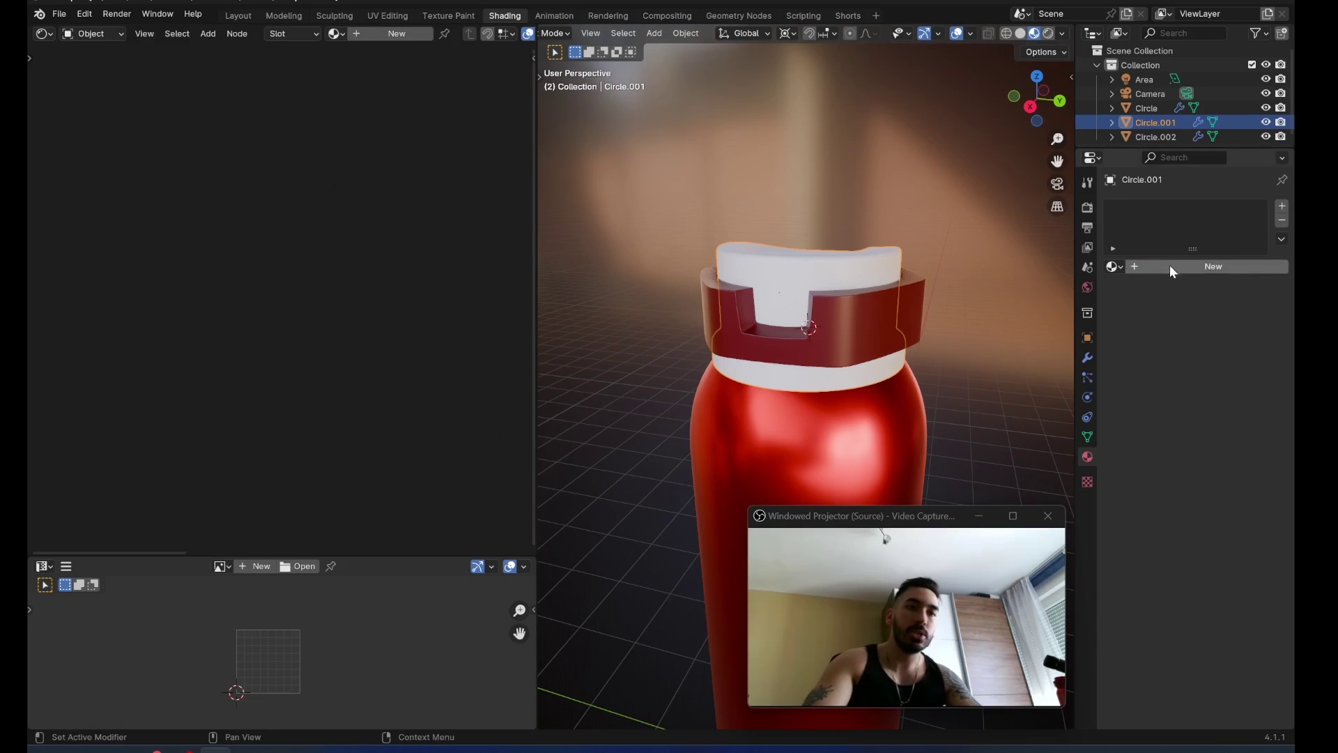
Create a material named Red for the nozzle cap with a deep red base color and a roughness of 0.278
{"action": "left_click", "coordinate": [1184, 266]}
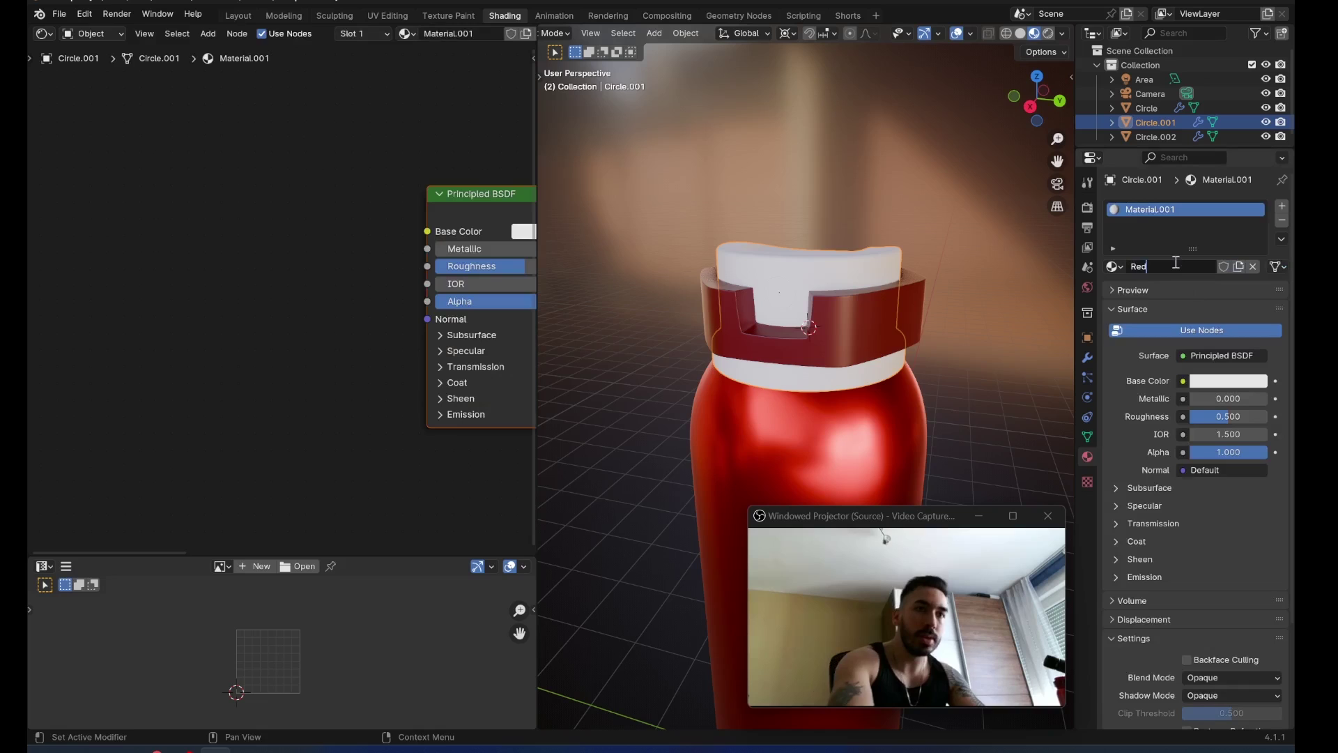
{"action": "key", "text": "Return"}
{"action": "left_click", "coordinate": [1227, 381]}
{"action": "left_click", "coordinate": [1182, 281]}
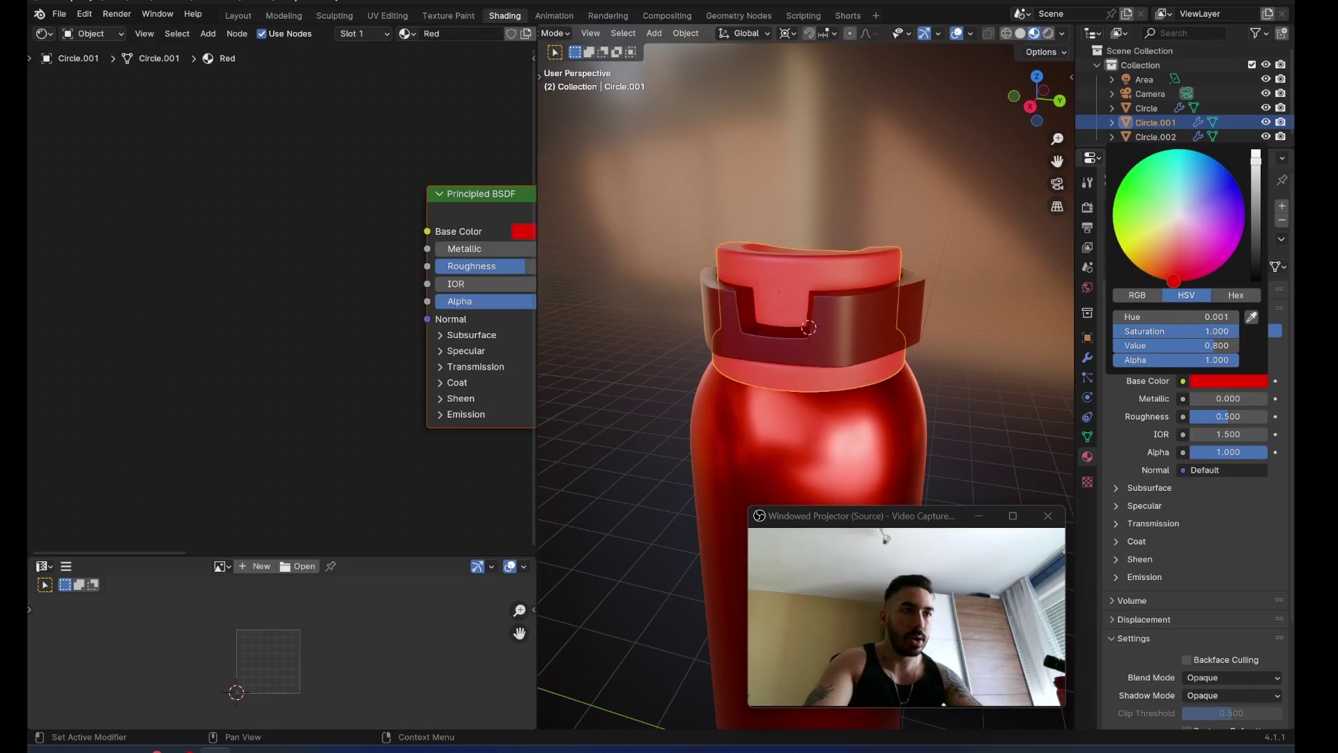
{"action": "left_click_drag", "start_coordinate": [1229, 416], "coordinate": [1211, 416]}
{"action": "left_click", "coordinate": [1231, 381]}
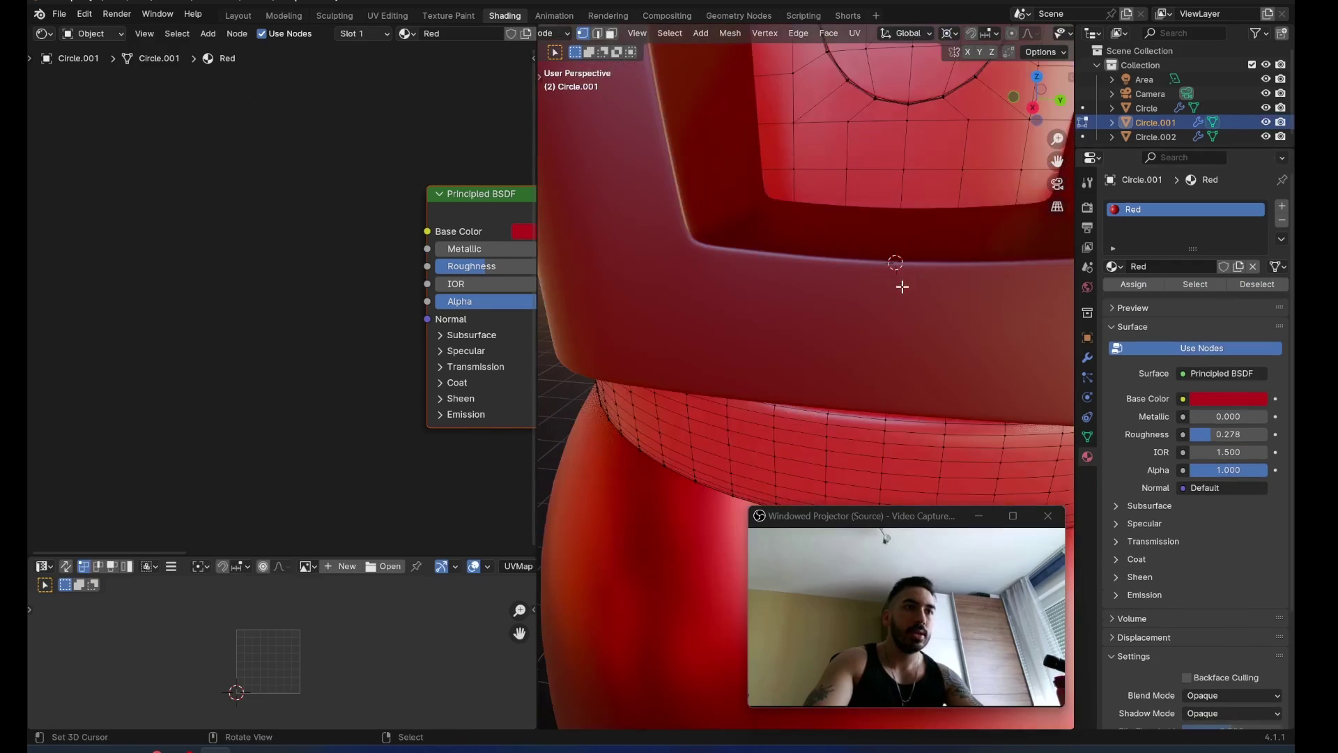
Select the linked faces of the cap's round nozzle disc and assign them to a new, empty second material slot
{"action": "key", "text": "3"}
{"action": "key", "text": "l"}
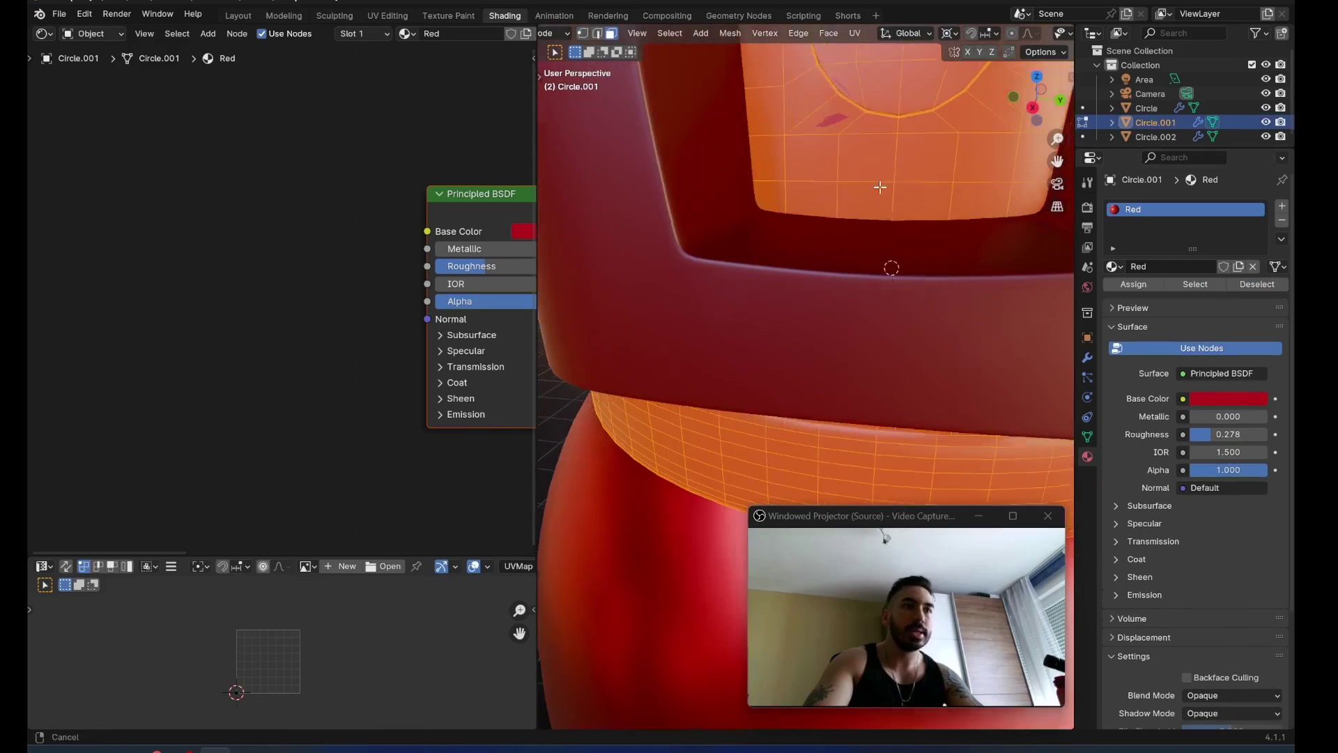
{"action": "middle_click_drag", "start_coordinate": [878, 185], "coordinate": [797, 254], "text": "shift"}
{"action": "key", "text": "alt+a"}
{"action": "key", "text": "l"}
{"action": "left_click", "coordinate": [1281, 206]}
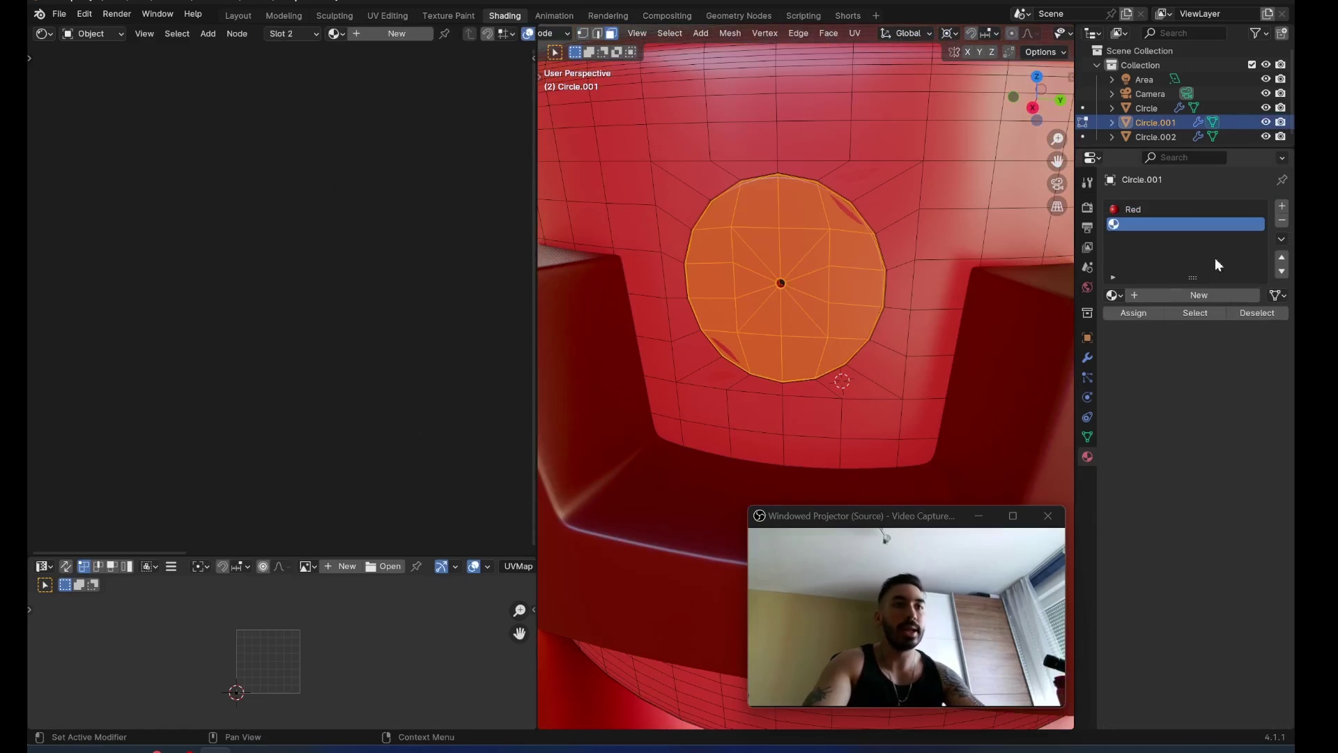
{"action": "left_click", "coordinate": [1133, 314]}
{"action": "key", "text": "Tab"}
{"action": "scroll", "coordinate": [899, 324], "scroll_direction": "down", "scroll_amount": 8}
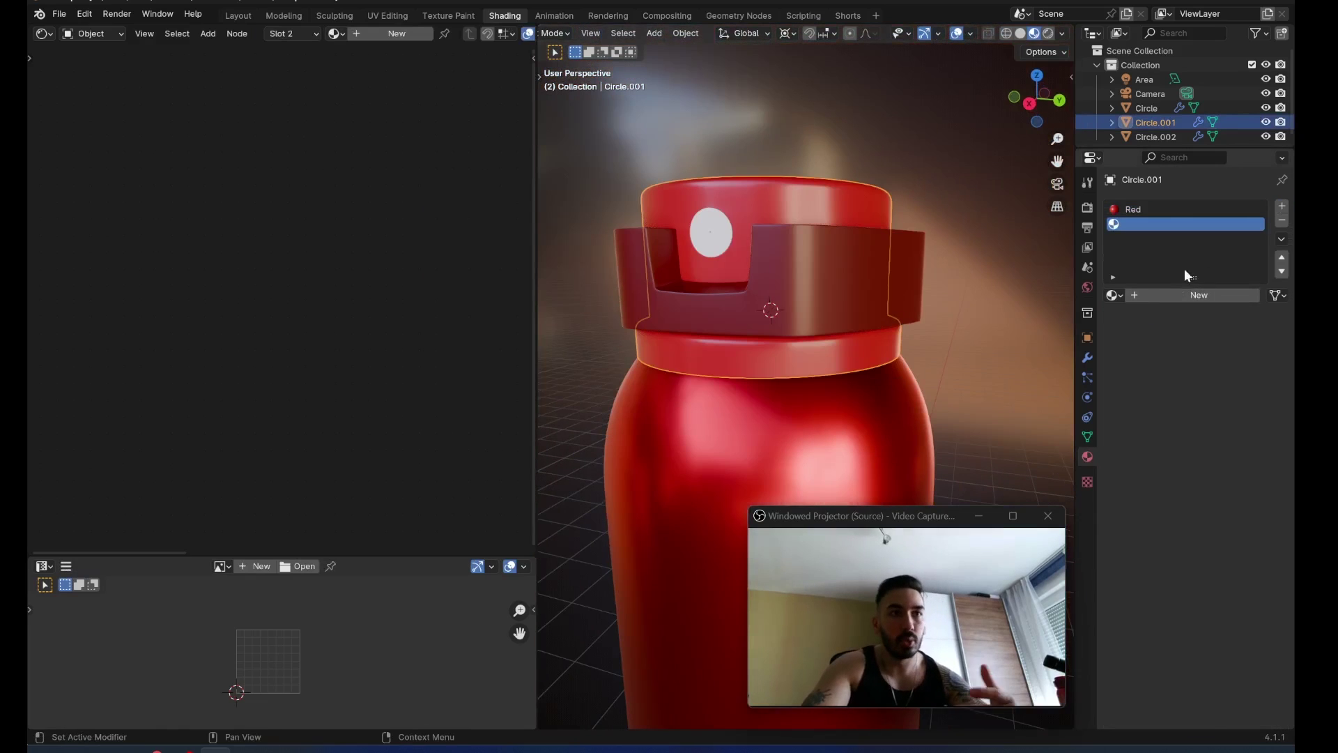
Undo the new material added to the cap's second slot and save the file
{"action": "left_click", "coordinate": [1177, 294]}
{"action": "key", "text": "ctrl+z"}
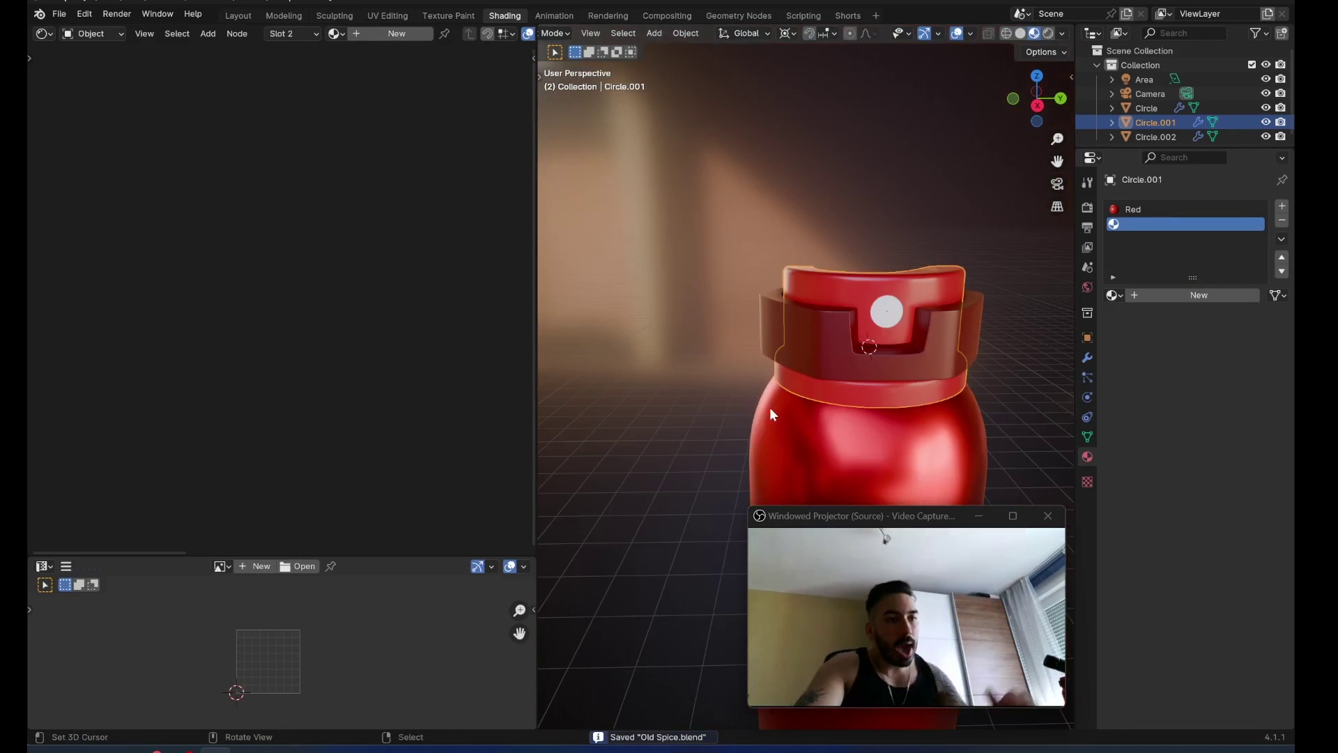
{"action": "scroll", "coordinate": [771, 412], "scroll_direction": "down", "scroll_amount": 5}
{"action": "scroll", "coordinate": [829, 420], "scroll_direction": "up", "scroll_amount": 5}
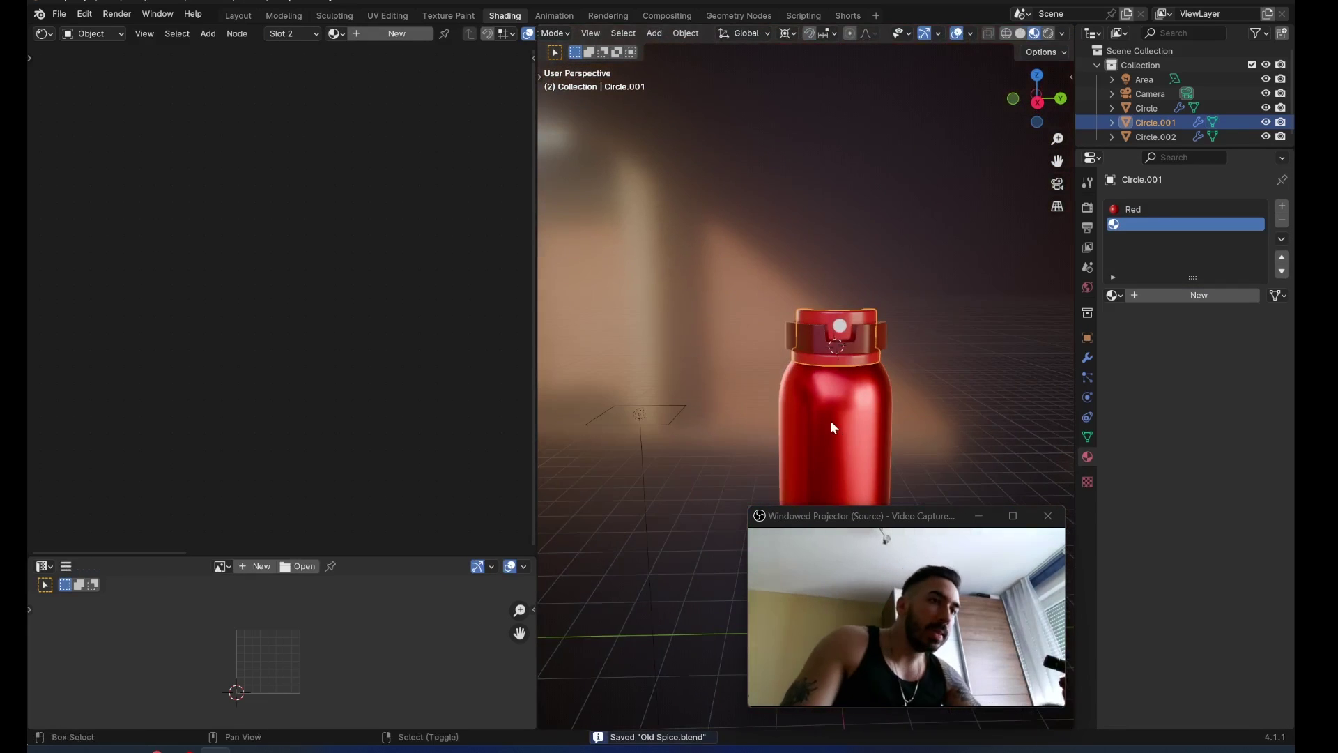
Switch to the browser and copy the Old Spice Original High Endurance label image from the image results
{"action": "key", "text": "alt+Tab"}
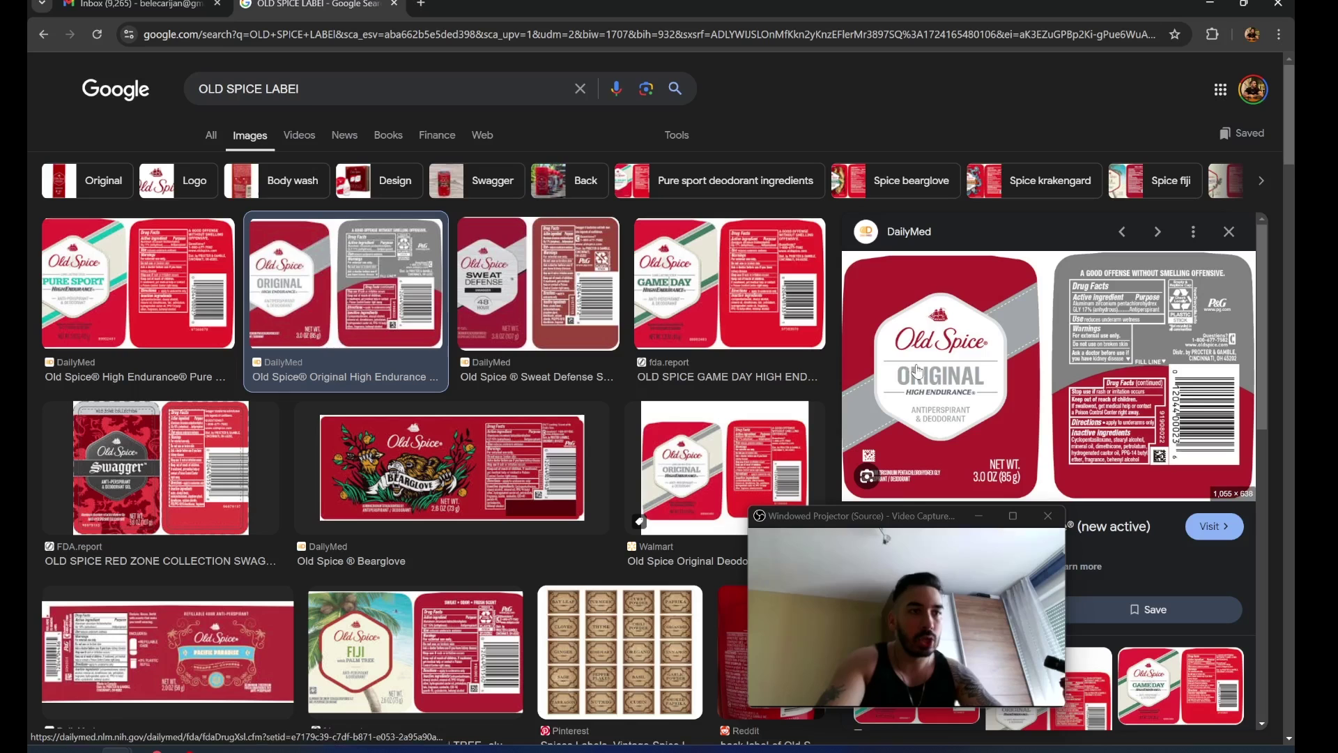
{"action": "right_click", "coordinate": [1042, 362]}
{"action": "left_click", "coordinate": [1113, 577]}
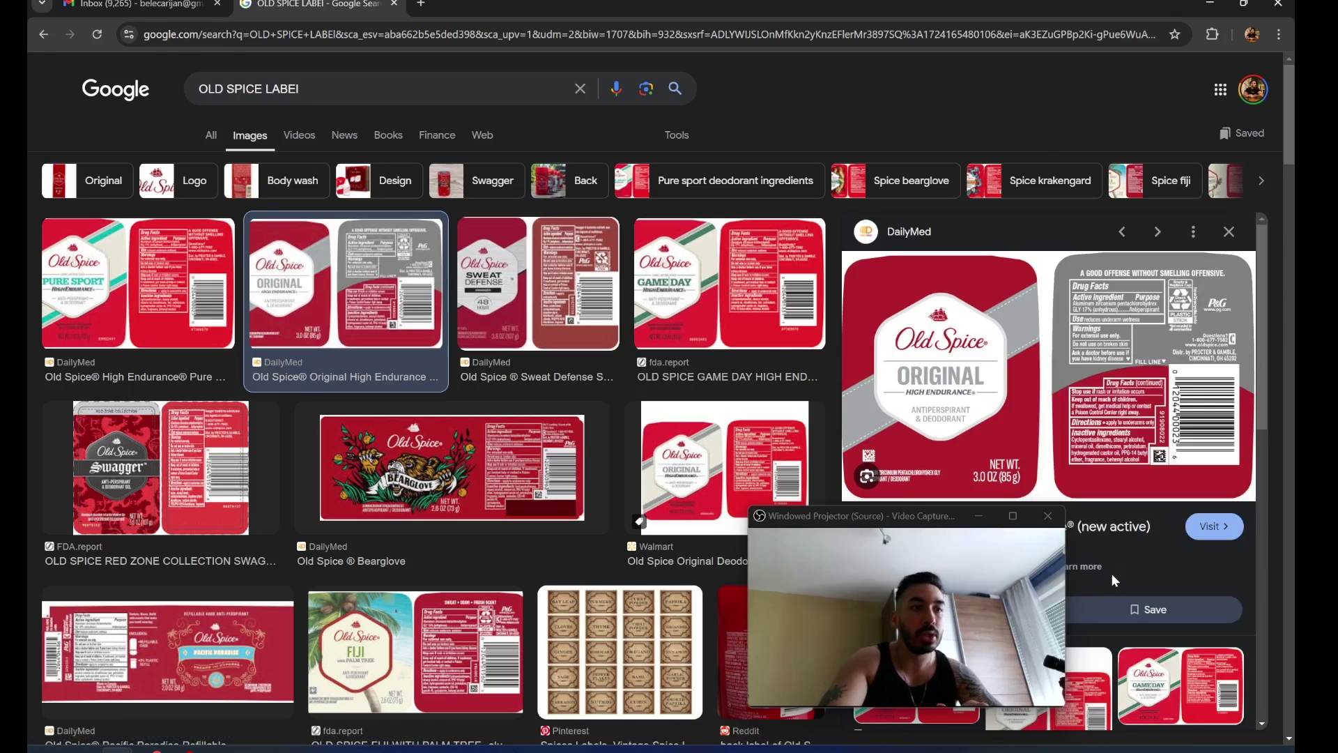
Create a new 1055 × 638 px image in Paint.NET and paste the copied label into it
{"action": "left_click", "coordinate": [666, 455]}
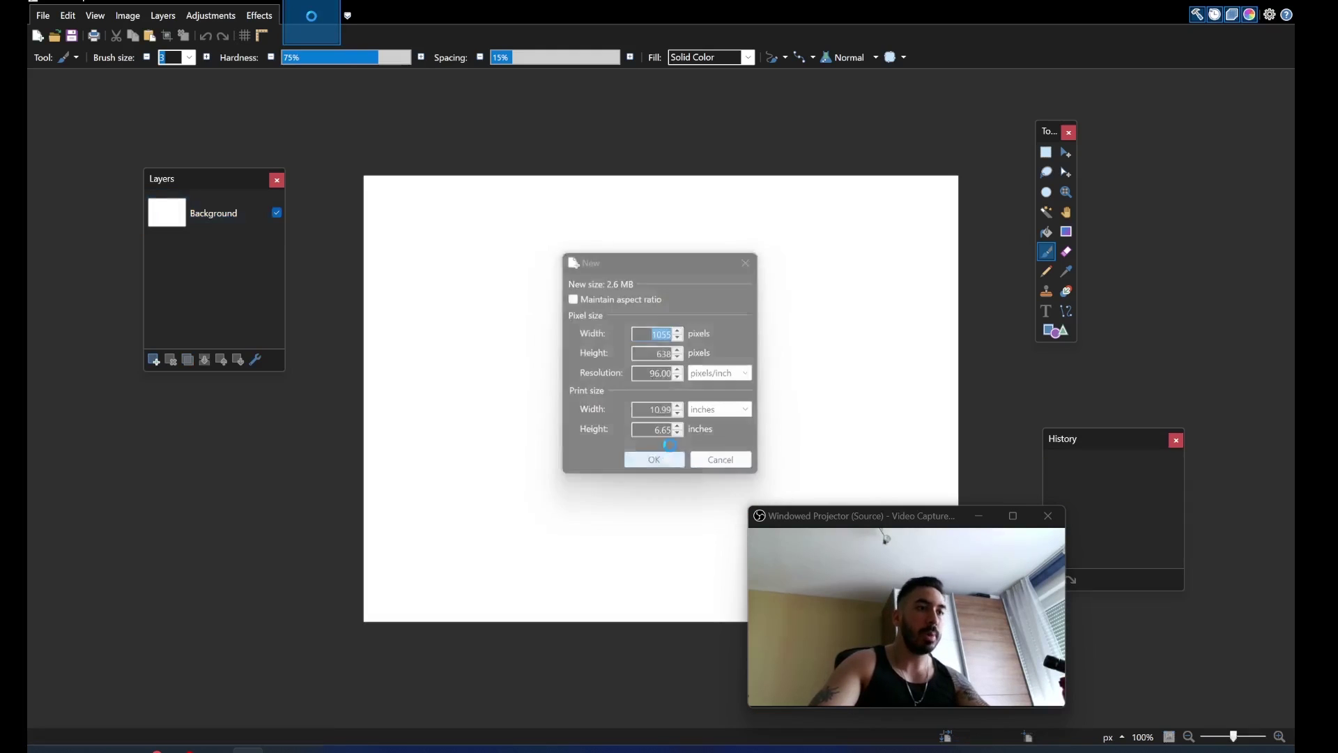
{"action": "key", "text": "ctrl+v"}
{"action": "scroll", "coordinate": [547, 298], "scroll_direction": "up", "scroll_amount": 5, "text": "ctrl"}
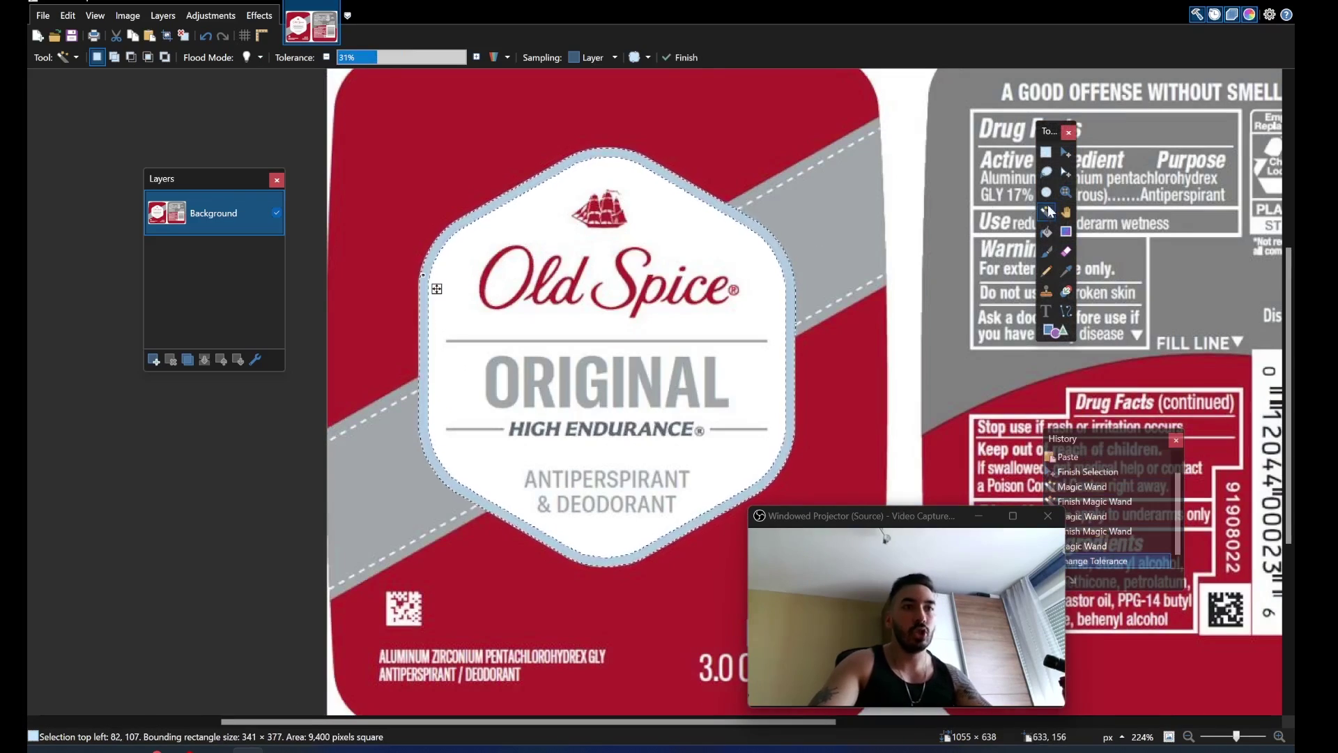
Extend the selection from the badge's border to the whole hexagonal badge, including its logo and lettering, using Magic Wand and Lasso Select
{"action": "left_click", "coordinate": [540, 209]}
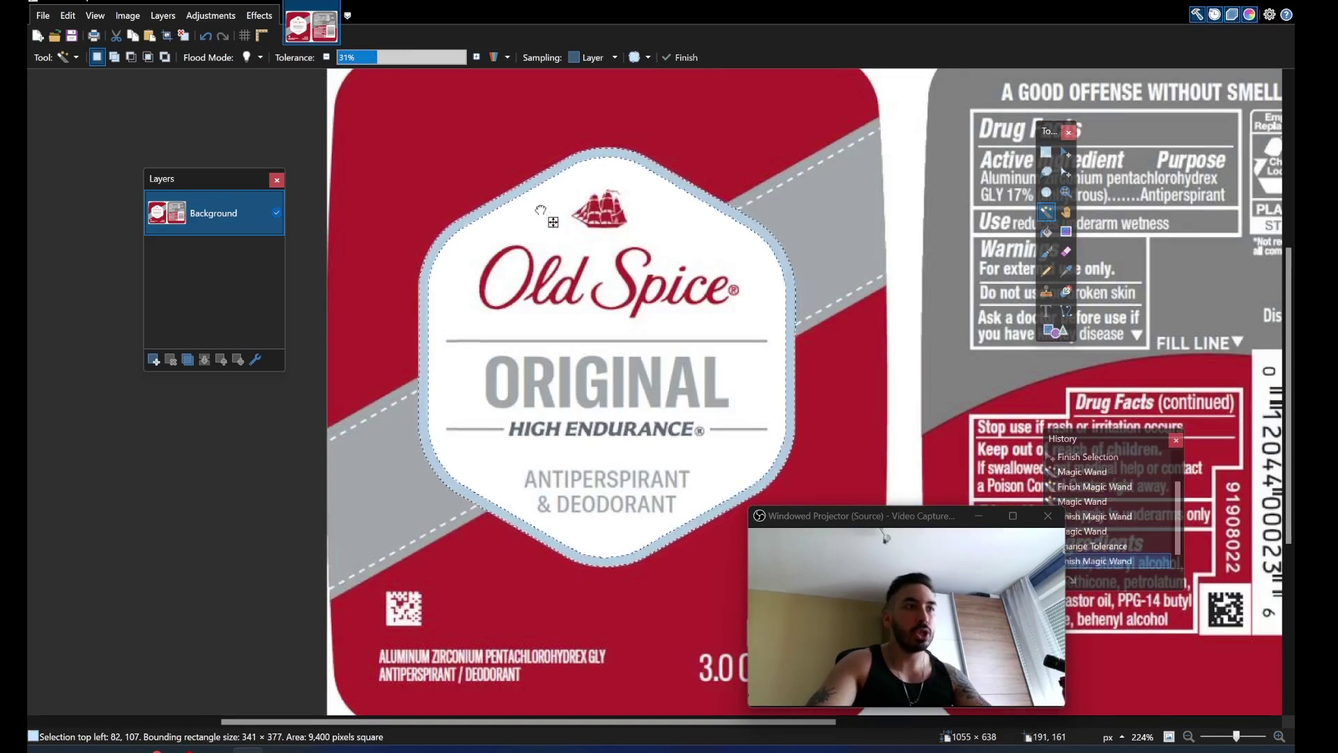
{"action": "left_click", "coordinate": [1046, 171]}
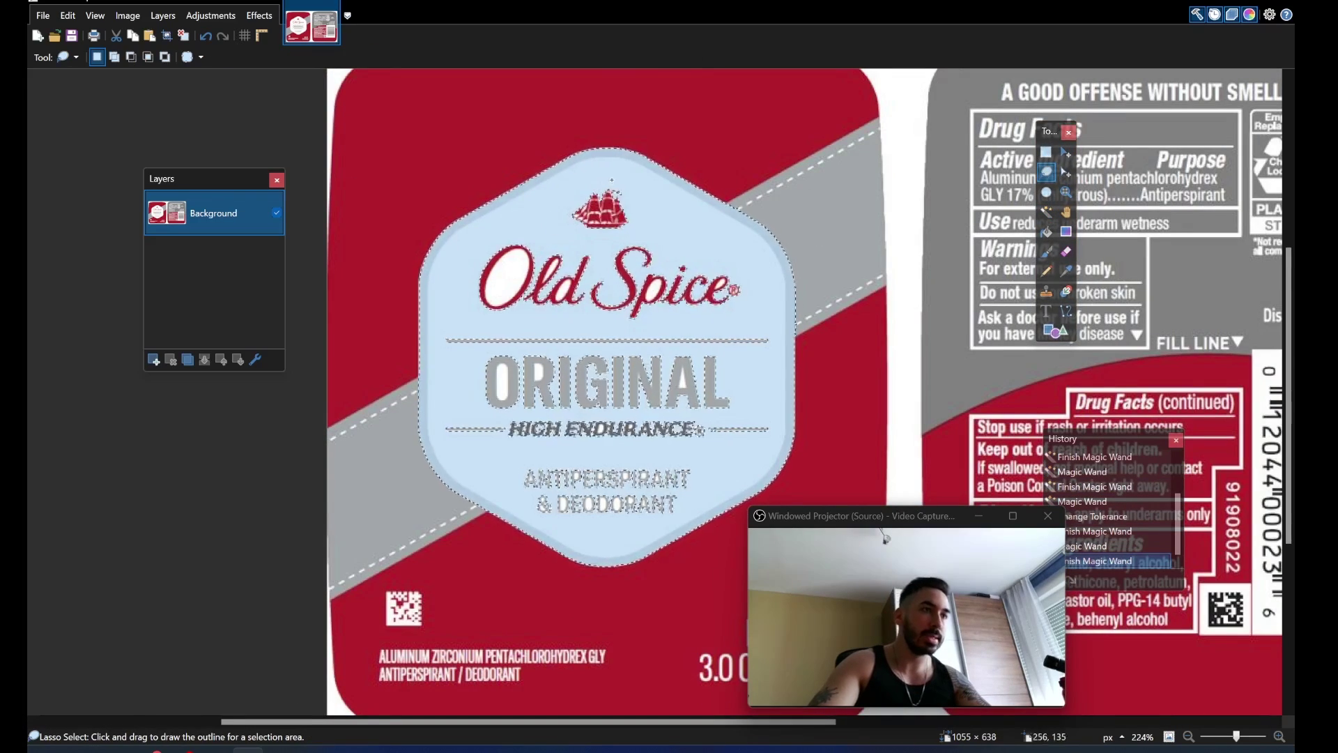
{"action": "left_click_drag", "start_coordinate": [610, 180], "coordinate": [444, 318]}
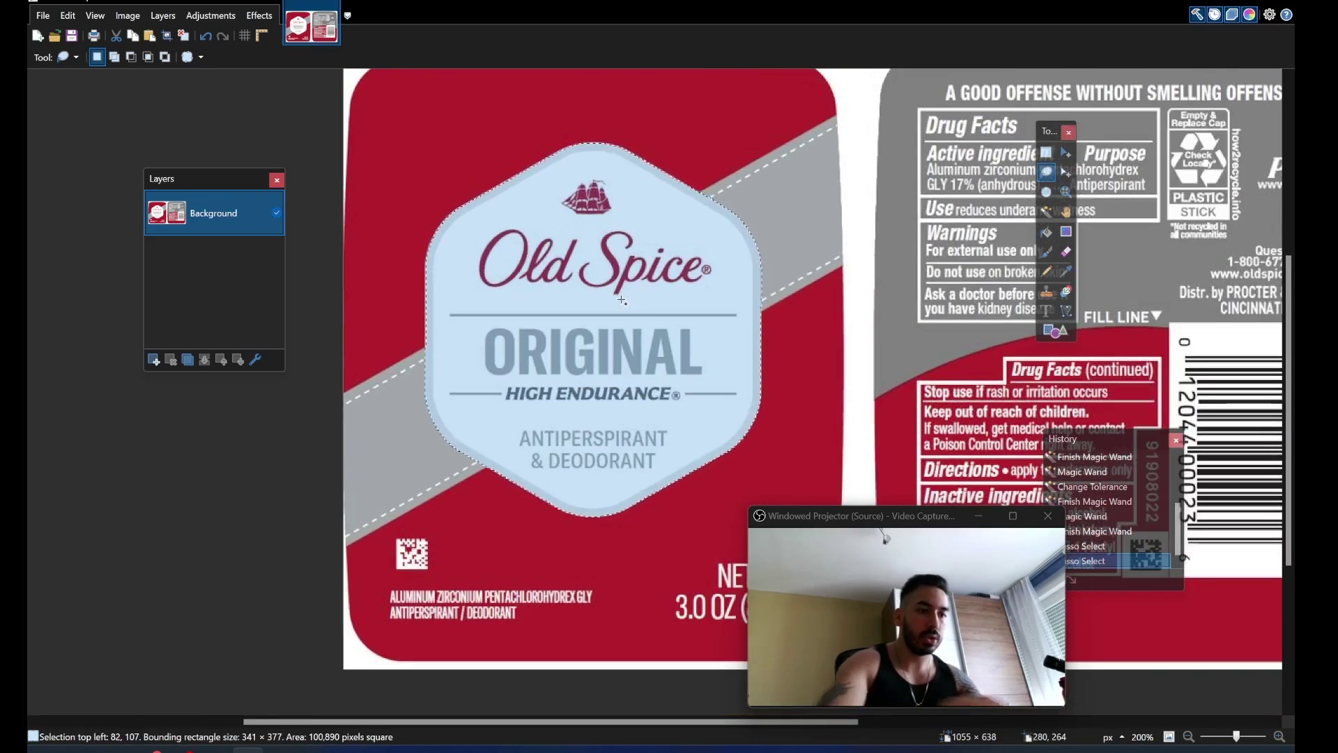
Invert the selection to erase everything outside the hexagonal badge, and draw a rectangular selection around the badge
{"action": "key", "text": "ctrl+i"}
{"action": "key", "text": "Delete"}
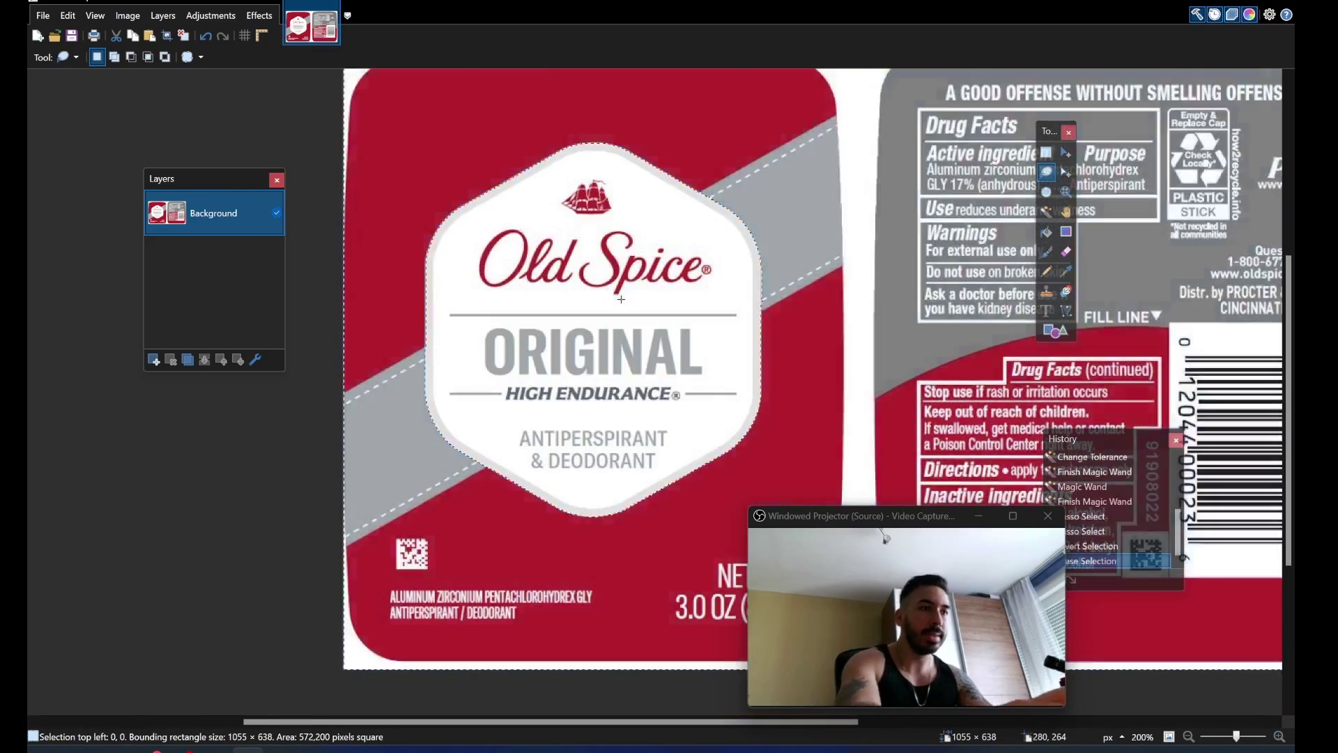
{"action": "key", "text": "ctrl+a"}
{"action": "scroll", "coordinate": [605, 253], "scroll_direction": "down", "scroll_amount": 2}
{"action": "scroll", "coordinate": [616, 249], "scroll_direction": "down", "scroll_amount": 2, "text": "ctrl"}
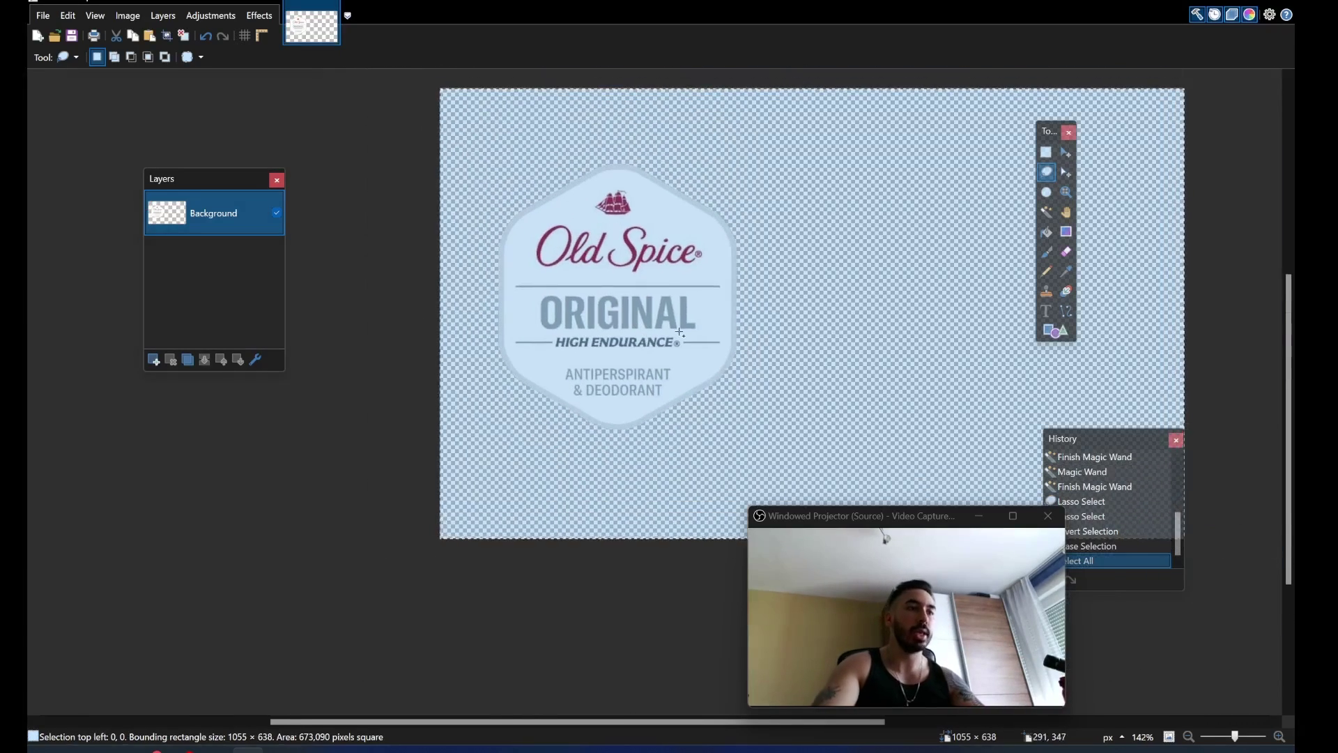
{"action": "left_click", "coordinate": [1046, 151]}
{"action": "left_click_drag", "start_coordinate": [394, 209], "coordinate": [697, 502]}
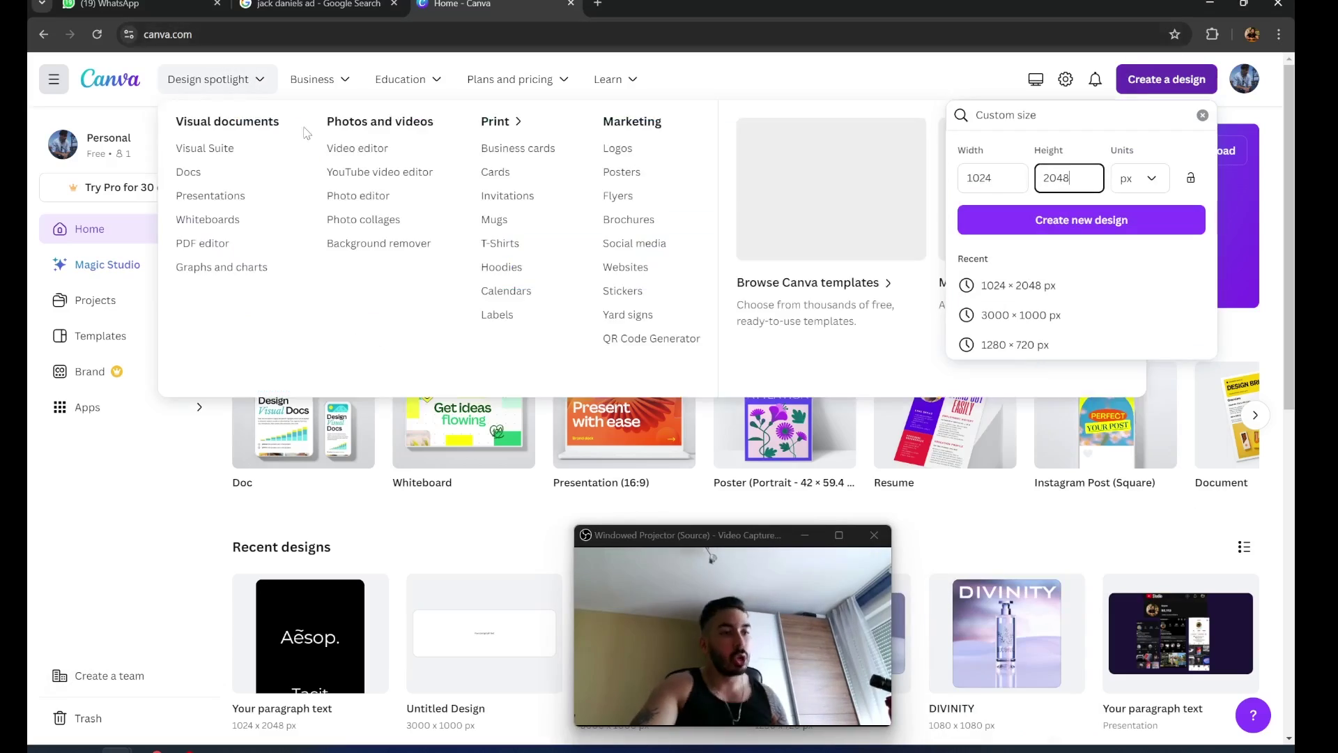
Create a 1024 × 2048 px design in Canva and paste the Old Spice badge into it
{"action": "left_click", "coordinate": [1029, 220]}
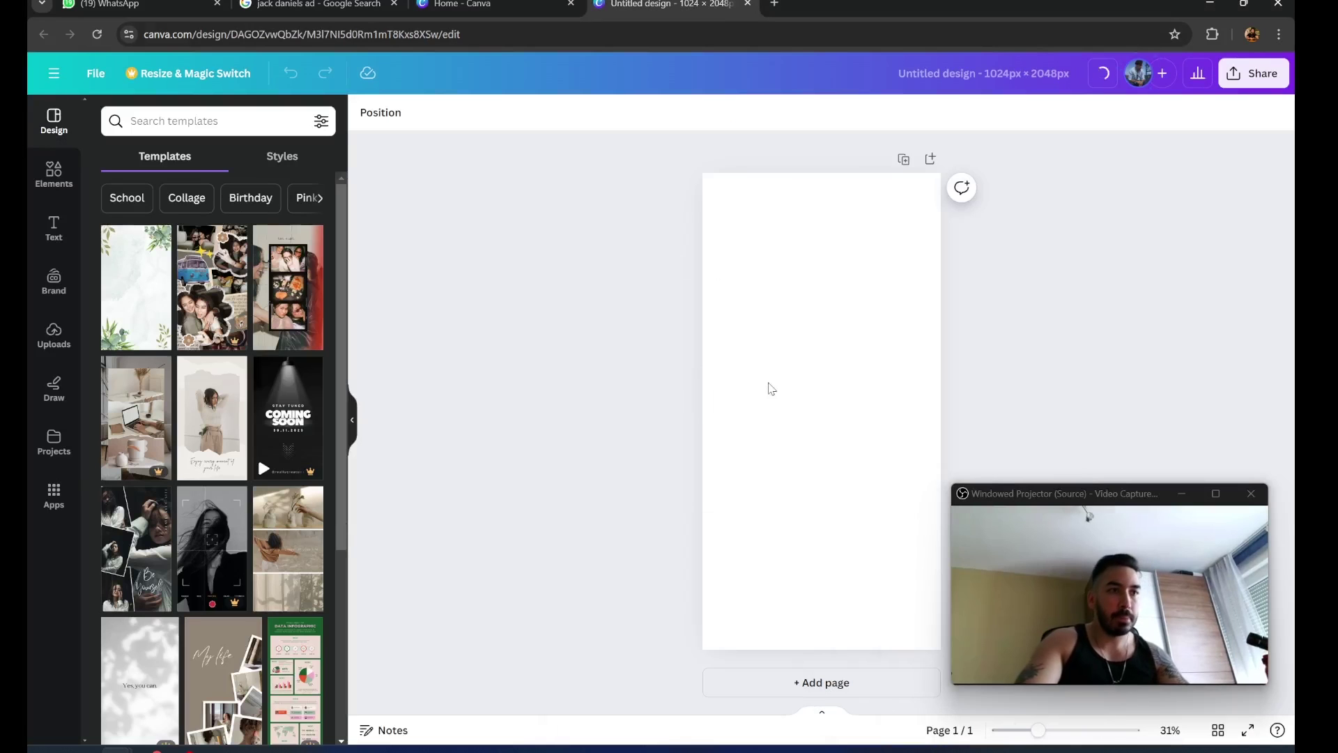
{"action": "key", "text": "ctrl+v"}
Set the page background to the red taken from the badge's photo colors
{"action": "left_click", "coordinate": [366, 112]}
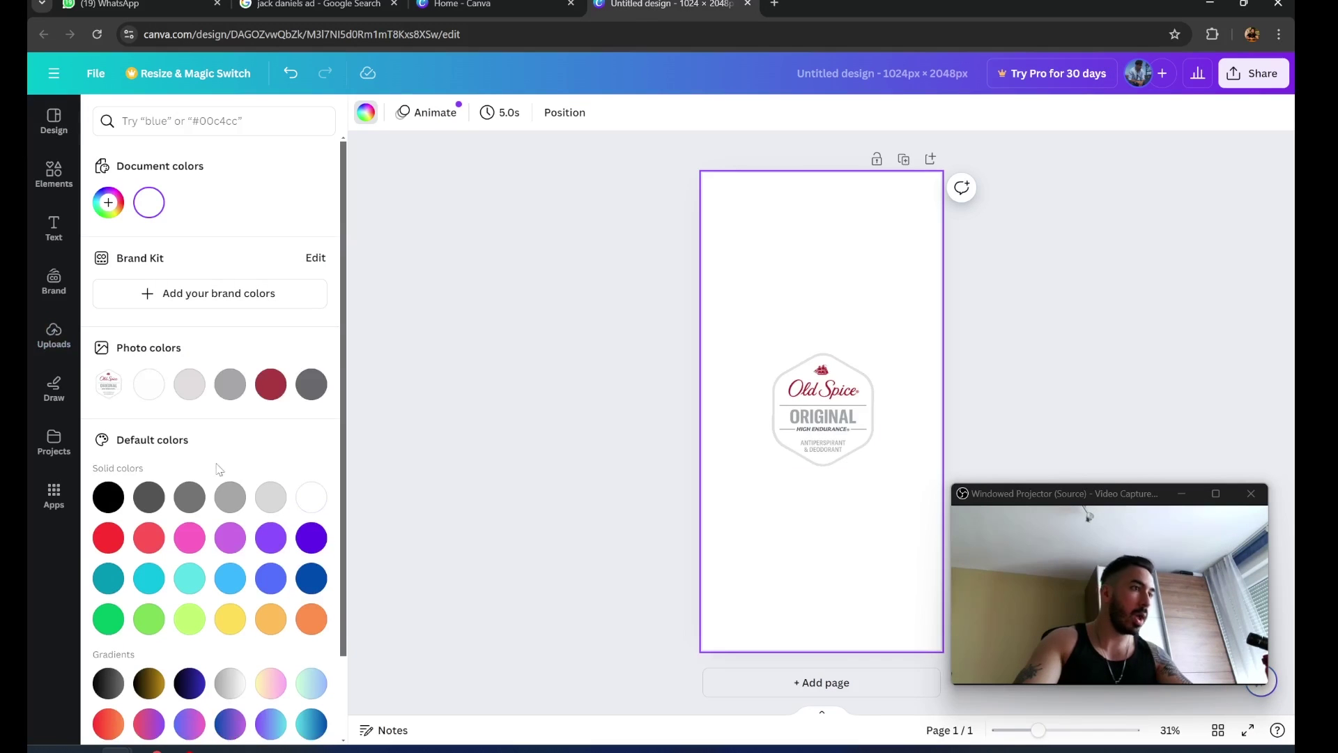
{"action": "left_click", "coordinate": [271, 384]}
{"action": "left_click", "coordinate": [660, 382]}
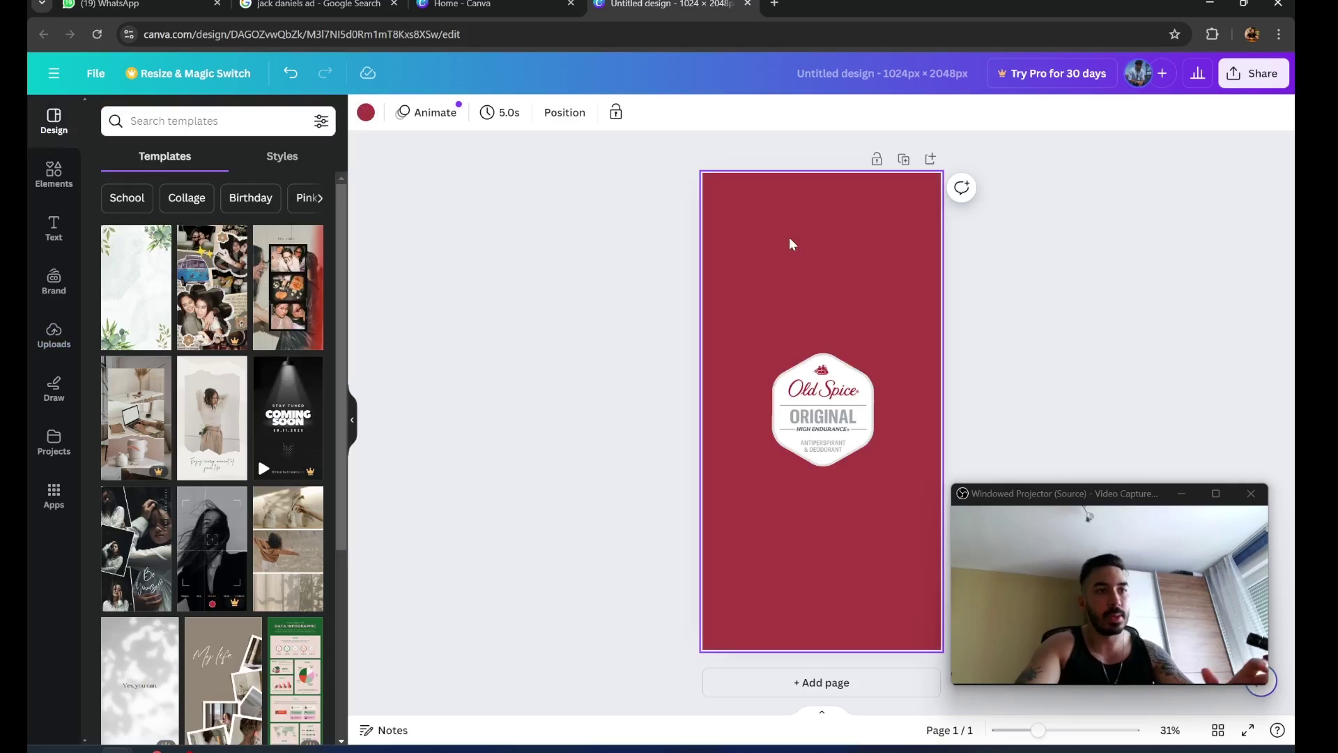
{"action": "left_click", "coordinate": [1004, 291]}
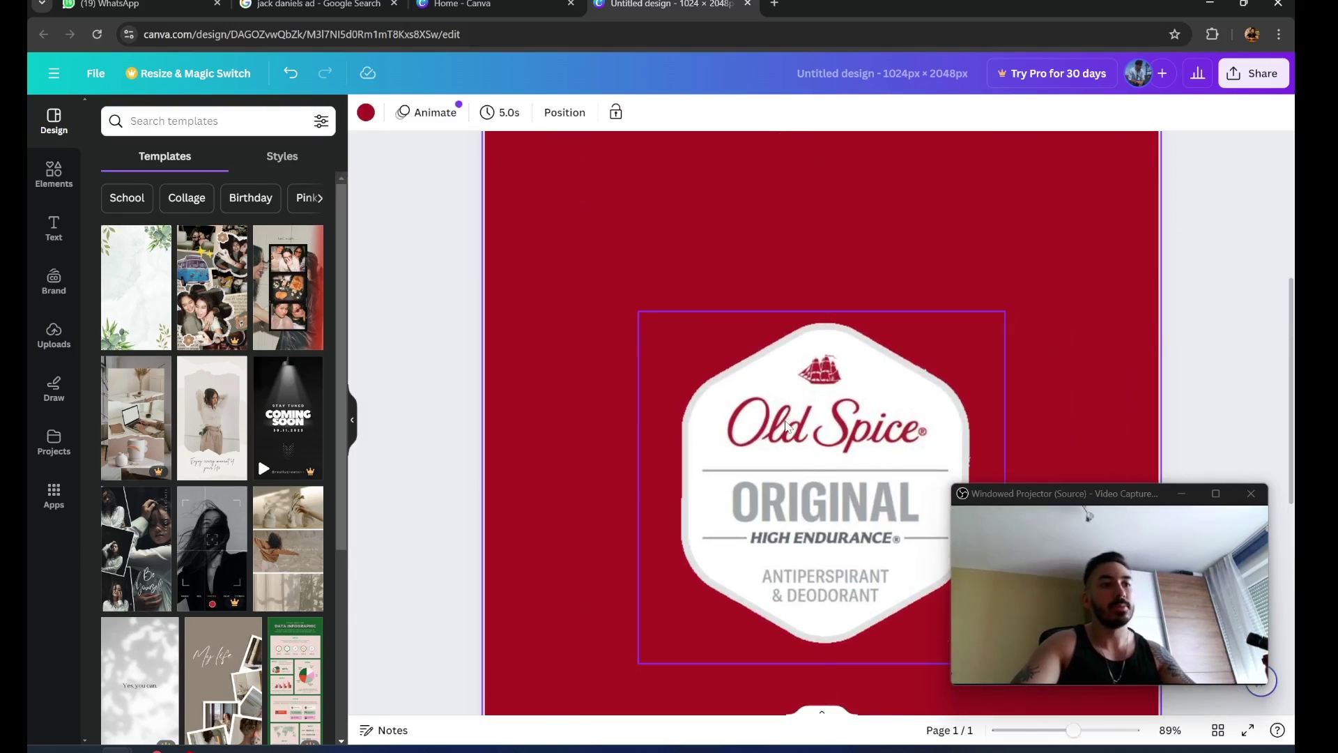
Duplicate the Old Spice badge and place the copy exactly over the original
{"action": "left_click", "coordinate": [778, 387]}
{"action": "scroll", "coordinate": [741, 427], "scroll_direction": "down", "scroll_amount": 1}
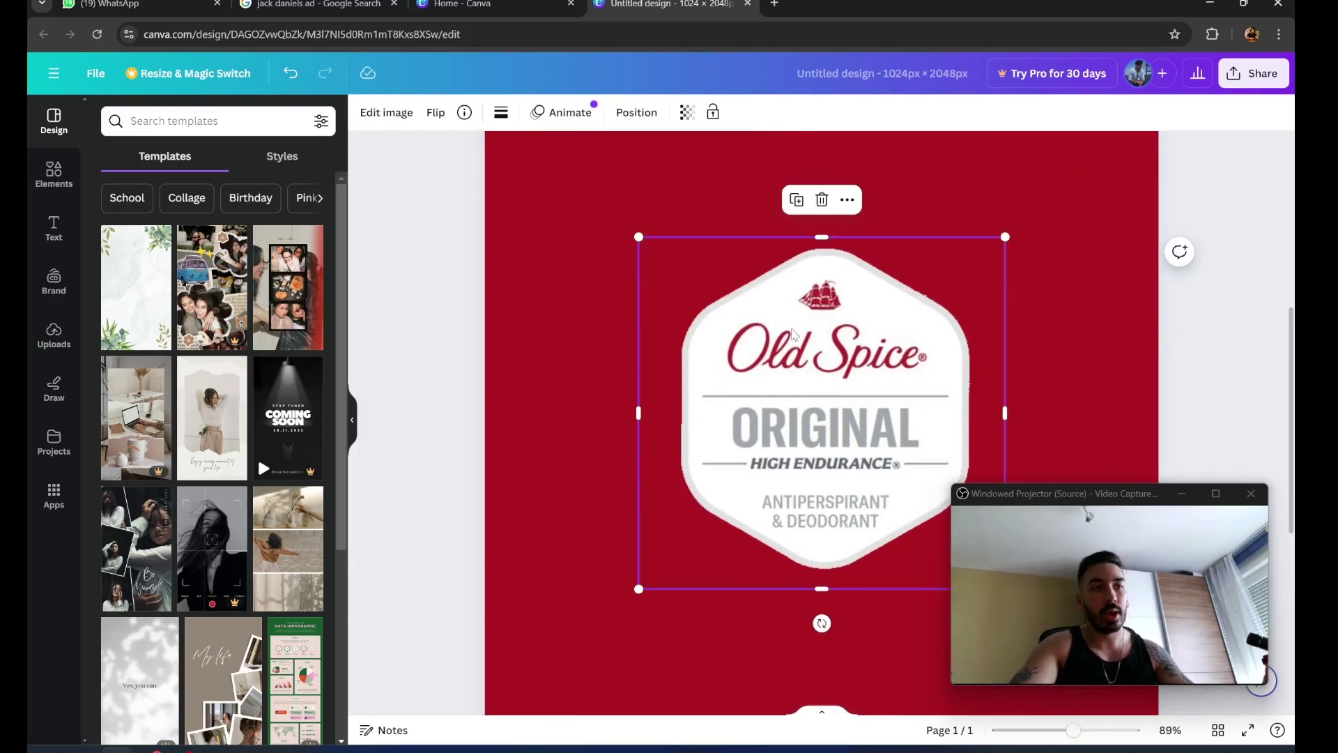
{"action": "left_click", "coordinate": [797, 201]}
{"action": "left_click_drag", "start_coordinate": [831, 352], "coordinate": [821, 341]}
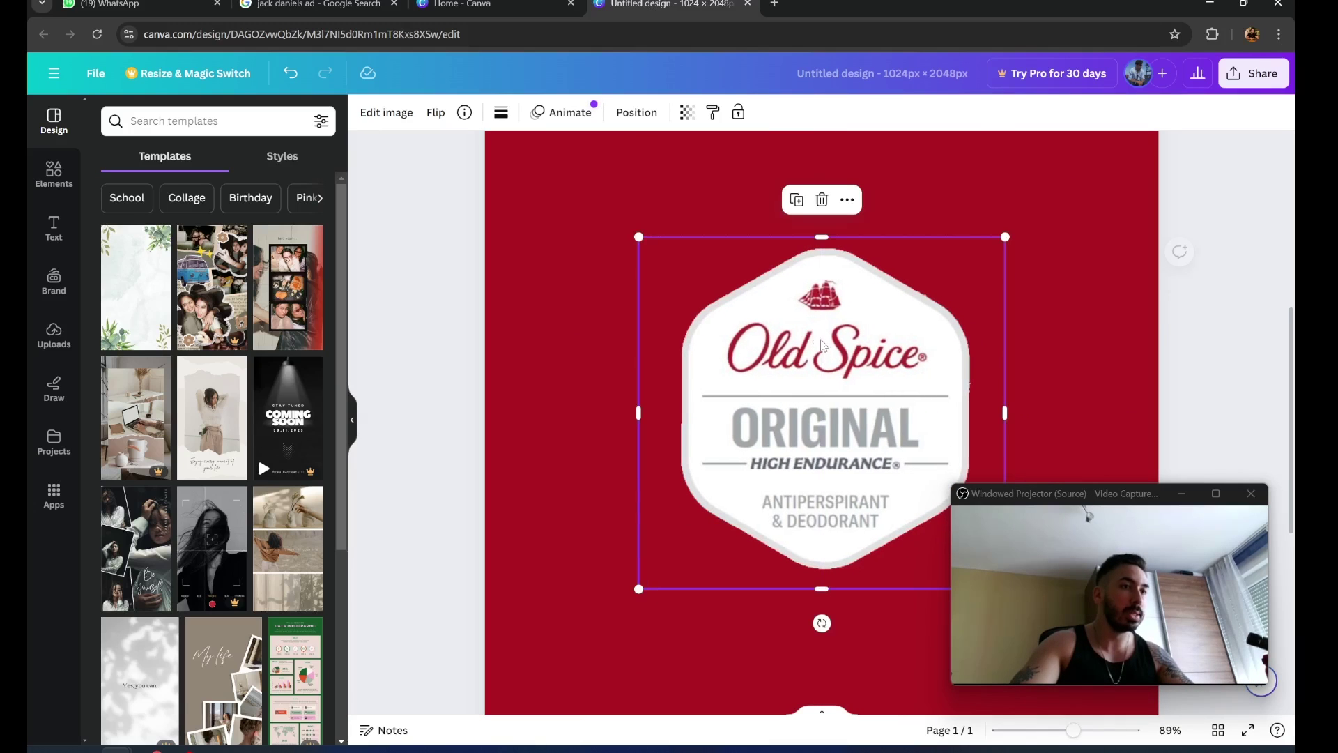
{"action": "left_click", "coordinate": [386, 112]}
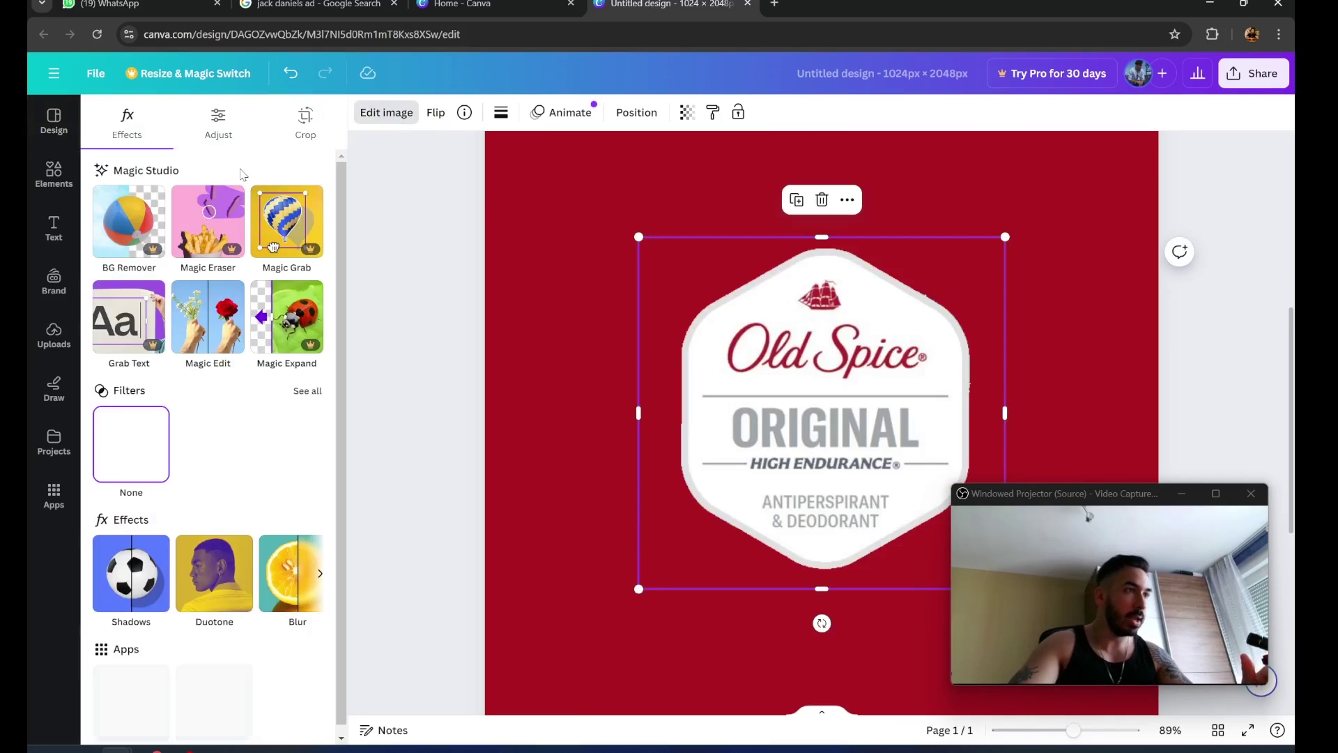
{"action": "scroll", "coordinate": [304, 482], "scroll_direction": "down", "scroll_amount": 1}
{"action": "left_click", "coordinate": [285, 543]}
{"action": "left_click", "coordinate": [258, 160]}
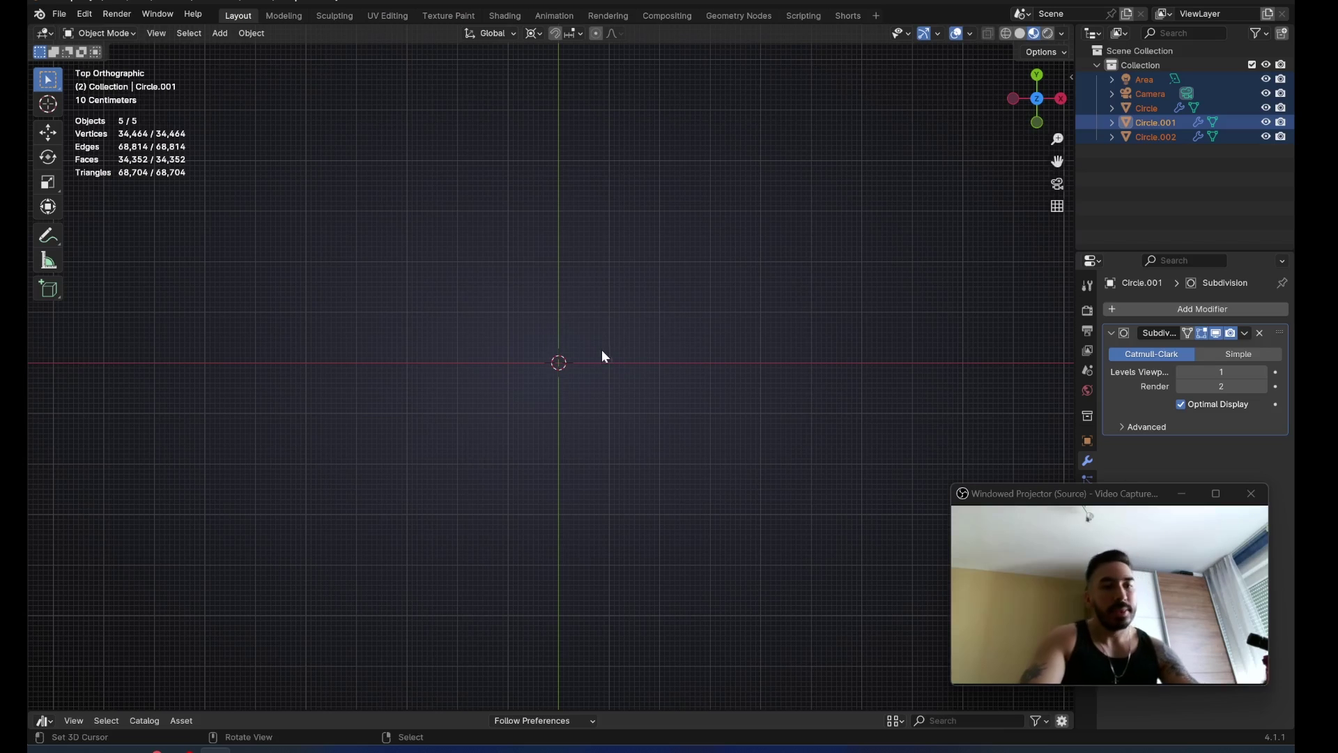
Switch to Blender and import the Old Spice image as a plane
{"action": "key", "text": "shift+a"}
{"action": "mouse_move", "coordinate": [546, 459]}
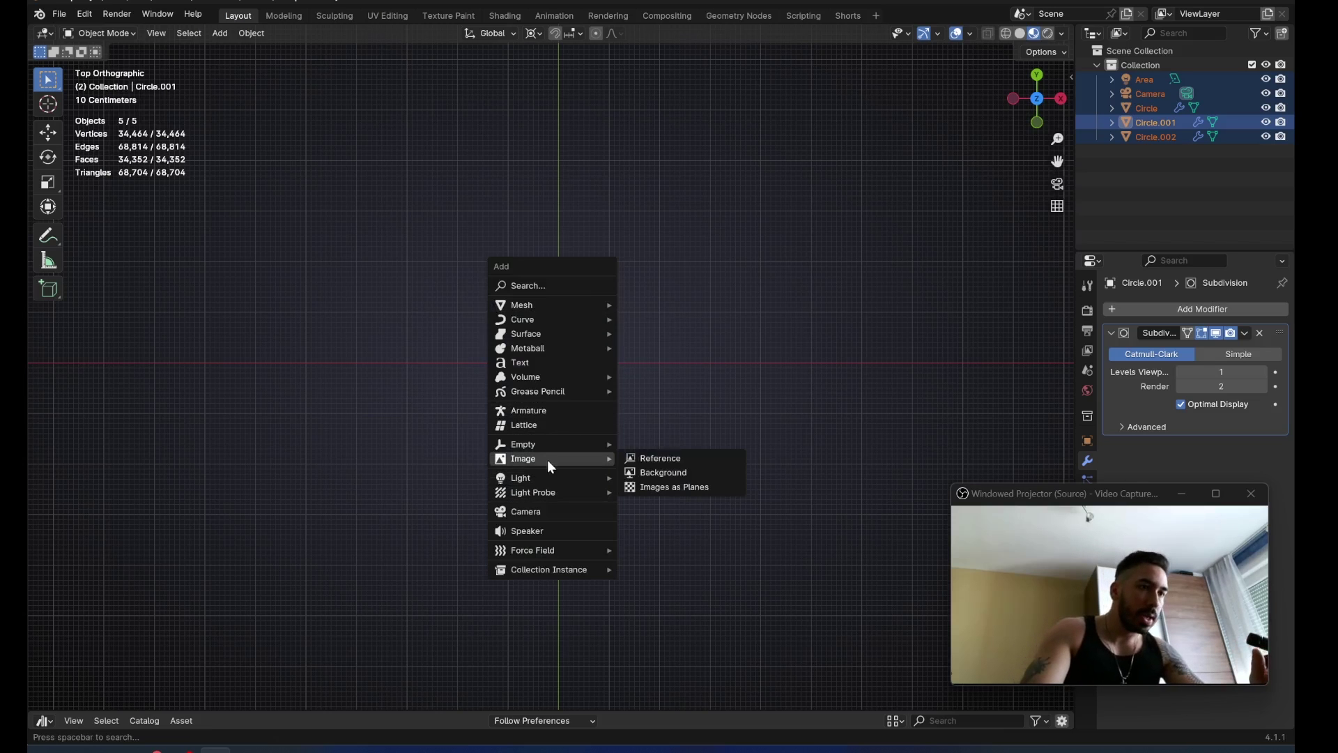
{"action": "left_click", "coordinate": [670, 481]}
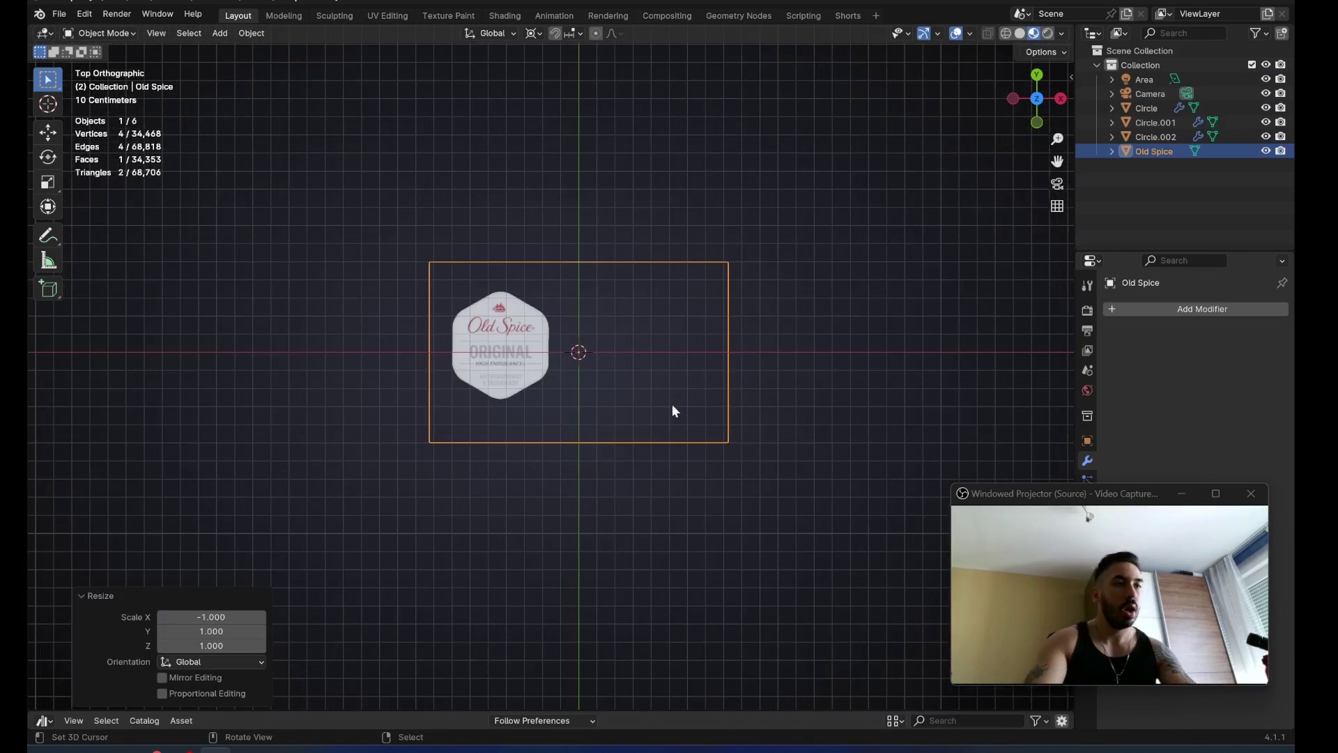
Move the Old Spice image plane about 0.443 m along X and fine-tune it so the badge is centred on the origin
{"action": "key", "text": "g"}
{"action": "key", "text": "x"}
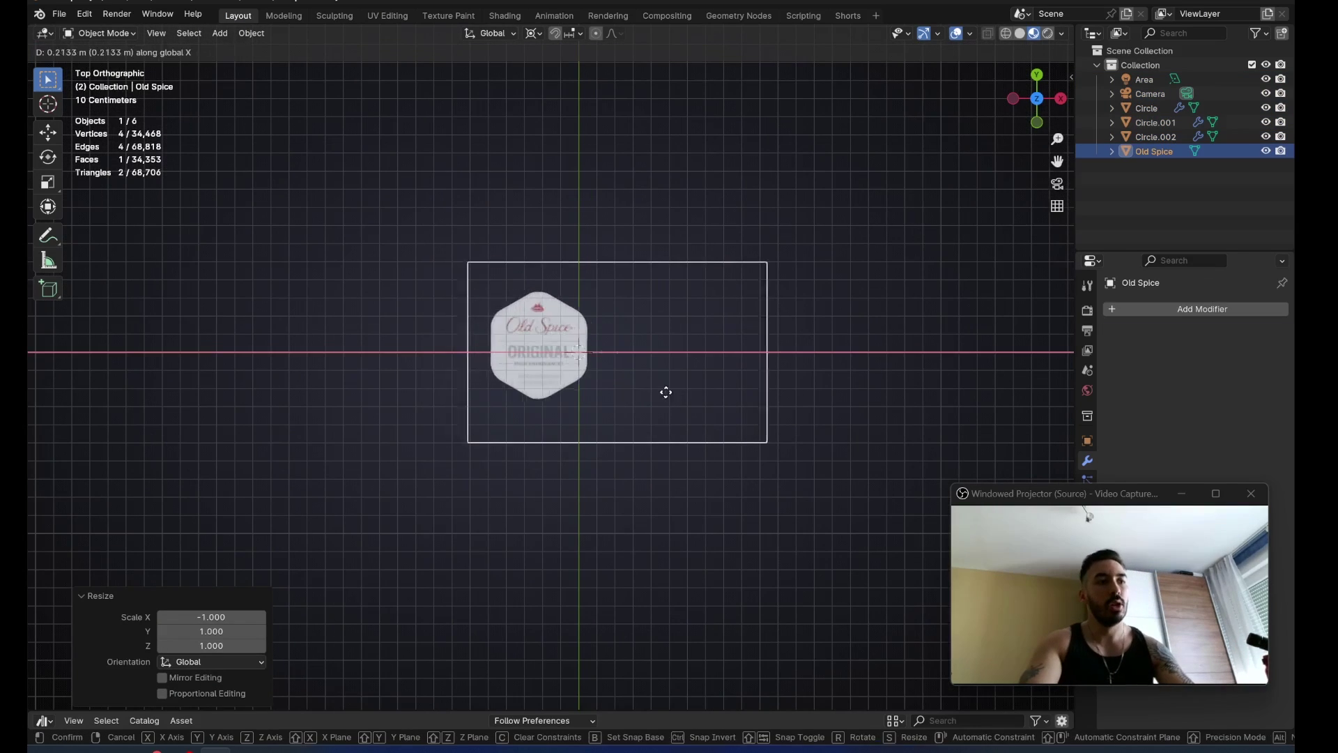
{"action": "left_click", "coordinate": [750, 404]}
{"action": "scroll", "coordinate": [688, 373], "scroll_direction": "up", "scroll_amount": 4}
{"action": "scroll", "coordinate": [689, 368], "scroll_direction": "up", "scroll_amount": 1}
{"action": "middle_click_drag", "start_coordinate": [688, 368], "coordinate": [641, 391], "text": "shift"}
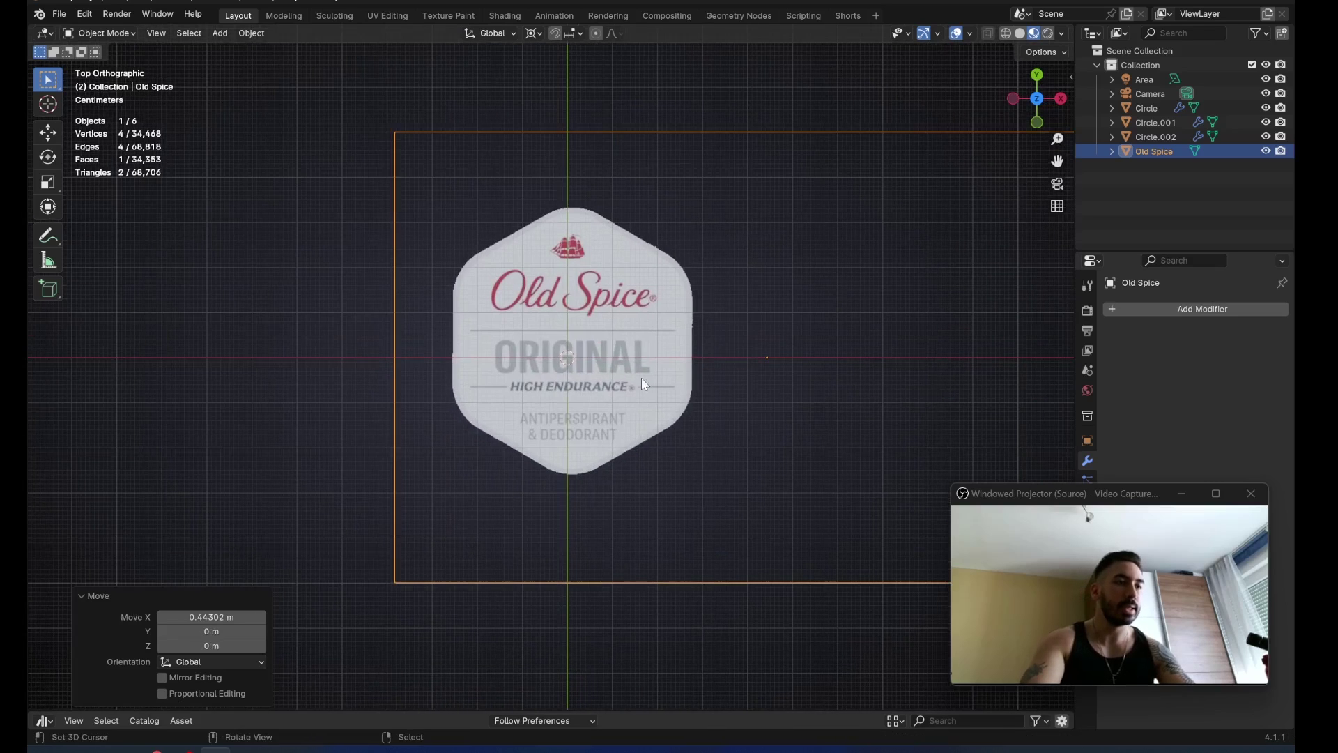
{"action": "key", "text": "g"}
{"action": "left_click", "coordinate": [638, 388]}
Add a circle mesh over the badge and set its vertices to 6
{"action": "key", "text": "shift+a"}
{"action": "mouse_move", "coordinate": [621, 192]}
{"action": "left_click", "coordinate": [730, 219]}
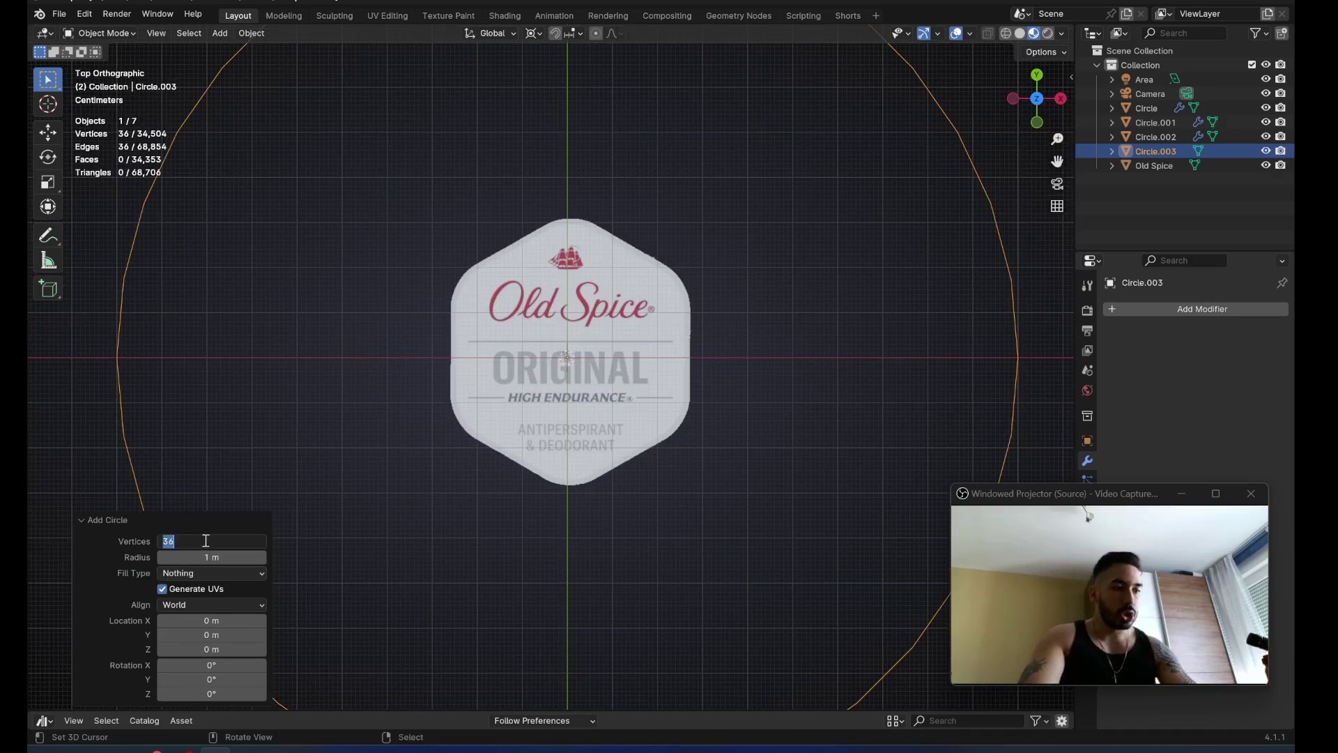
{"action": "type", "text": "6"}
{"action": "key", "text": "Return"}
Scale the hexagon's vertices to about 0.34 so it just surrounds the badge, and fill it with a face
{"action": "key", "text": "Tab"}
{"action": "key", "text": "s"}
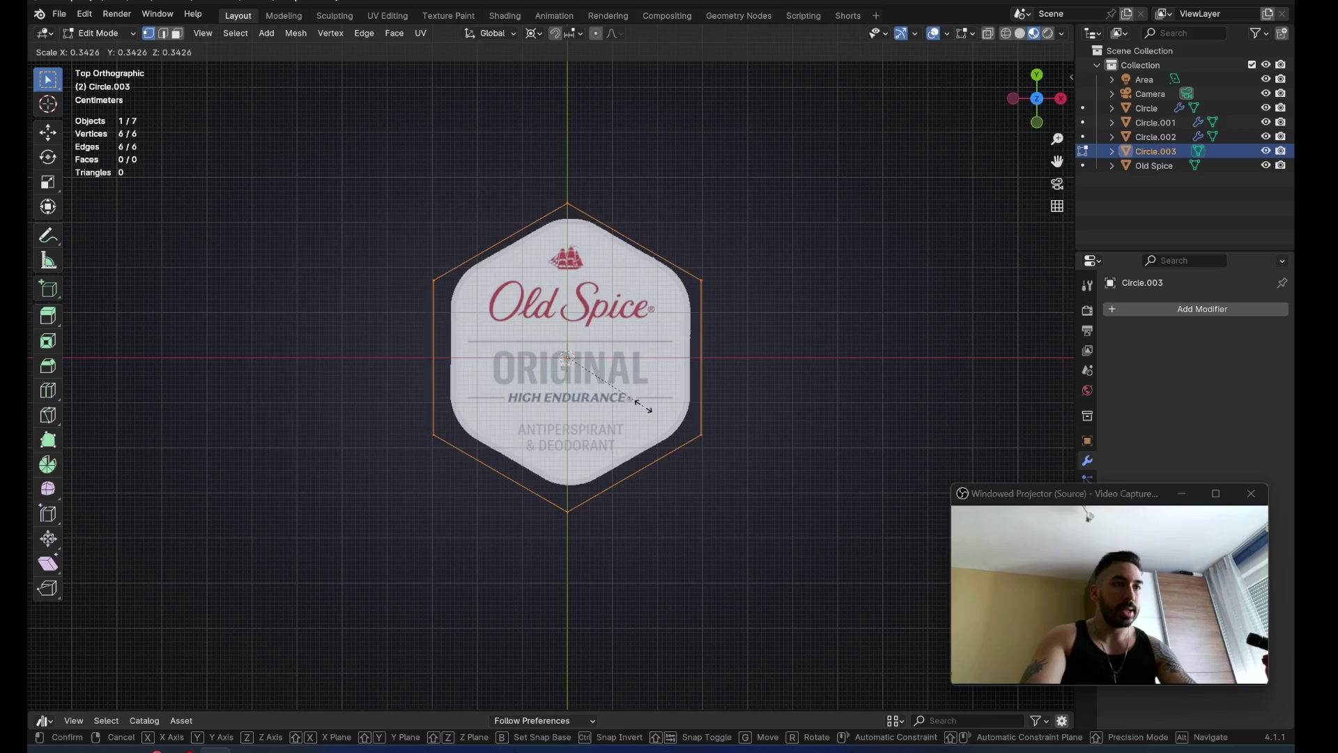
{"action": "left_click", "coordinate": [638, 402]}
{"action": "key", "text": "f"}
{"action": "scroll", "coordinate": [576, 289], "scroll_direction": "up", "scroll_amount": 3}
{"action": "key", "text": "alt+a"}
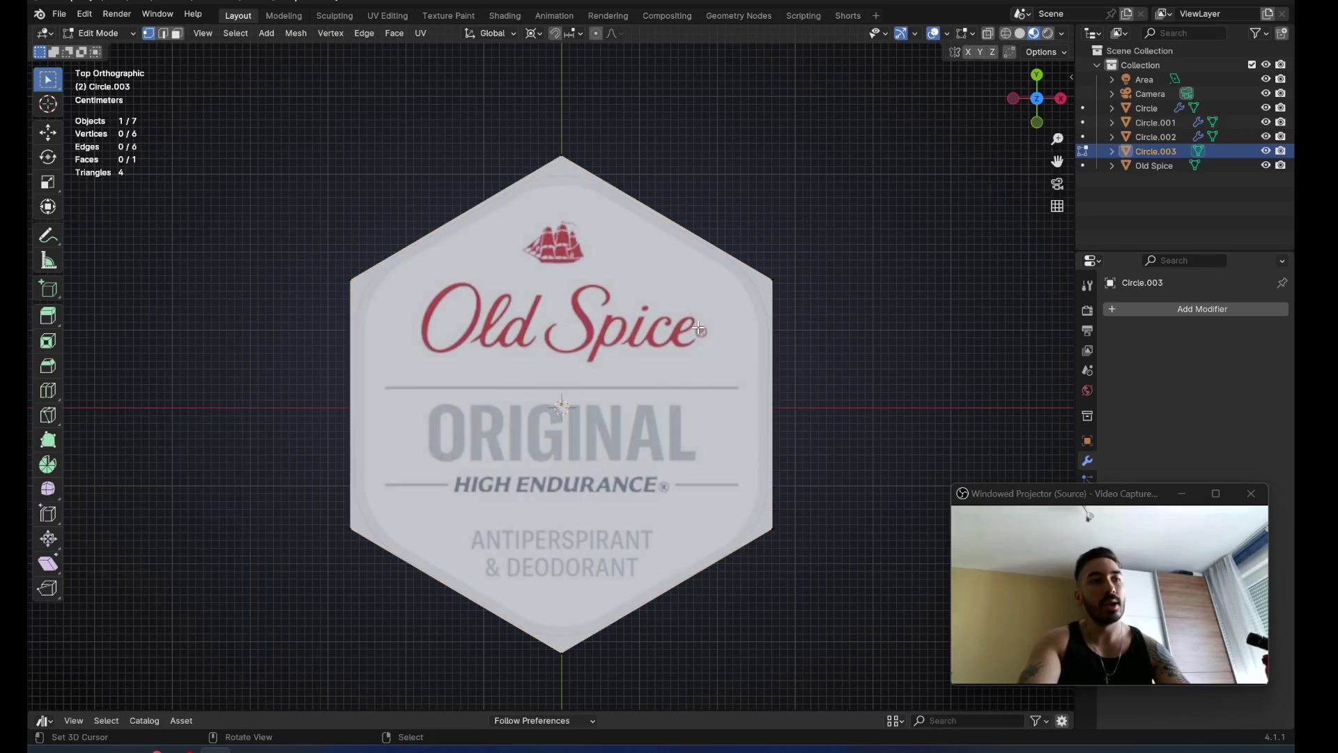
Bevel the hexagon's corner vertices with many segments to match the badge's rounded outline
{"action": "key", "text": "a"}
{"action": "key", "text": "ctrl+shift+b"}
{"action": "scroll", "coordinate": [745, 383], "scroll_direction": "up", "scroll_amount": 3}
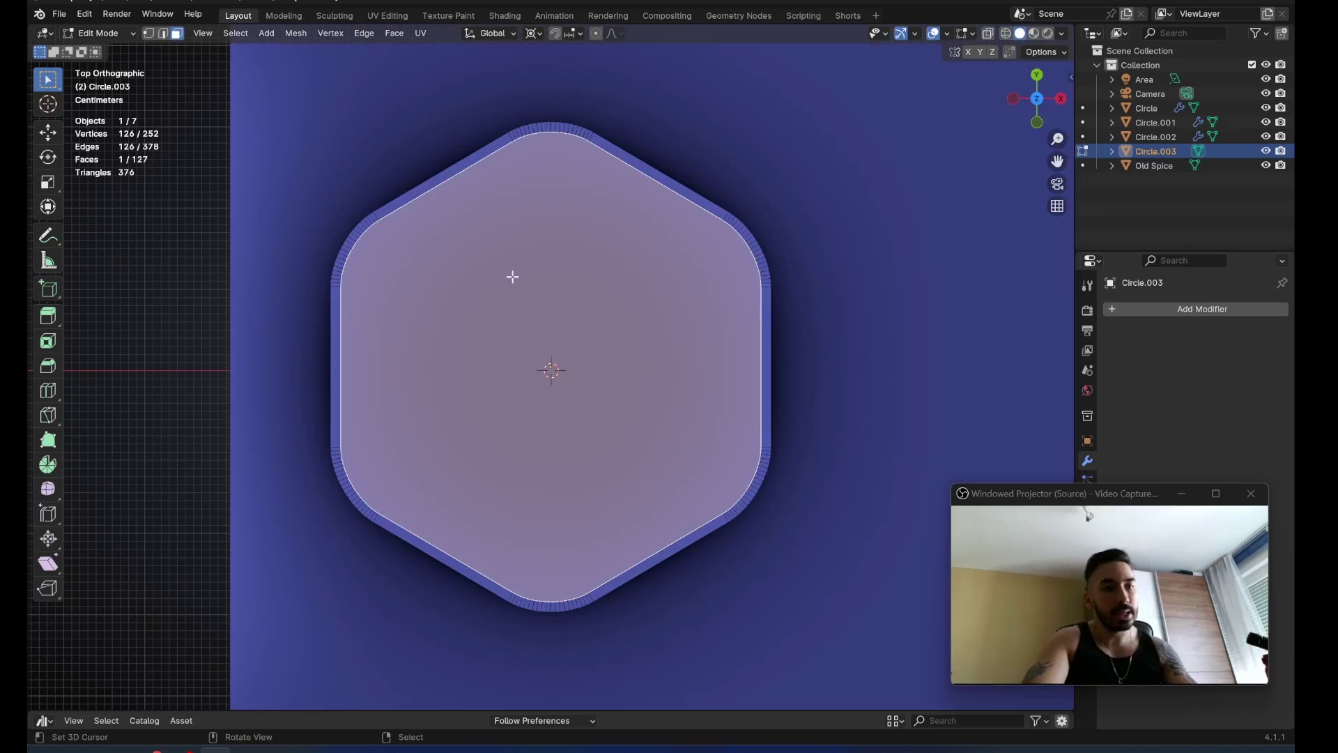
Delete the hexagon's inset inner face to leave a thin ring, and give the ring a new material
{"action": "key", "text": "x"}
{"action": "left_click", "coordinate": [438, 330]}
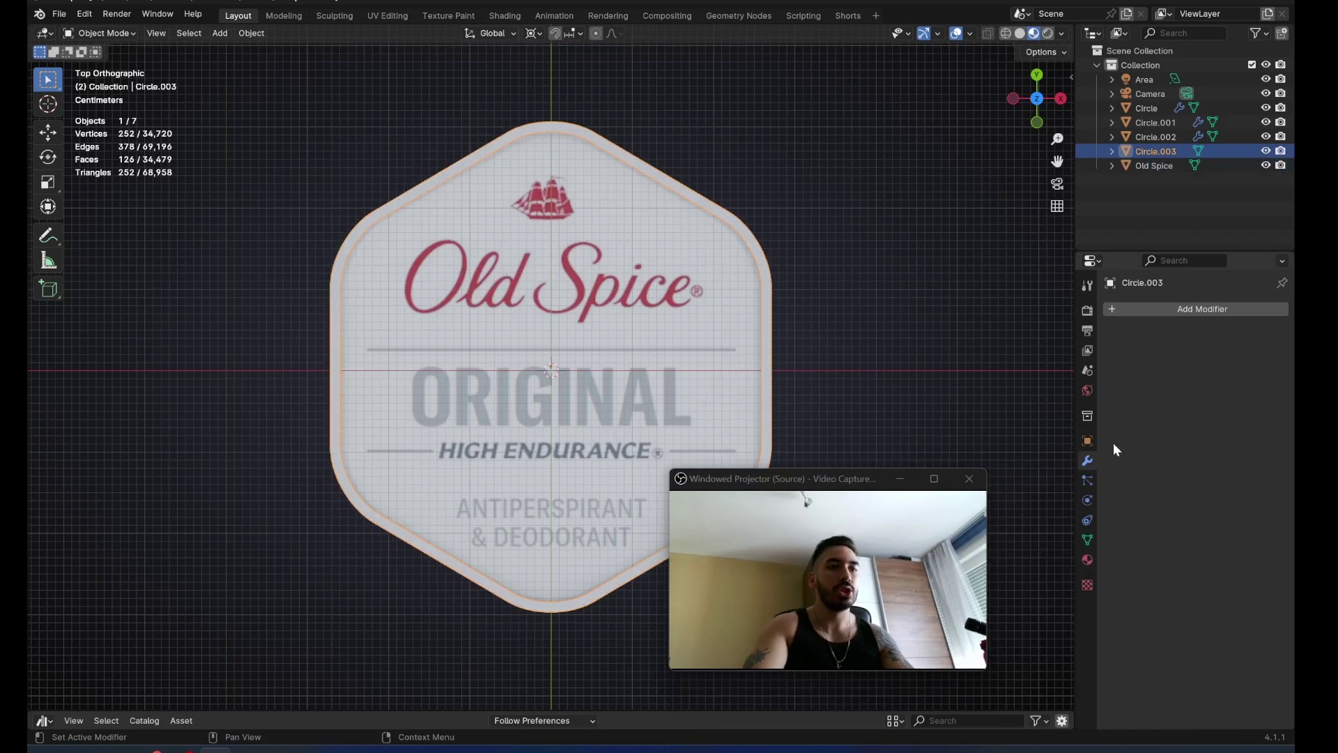
{"action": "left_click", "coordinate": [1087, 560]}
{"action": "left_click", "coordinate": [1223, 370]}
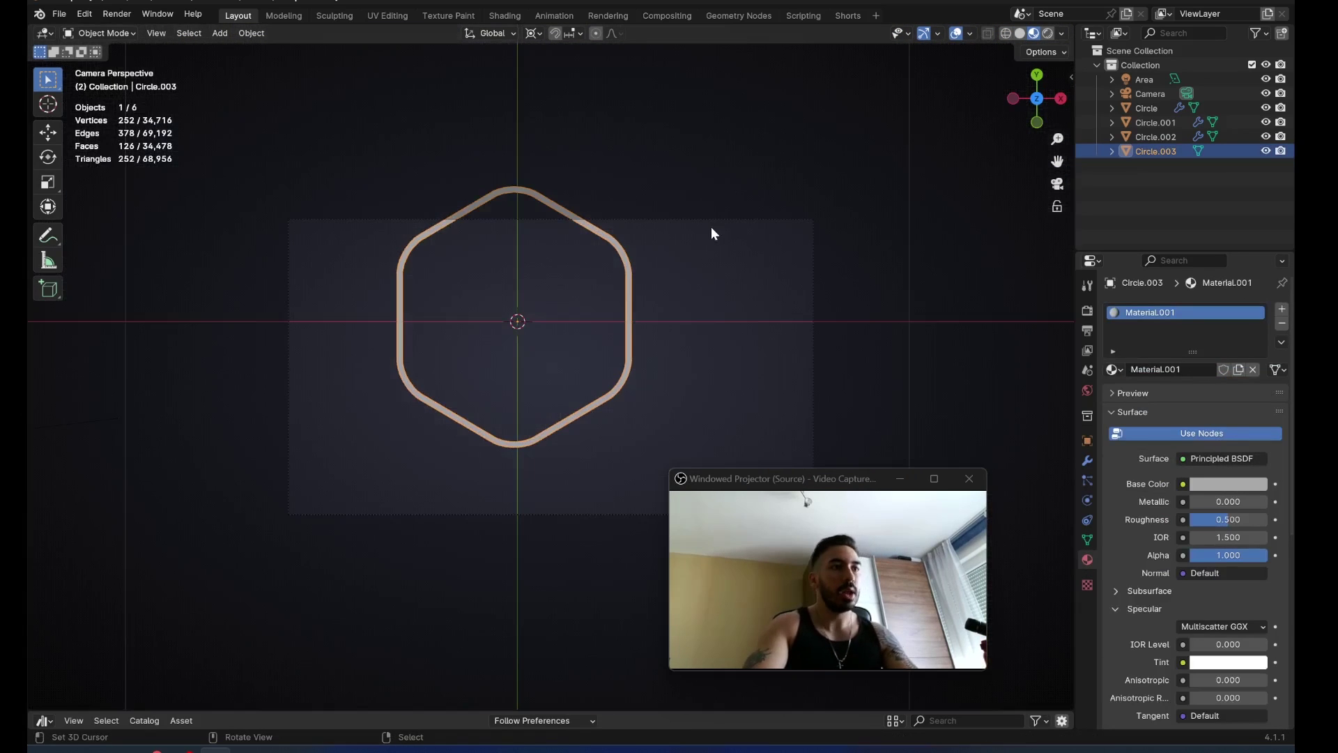
Move the camera in the camera view so the hexagonal ring sits in the middle of its frame
{"action": "left_click", "coordinate": [702, 221]}
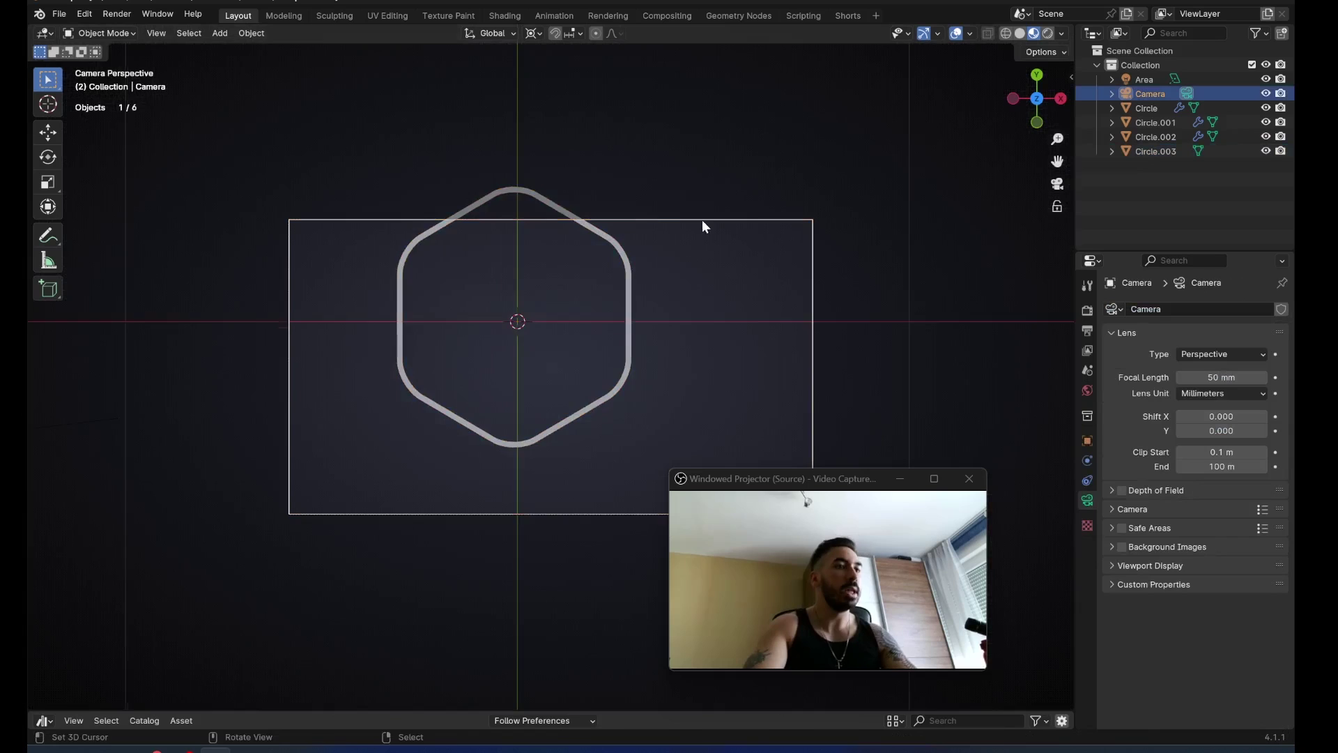
{"action": "key", "text": "g"}
{"action": "left_click", "coordinate": [696, 219]}
Make the camera orthographic, use a 1080 × 1080 px resolution and lower the orthographic scale until the ring nearly fills the frame
{"action": "left_click", "coordinate": [1087, 329]}
{"action": "left_click", "coordinate": [1087, 499]}
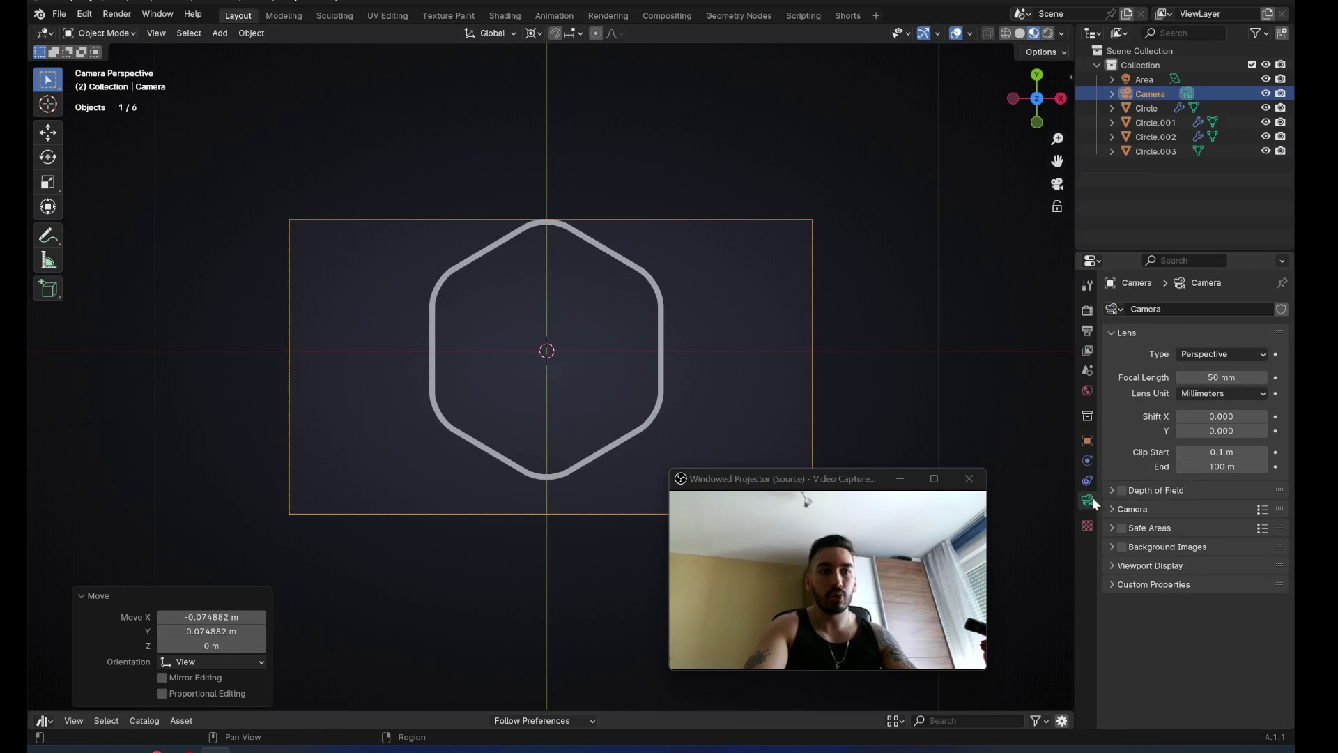
{"action": "left_click", "coordinate": [1208, 386]}
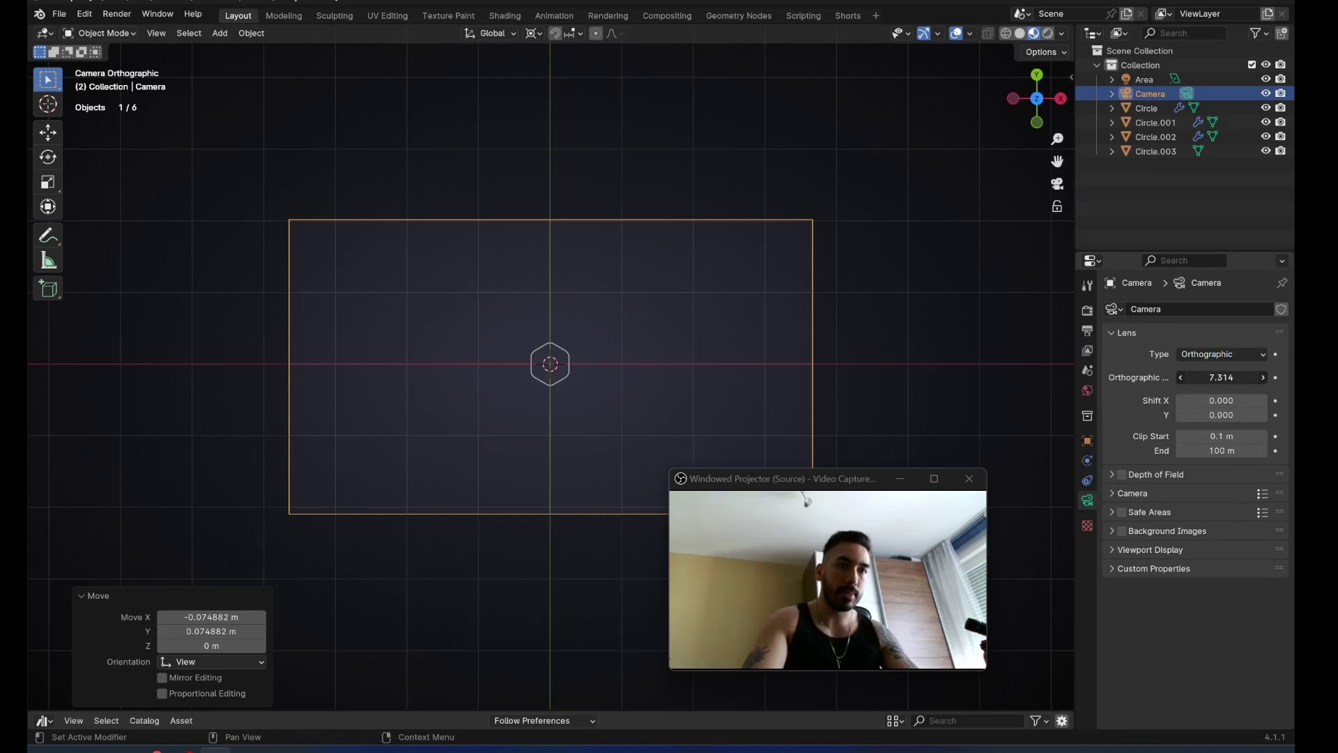
{"action": "left_click_drag", "start_coordinate": [1221, 377], "coordinate": [1182, 377]}
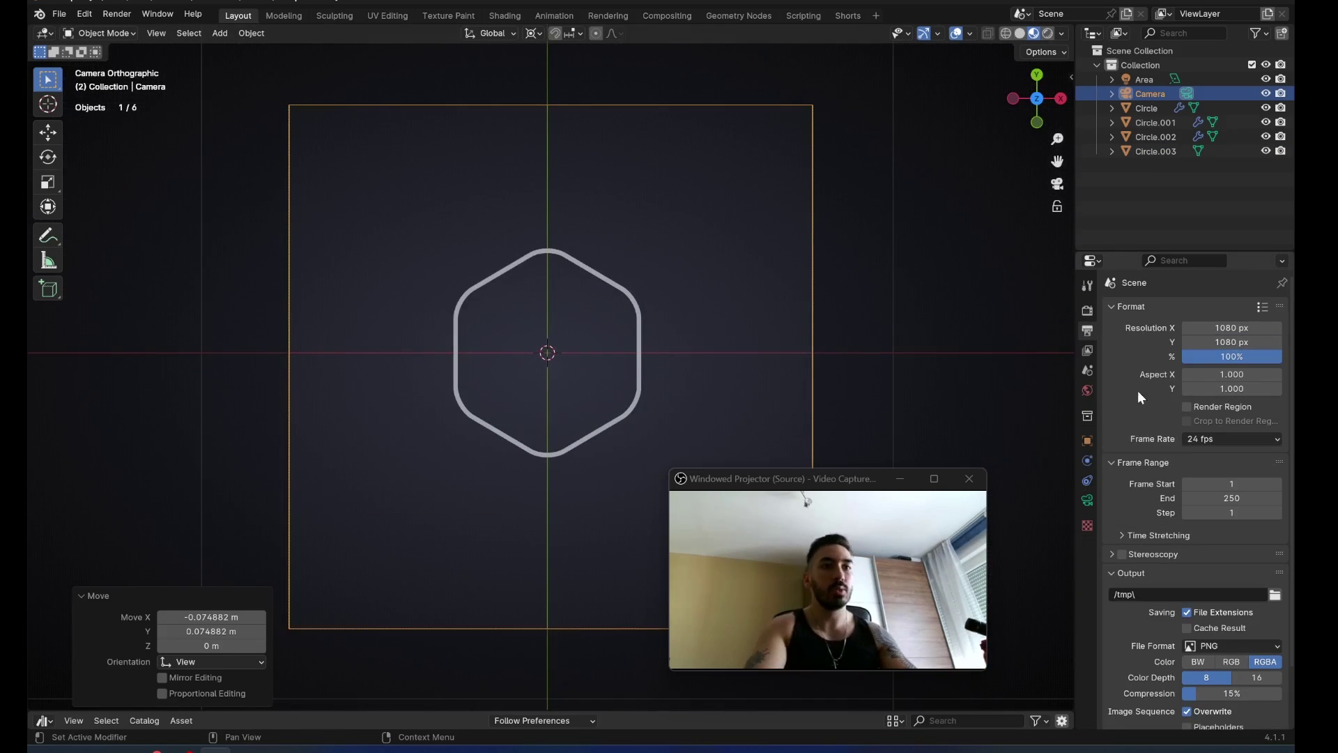
{"action": "left_click", "coordinate": [1088, 499]}
{"action": "left_click_drag", "start_coordinate": [1221, 377], "coordinate": [1185, 377]}
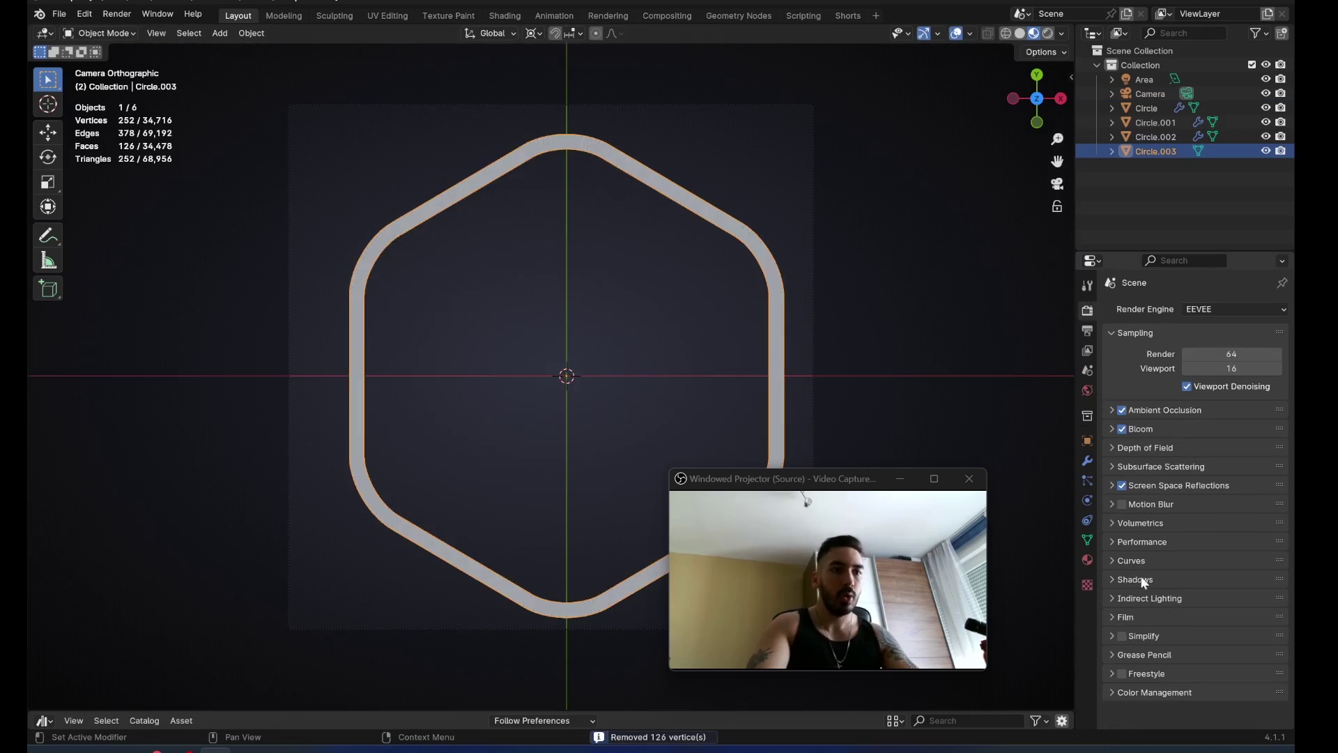
Enable a transparent film background for the EEVEE render
{"action": "left_click", "coordinate": [1147, 613]}
{"action": "scroll", "coordinate": [1156, 616], "scroll_direction": "down", "scroll_amount": 1}
{"action": "left_click", "coordinate": [1180, 621]}
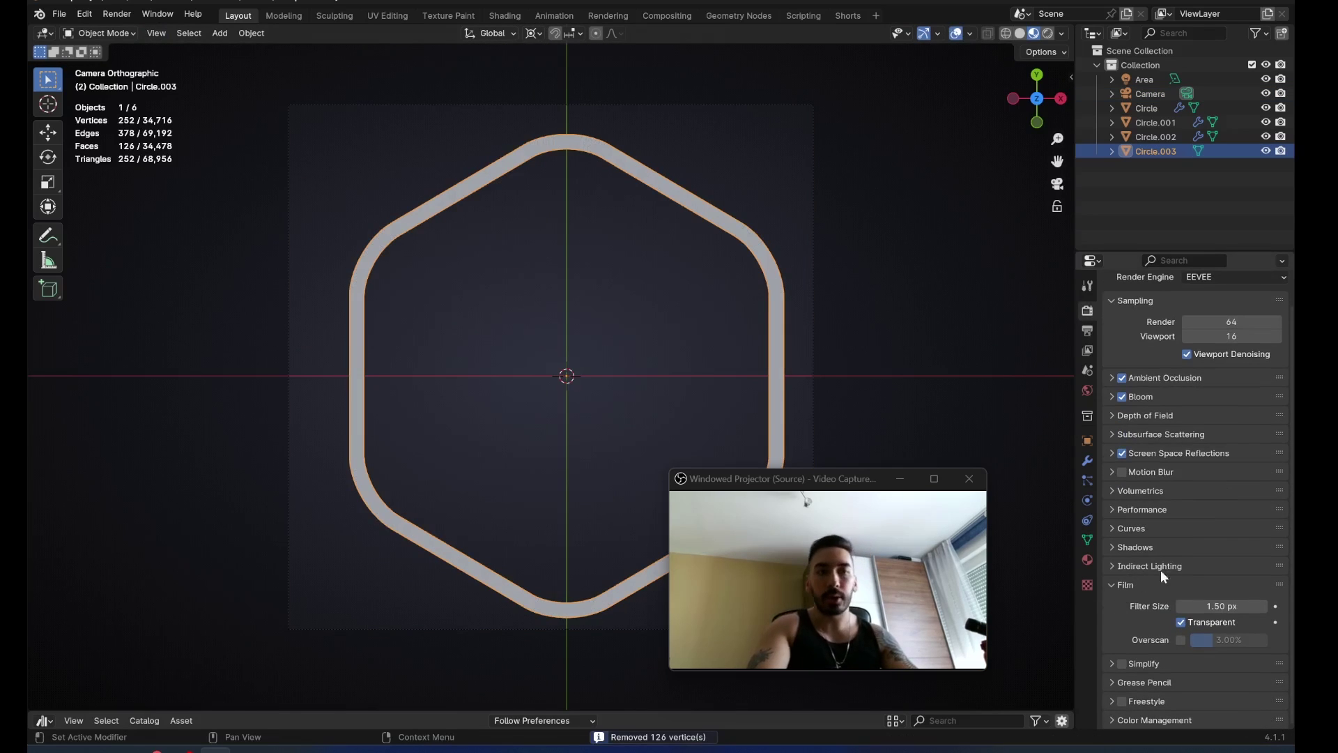
{"action": "left_click_drag", "start_coordinate": [785, 478], "coordinate": [900, 496]}
Render the hexagonal ring and save the result as an RGBA PNG on the Desktop
{"action": "left_click", "coordinate": [116, 14]}
{"action": "left_click", "coordinate": [139, 31]}
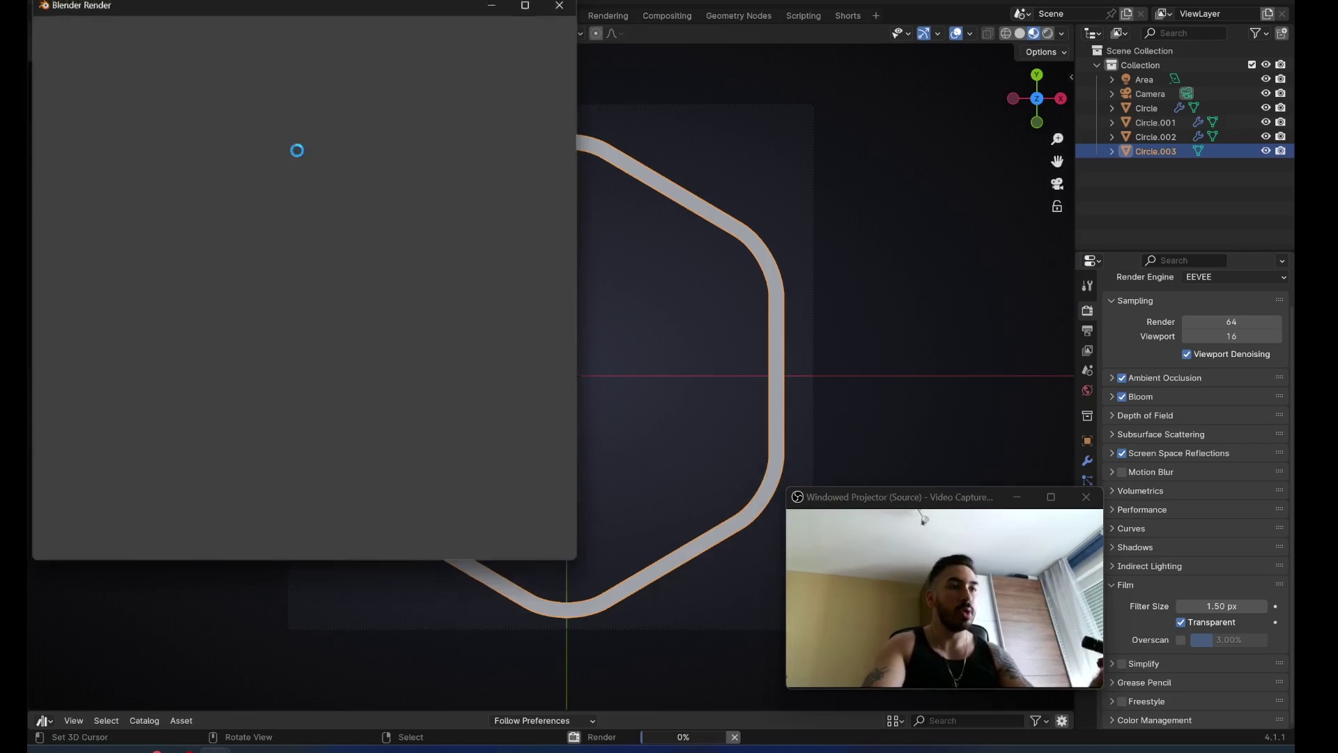
{"action": "left_click", "coordinate": [158, 13]}
{"action": "left_click", "coordinate": [213, 154]}
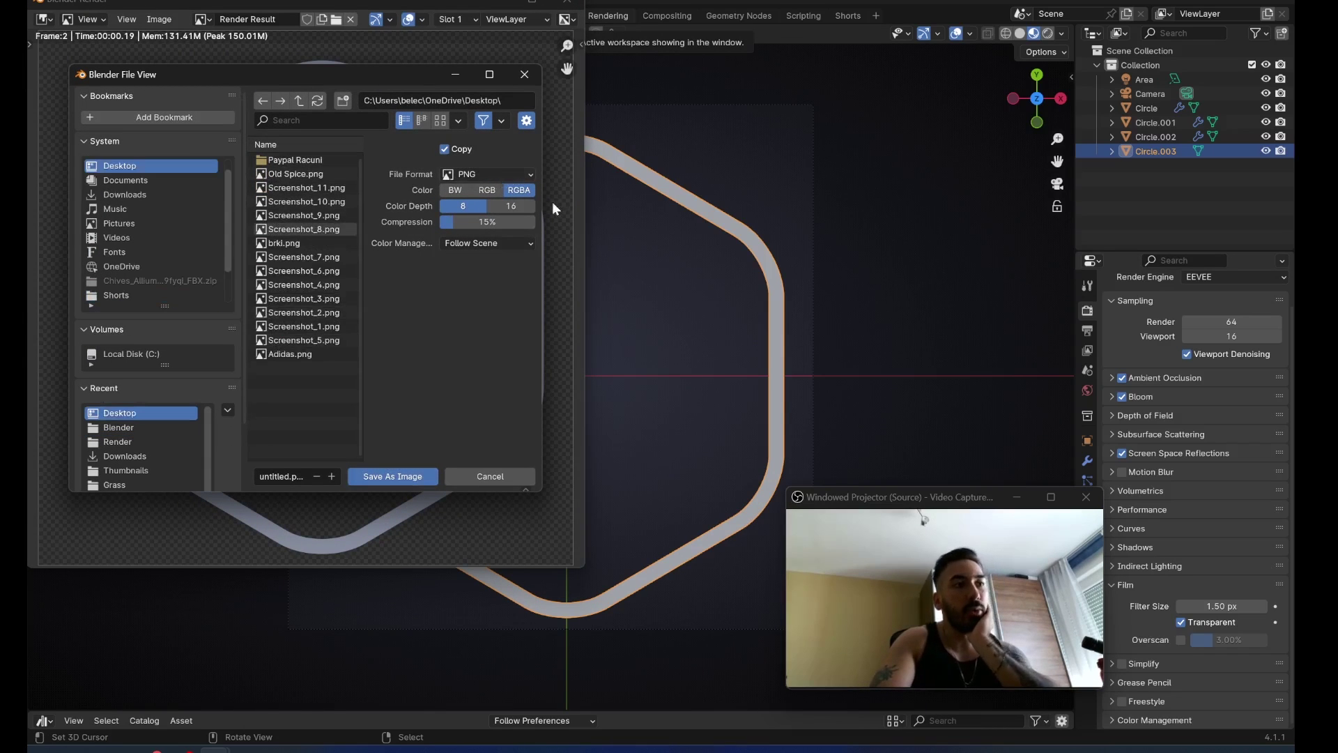
{"action": "left_click", "coordinate": [394, 475]}
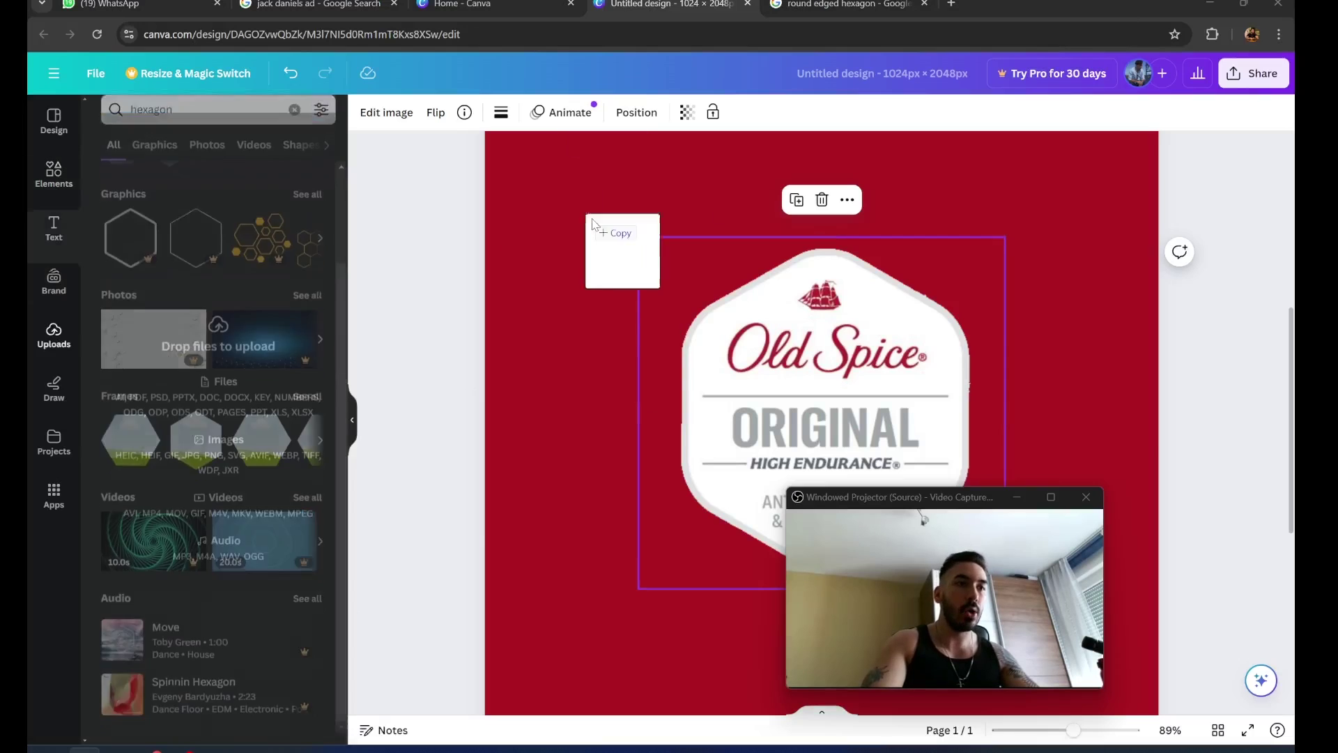
Bring the rendered ring into the Canva design, then shrink and align it over the badge's outer edge
{"action": "left_click_drag", "start_coordinate": [618, 245], "coordinate": [698, 341]}
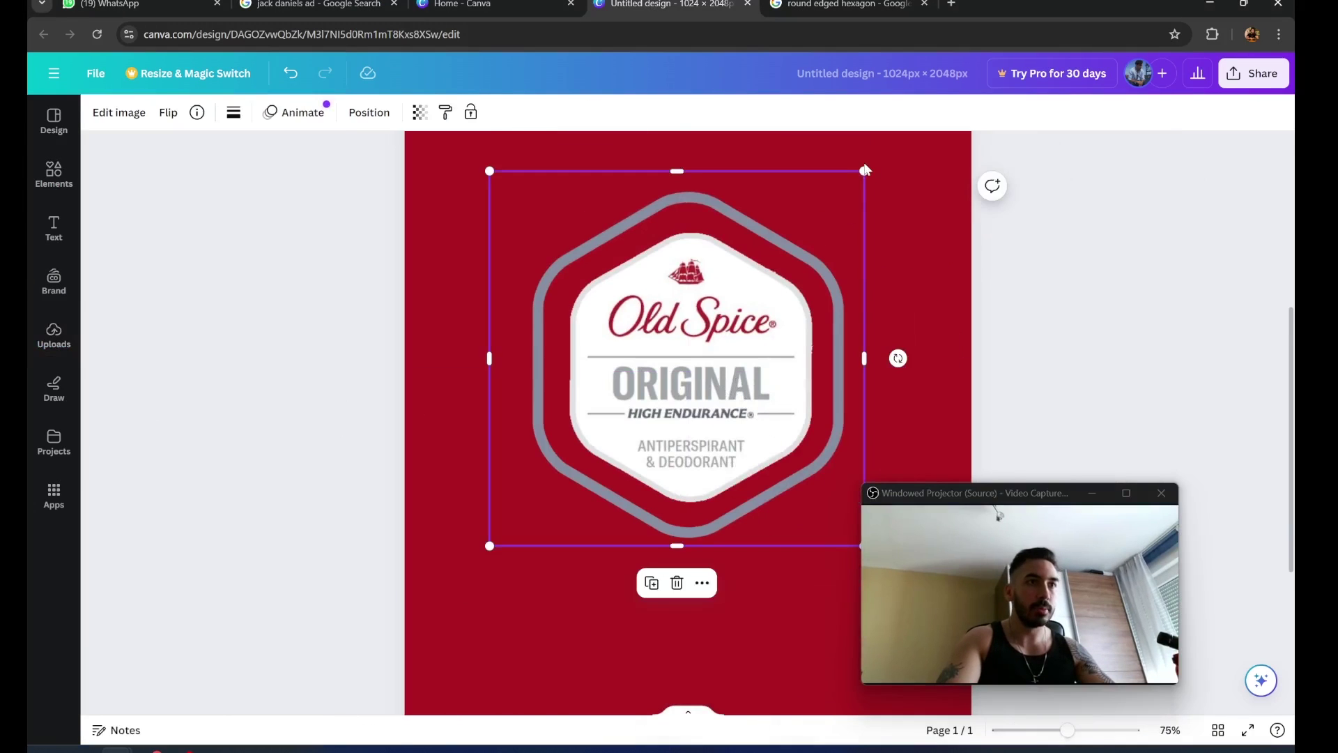
{"action": "left_click_drag", "start_coordinate": [866, 171], "coordinate": [830, 205]}
{"action": "left_click_drag", "start_coordinate": [728, 320], "coordinate": [734, 314]}
{"action": "scroll", "coordinate": [596, 378], "scroll_direction": "up", "scroll_amount": 5, "text": "ctrl"}
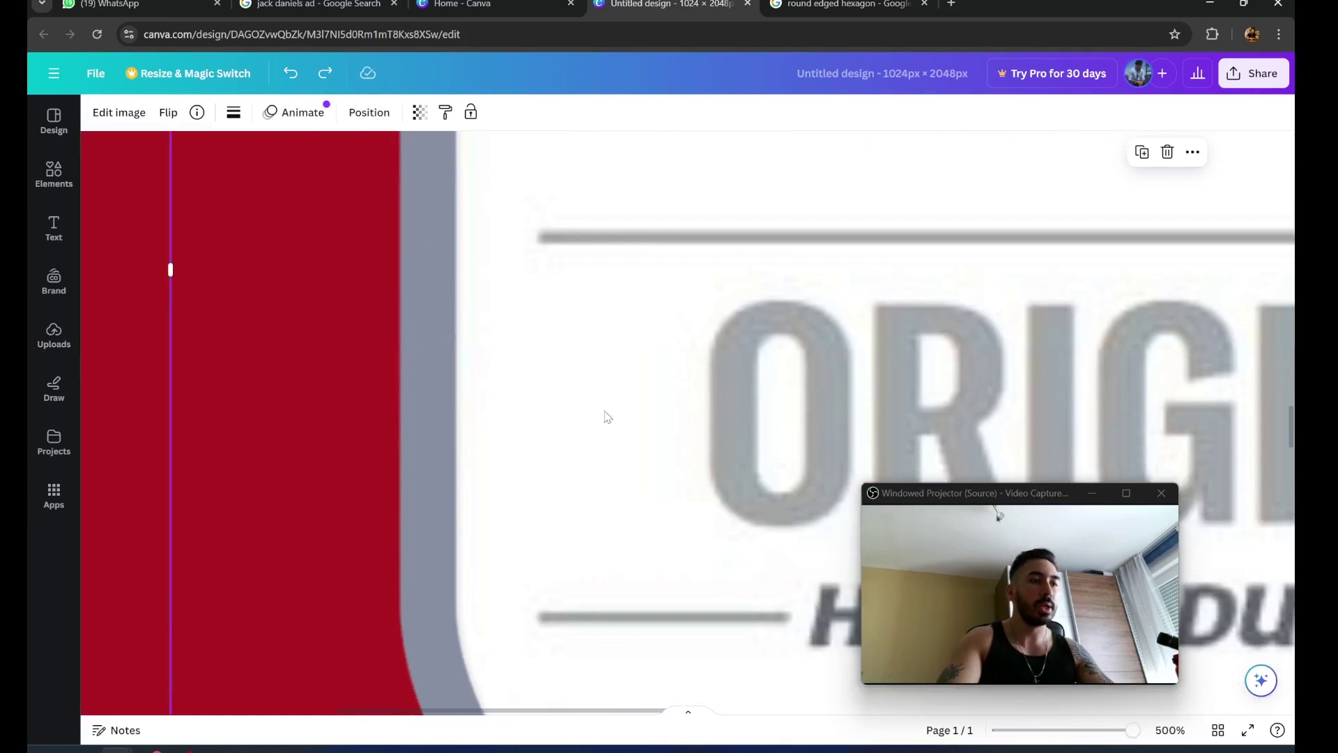
{"action": "scroll", "coordinate": [542, 416], "scroll_direction": "down", "scroll_amount": 5}
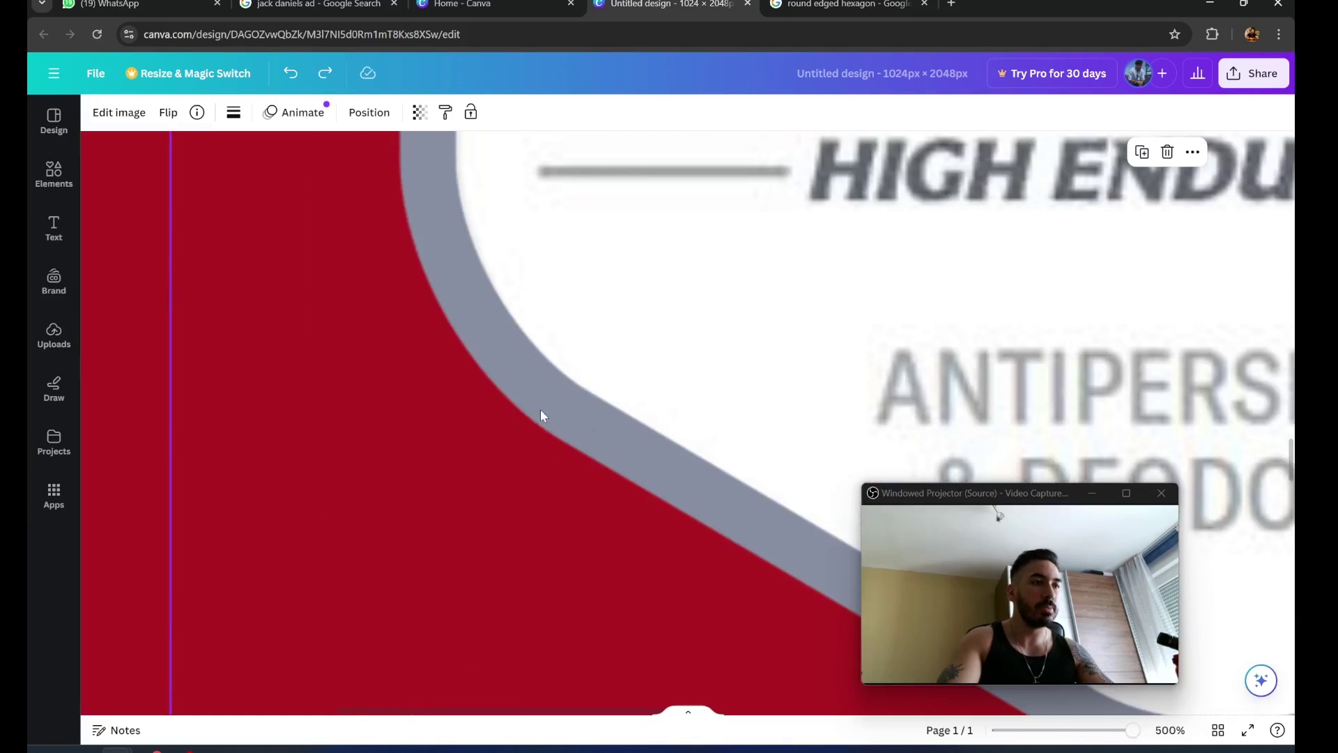
Adjust the ring image so its blue-grey color becomes a light neutral grey border around the badge
{"action": "left_click", "coordinate": [119, 114]}
{"action": "left_click", "coordinate": [217, 126]}
{"action": "scroll", "coordinate": [608, 271], "scroll_direction": "down", "scroll_amount": 4, "text": "ctrl"}
{"action": "scroll", "coordinate": [655, 266], "scroll_direction": "up", "scroll_amount": 2, "text": "ctrl"}
{"action": "left_click_drag", "start_coordinate": [187, 484], "coordinate": [254, 486]}
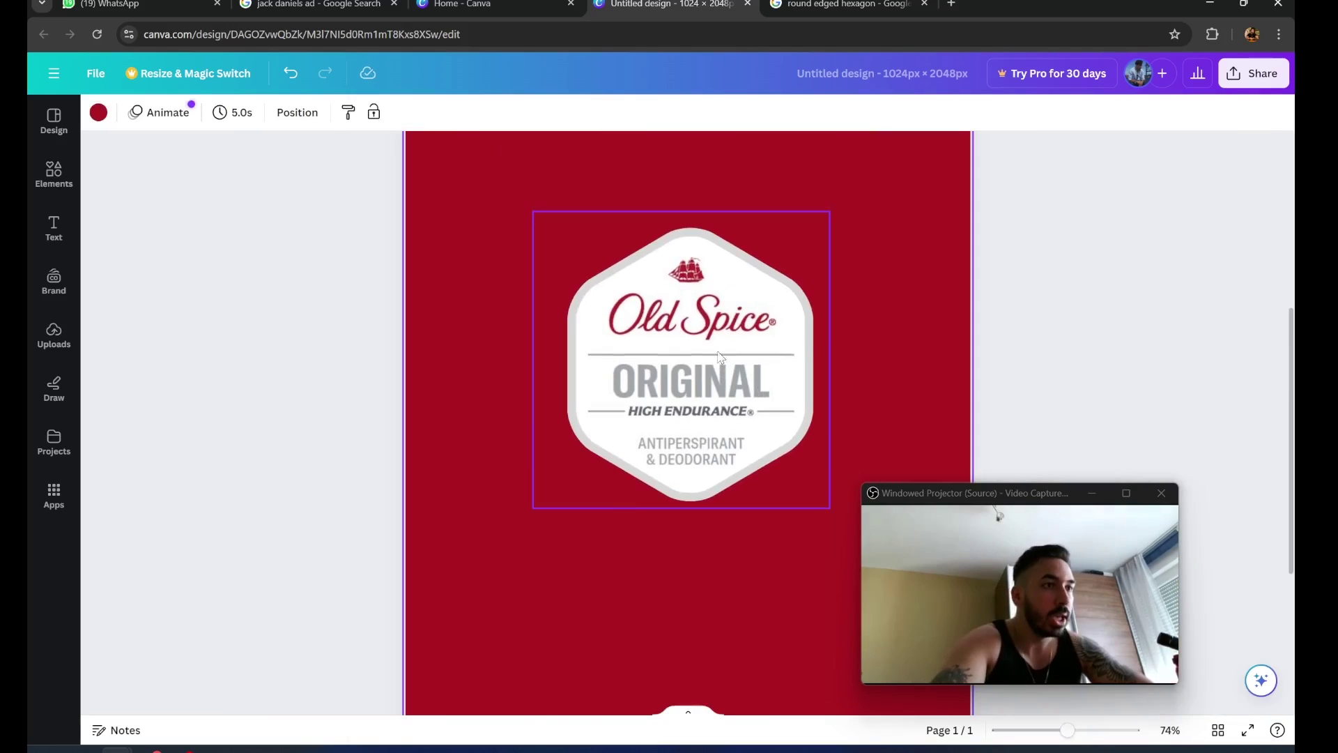
{"action": "left_click", "coordinate": [720, 356]}
{"action": "left_click", "coordinate": [861, 335]}
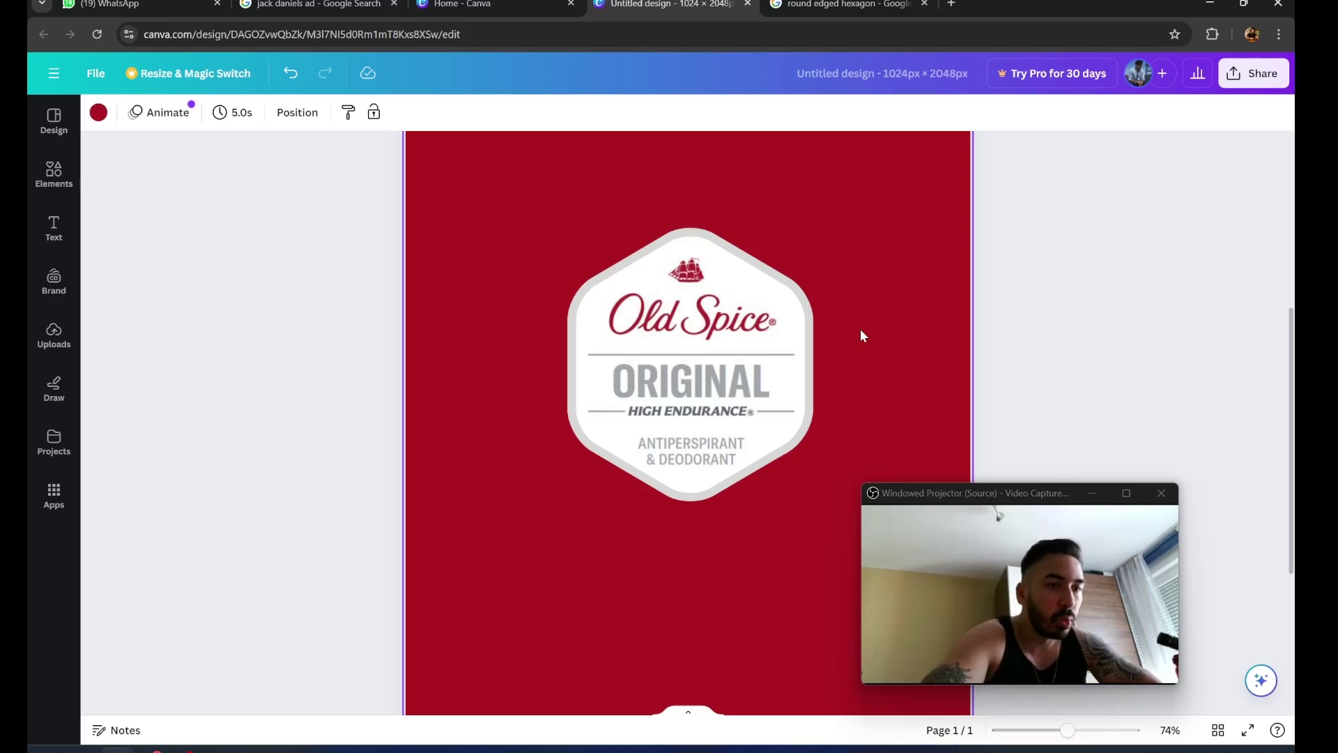
Add a text box reading "48H FRESH" and centre it horizontally above the badge
{"action": "left_click", "coordinate": [53, 226]}
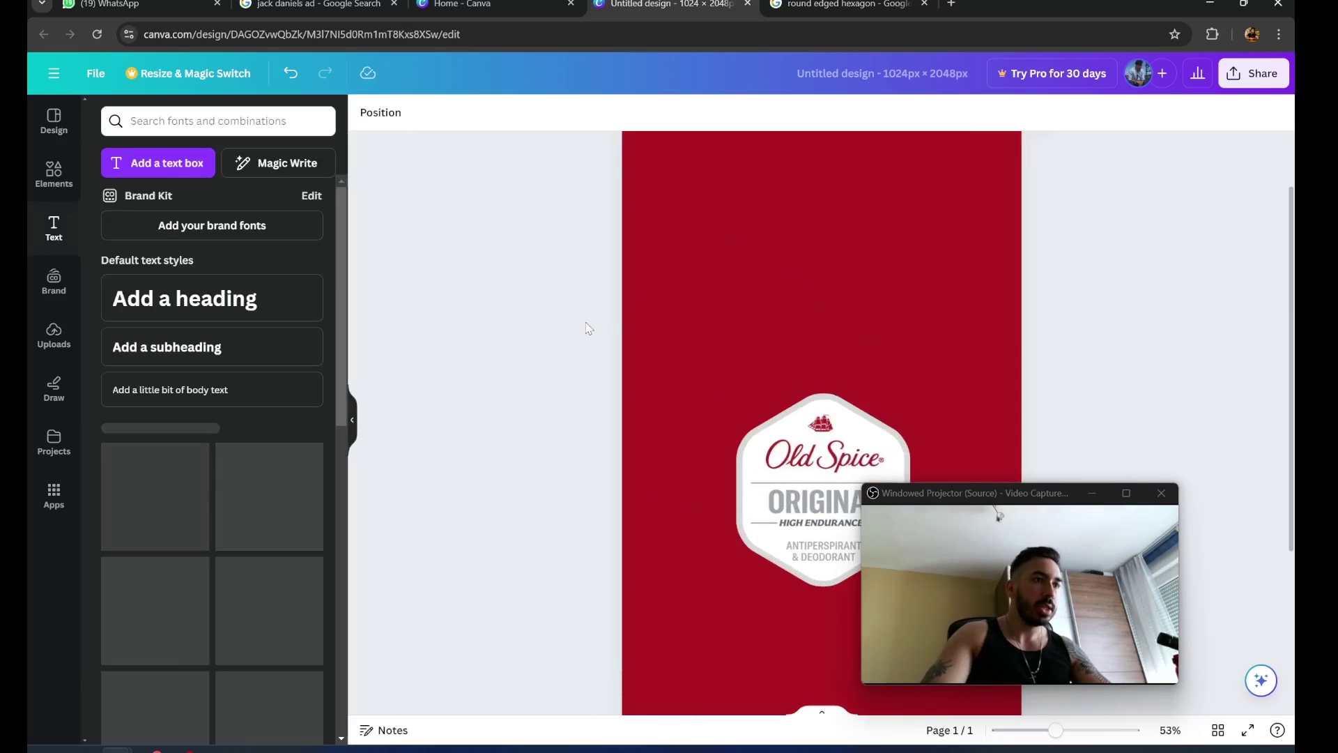
{"action": "left_click", "coordinate": [157, 163]}
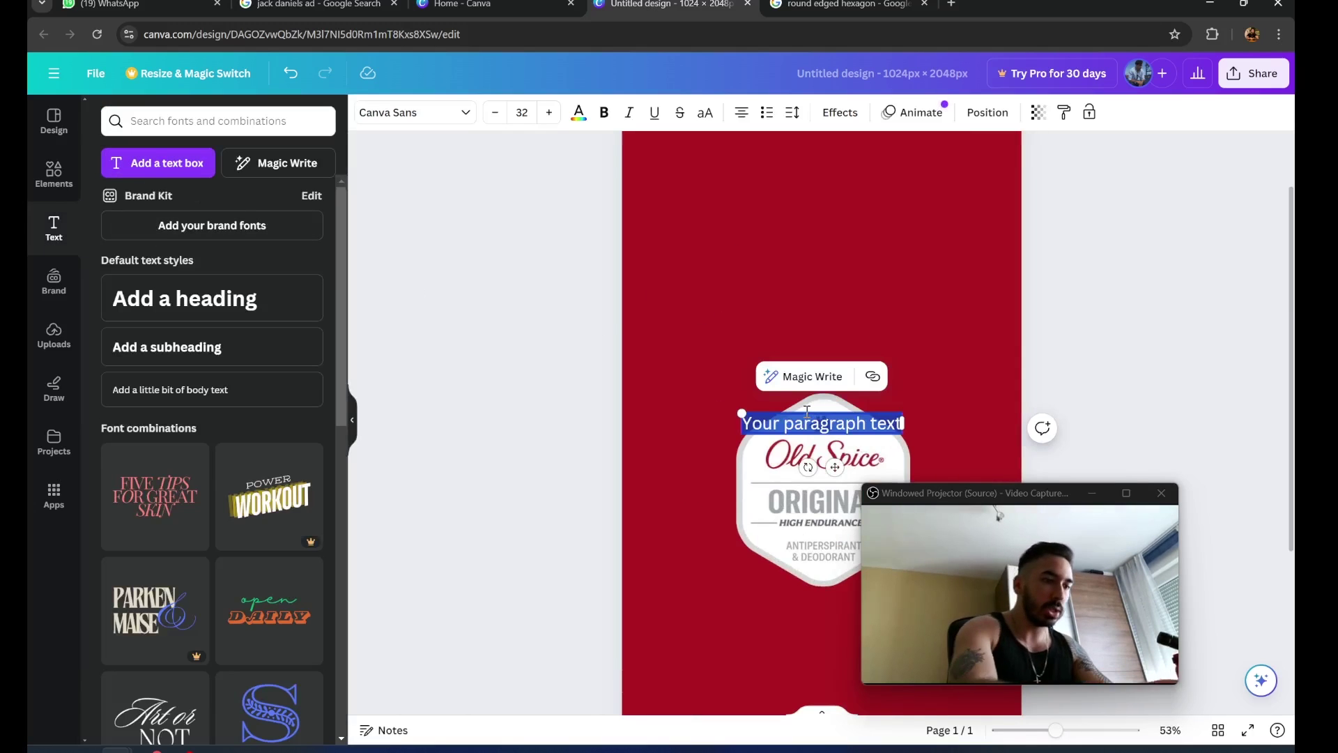
{"action": "left_click_drag", "start_coordinate": [741, 414], "coordinate": [831, 286]}
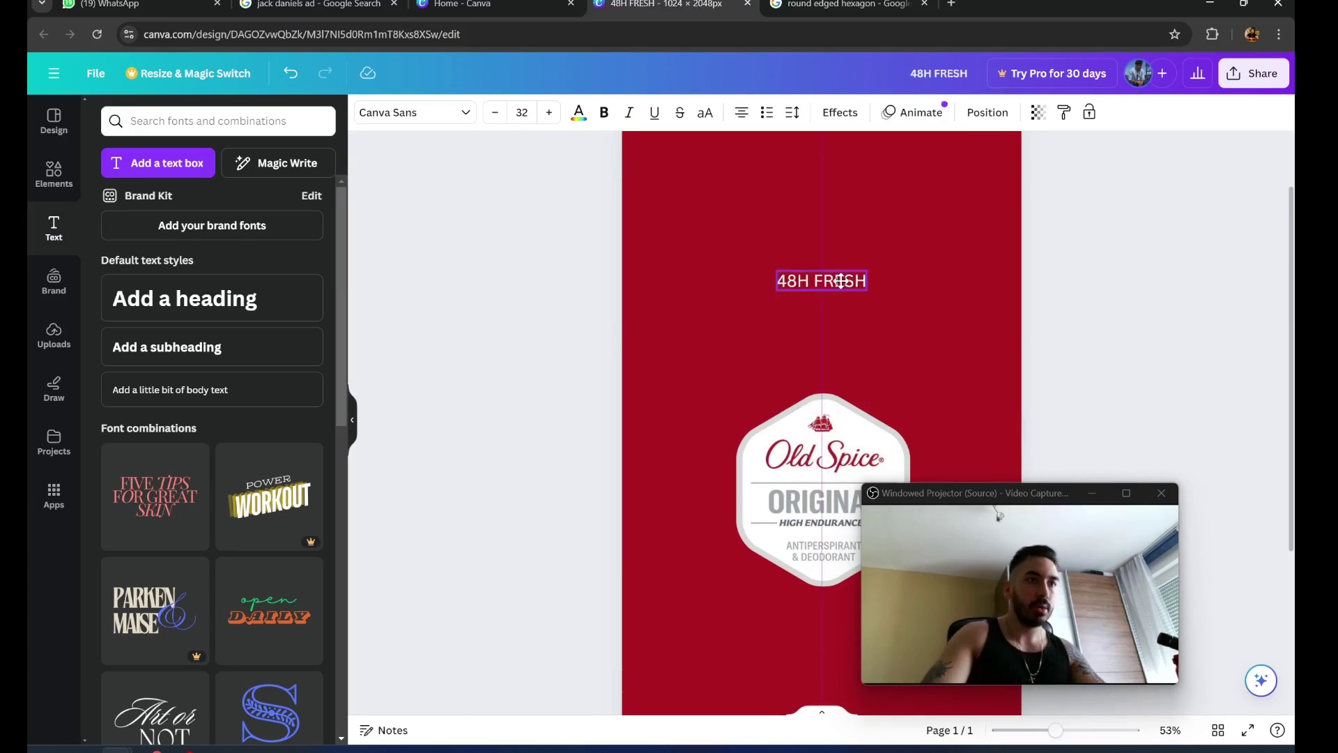
Set the "48H FRESH" text to Arial in the light grey from the badge's photo colors, and enlarge it
{"action": "left_click", "coordinate": [400, 114]}
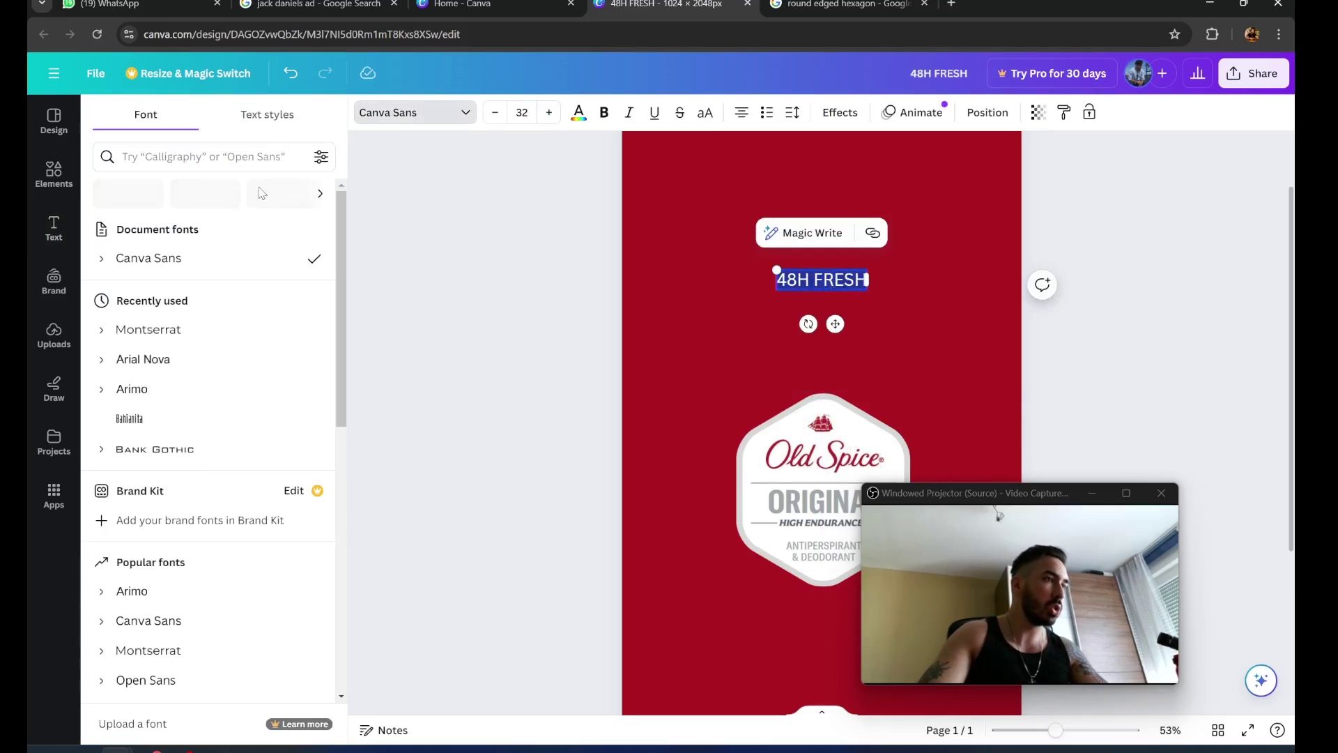
{"action": "type", "text": "ari"}
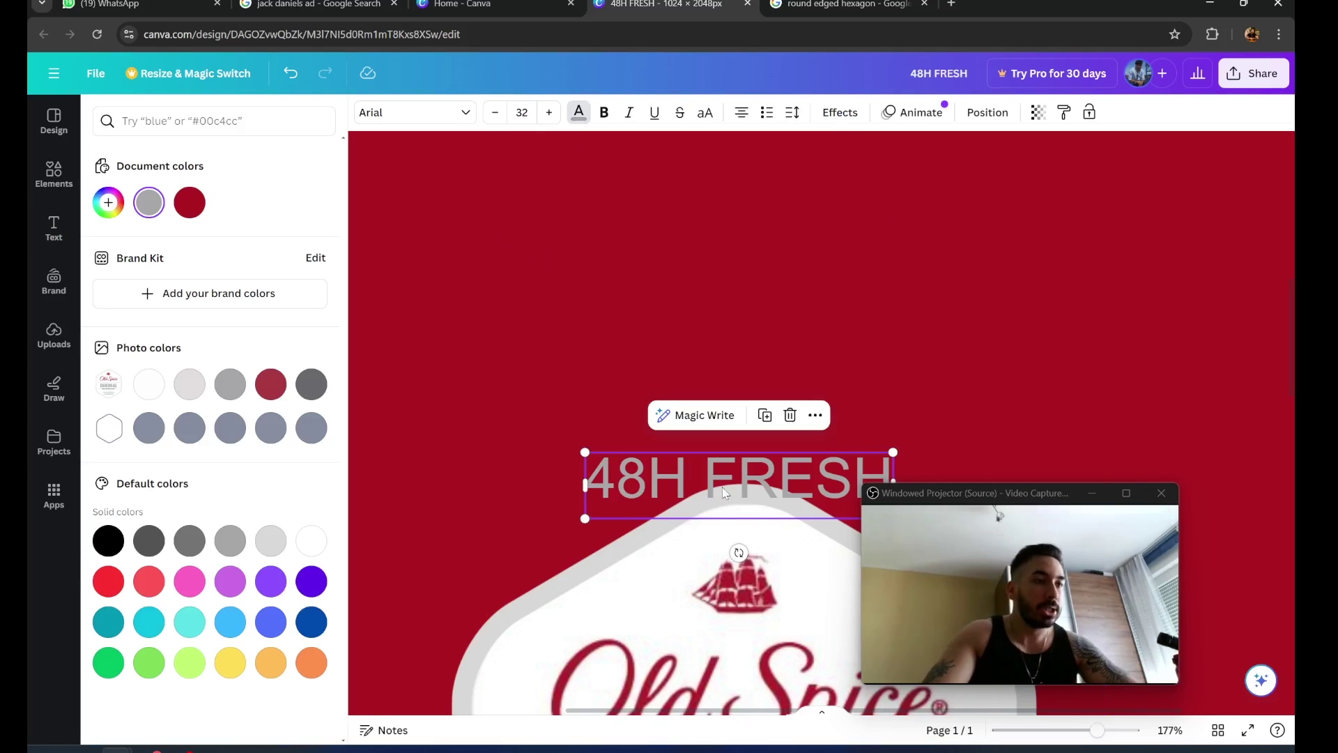
{"action": "scroll", "coordinate": [694, 545], "scroll_direction": "down", "scroll_amount": 3}
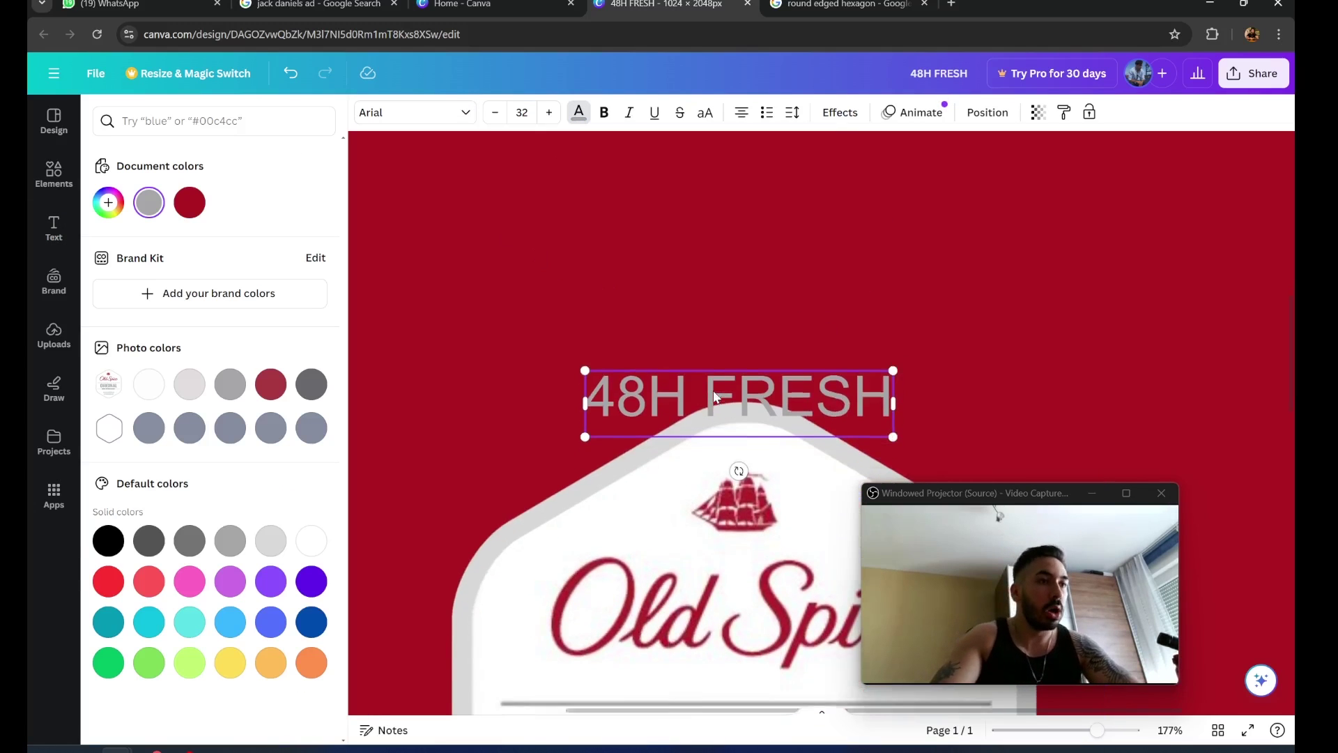
{"action": "left_click", "coordinate": [189, 384]}
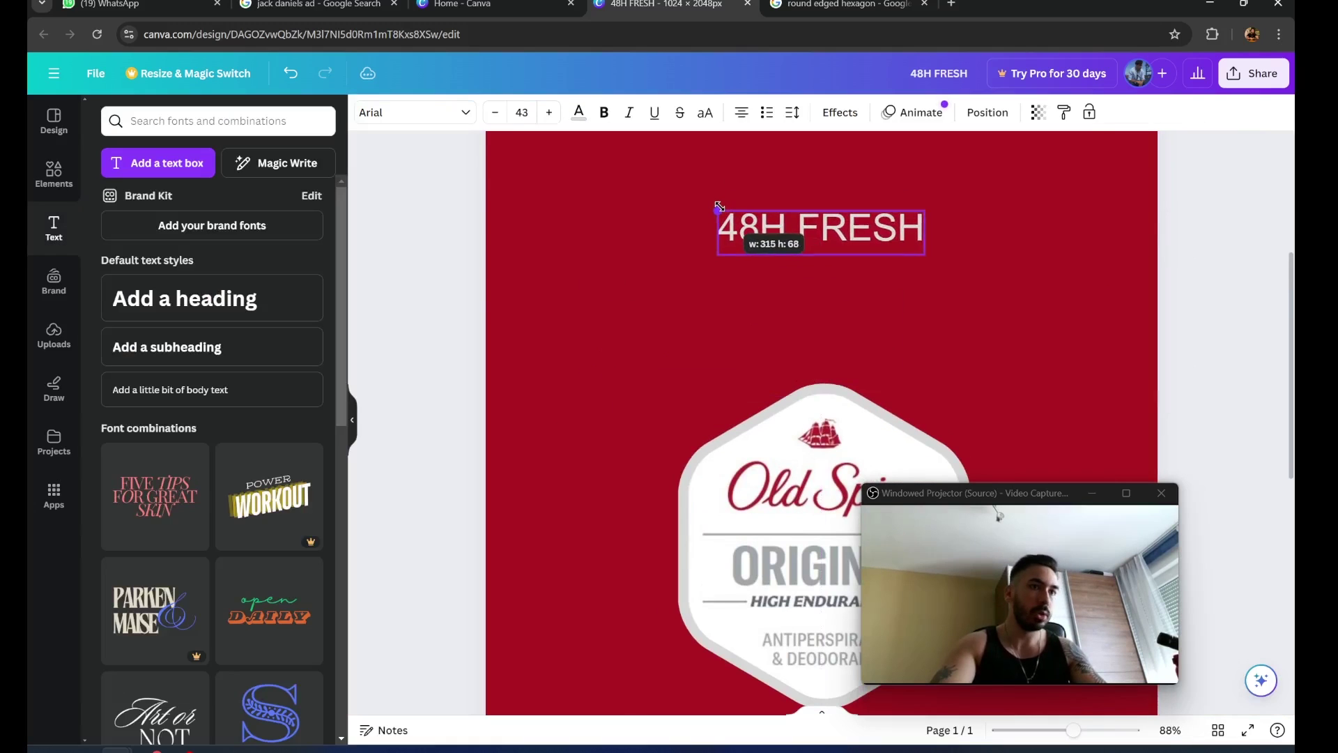
{"action": "left_click", "coordinate": [642, 258]}
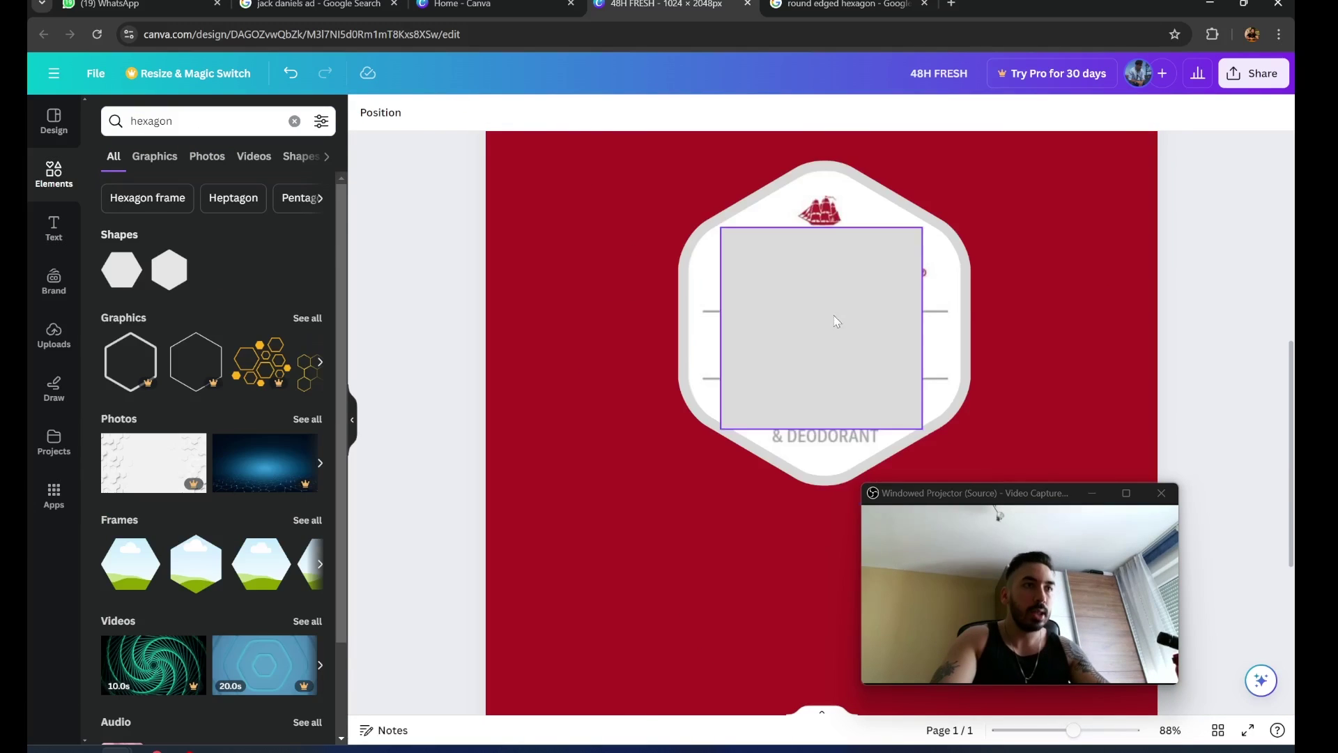
Add a light grey square and flatten it into a thin underline slightly wider than the "48H FRESH" text
{"action": "scroll", "coordinate": [822, 419], "scroll_direction": "up", "scroll_amount": 3}
{"action": "left_click_drag", "start_coordinate": [831, 402], "coordinate": [832, 208]}
{"action": "left_click_drag", "start_coordinate": [918, 279], "coordinate": [924, 282]}
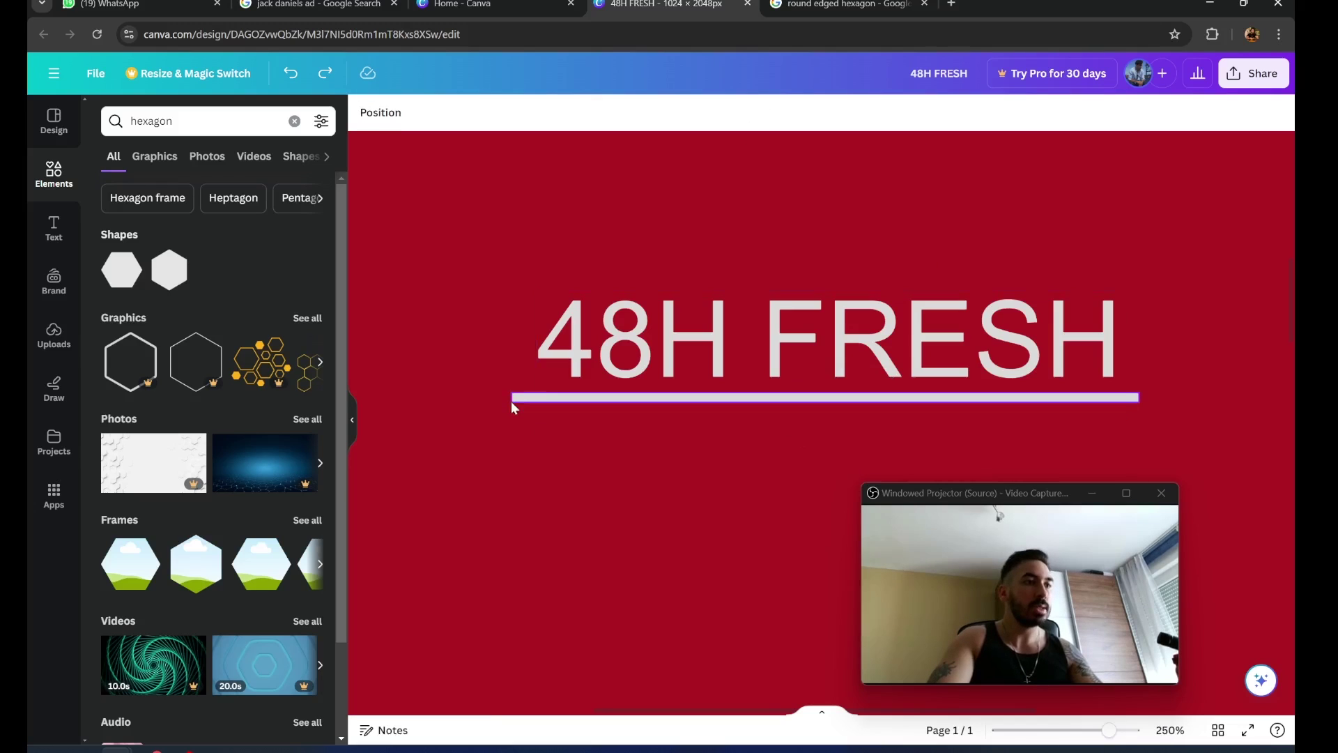
Place a matching thin light grey line above the "48H FRESH" text
{"action": "left_click", "coordinate": [542, 400]}
{"action": "left_click", "coordinate": [800, 356]}
{"action": "left_click_drag", "start_coordinate": [869, 467], "coordinate": [847, 315]}
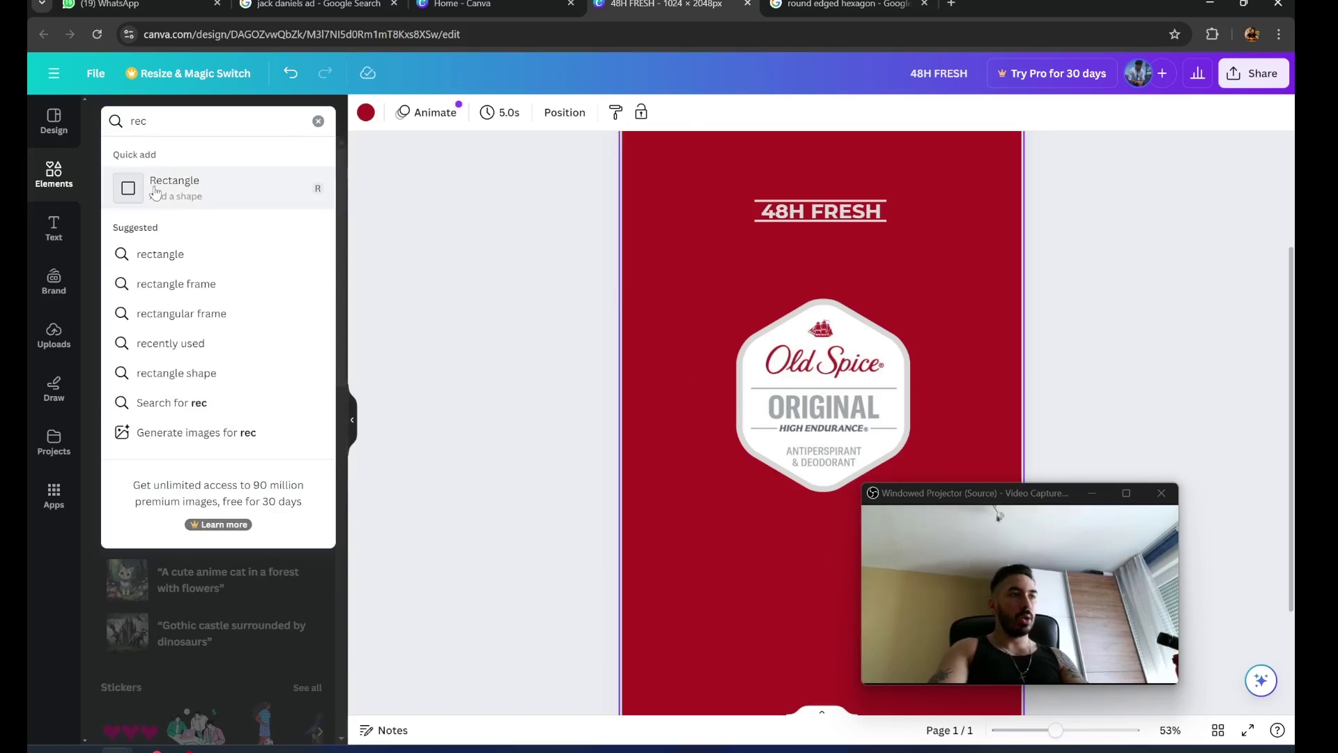
Add a rectangle to the label and fill it with the blue-grey photo color from the hexagon ring image
{"action": "left_click", "coordinate": [742, 397]}
{"action": "left_click", "coordinate": [439, 112]}
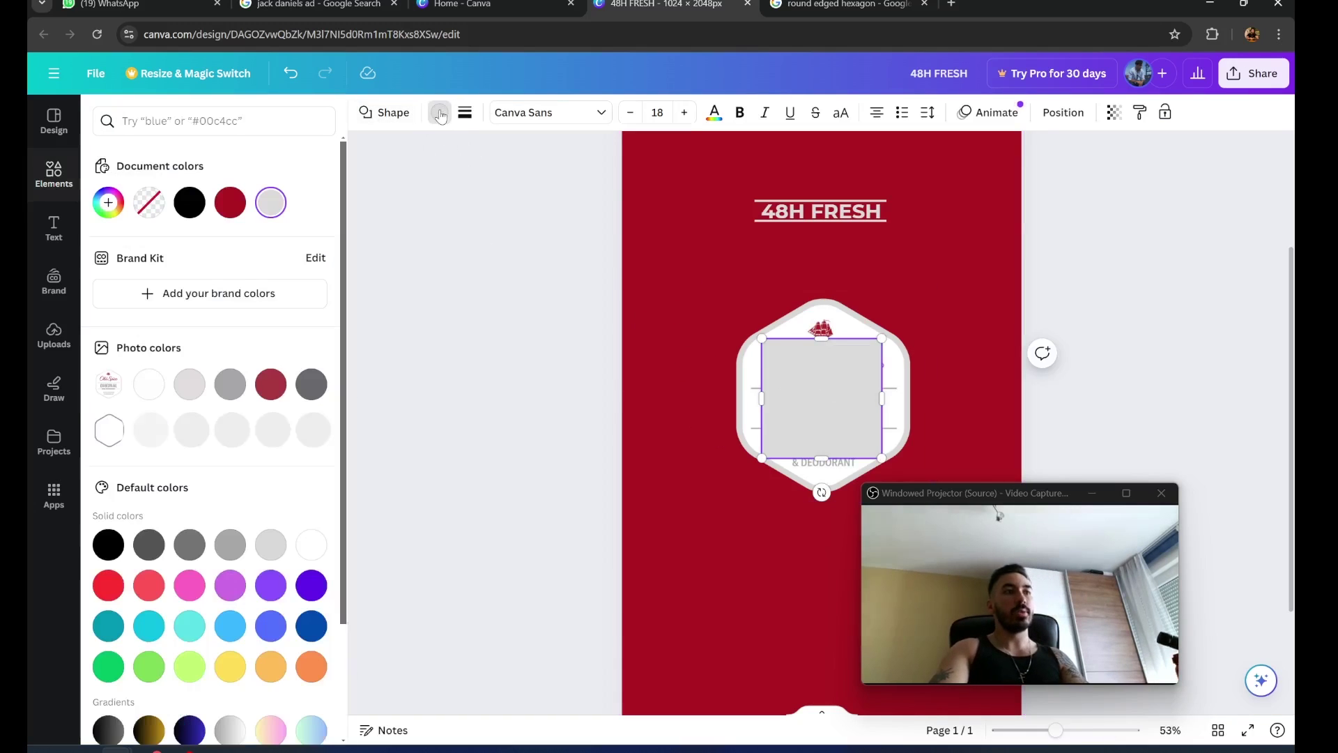
{"action": "left_click", "coordinate": [149, 427]}
Stretch the blue-grey rectangle past both label edges, rotate it into a rising diagonal band and layer it behind the badge
{"action": "left_click_drag", "start_coordinate": [882, 399], "coordinate": [1132, 401]}
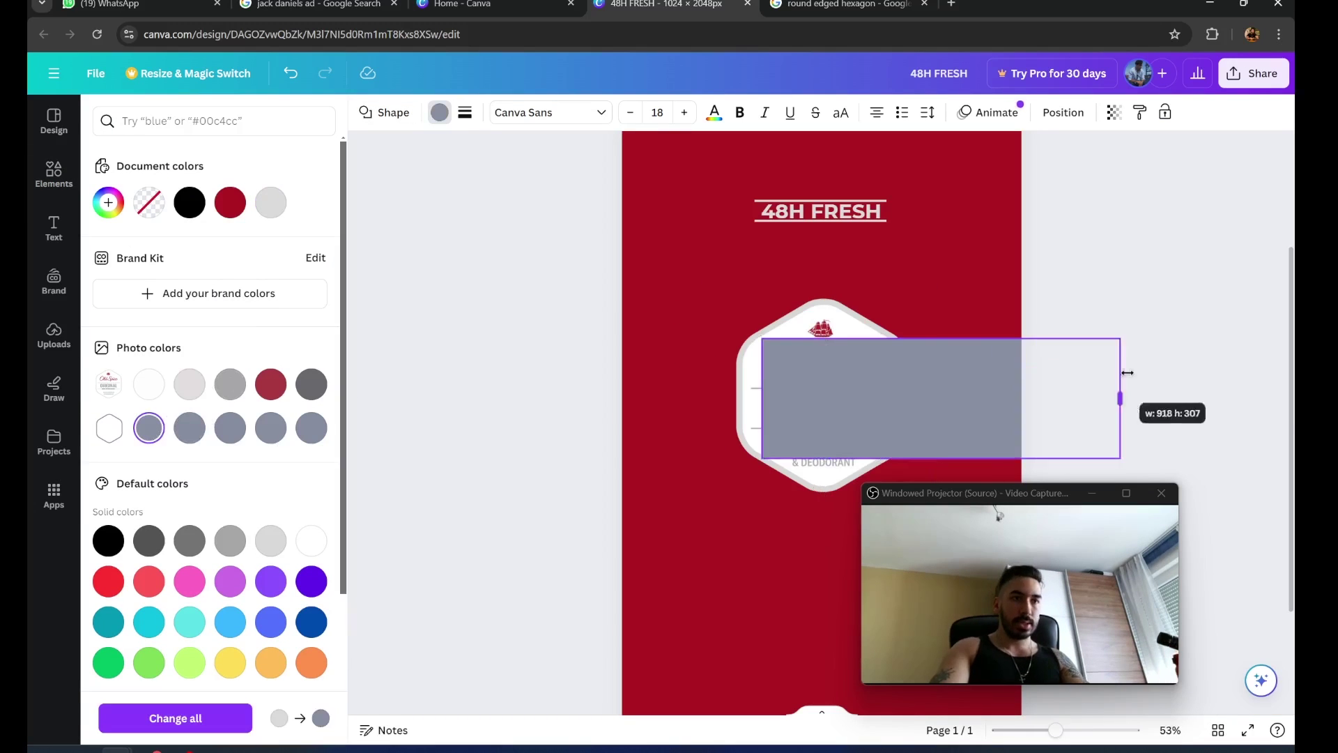
{"action": "left_click_drag", "start_coordinate": [761, 399], "coordinate": [508, 401]}
{"action": "left_click_drag", "start_coordinate": [822, 492], "coordinate": [877, 475]}
{"action": "right_click", "coordinate": [711, 477]}
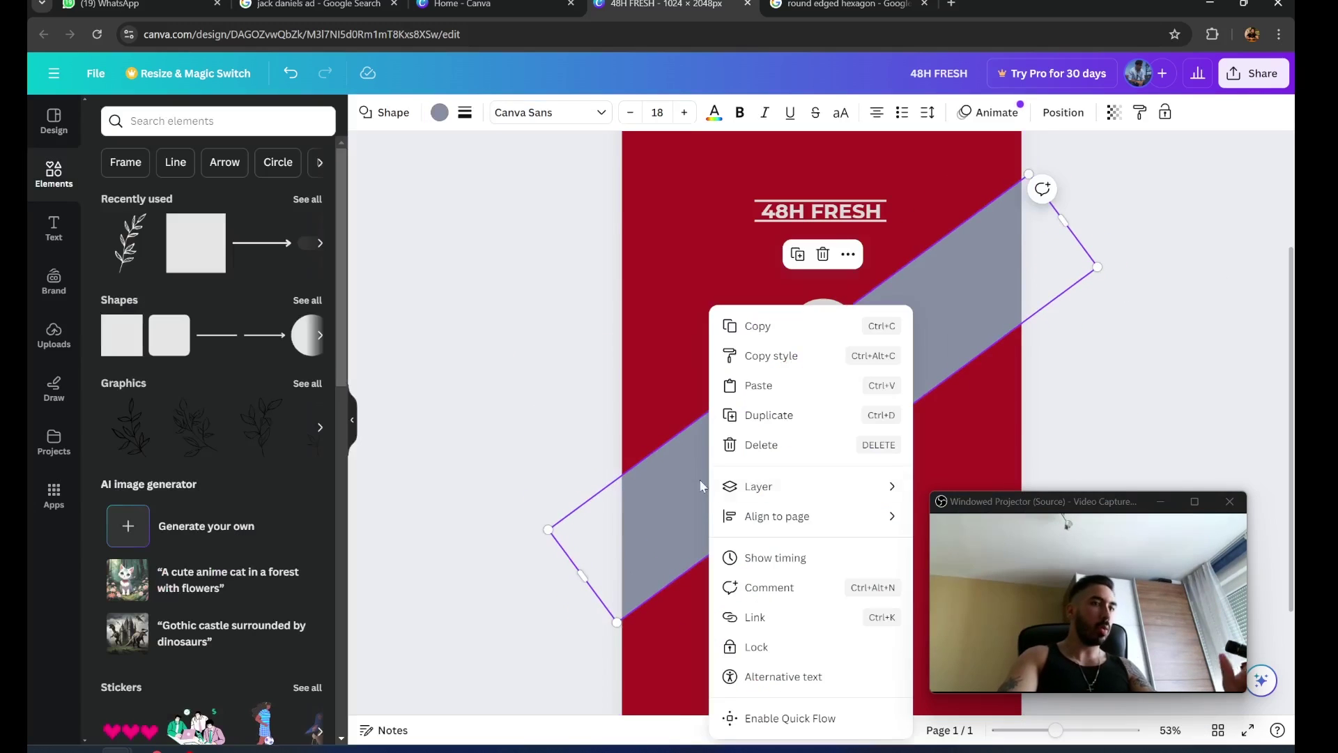
{"action": "mouse_move", "coordinate": [871, 485]}
{"action": "left_click", "coordinate": [1038, 578]}
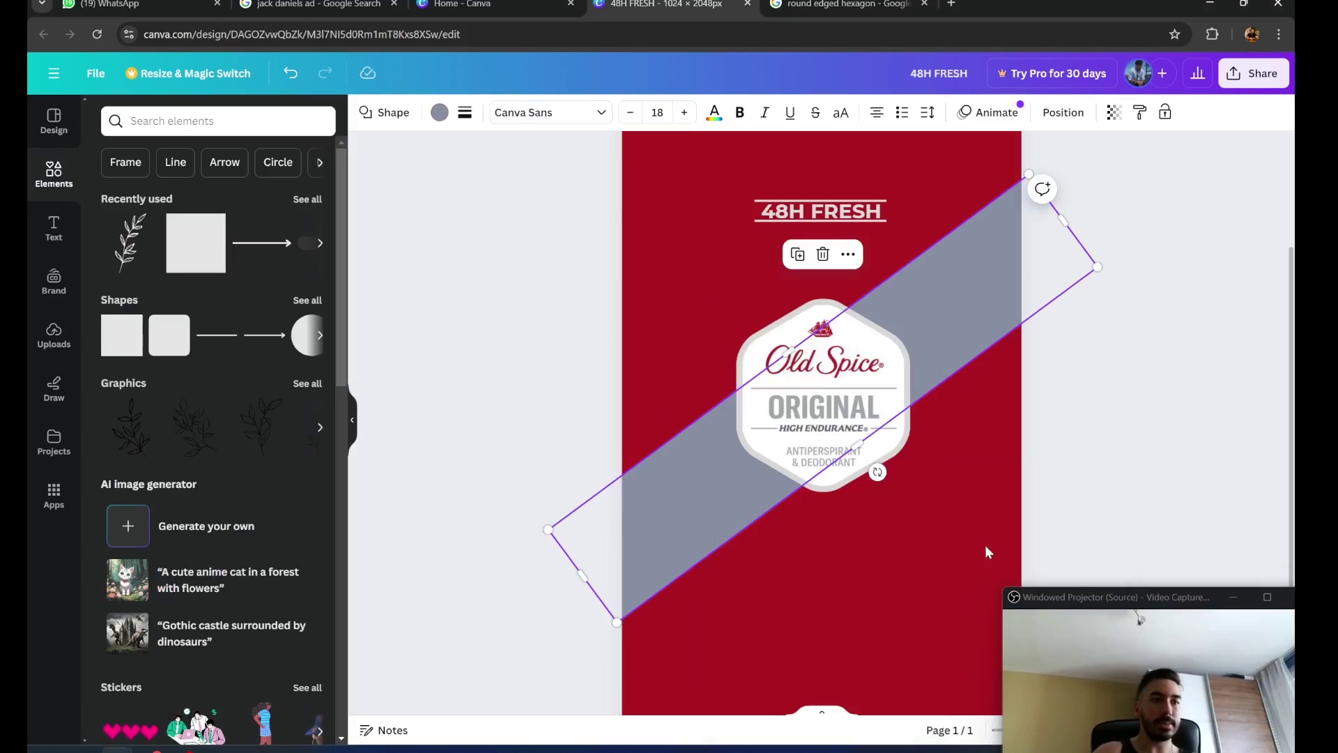
Add a line with a short-dash style and move it to the upper edge of the blue-grey band
{"action": "key", "text": "l"}
{"action": "left_click", "coordinate": [403, 112]}
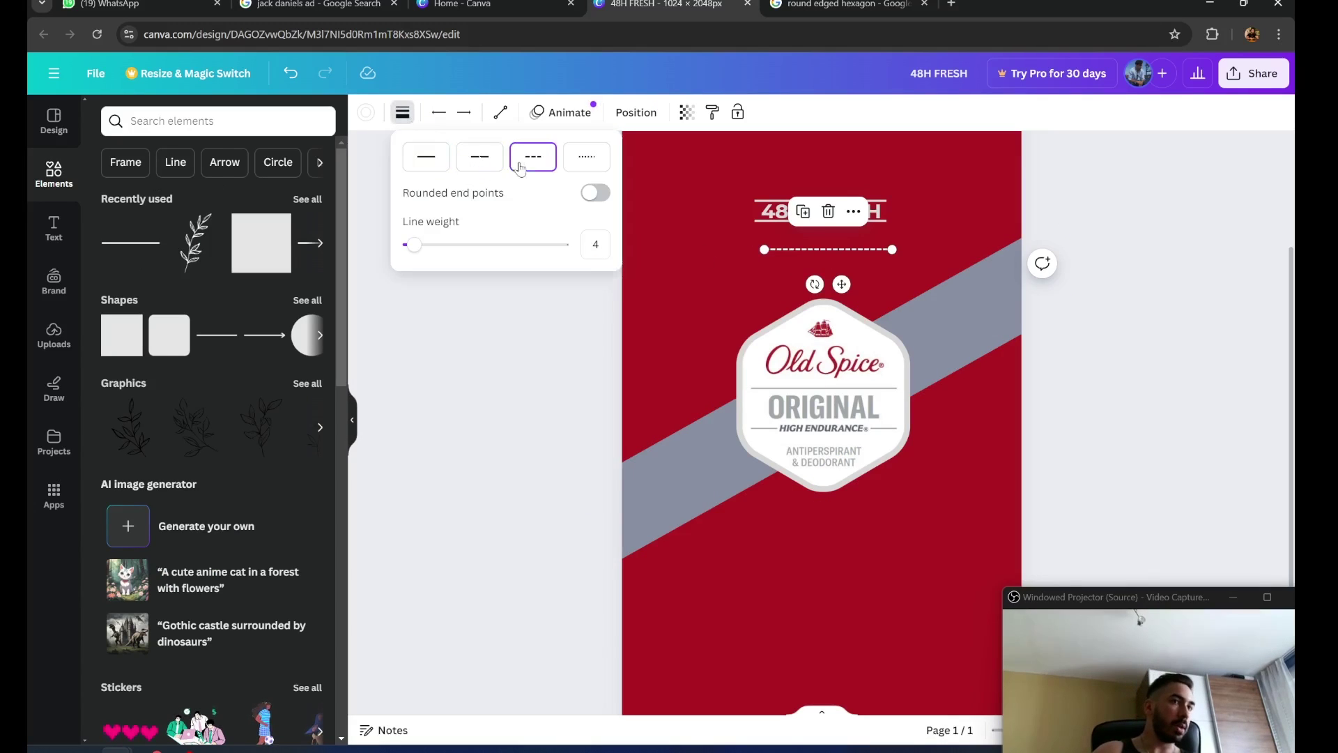
{"action": "left_click_drag", "start_coordinate": [842, 284], "coordinate": [1039, 239]}
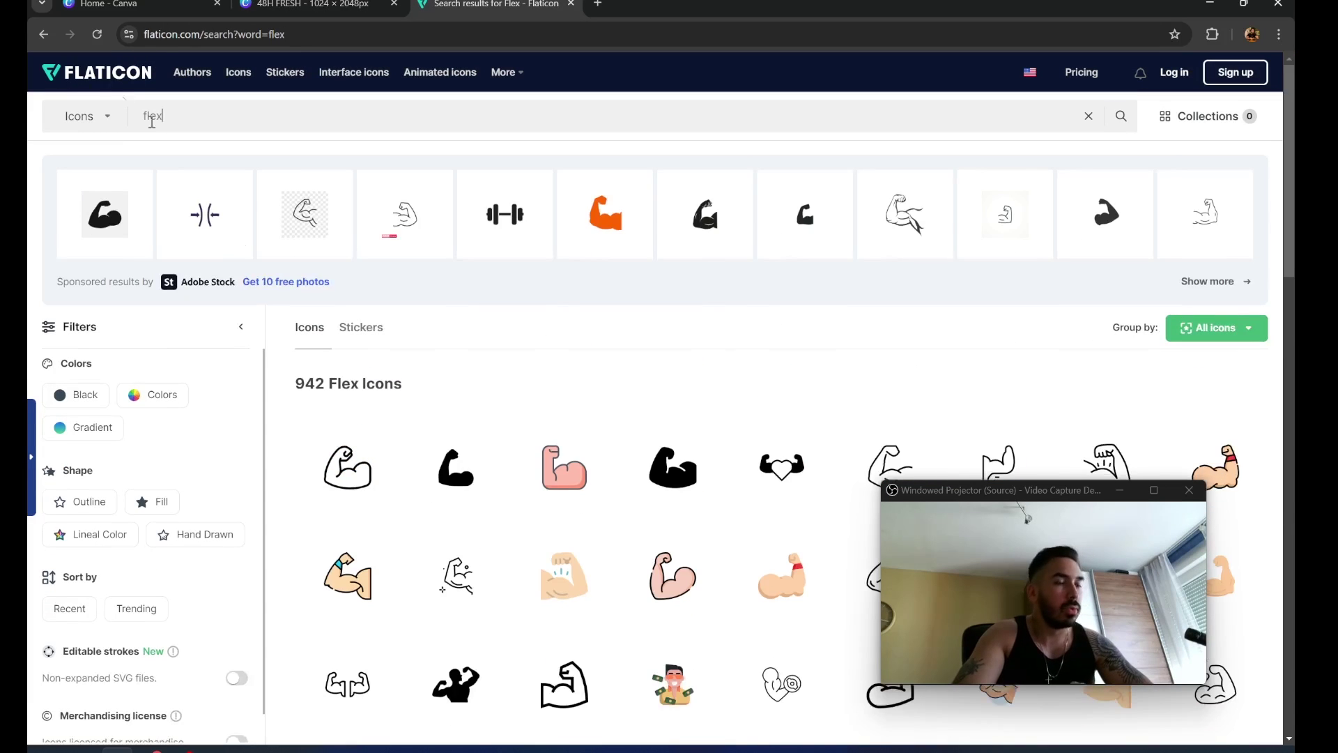
Open the Arm Muscle icon among Flaticon's flex results, choose its outline version and copy it as PNG
{"action": "scroll", "coordinate": [493, 257], "scroll_direction": "down", "scroll_amount": 2}
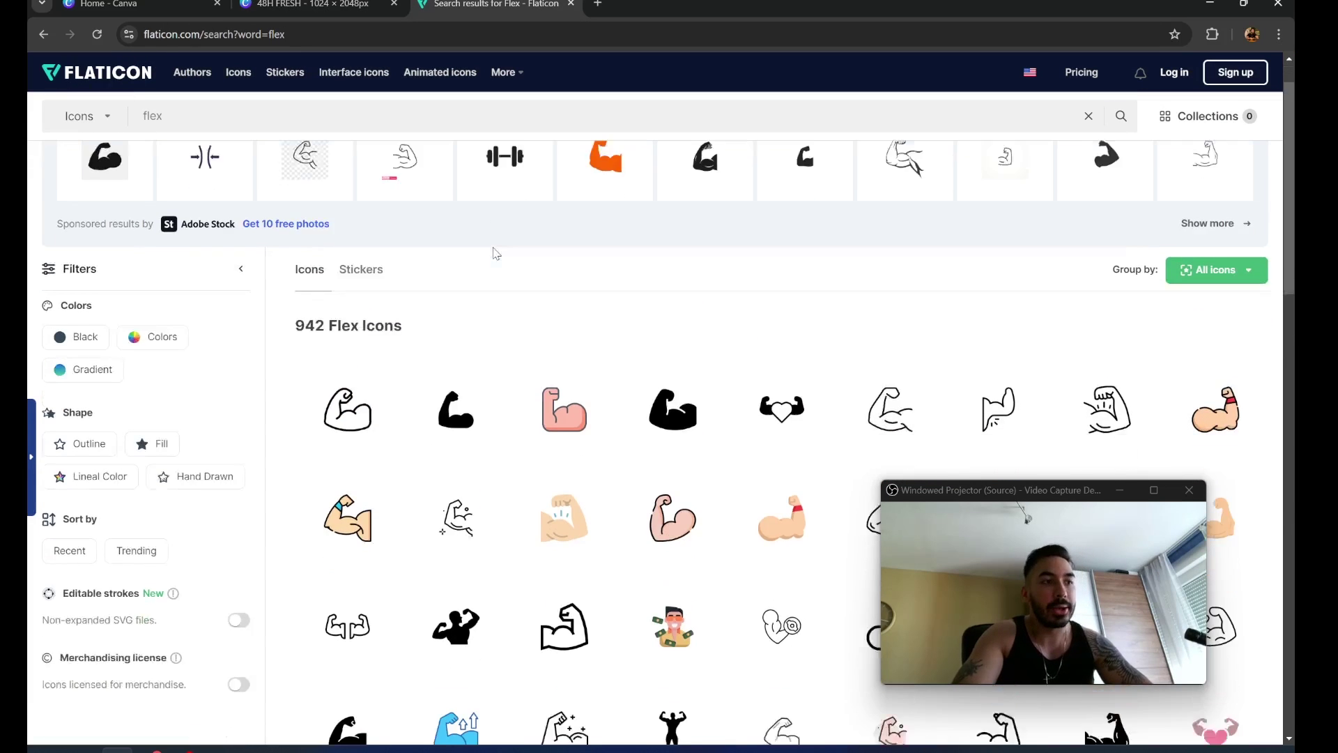
{"action": "left_click", "coordinate": [674, 337]}
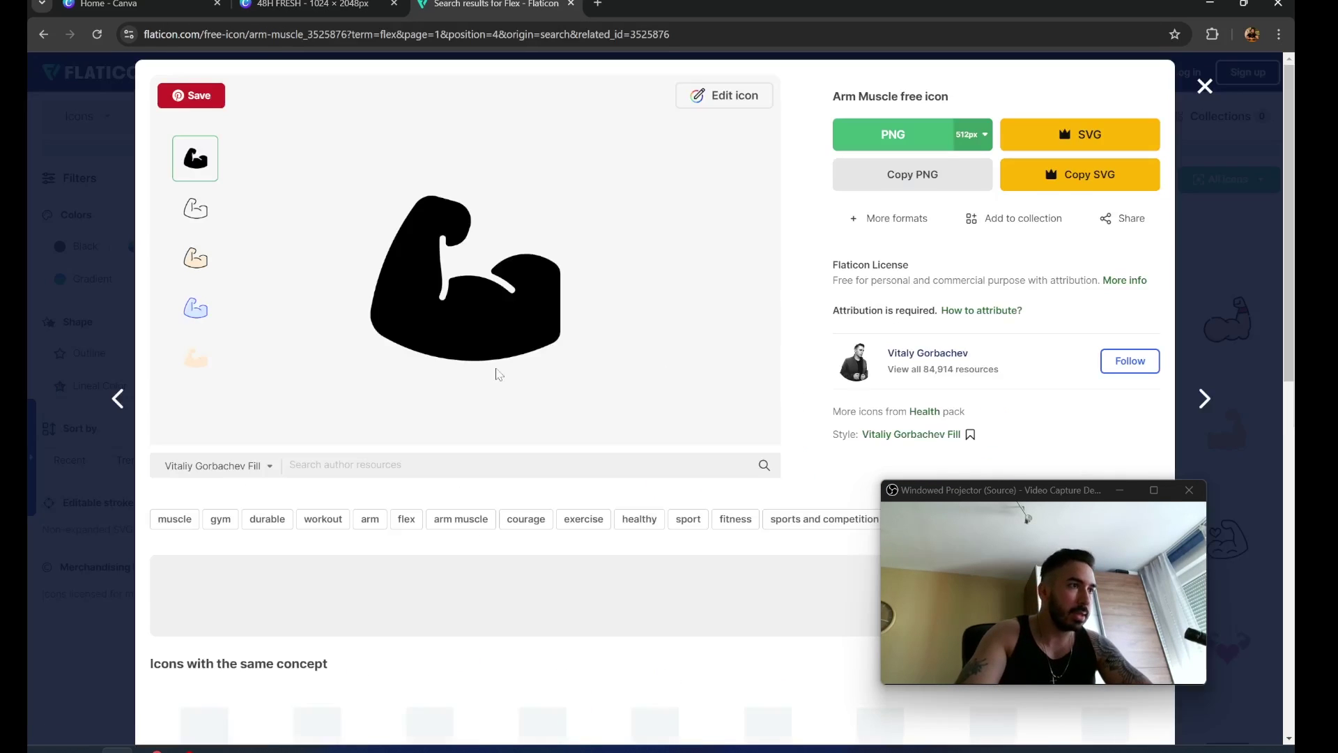
{"action": "left_click", "coordinate": [196, 207]}
{"action": "left_click", "coordinate": [909, 175]}
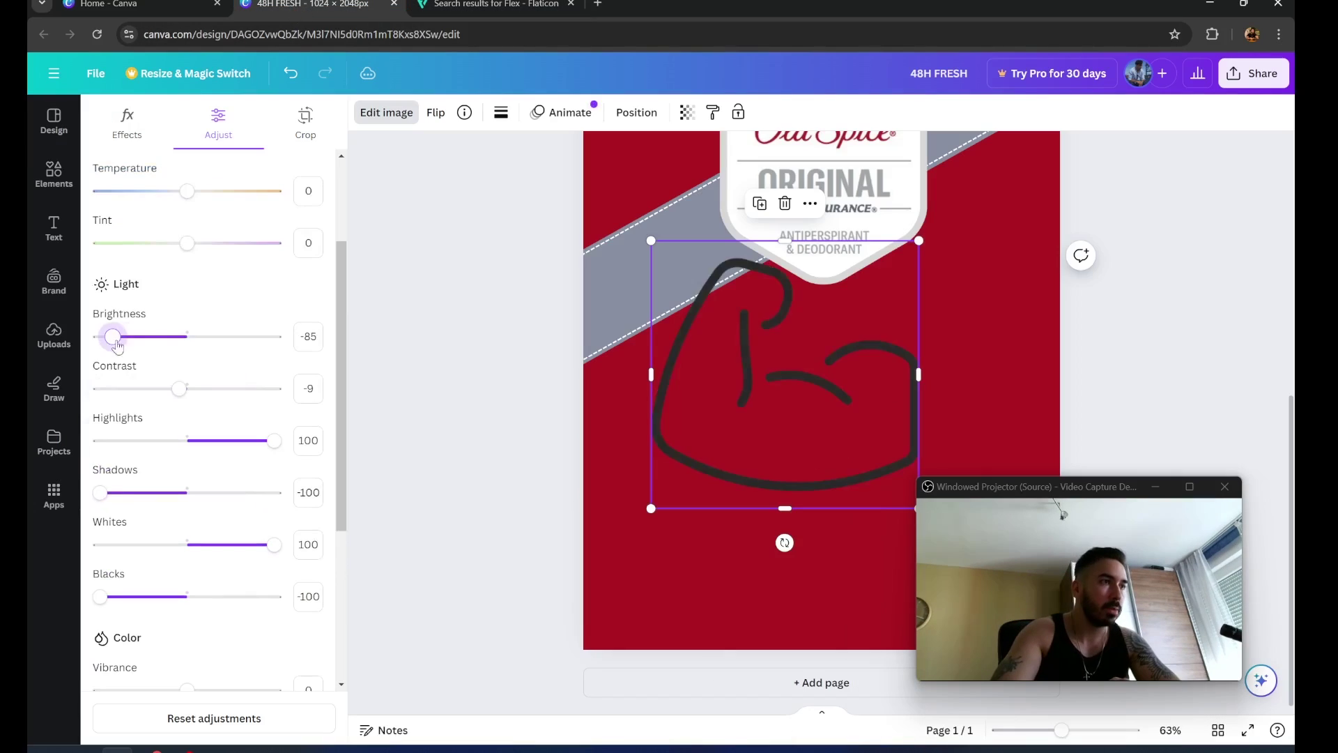
Set the arm icon's brightness to 100, shrink it and move it to the lower part of the label
{"action": "left_click_drag", "start_coordinate": [118, 341], "coordinate": [279, 338]}
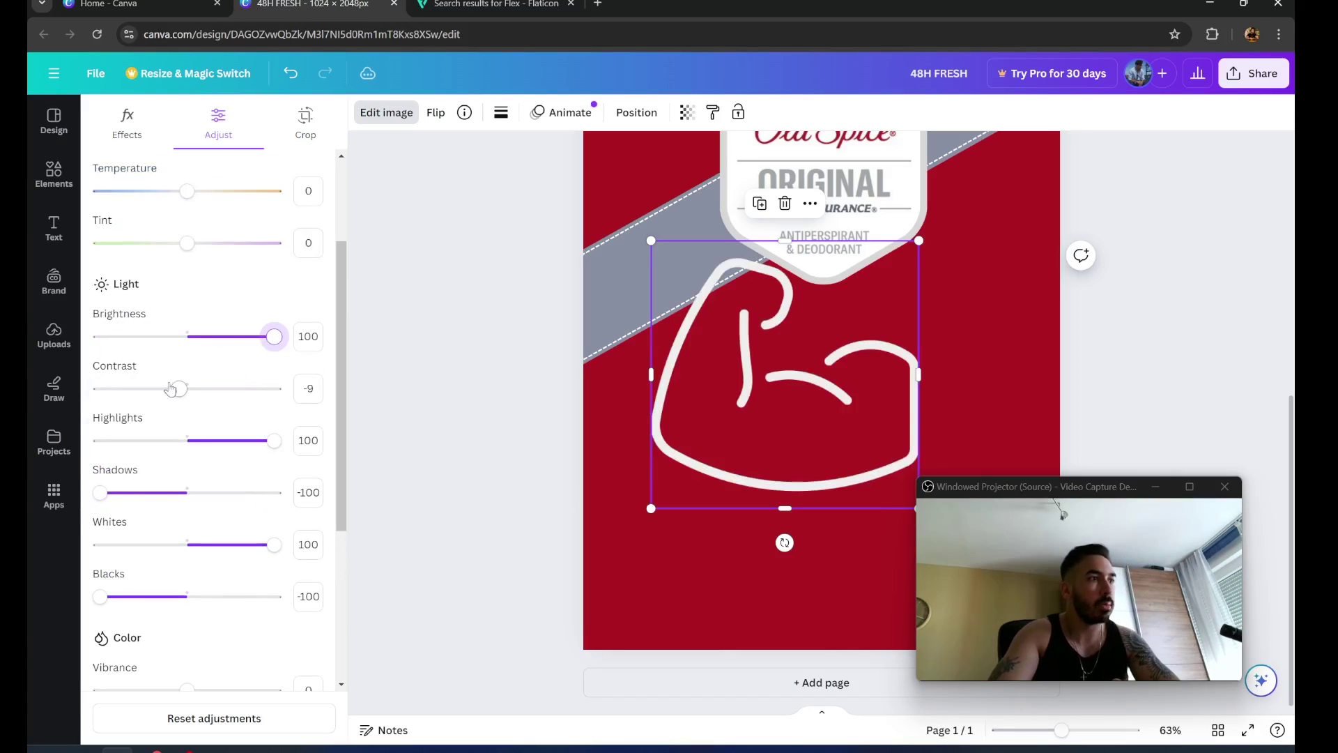
{"action": "left_click_drag", "start_coordinate": [918, 241], "coordinate": [828, 330], "text": "alt"}
{"action": "left_click_drag", "start_coordinate": [795, 387], "coordinate": [794, 470]}
Place a horizontally flipped copy of the arm icon beside the first and caption the pair "0% ALUMINIUM SALTS"
{"action": "left_click", "coordinate": [739, 432]}
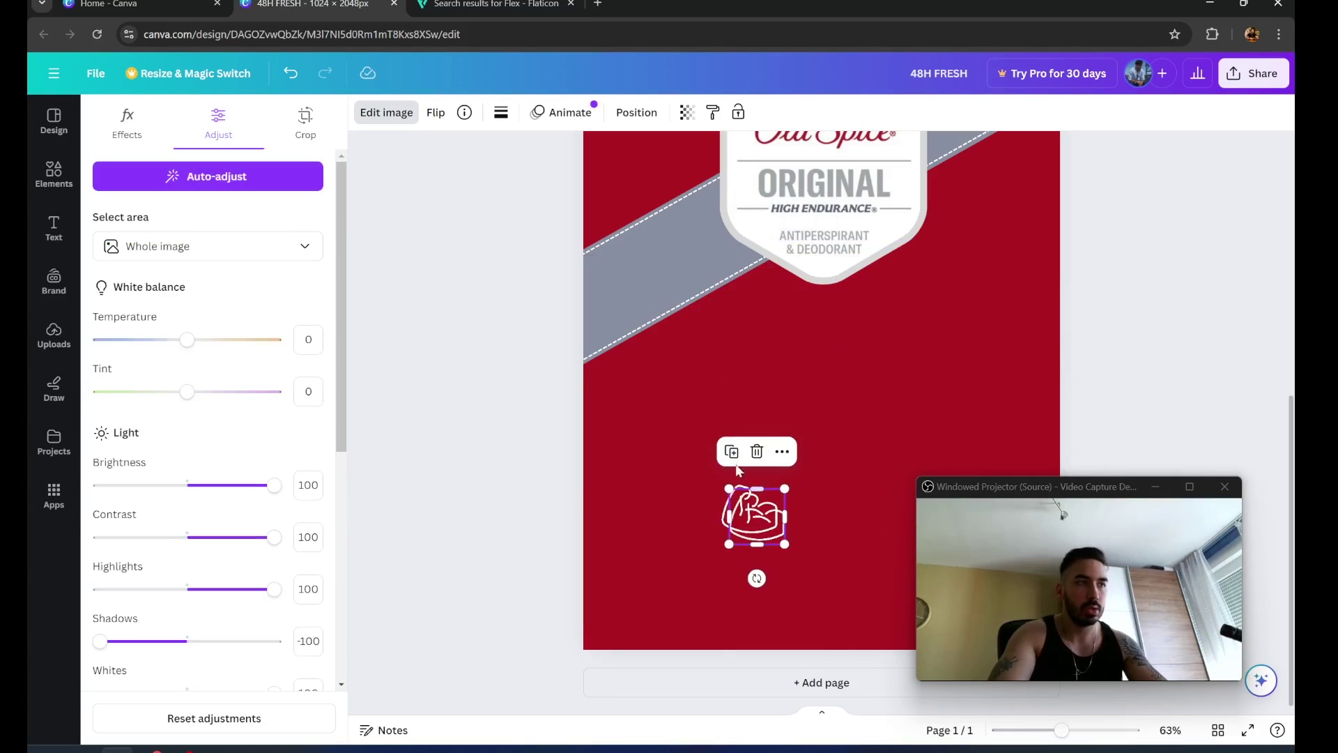
{"action": "left_click", "coordinate": [435, 115]}
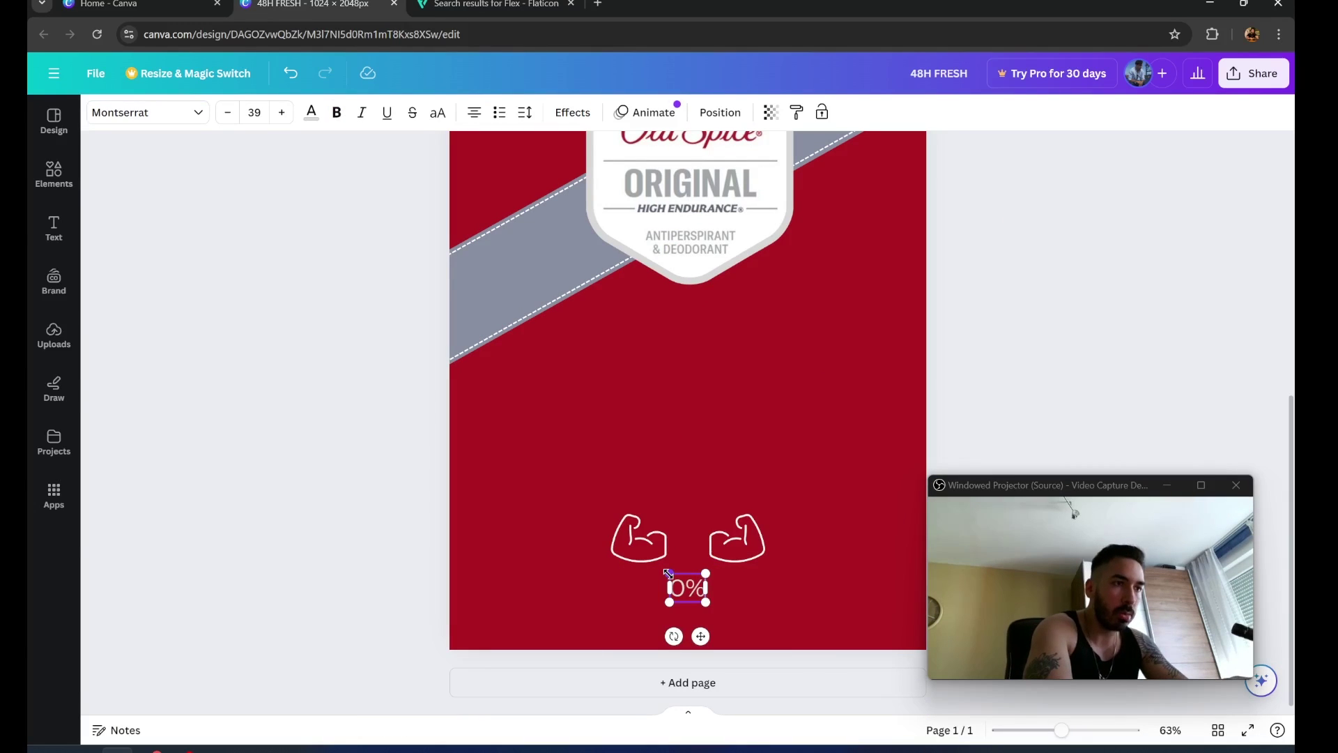
{"action": "type", "text": "LUMINIUM SALTS"}
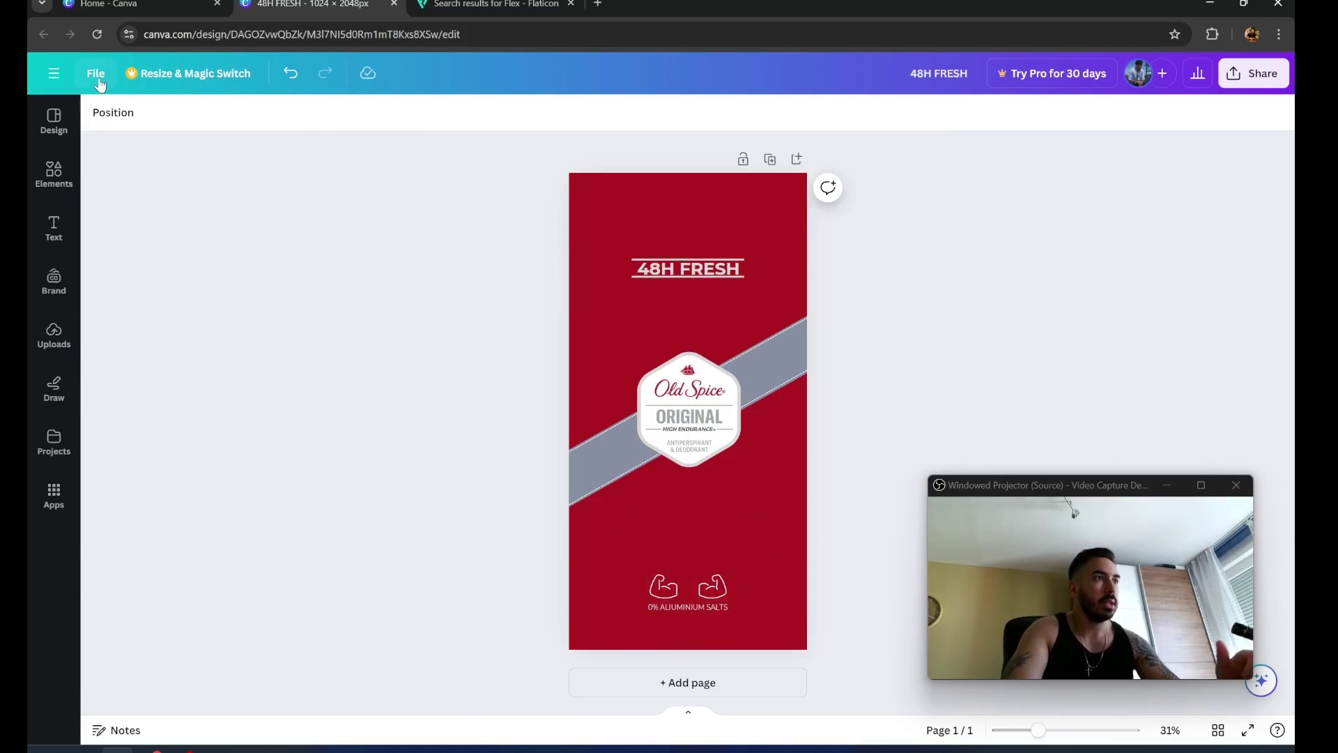
Download the finished label design as a PNG and switch to Blender
{"action": "left_click", "coordinate": [97, 76]}
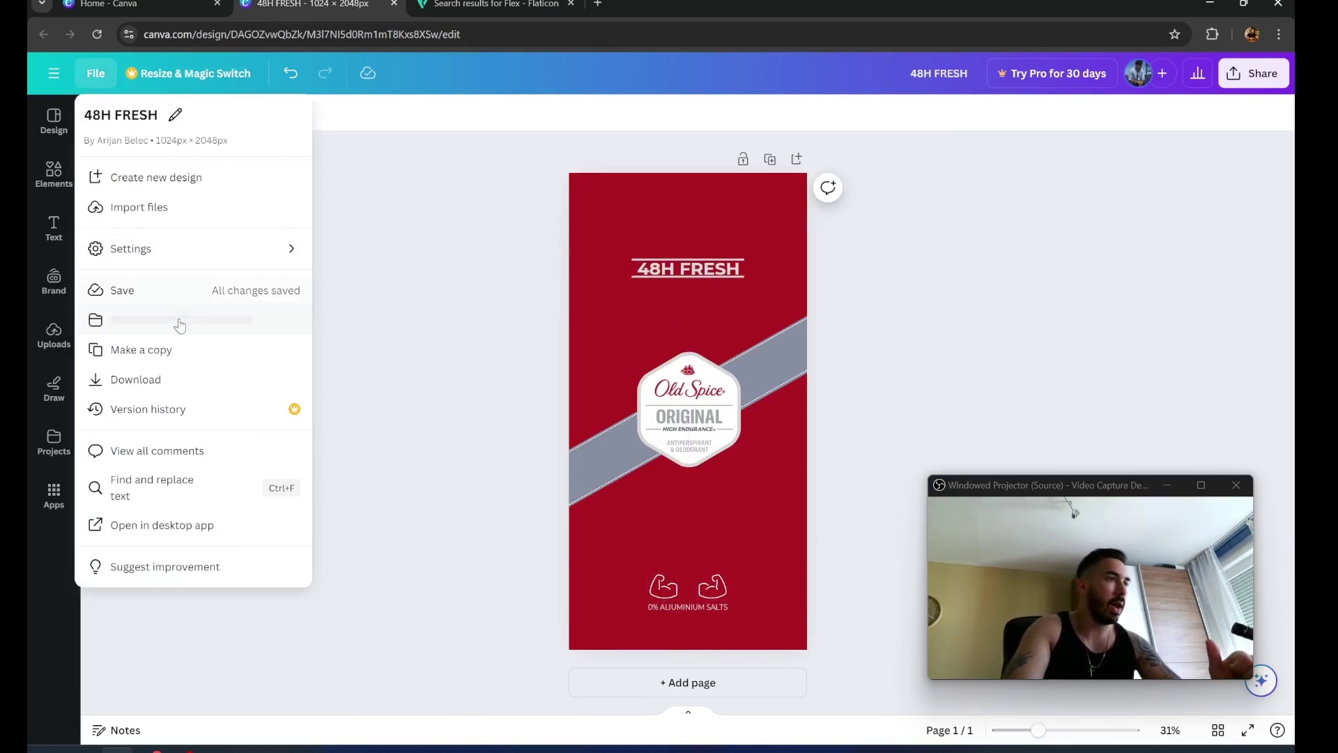
{"action": "left_click", "coordinate": [173, 378]}
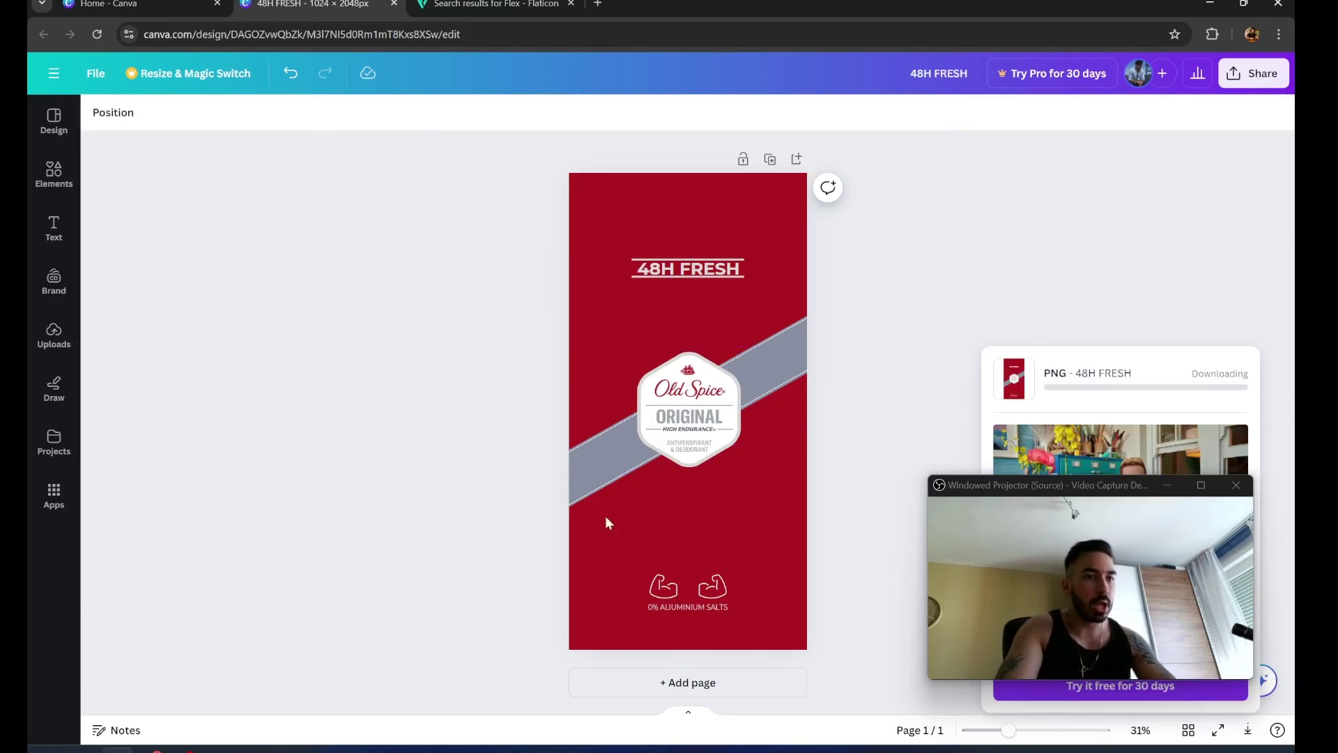
{"action": "key", "text": "alt+Tab"}
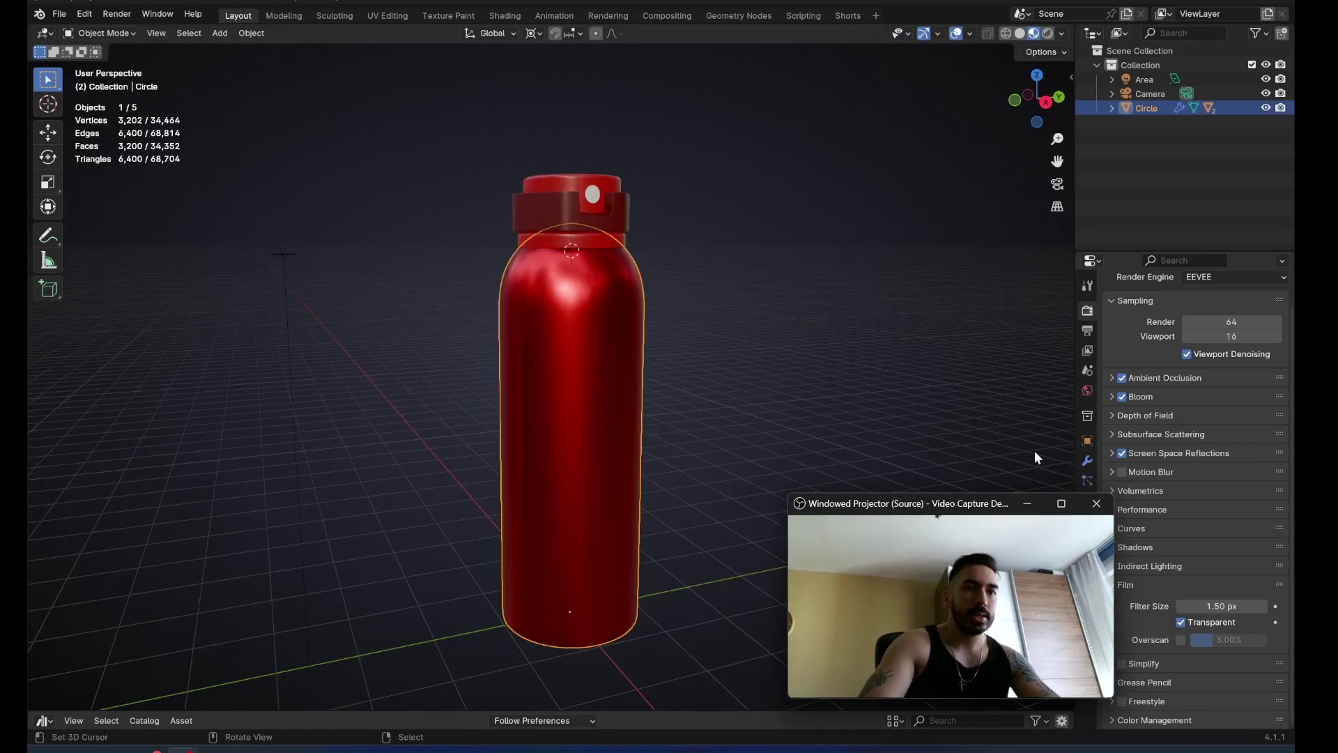
Apply the Subdivision modifier on the canister body and enter mesh editing
{"action": "left_click", "coordinate": [1087, 464]}
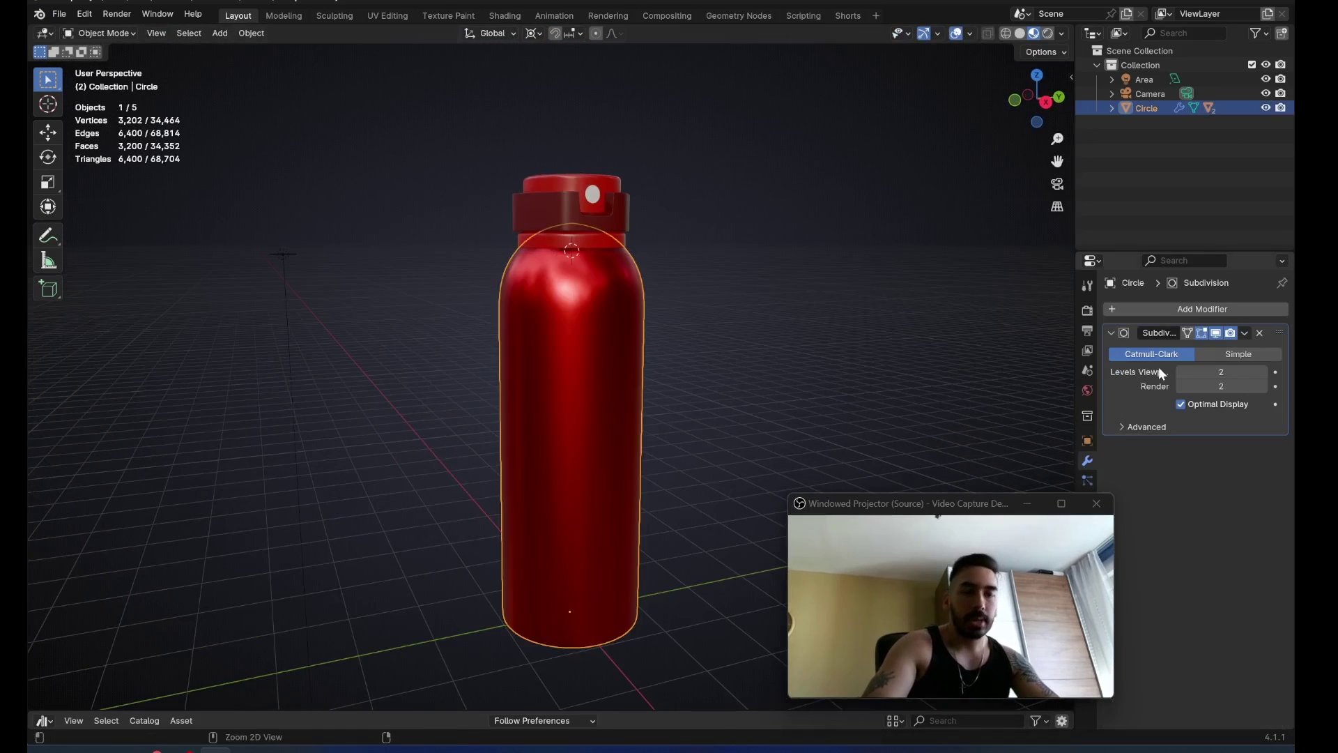
{"action": "key", "text": "ctrl+a"}
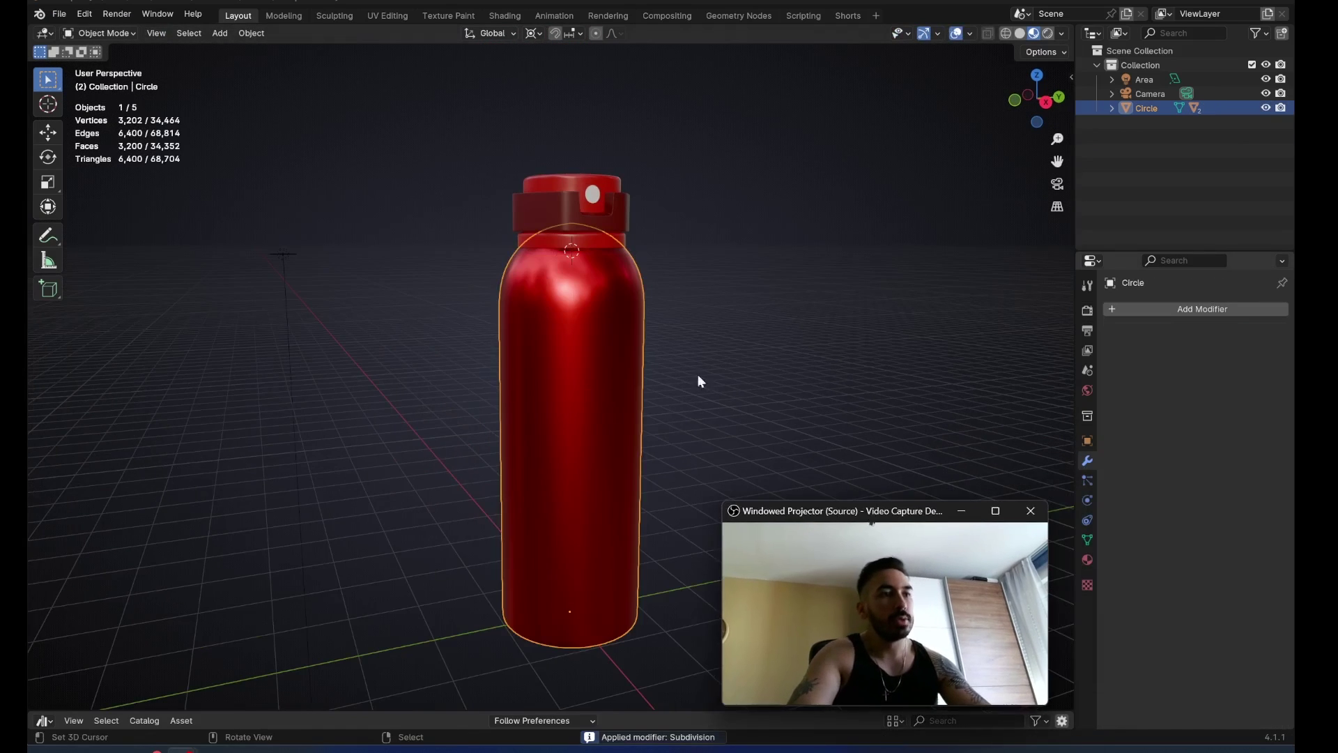
{"action": "key", "text": "Tab"}
Add an Image Texture node with 48H FRESH.png to the canister material, feeding the Base Color
{"action": "key", "text": "shift+a"}
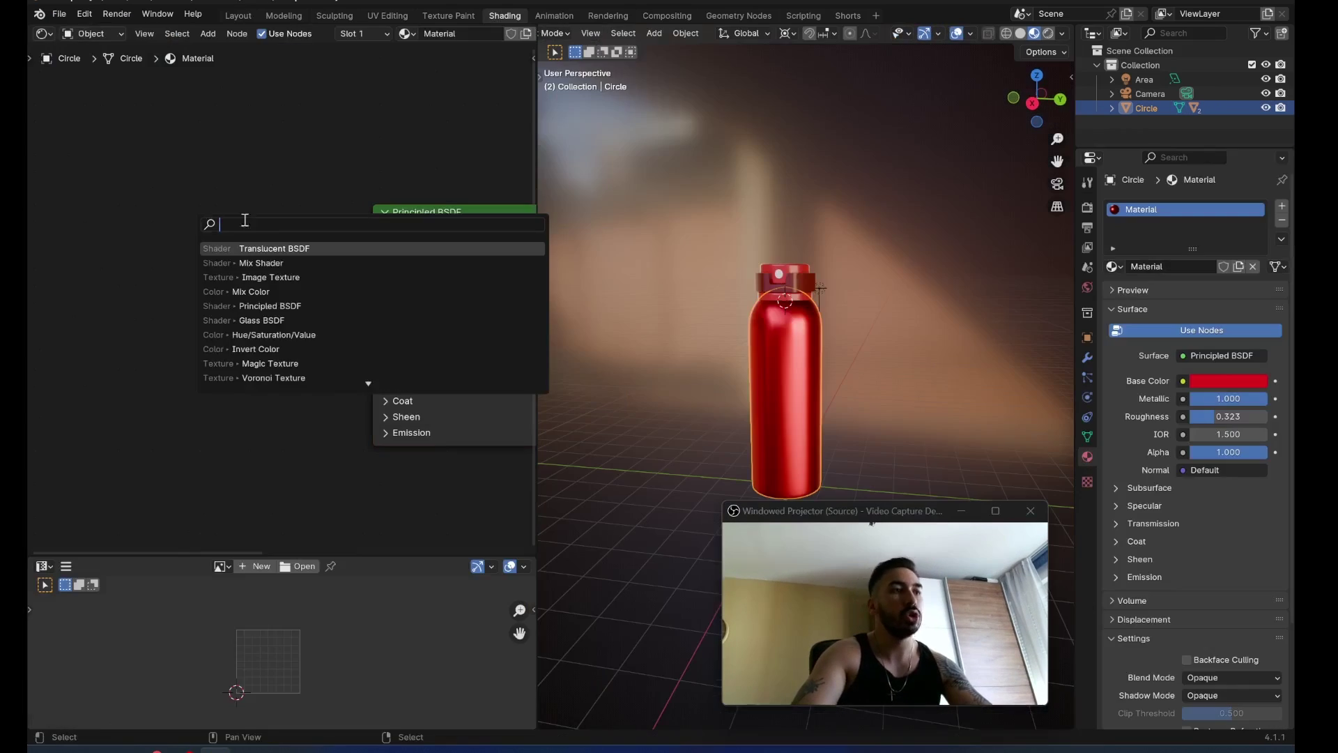
{"action": "left_click", "coordinate": [296, 277]}
{"action": "left_click", "coordinate": [323, 305]}
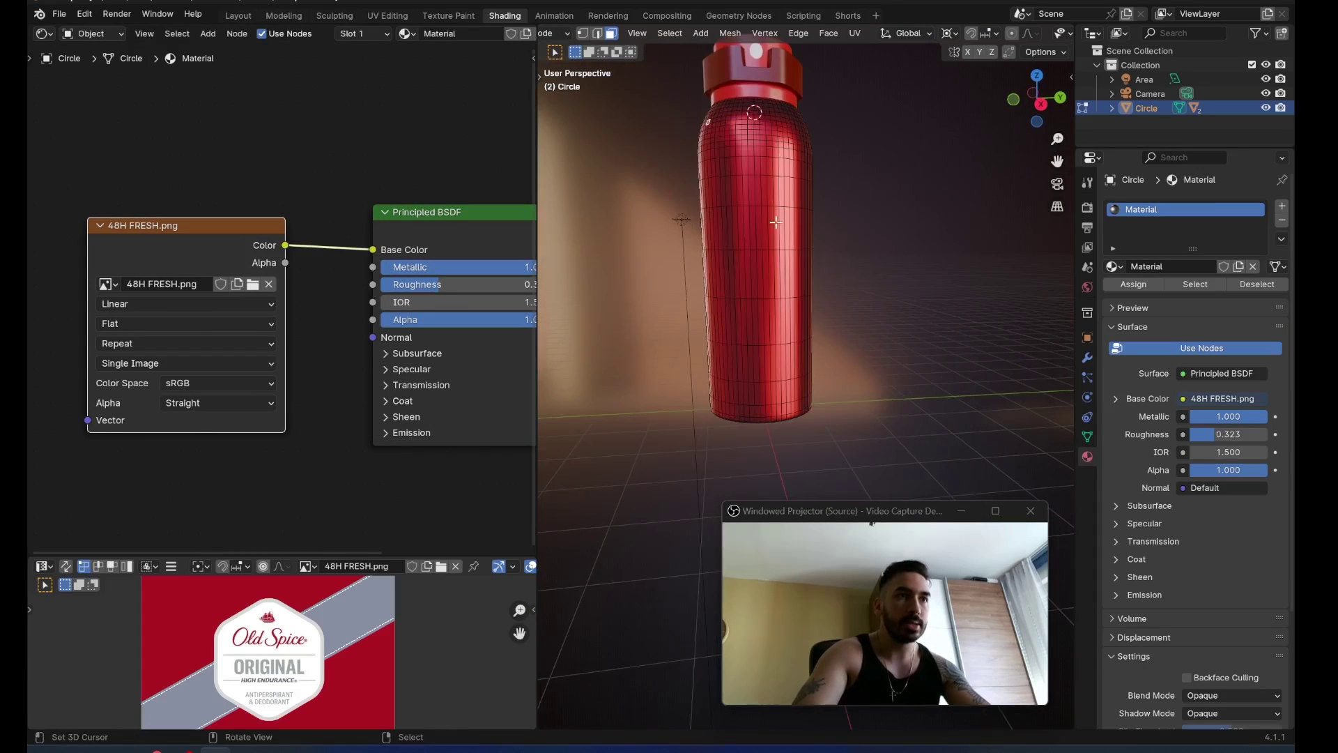
Select the front faces of the canister body and UV-map them so the label image covers the front
{"action": "middle_click_drag", "start_coordinate": [775, 222], "coordinate": [744, 224]}
{"action": "left_click", "coordinate": [786, 400], "text": "ctrl+shift"}
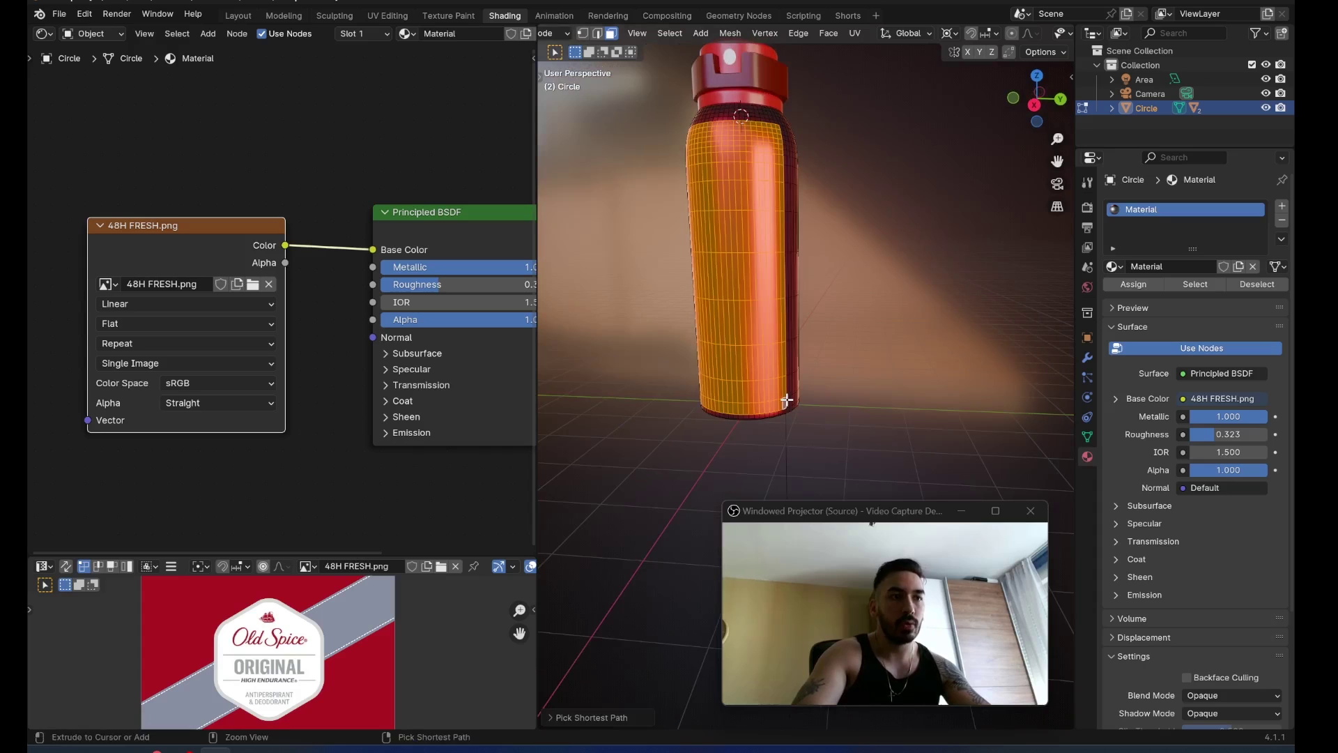
{"action": "key", "text": "ctrl+z"}
{"action": "left_click", "coordinate": [792, 402], "text": "ctrl+shift"}
{"action": "middle_click_drag", "start_coordinate": [845, 363], "coordinate": [855, 362]}
{"action": "key", "text": "u"}
{"action": "left_click", "coordinate": [899, 362]}
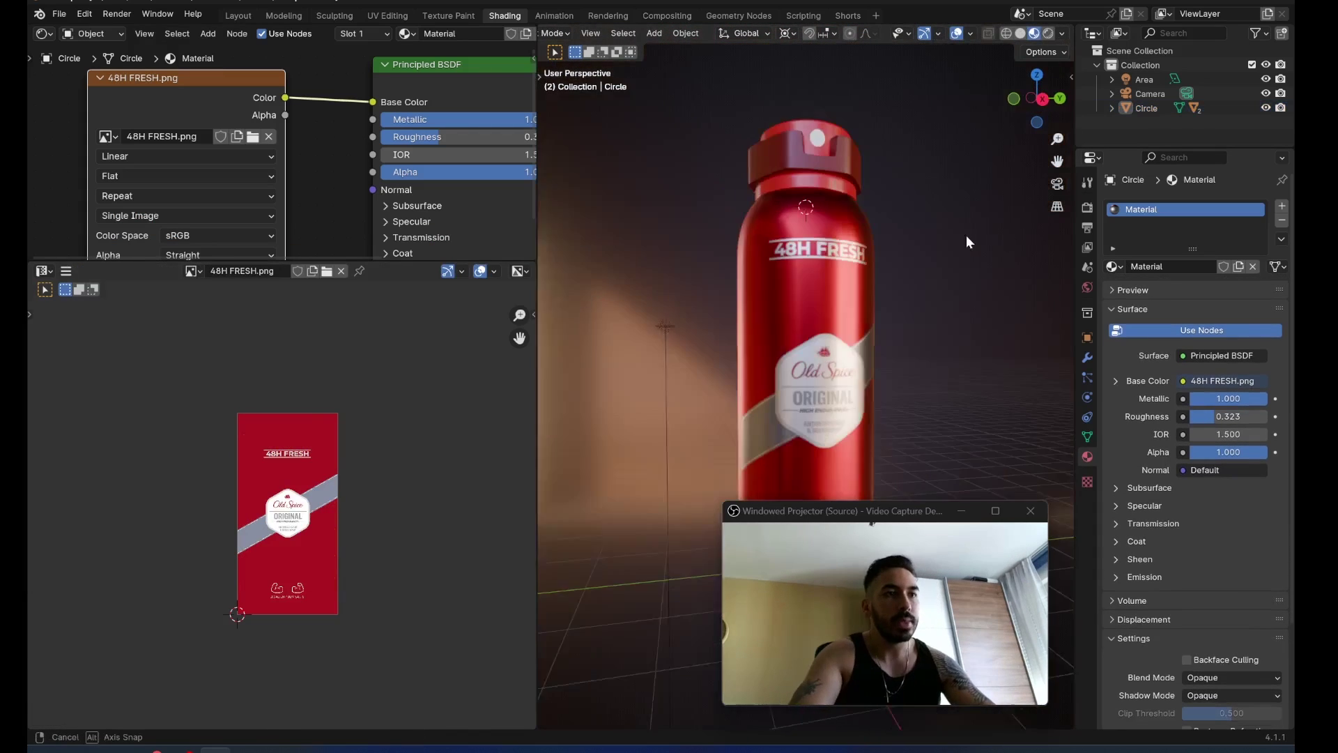
{"action": "middle_click_drag", "start_coordinate": [966, 242], "coordinate": [888, 365]}
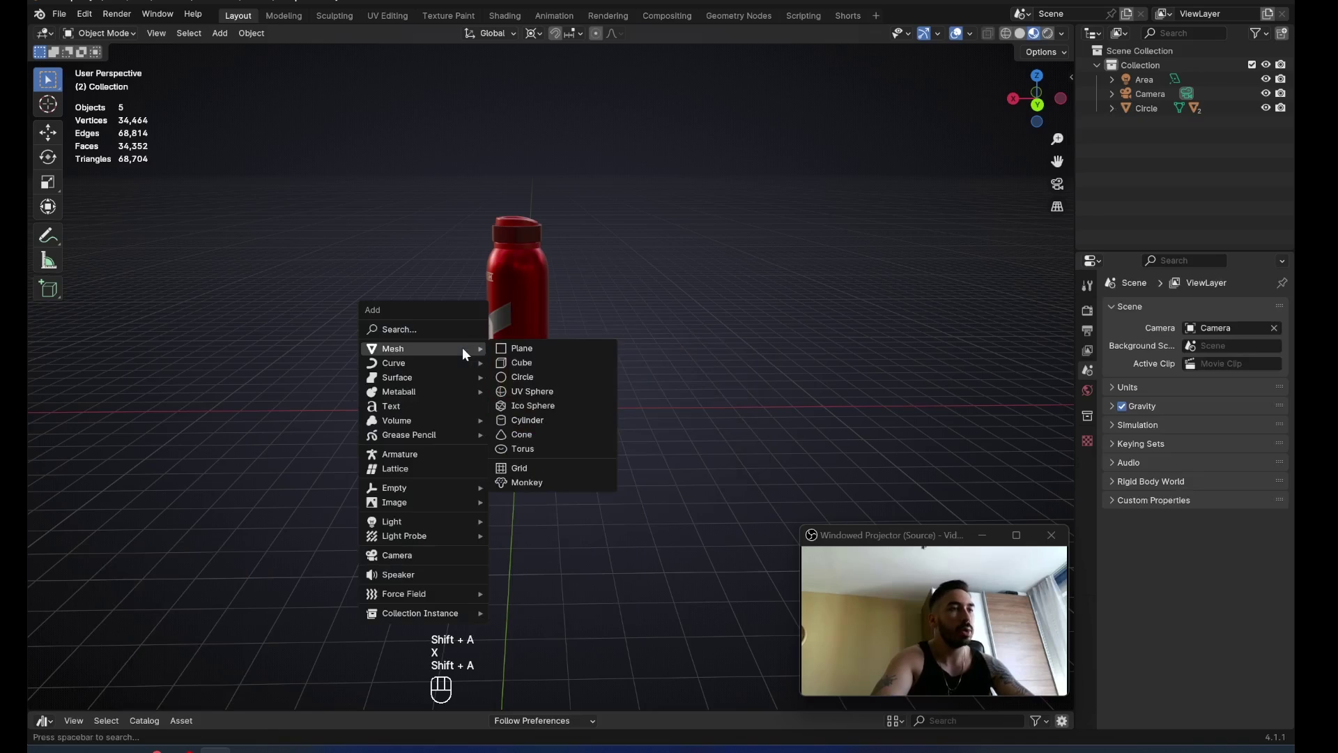
Add a cube and scale it up into a large block for the canister to stand on
{"action": "left_click", "coordinate": [532, 363]}
{"action": "key", "text": "Tab"}
{"action": "key", "text": "s"}
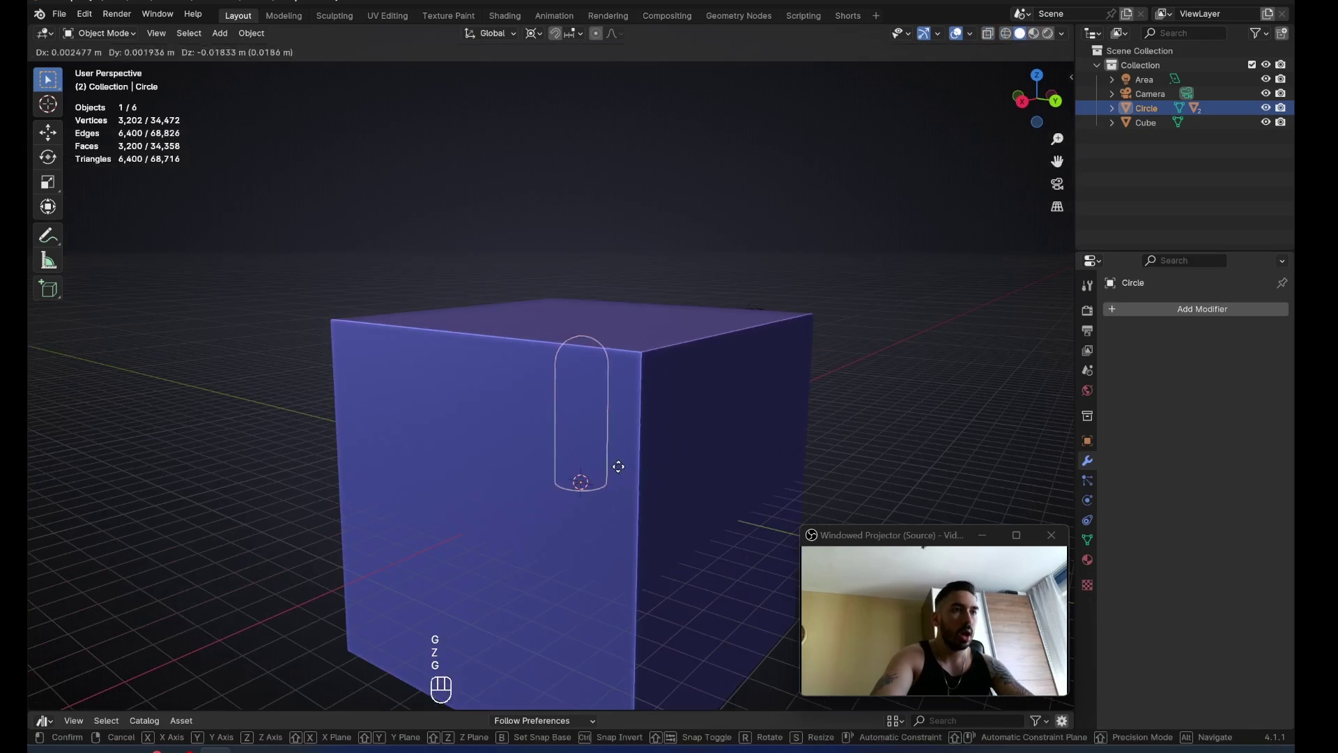
Raise the canister about 6.34 m along Z onto the cube's top and shift it near the cube's edge
{"action": "key", "text": "z"}
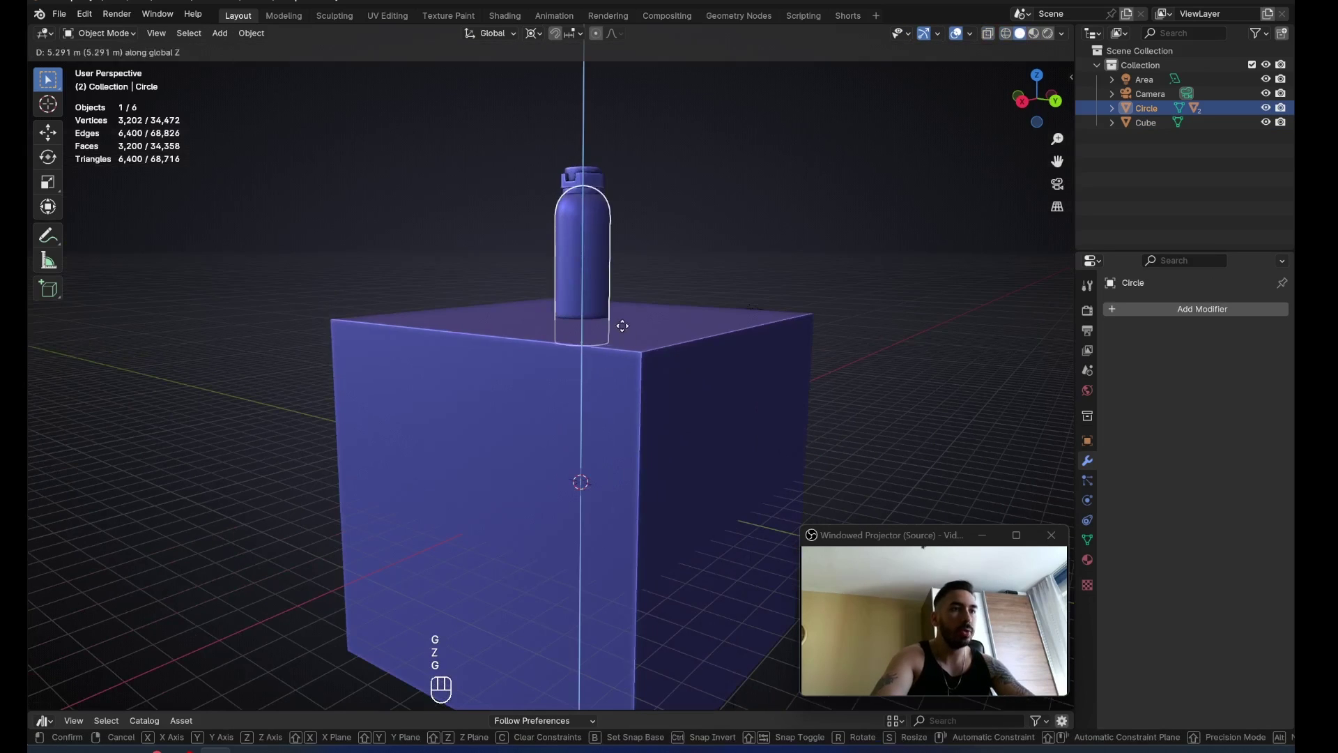
{"action": "left_click", "coordinate": [635, 302]}
{"action": "key", "text": "KP_1"}
{"action": "key", "text": "KP_7"}
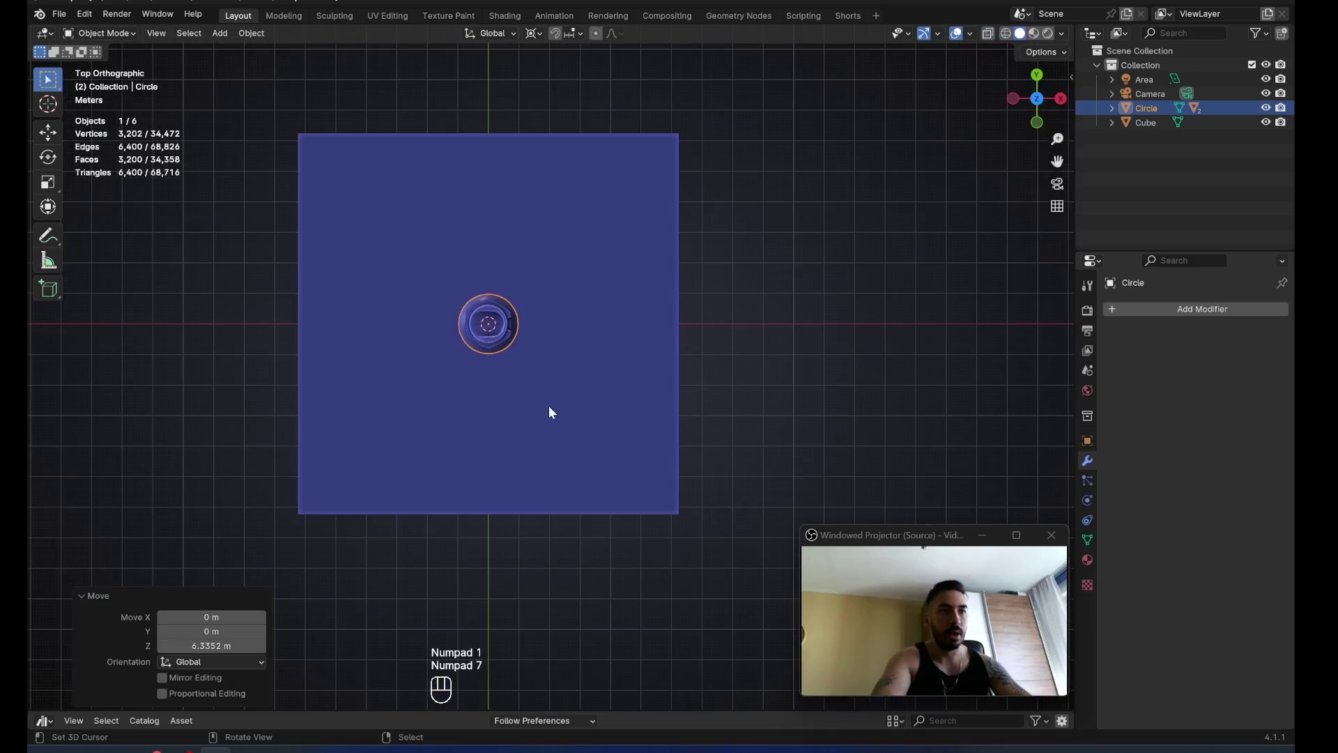
{"action": "key", "text": "g"}
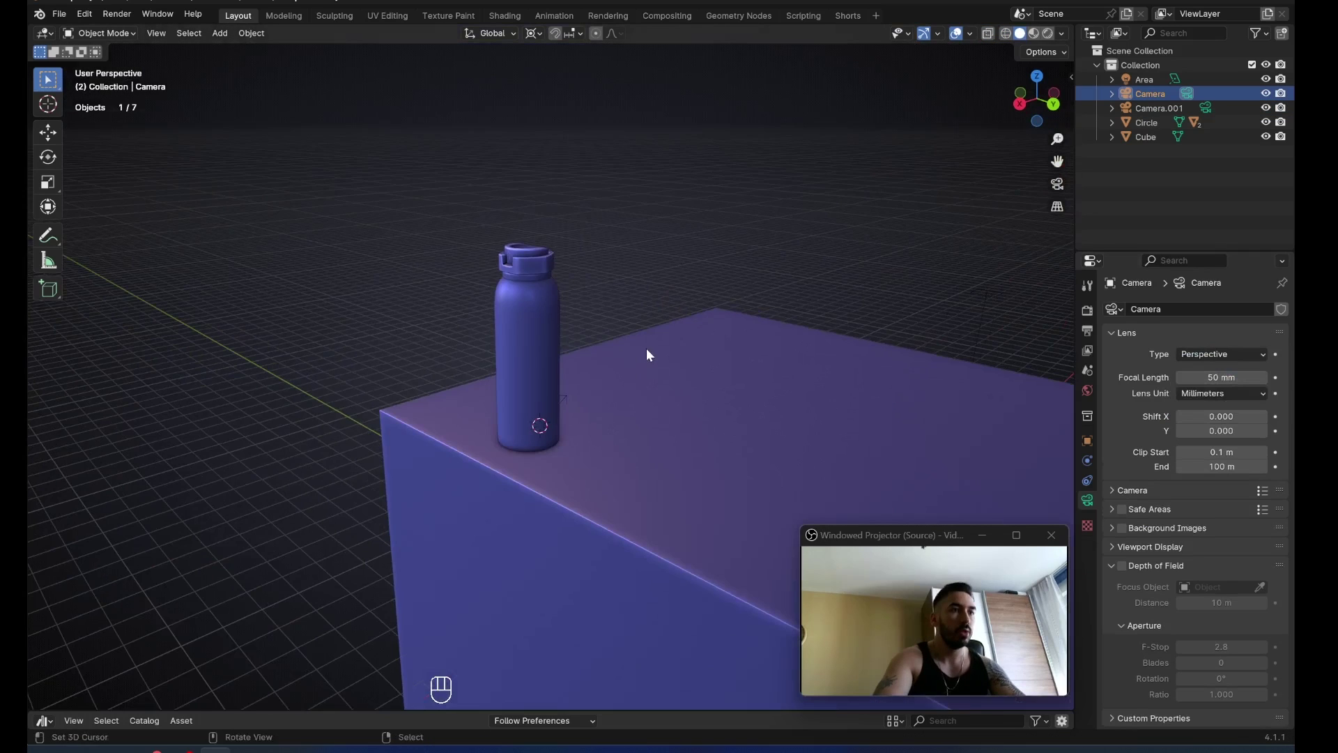
Align the camera to the current view of the canister and delete the surplus camera
{"action": "scroll", "coordinate": [654, 341], "scroll_direction": "down", "scroll_amount": 2}
{"action": "key", "text": "ctrl+alt+KP_0"}
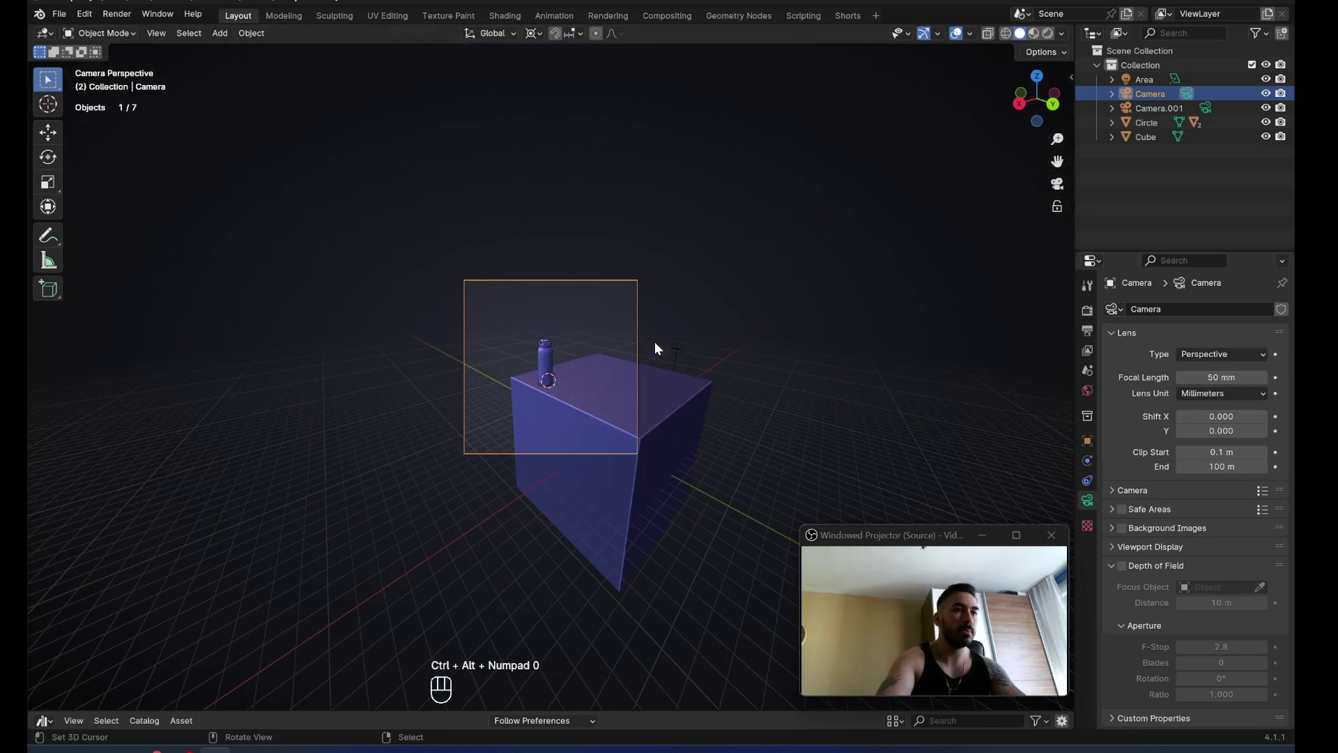
{"action": "key", "text": "Delete"}
{"action": "scroll", "coordinate": [584, 375], "scroll_direction": "up", "scroll_amount": 3}
Add a plane and rotate it 90° about the X axis
{"action": "key", "text": "shift+a"}
{"action": "mouse_move", "coordinate": [500, 425]}
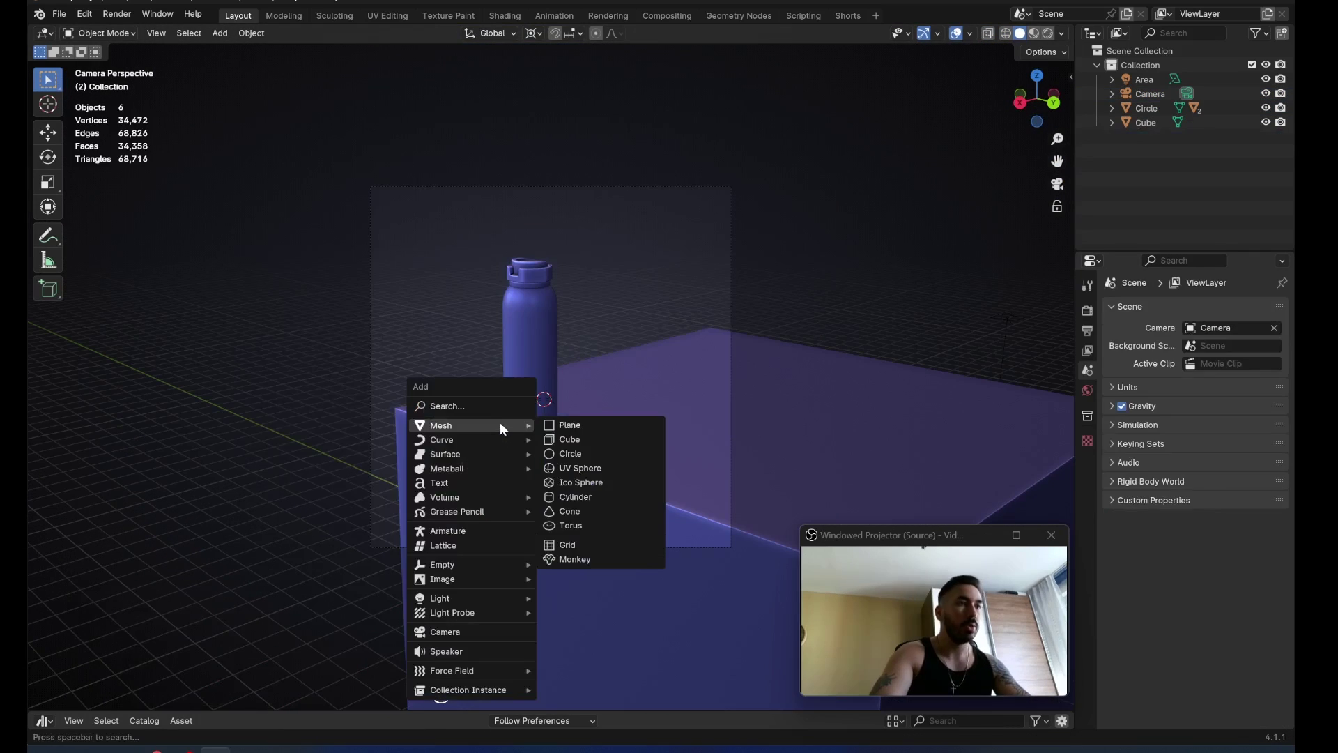
{"action": "left_click", "coordinate": [596, 426]}
{"action": "type", "text": "rx90"}
{"action": "key", "text": "Return"}
Scale the upright plane up, move it along Y behind the canister as a backdrop, and preview the scene in rendered shading
{"action": "key", "text": "s"}
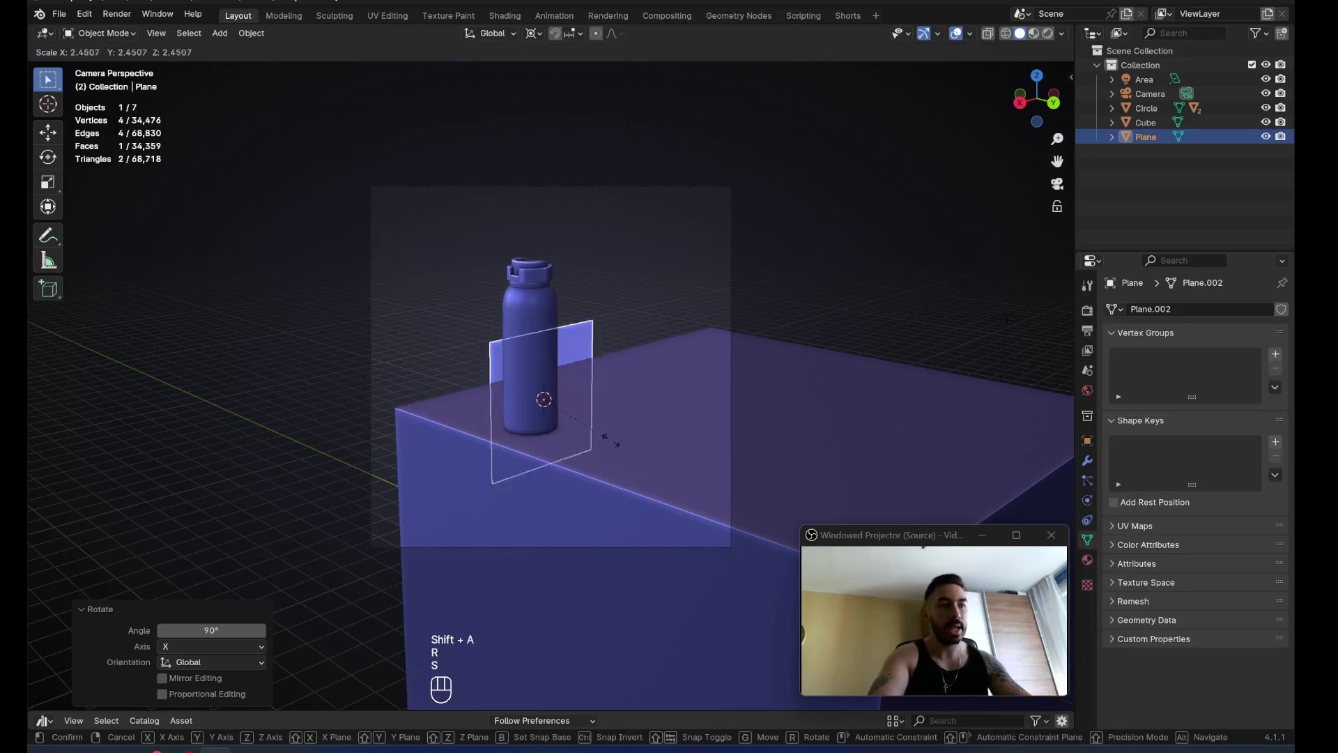
{"action": "left_click", "coordinate": [877, 479]}
{"action": "key", "text": "g"}
{"action": "key", "text": "y"}
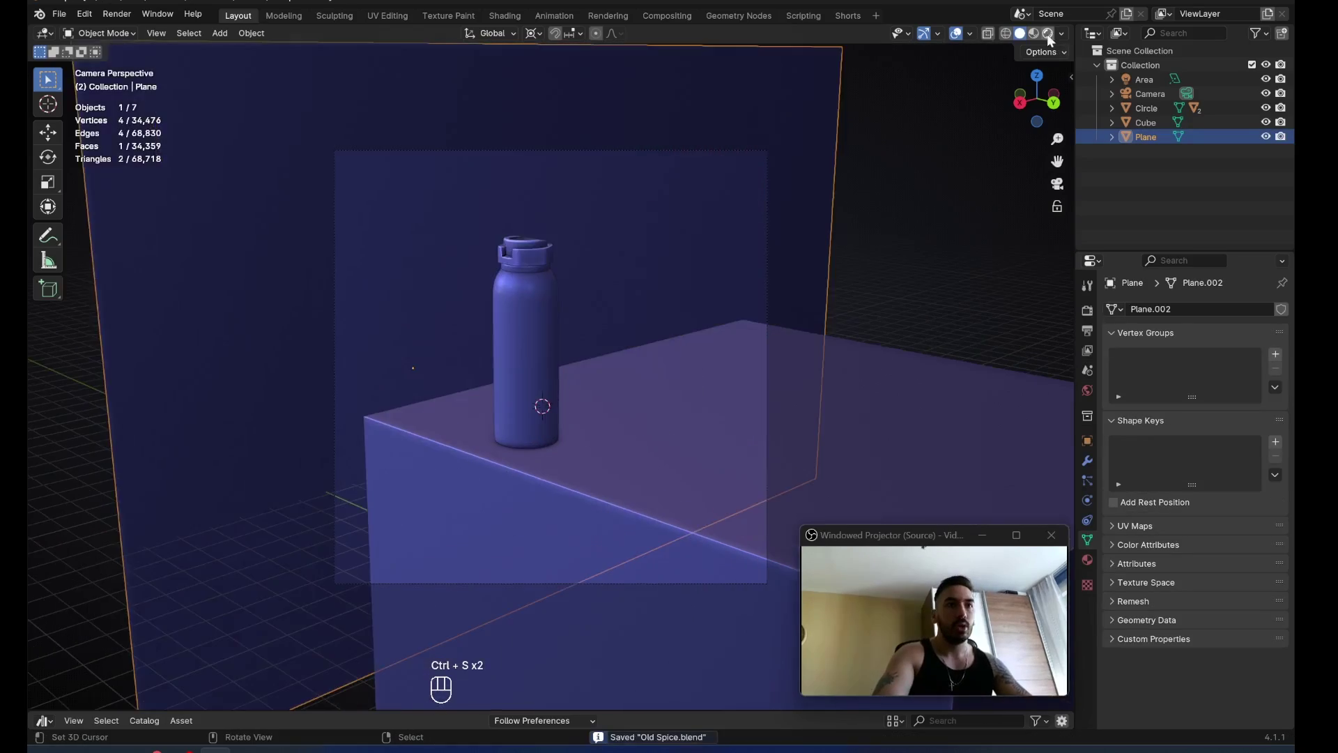
{"action": "left_click", "coordinate": [1048, 35]}
Bevel all edges of the cube by about 0.023 m with two segments and a profile shape of 1.000
{"action": "left_click", "coordinate": [585, 387]}
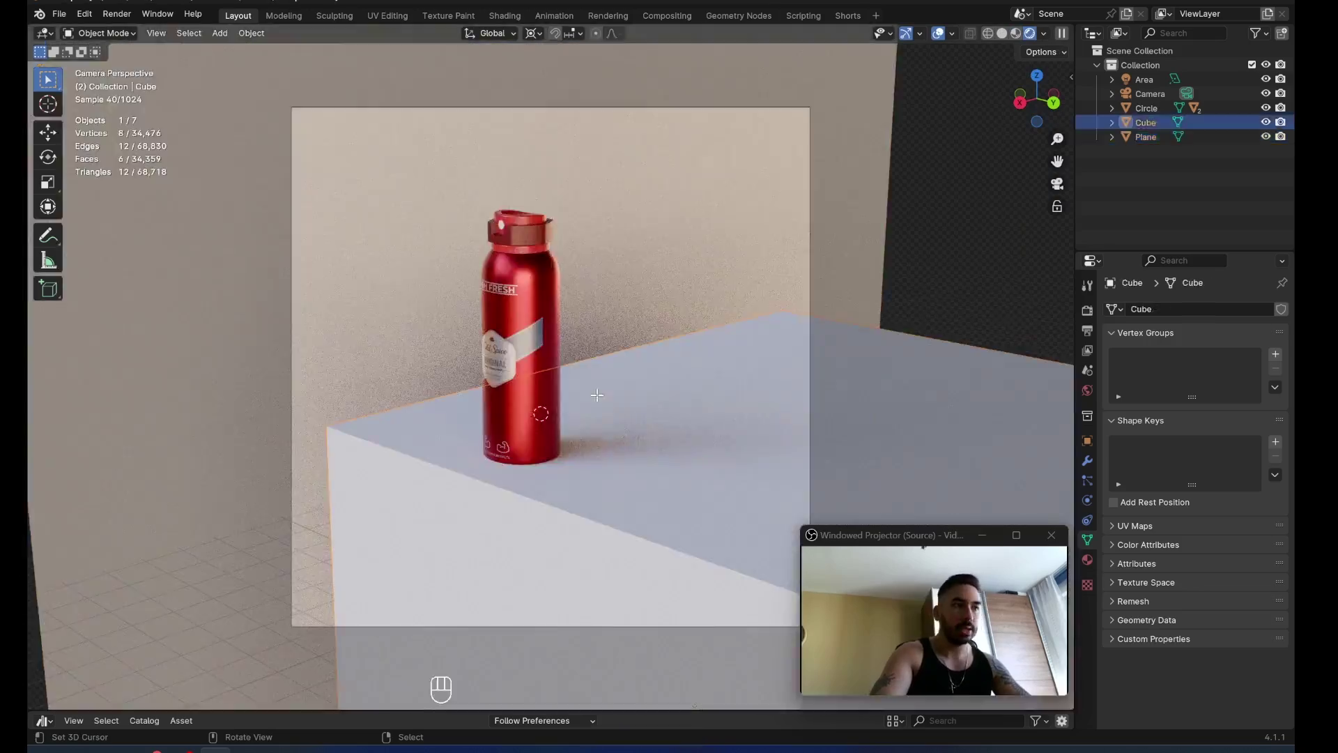
{"action": "key", "text": "Tab"}
{"action": "key", "text": "ctrl+b"}
{"action": "scroll", "coordinate": [405, 522], "scroll_direction": "up", "scroll_amount": 2, "text": "shift"}
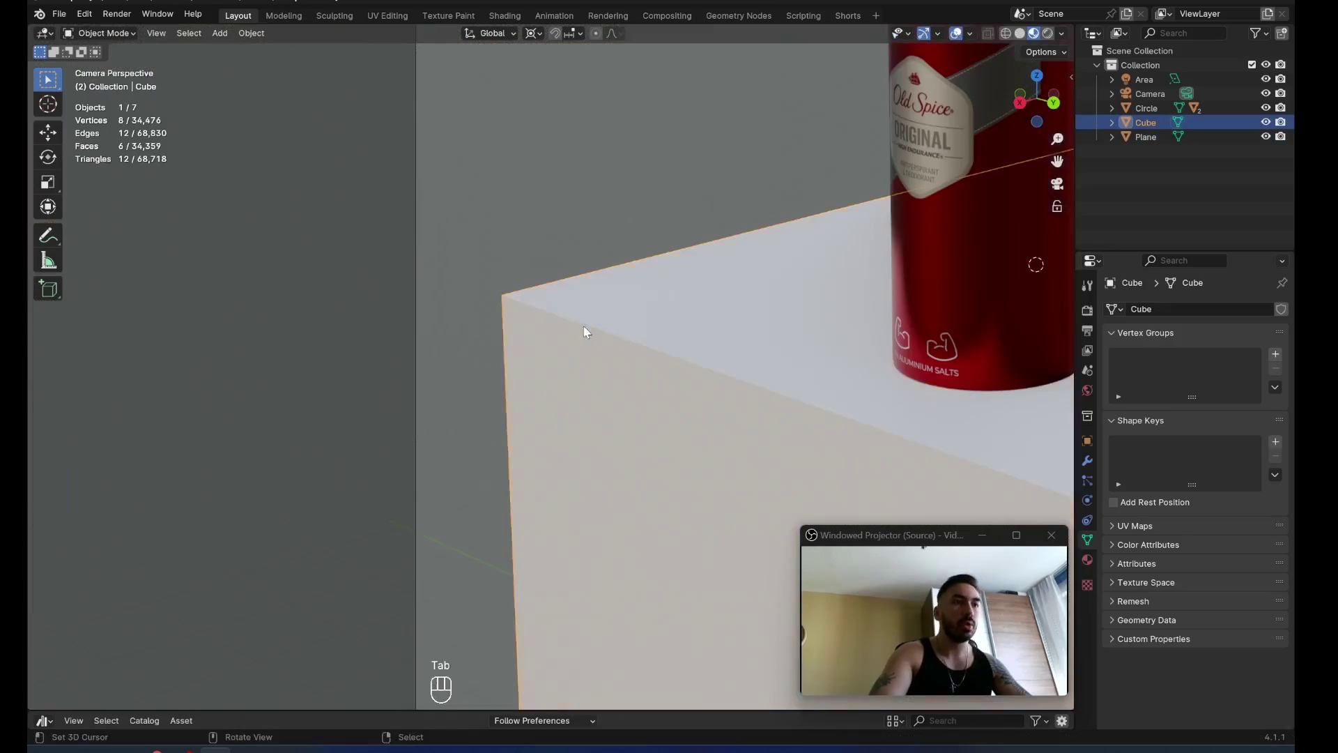
{"action": "middle_click_drag", "start_coordinate": [584, 328], "coordinate": [563, 334], "text": "shift"}
{"action": "scroll", "coordinate": [563, 333], "scroll_direction": "up", "scroll_amount": 2}
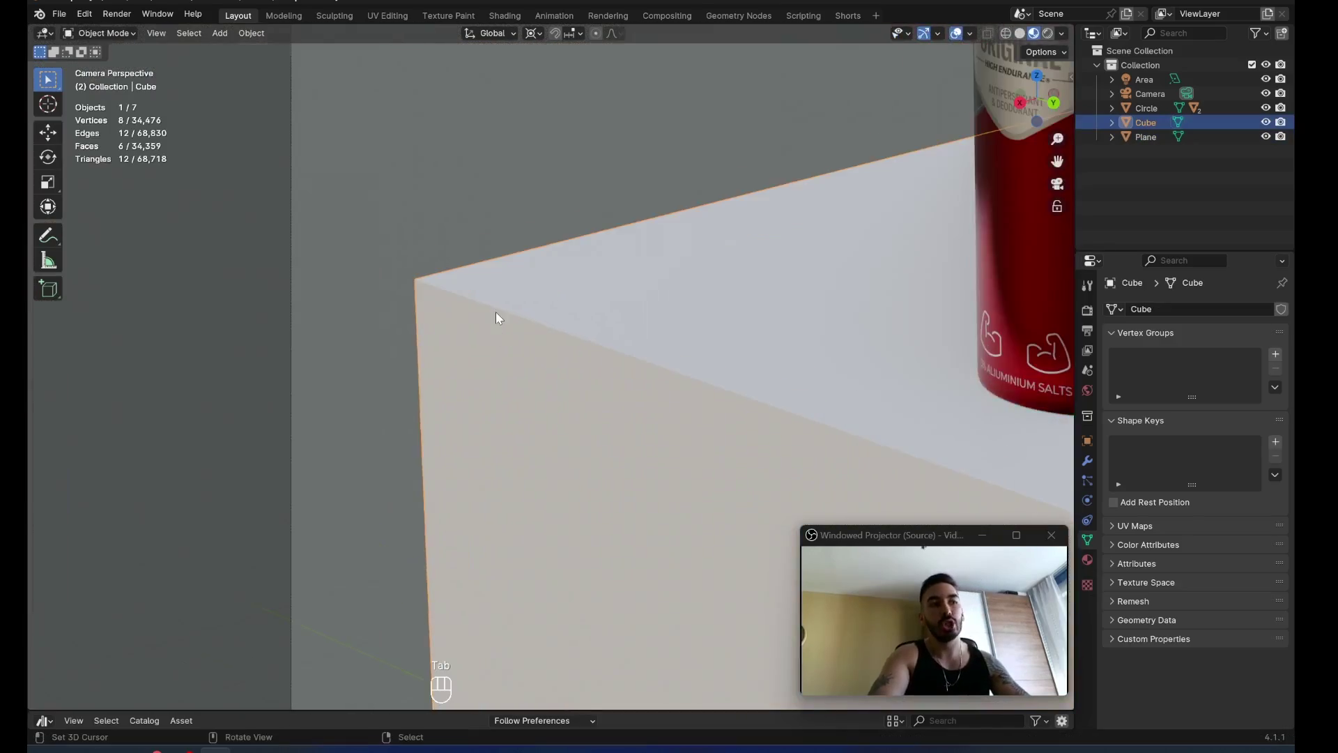
{"action": "key", "text": "Tab"}
{"action": "key", "text": "ctrl+b"}
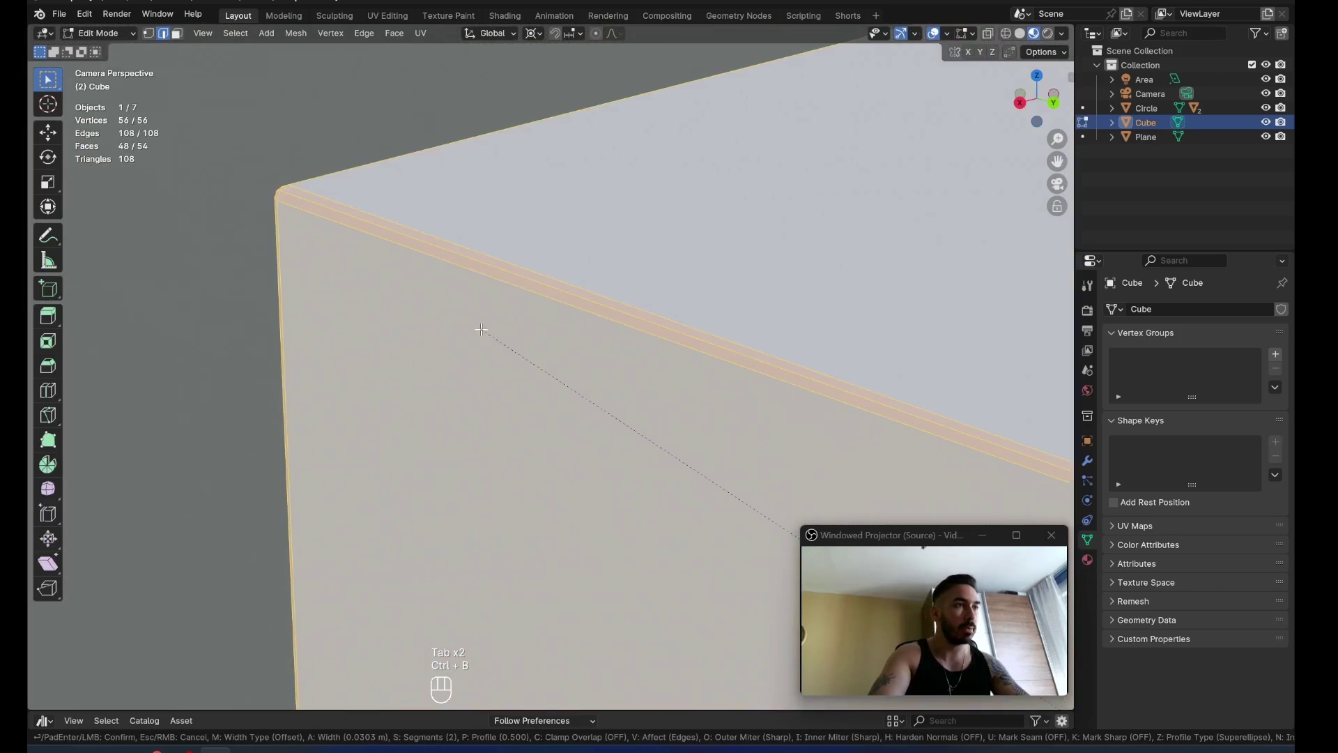
{"action": "left_click", "coordinate": [479, 331]}
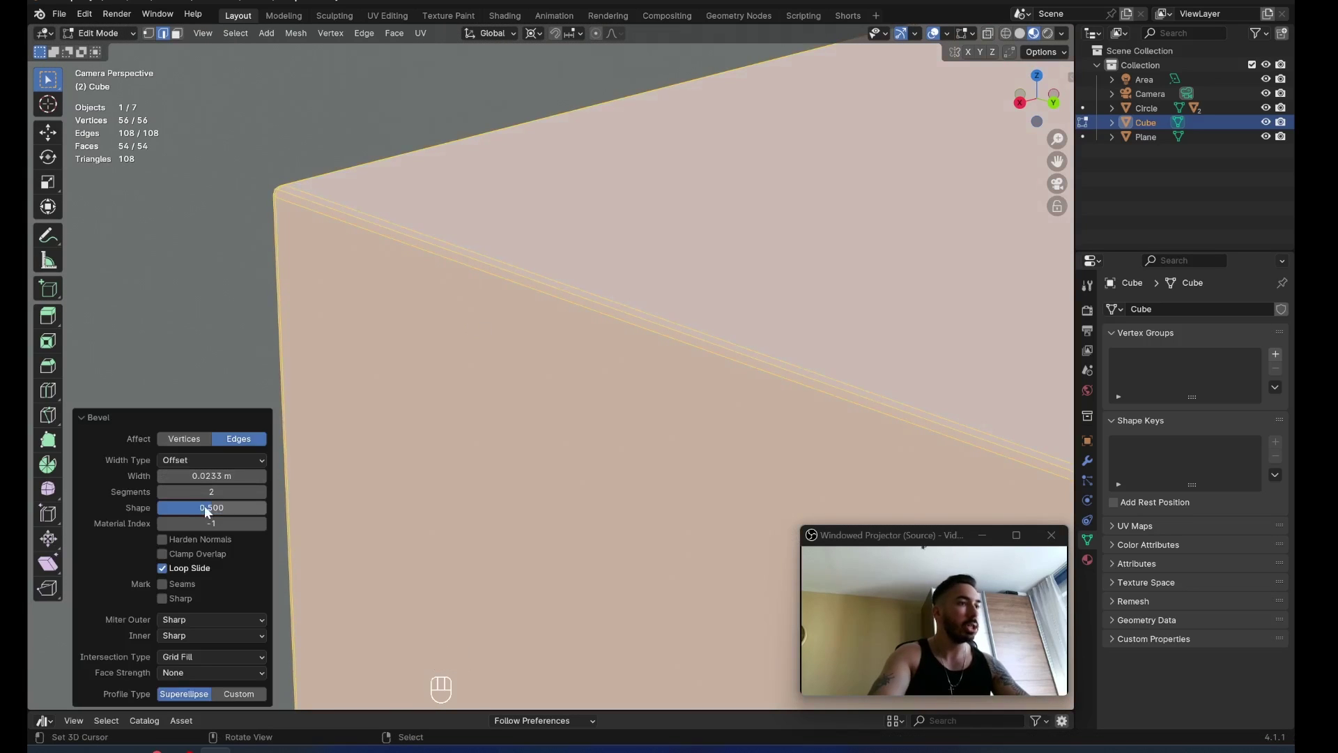
{"action": "left_click_drag", "start_coordinate": [207, 512], "coordinate": [265, 349]}
Select all cube edges with similar face angles and bevel them about 0.018 m with six segments and a 0.5 profile shape
{"action": "left_click", "coordinate": [286, 212]}
{"action": "key", "text": "shift+g"}
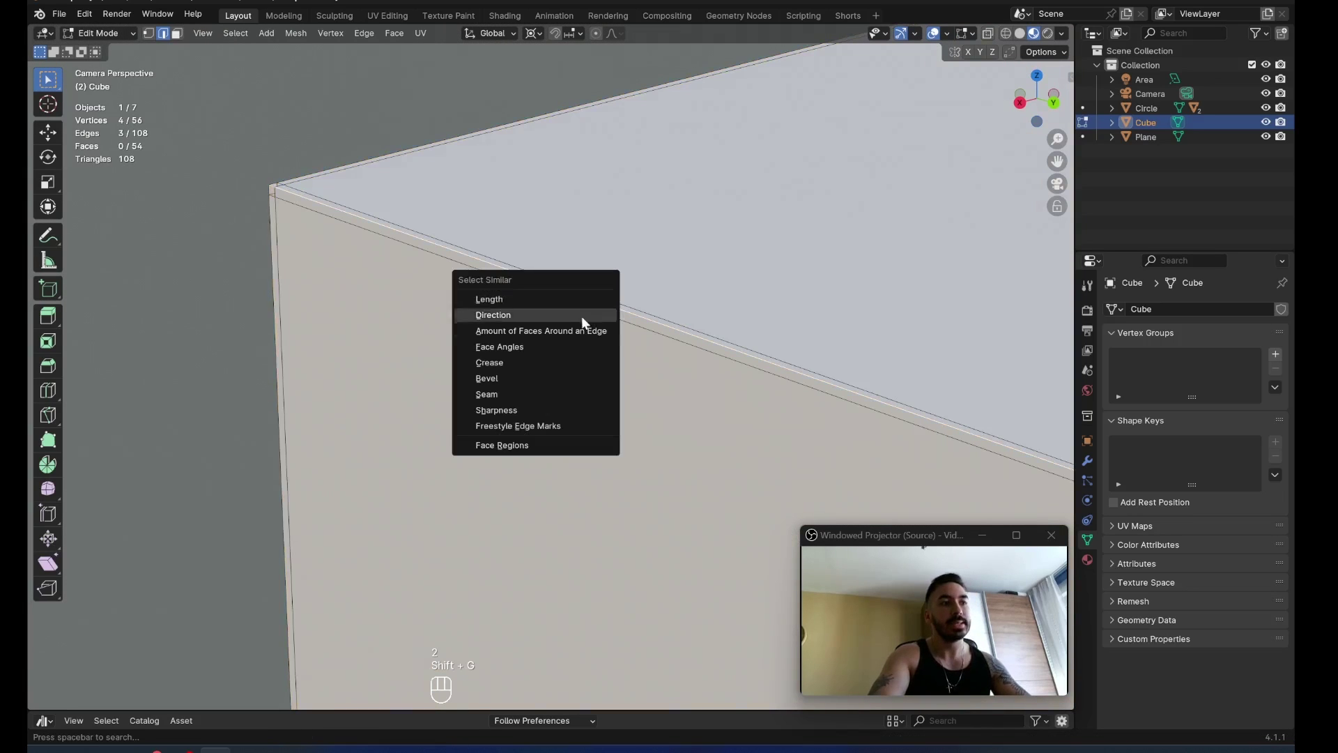
{"action": "left_click", "coordinate": [543, 349]}
{"action": "scroll", "coordinate": [395, 350], "scroll_direction": "up", "scroll_amount": 1}
{"action": "key", "text": "ctrl+b"}
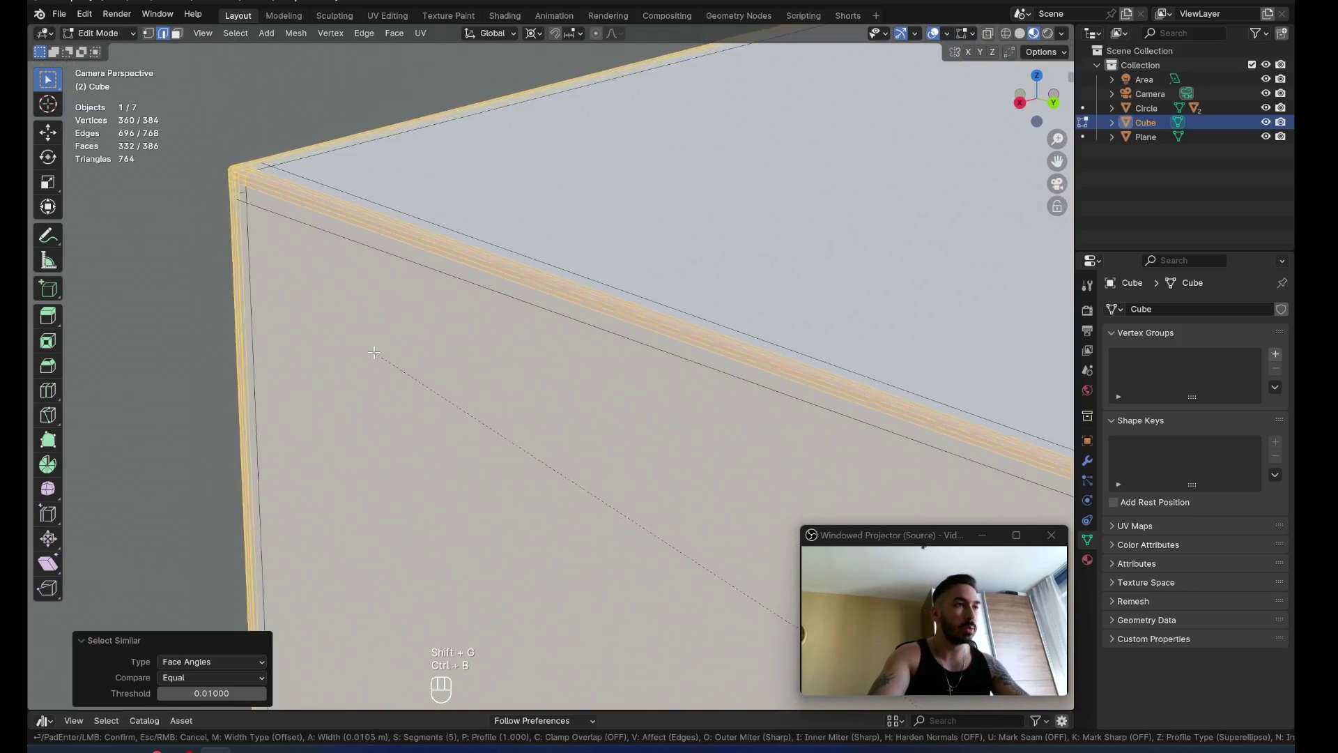
{"action": "left_click", "coordinate": [355, 348]}
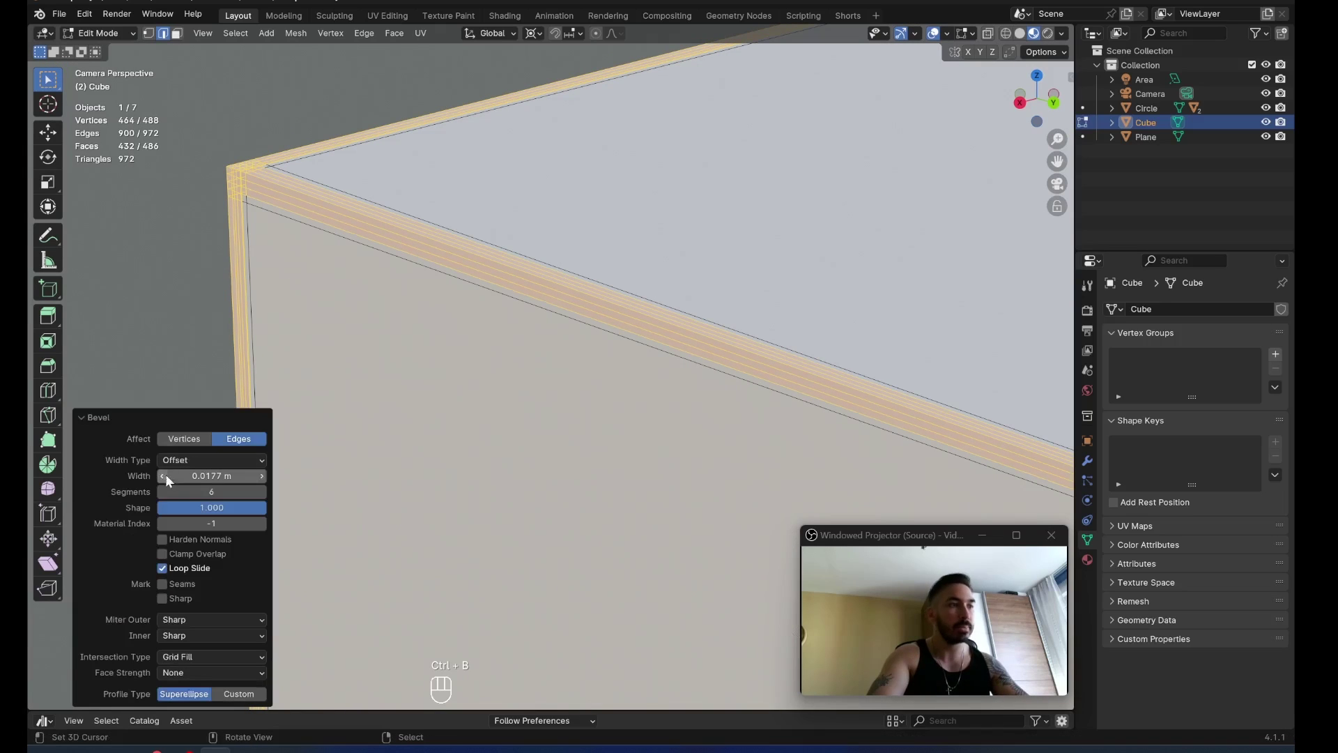
{"action": "type", "text": ".5"}
{"action": "key", "text": "Return"}
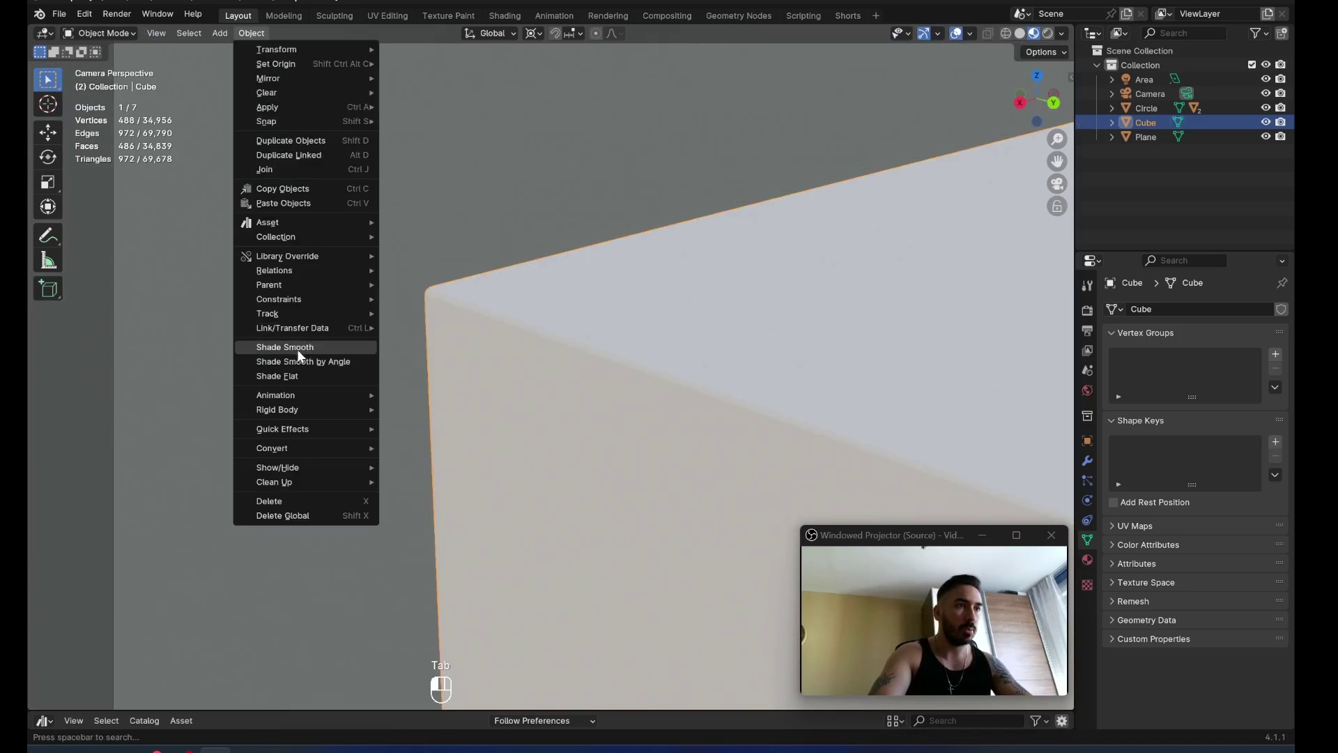
Shade the cube smooth and give it a new material
{"action": "left_click", "coordinate": [298, 352]}
{"action": "left_click", "coordinate": [1087, 559]}
{"action": "left_click", "coordinate": [1199, 369]}
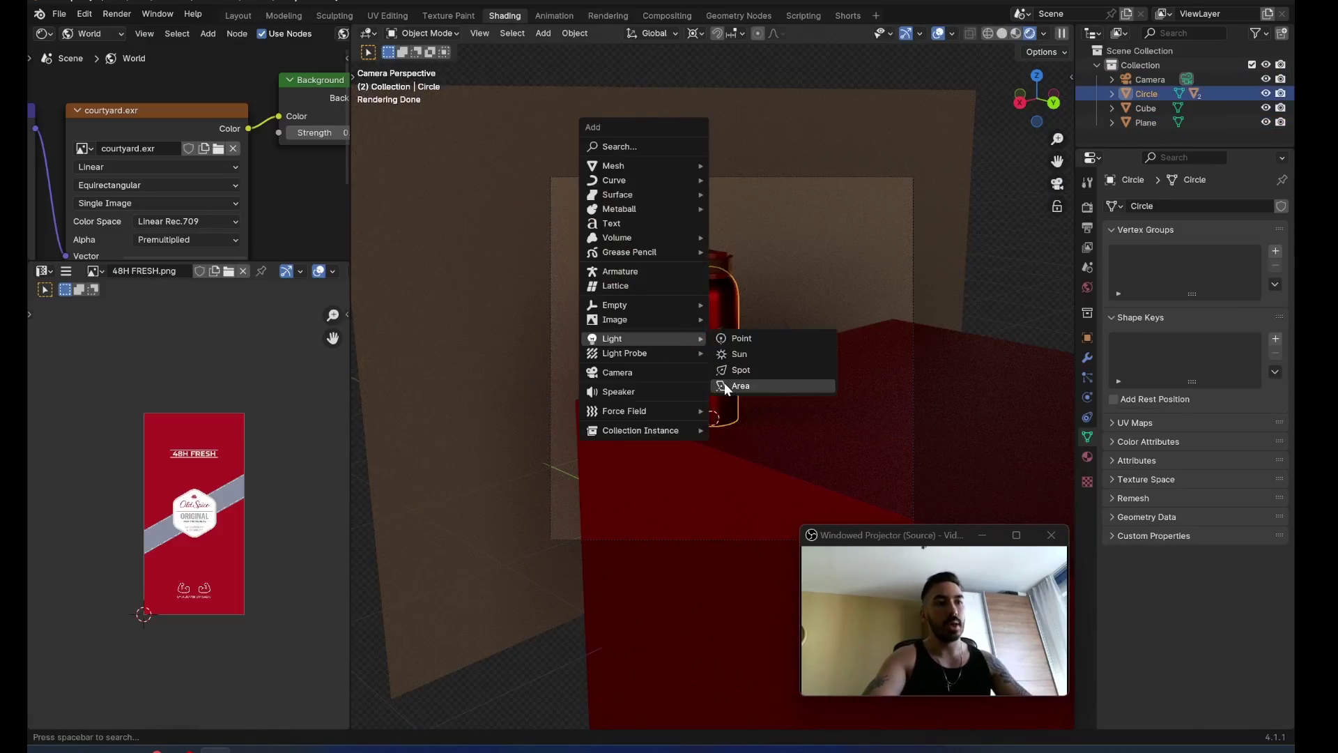
Add an area light, rotate it about Z to shine on the canister from the front, and scale it up
{"action": "left_click", "coordinate": [725, 386]}
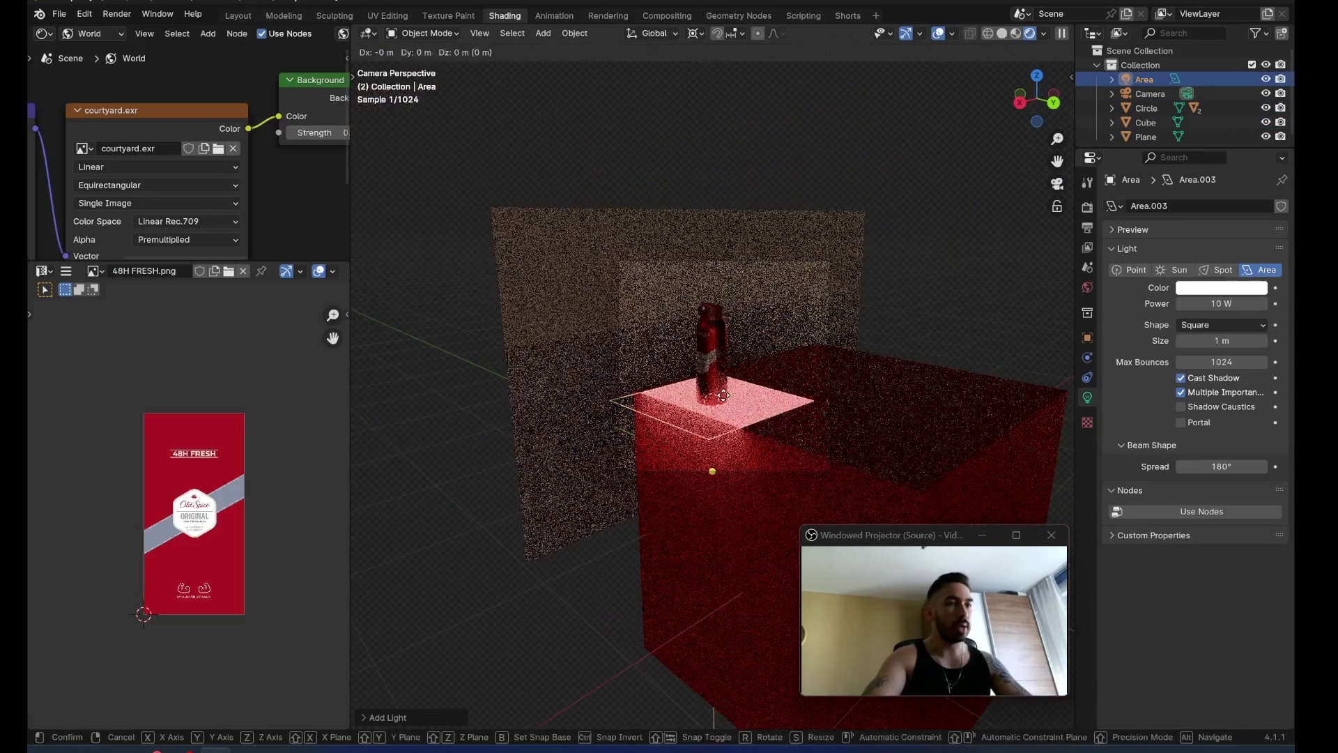
{"action": "key", "text": "r"}
{"action": "key", "text": "z"}
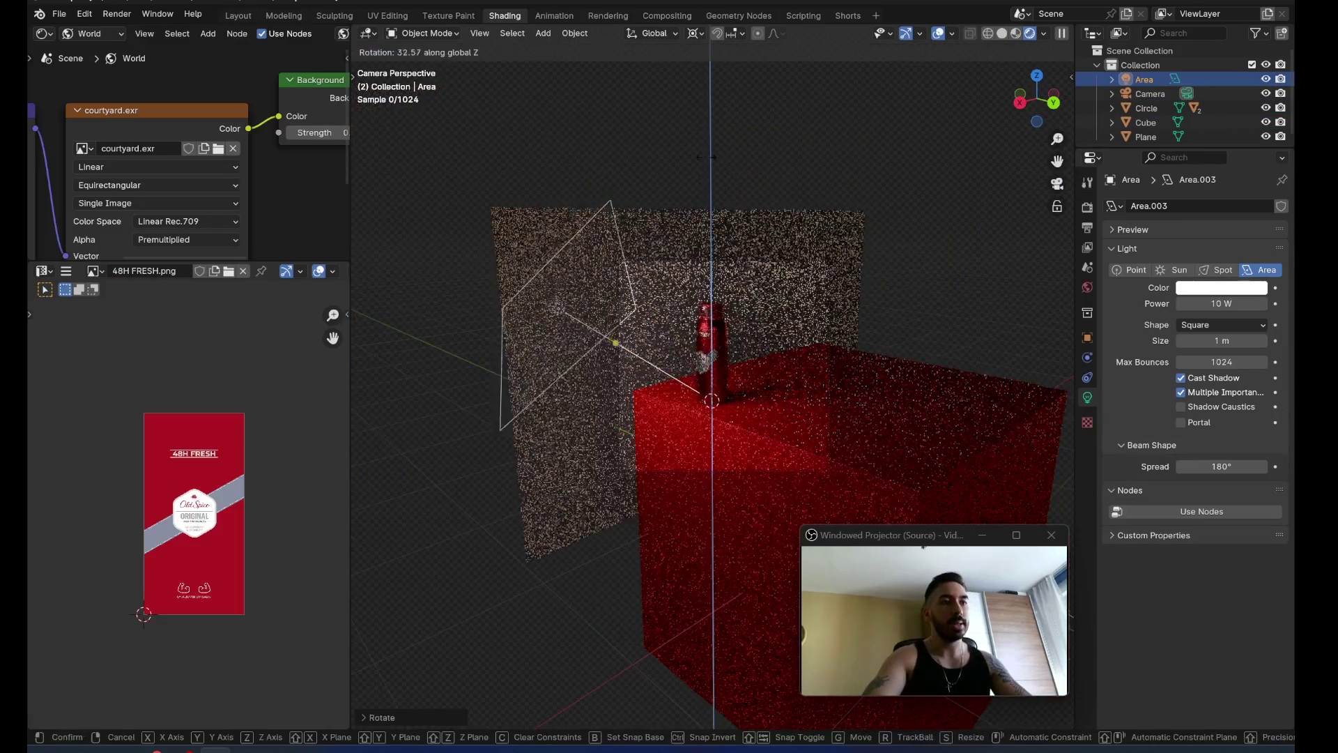
{"action": "left_click", "coordinate": [725, 396]}
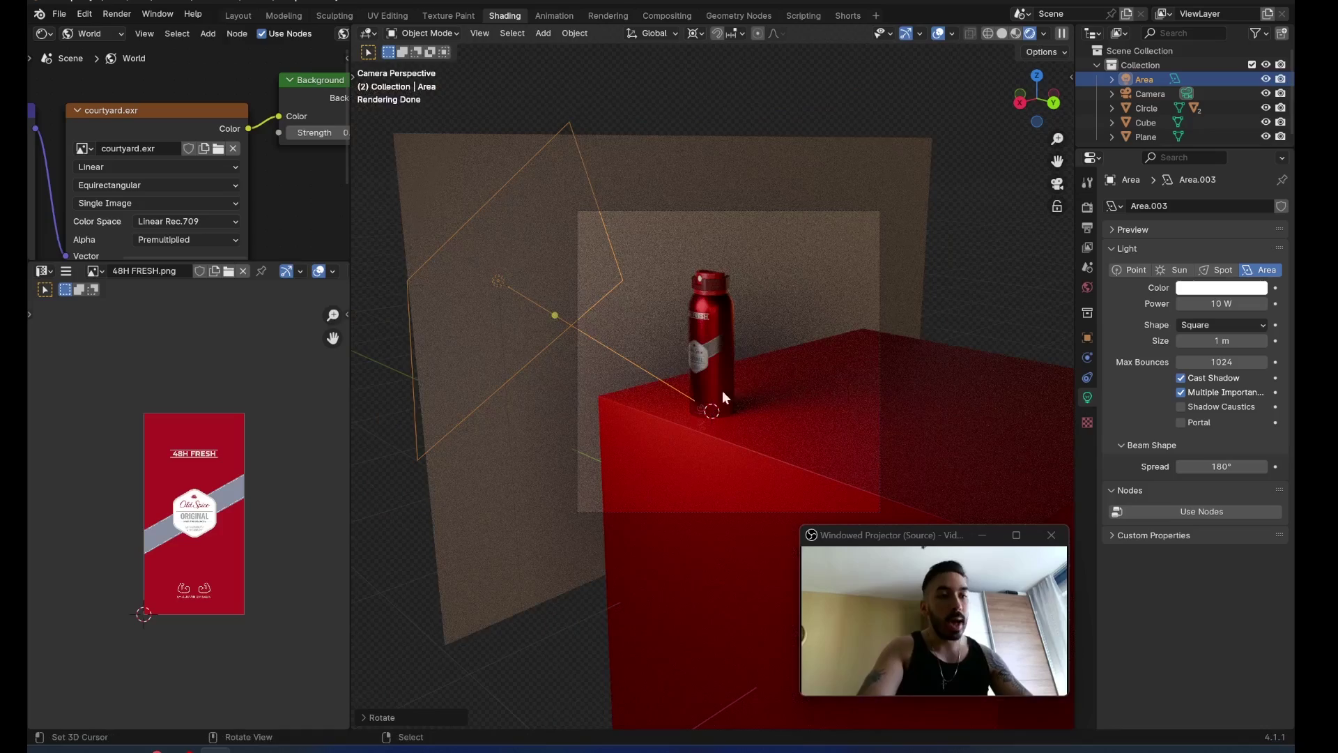
{"action": "key", "text": "s"}
{"action": "left_click", "coordinate": [806, 391]}
Set the area light's power to about 438 W and move it farther away from the canister
{"action": "scroll", "coordinate": [806, 391], "scroll_direction": "down", "scroll_amount": 2}
{"action": "left_click_drag", "start_coordinate": [1212, 303], "coordinate": [1254, 303]}
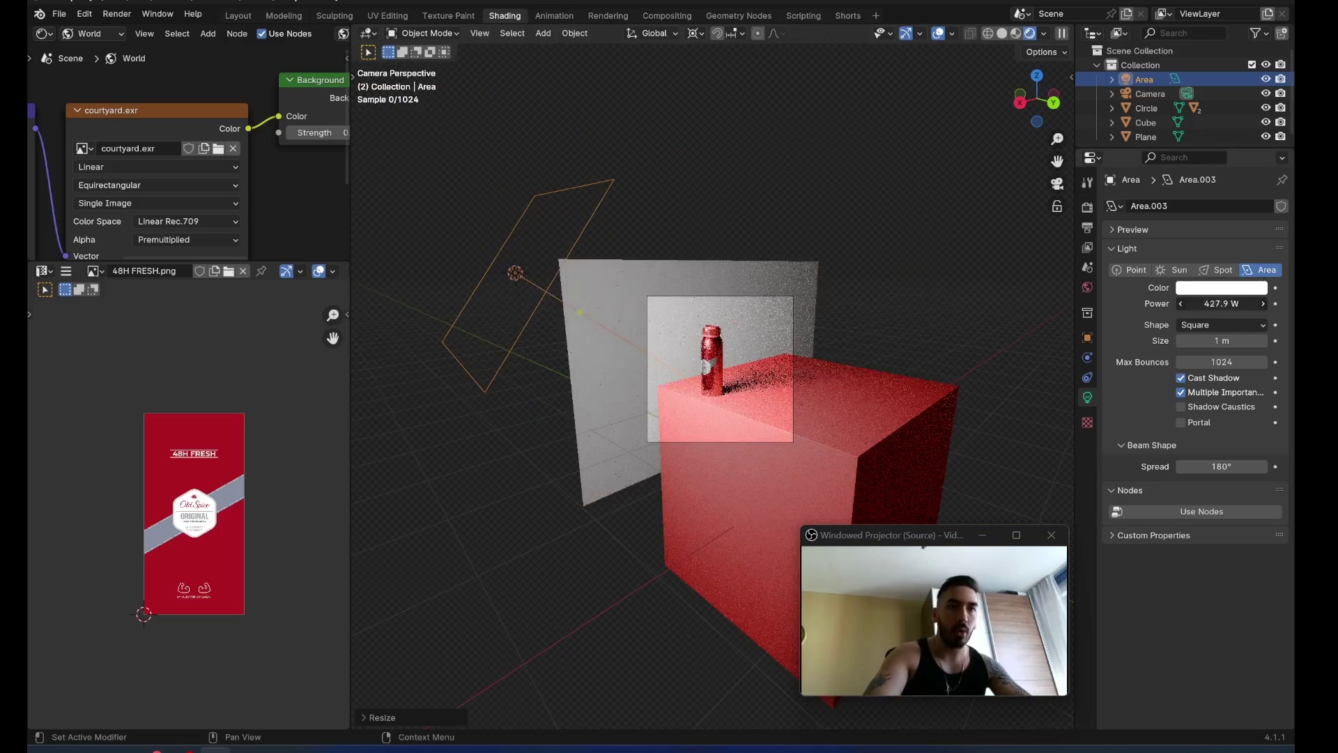
{"action": "scroll", "coordinate": [772, 395], "scroll_direction": "up", "scroll_amount": 2}
{"action": "key", "text": "g"}
{"action": "left_click", "coordinate": [524, 213]}
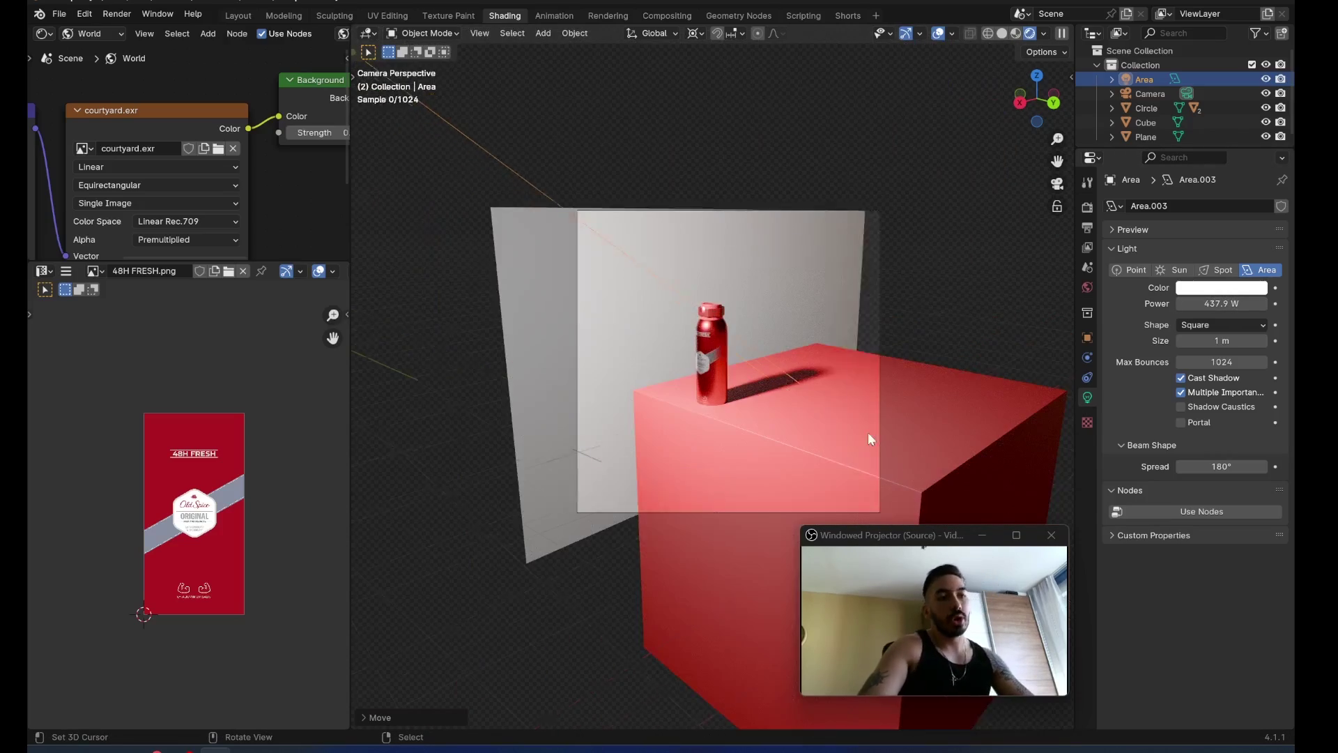
Scale the distant area light up about 4.6 times and check the canister's shadow on the block
{"action": "scroll", "coordinate": [818, 408], "scroll_direction": "up", "scroll_amount": 3}
{"action": "scroll", "coordinate": [851, 402], "scroll_direction": "down", "scroll_amount": 4}
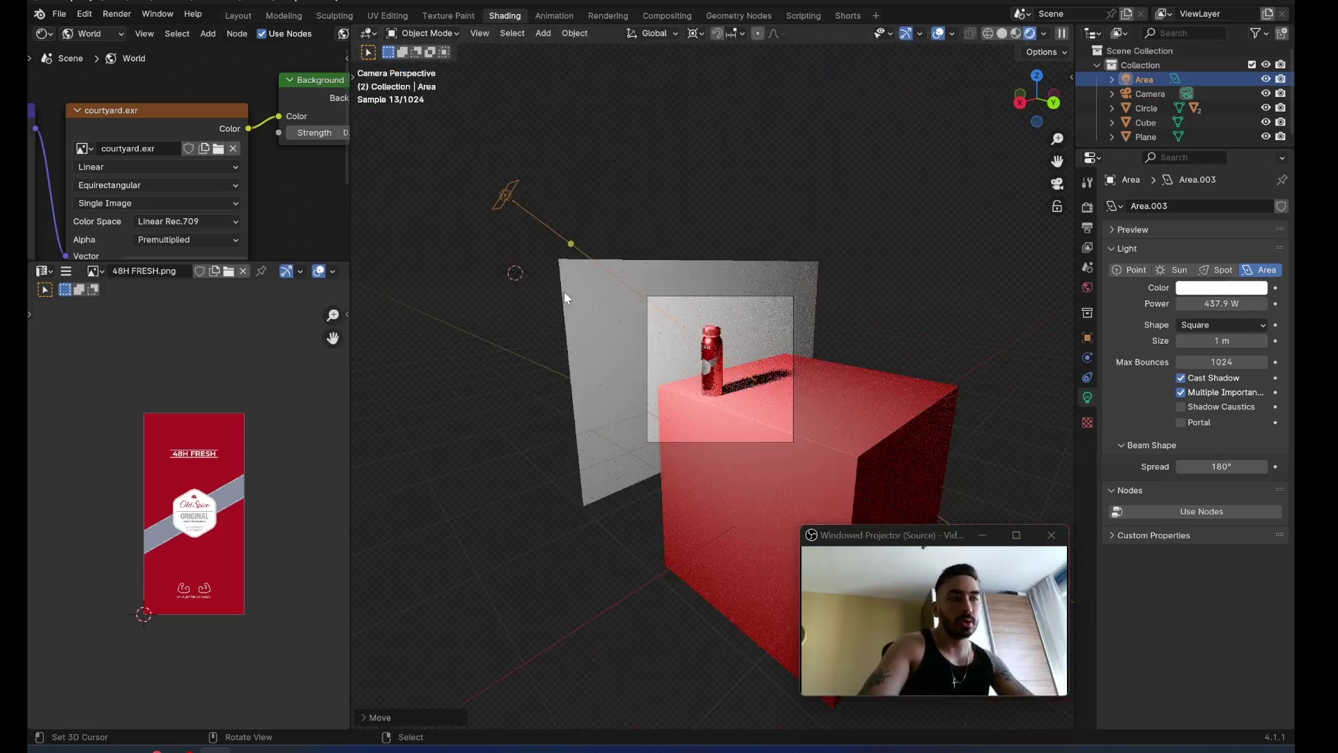
{"action": "key", "text": "s"}
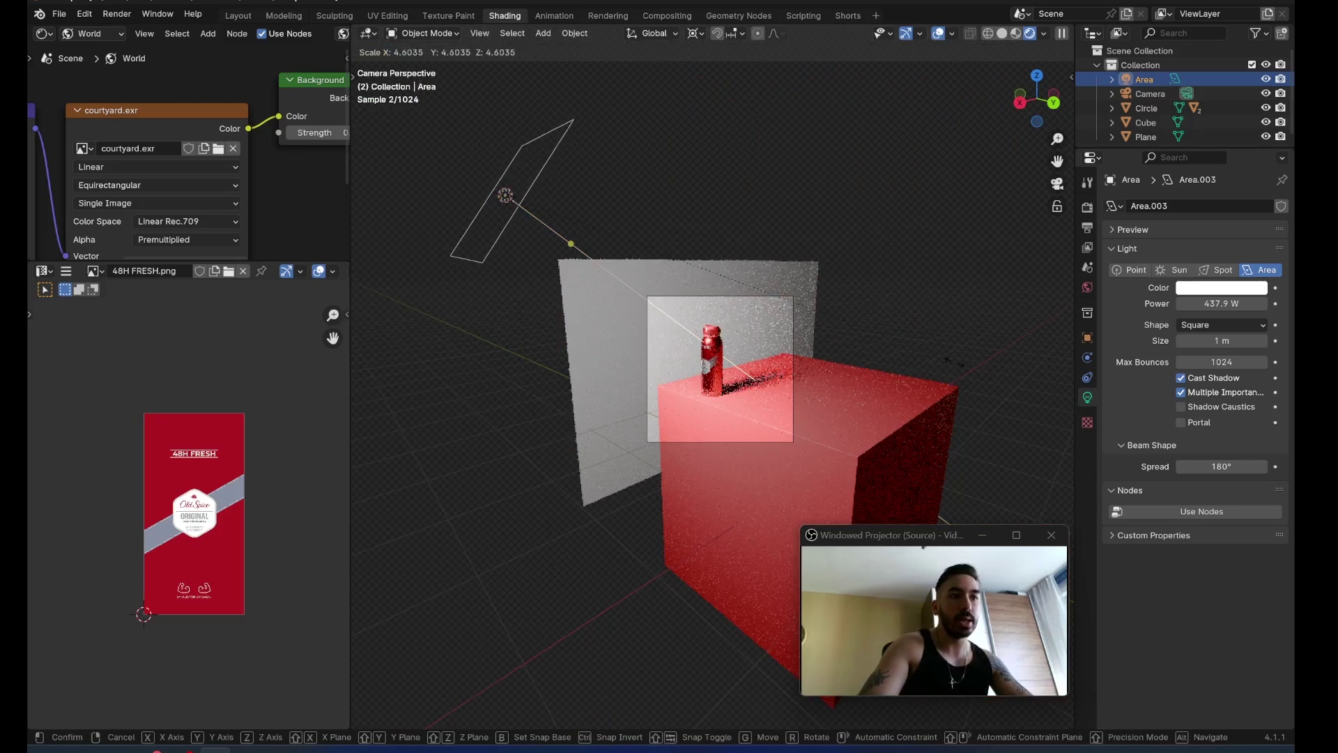
{"action": "left_click", "coordinate": [962, 403]}
{"action": "scroll", "coordinate": [961, 403], "scroll_direction": "up", "scroll_amount": 3}
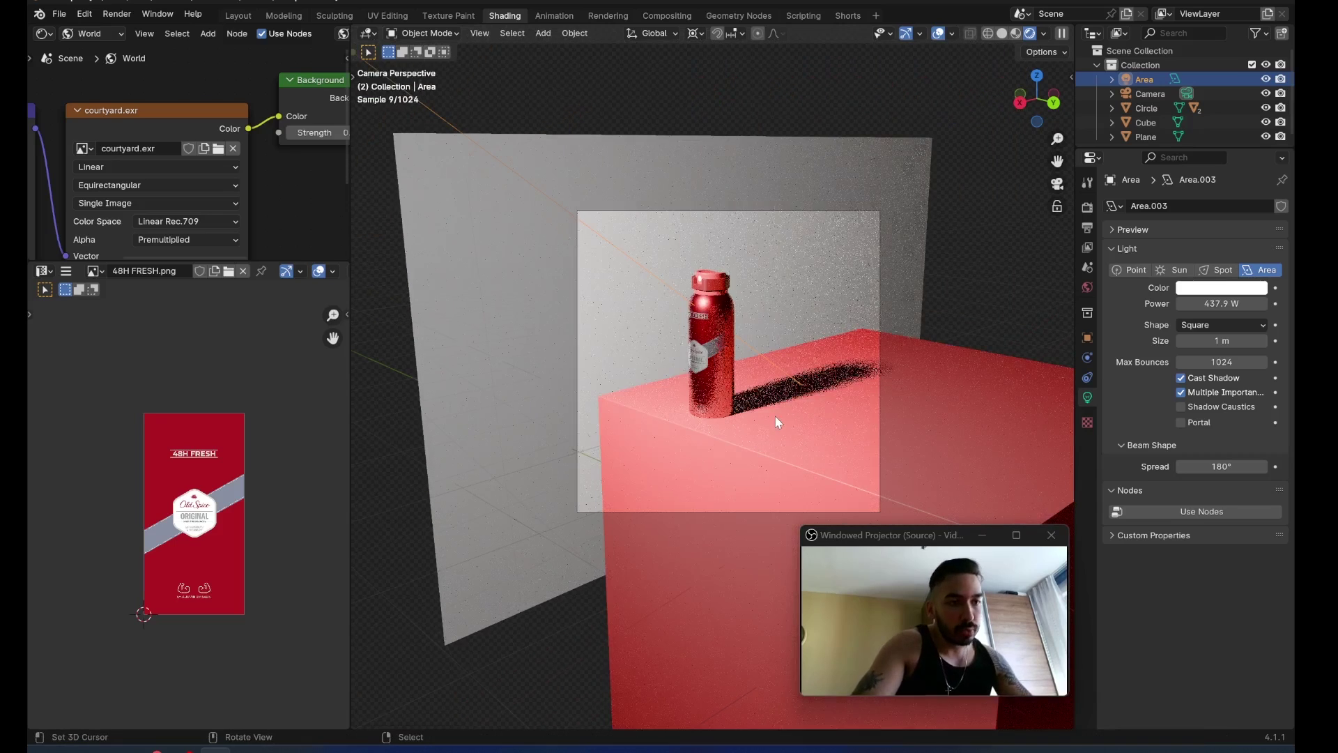
{"action": "scroll", "coordinate": [536, 260], "scroll_direction": "down", "scroll_amount": 3}
{"action": "scroll", "coordinate": [811, 418], "scroll_direction": "up", "scroll_amount": 4}
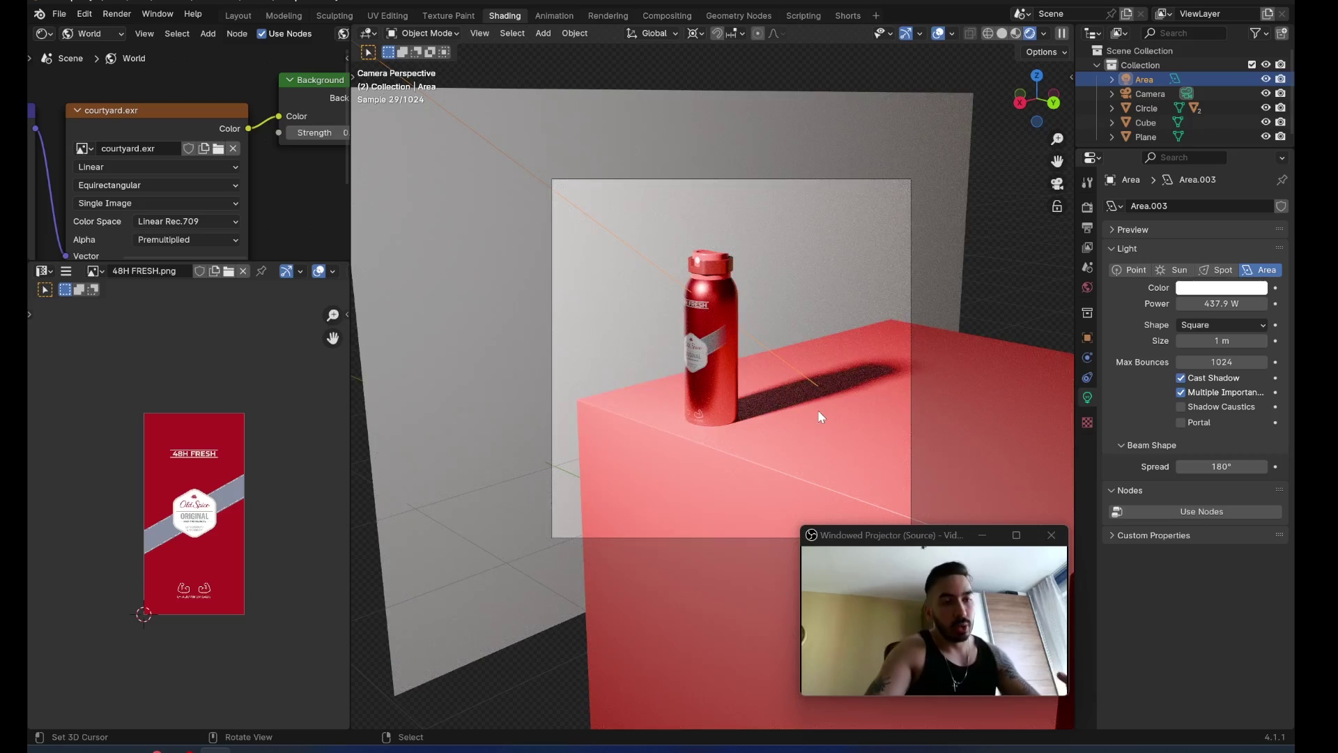
{"action": "scroll", "coordinate": [868, 385], "scroll_direction": "up", "scroll_amount": 1}
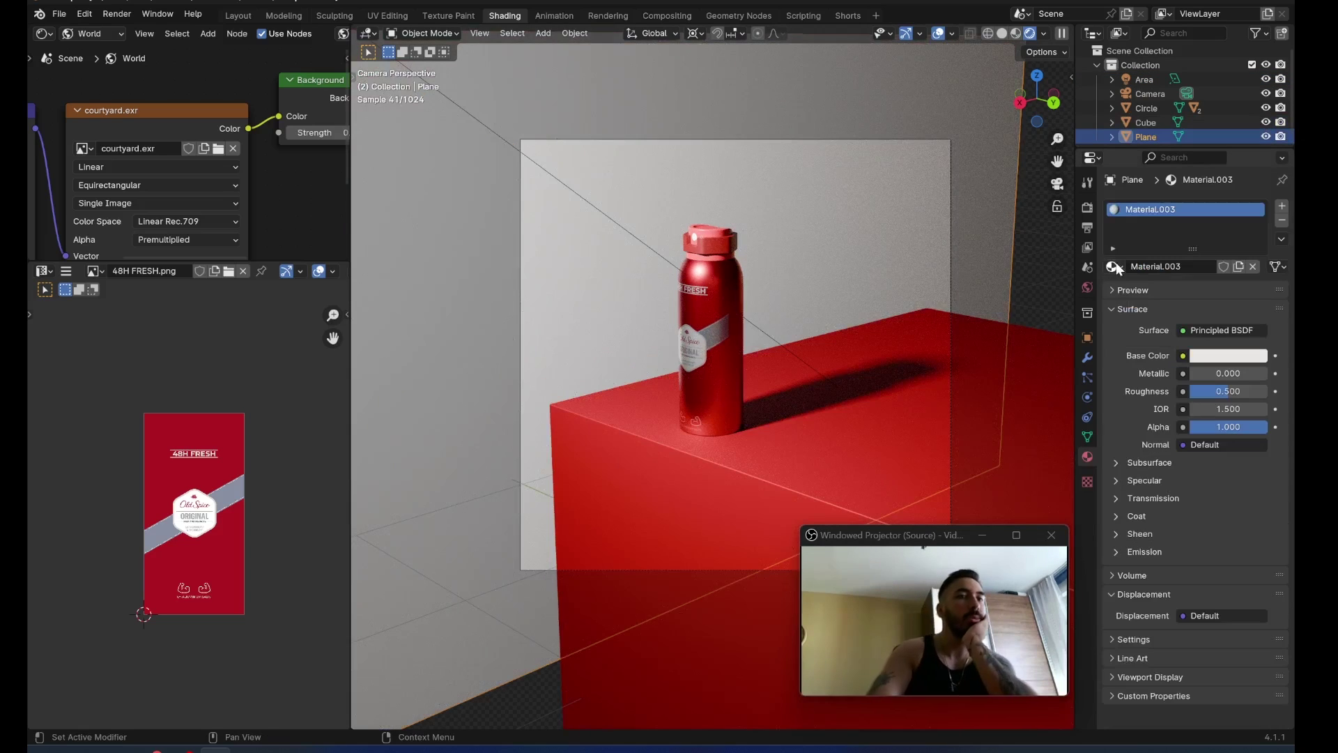
Assign the red Material.002 to the backdrop plane
{"action": "left_click", "coordinate": [1114, 267]}
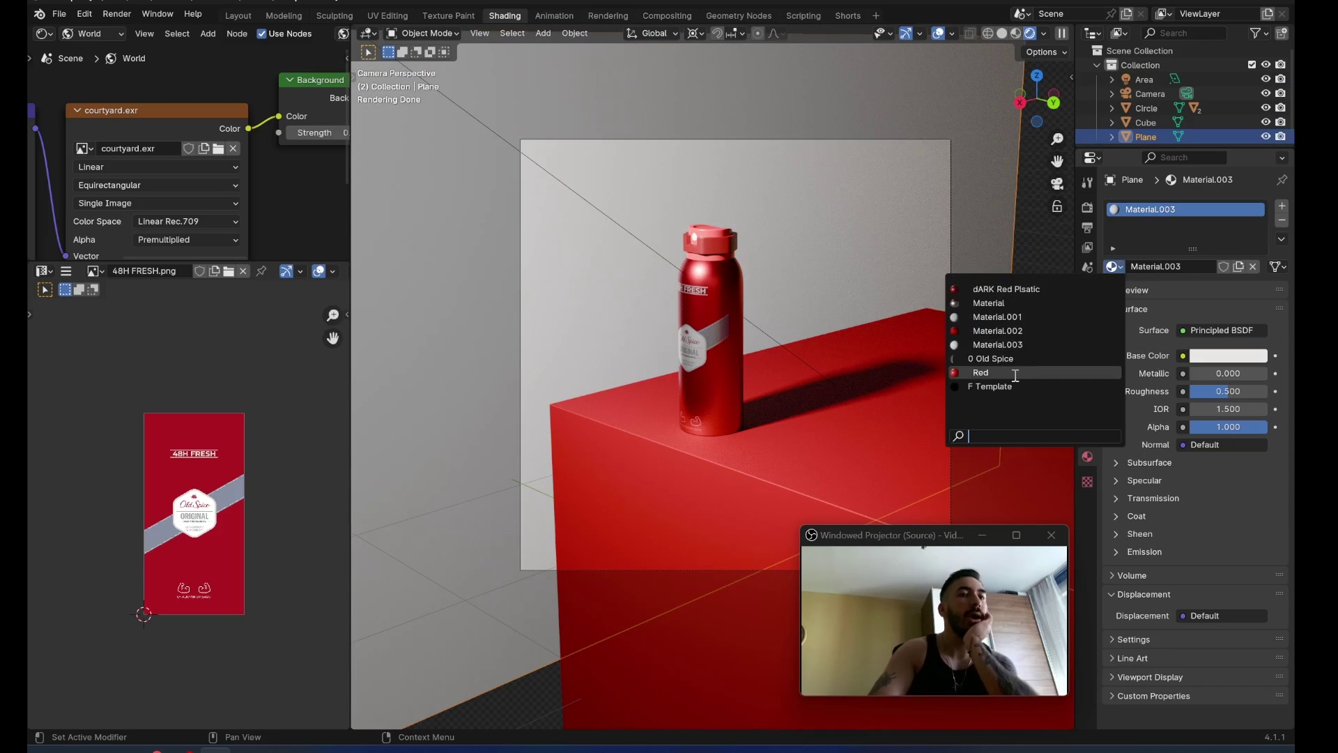
{"action": "left_click", "coordinate": [998, 331]}
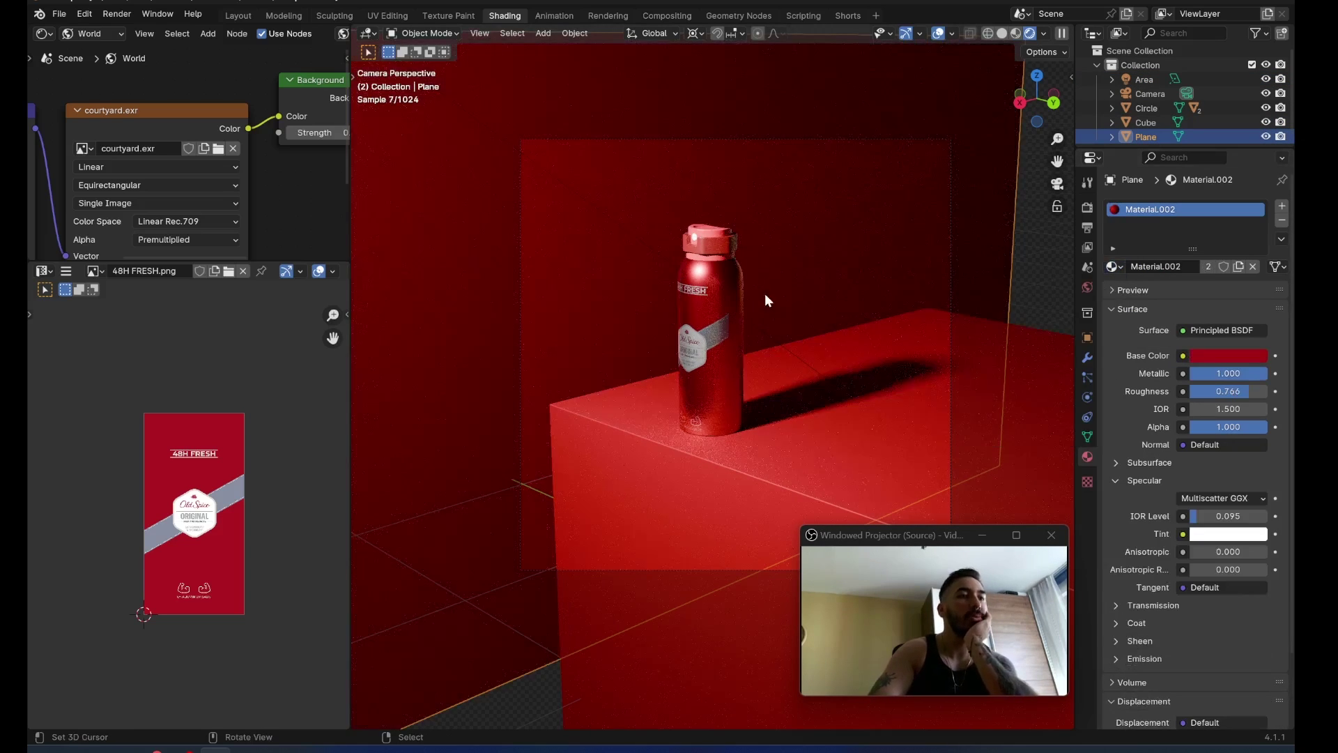
{"action": "scroll", "coordinate": [667, 311], "scroll_direction": "down", "scroll_amount": 2}
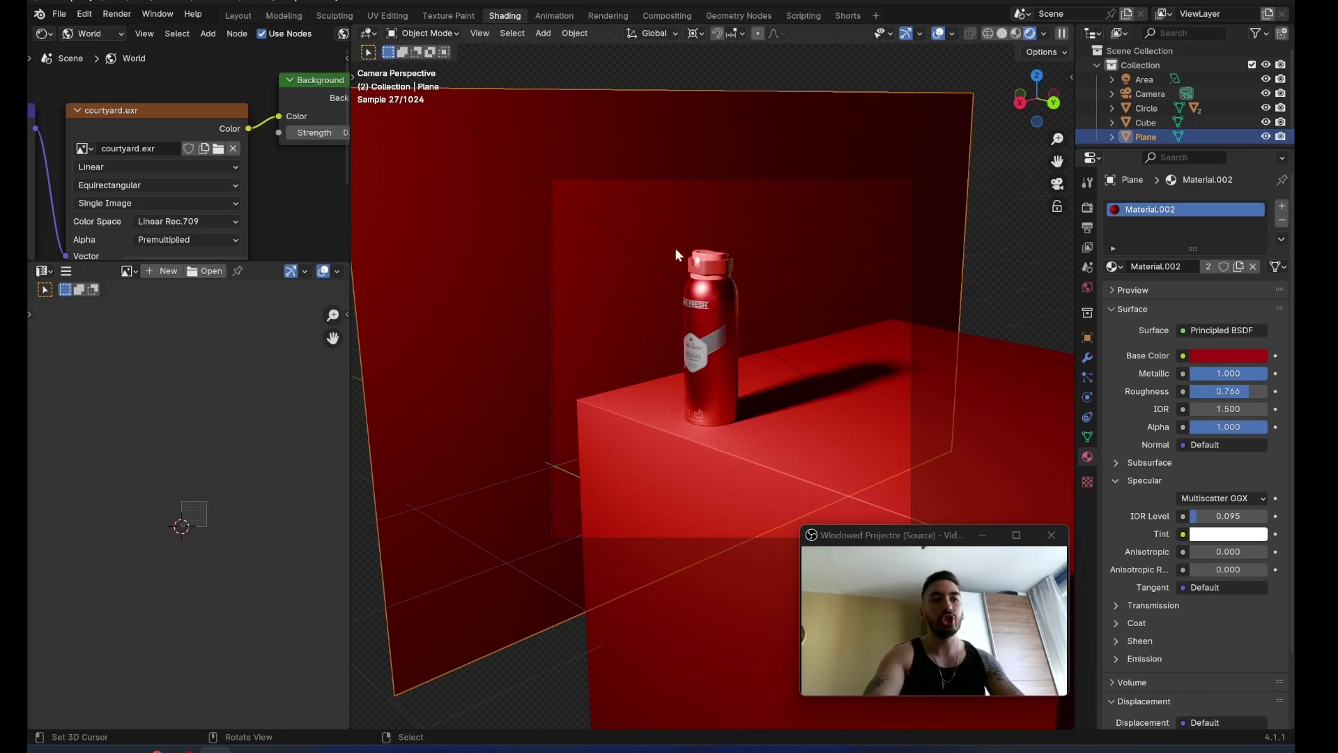
Extrude the backdrop's upper edge forward over the block as a roof and adjust its height along Z
{"action": "scroll", "coordinate": [674, 248], "scroll_direction": "down", "scroll_amount": 2}
{"action": "key", "text": "Tab"}
{"action": "left_click", "coordinate": [636, 240]}
{"action": "key", "text": "e"}
{"action": "key", "text": "y"}
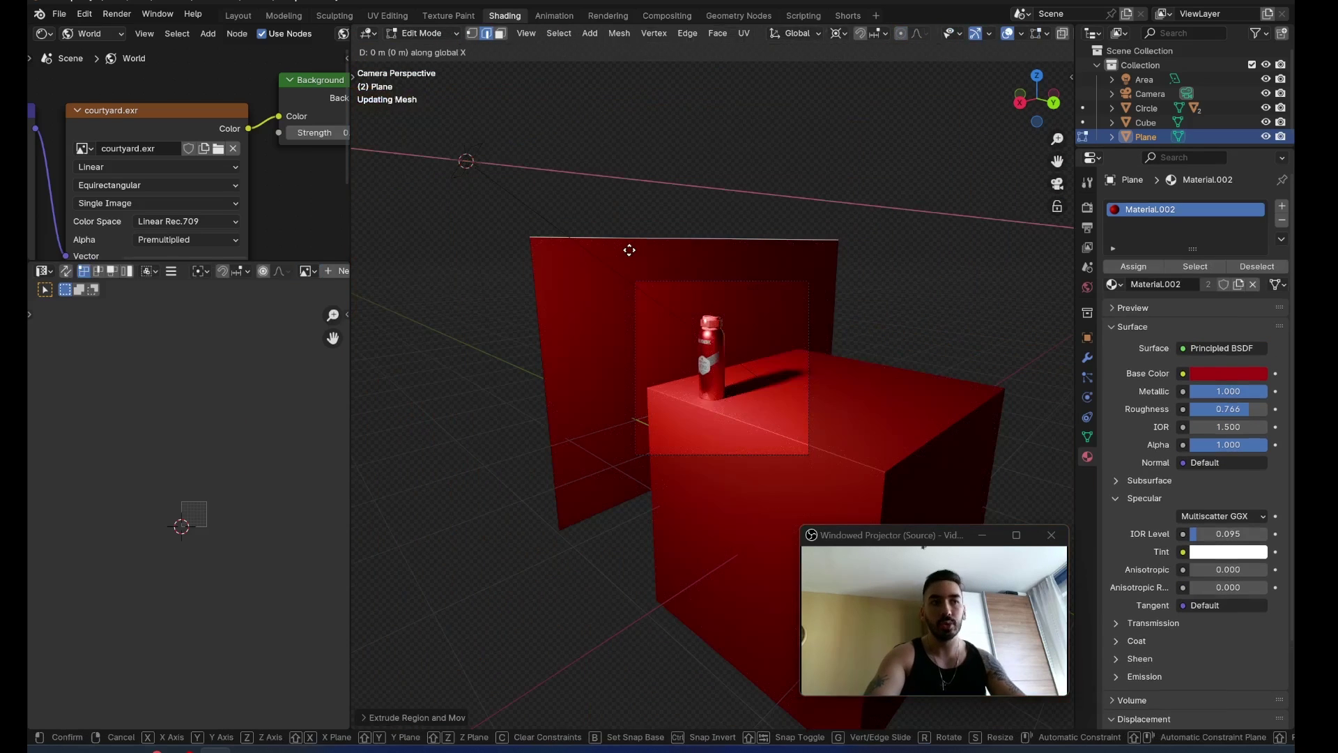
{"action": "left_click", "coordinate": [544, 391]}
{"action": "scroll", "coordinate": [887, 248], "scroll_direction": "up", "scroll_amount": 4}
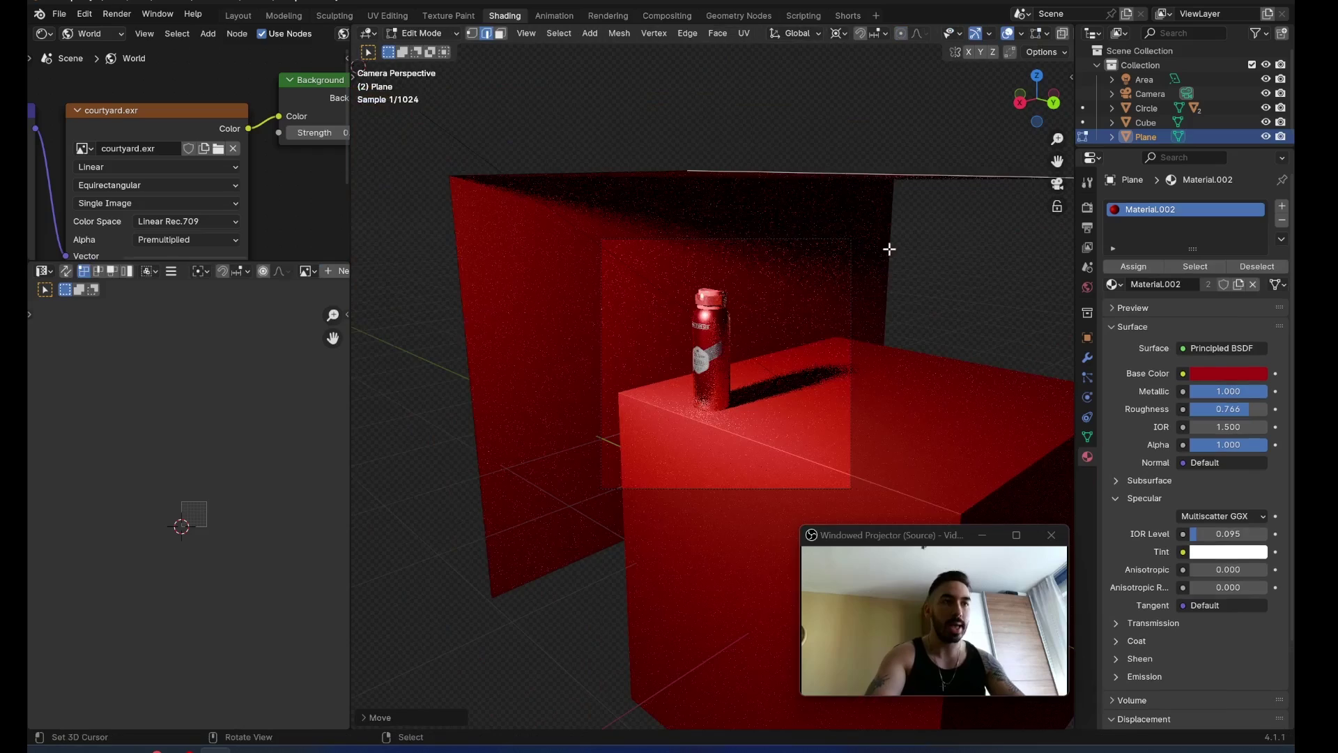
{"action": "key", "text": "g"}
{"action": "key", "text": "z"}
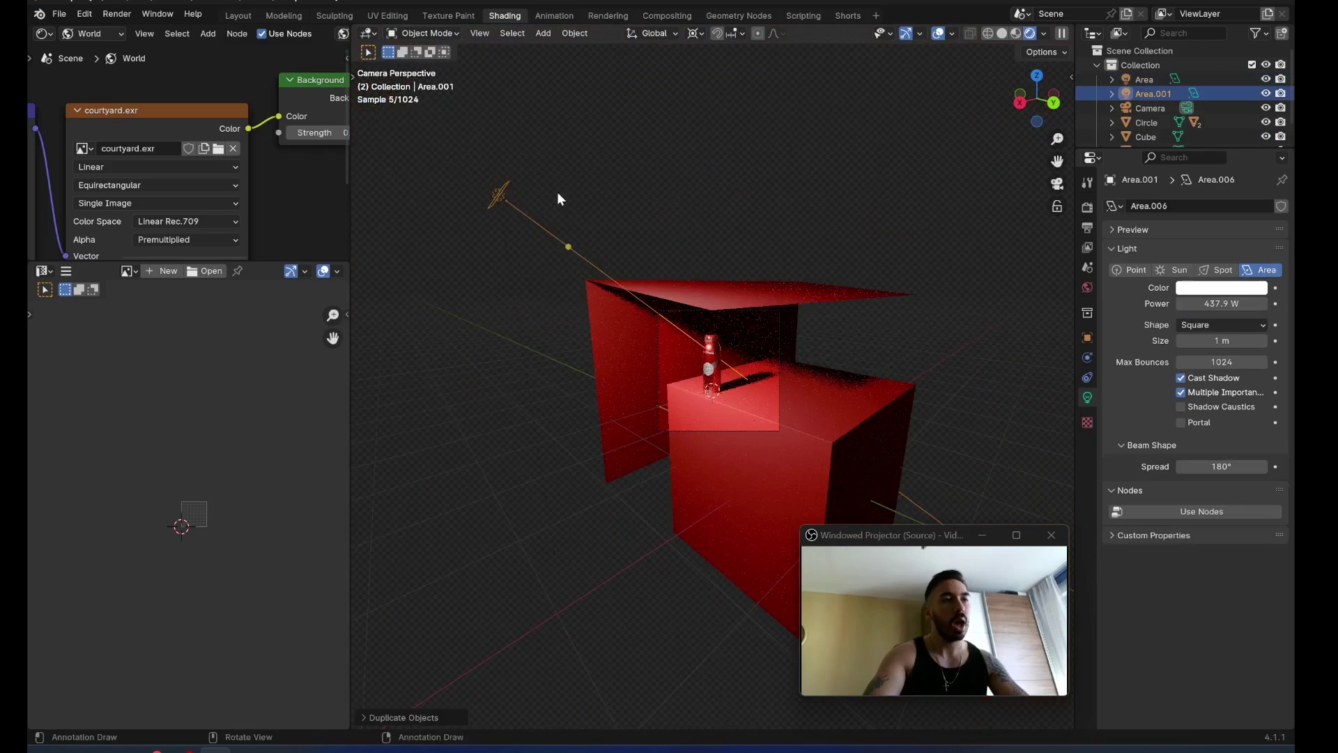
Lower the duplicated area light along Z and rotate it so it shines up at the canister
{"action": "key", "text": "g"}
{"action": "key", "text": "z"}
{"action": "left_click", "coordinate": [580, 289]}
{"action": "key", "text": "shift+s"}
{"action": "left_click", "coordinate": [654, 382]}
{"action": "key", "text": "r"}
{"action": "key", "text": "y"}
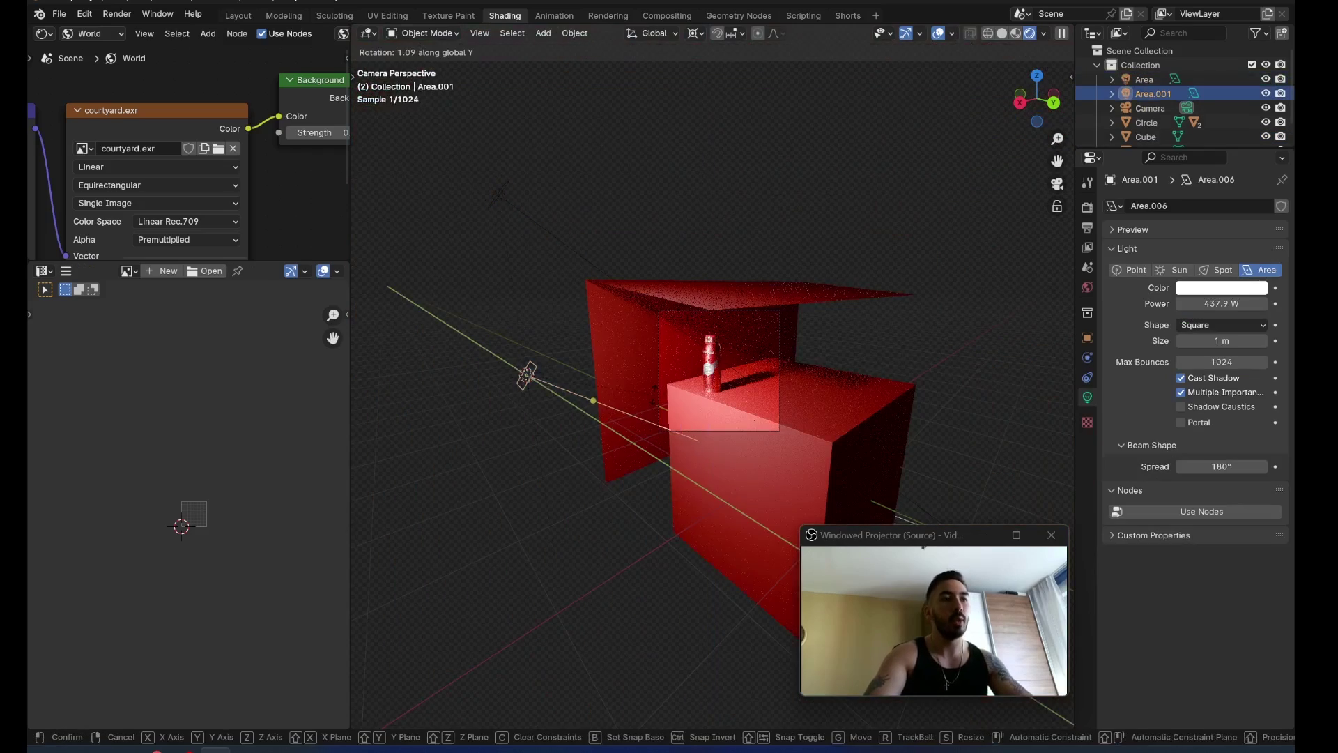
{"action": "left_click", "coordinate": [643, 310]}
Set the second area light's power to 22 W and stretch it more than 2.5 times along Z
{"action": "scroll", "coordinate": [642, 309], "scroll_direction": "up", "scroll_amount": 4}
{"action": "left_click", "coordinate": [1221, 303]}
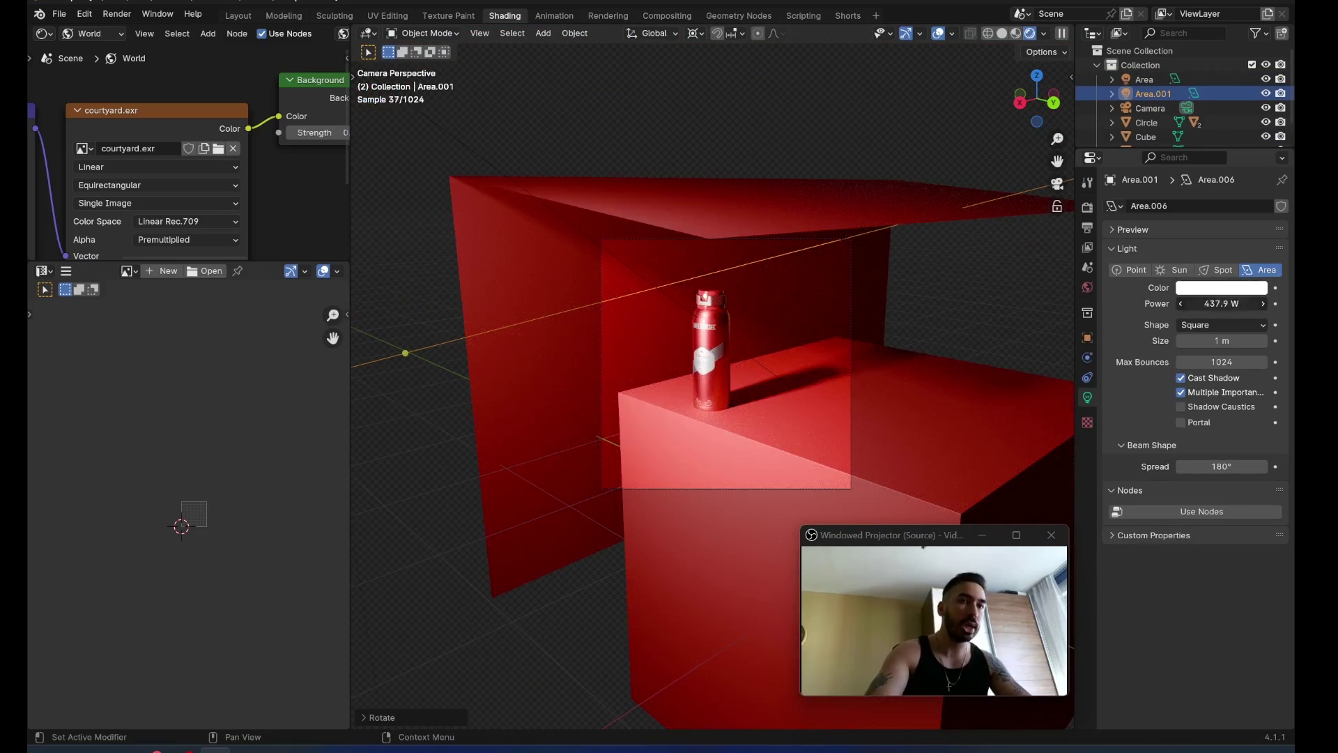
{"action": "type", "text": "222"}
{"action": "key", "text": "Return"}
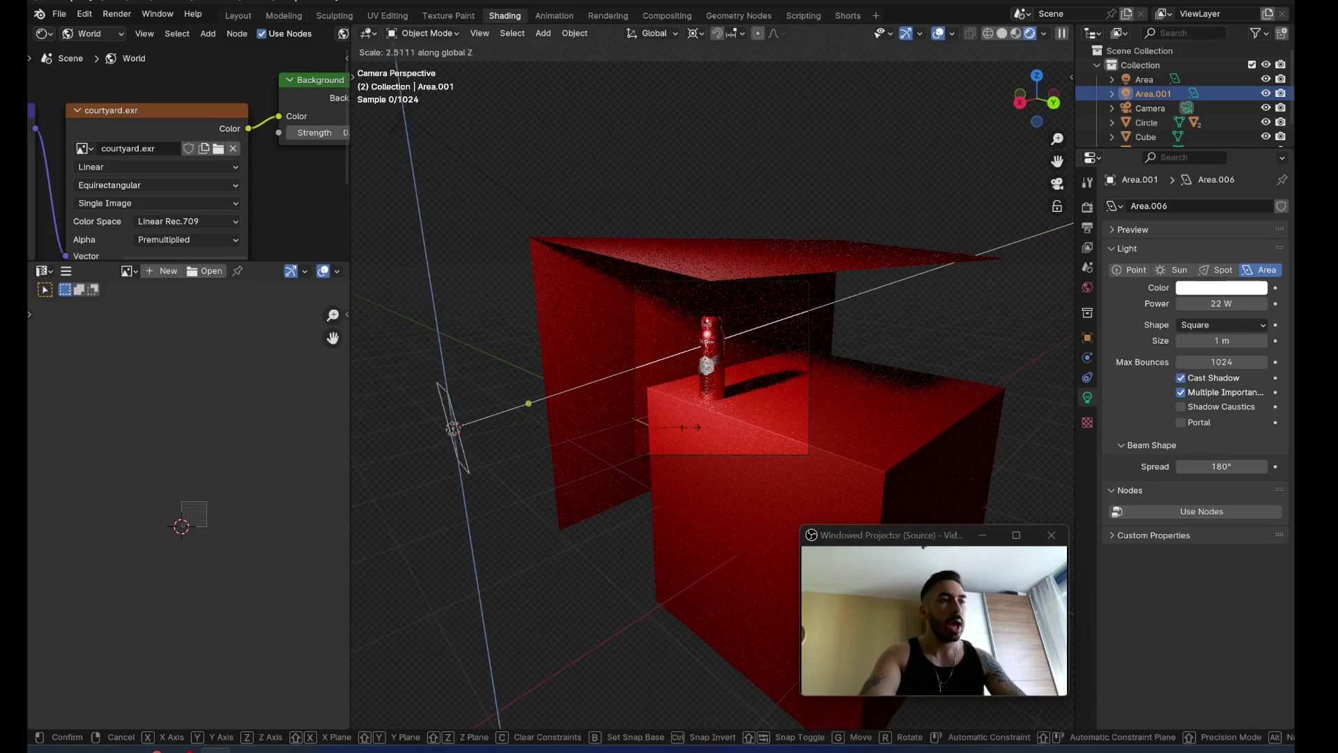
{"action": "left_click", "coordinate": [460, 421]}
{"action": "scroll", "coordinate": [766, 382], "scroll_direction": "up", "scroll_amount": 4}
{"action": "scroll", "coordinate": [766, 385], "scroll_direction": "down", "scroll_amount": 2}
{"action": "scroll", "coordinate": [680, 414], "scroll_direction": "down", "scroll_amount": 4}
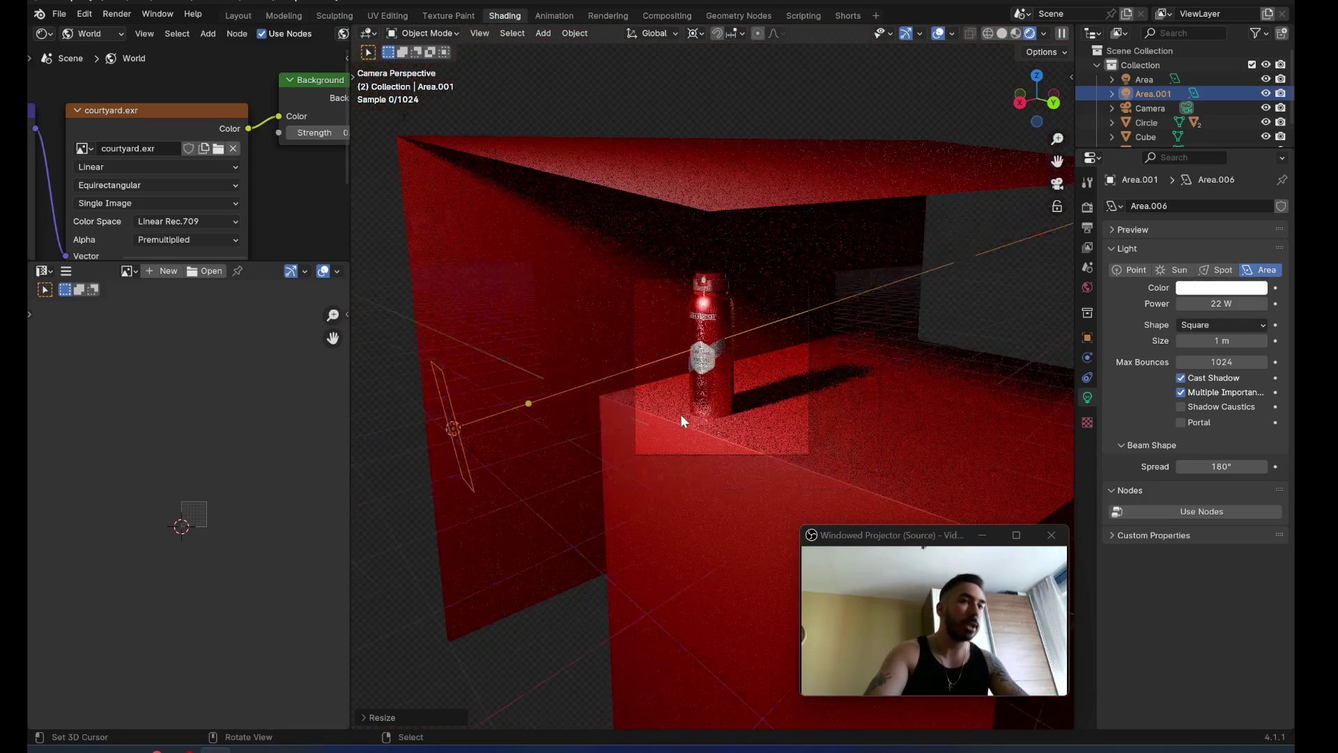
{"action": "key", "text": "KP_0"}
{"action": "left_click", "coordinate": [747, 429]}
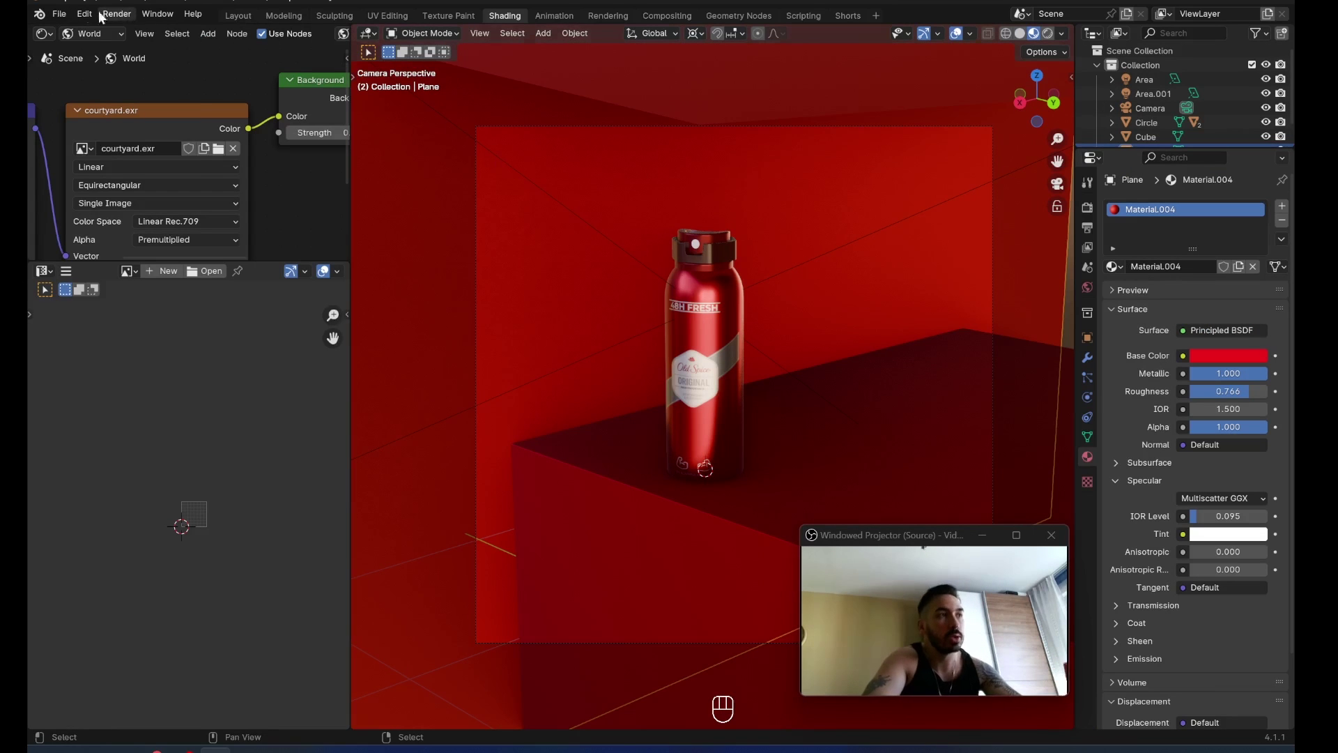
Append the strawberry object from Strawberry Protein Tub.blend, filtering the object list with "str"
{"action": "left_click", "coordinate": [59, 14]}
{"action": "left_click", "coordinate": [100, 185]}
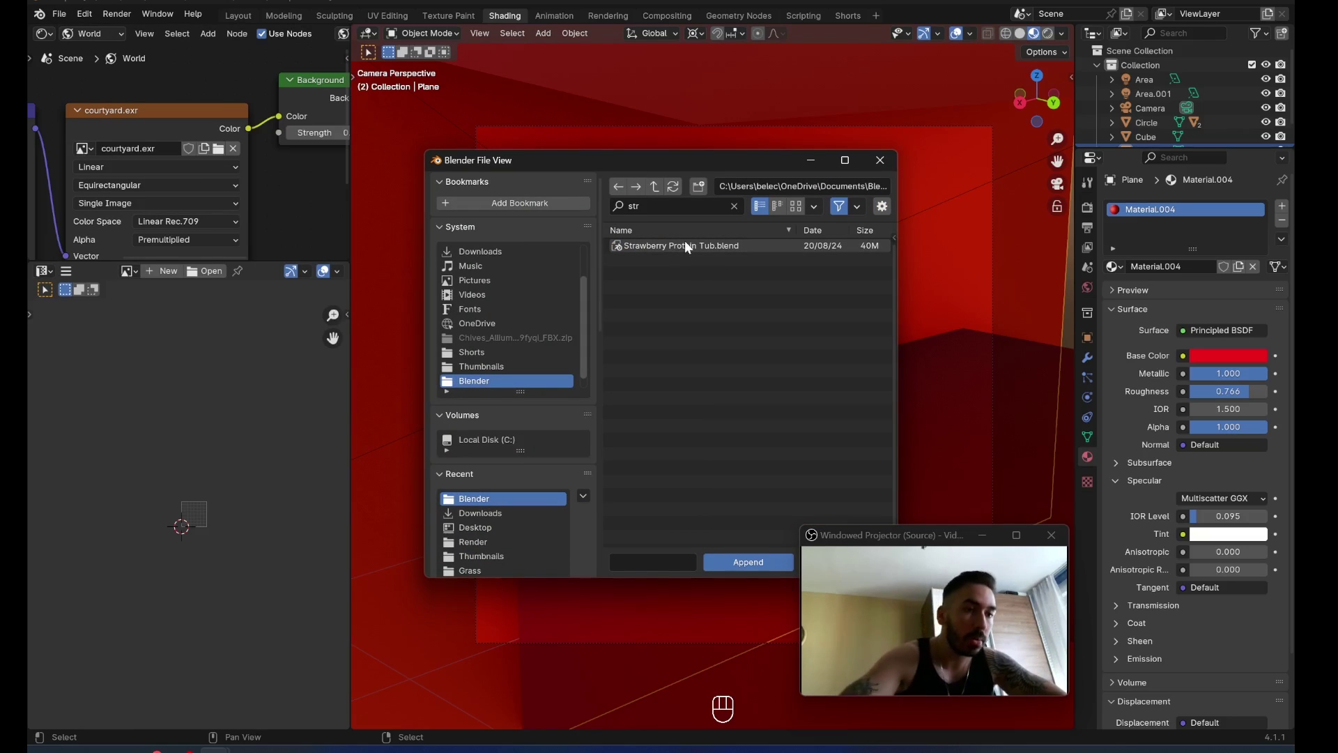
{"action": "double_click", "coordinate": [685, 245]}
{"action": "double_click", "coordinate": [645, 411]}
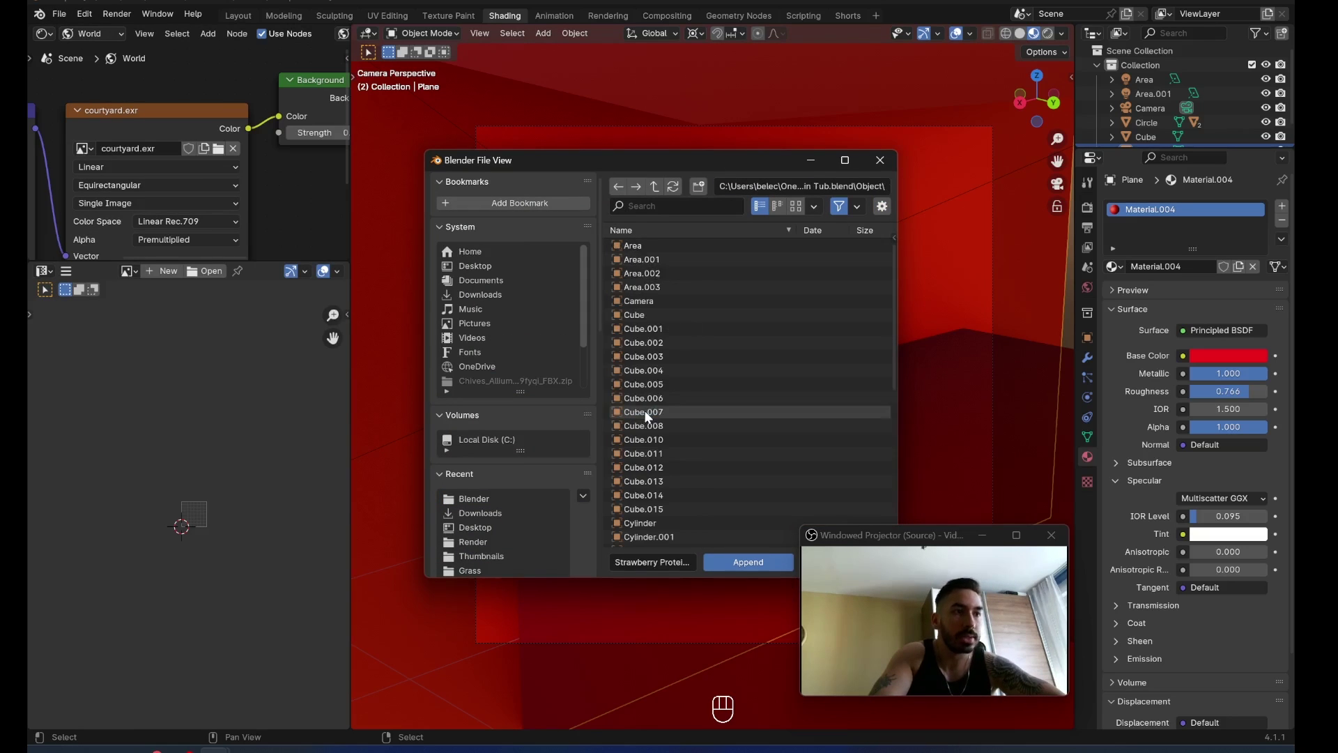
{"action": "left_click", "coordinate": [646, 208]}
{"action": "type", "text": "str"}
{"action": "double_click", "coordinate": [638, 248]}
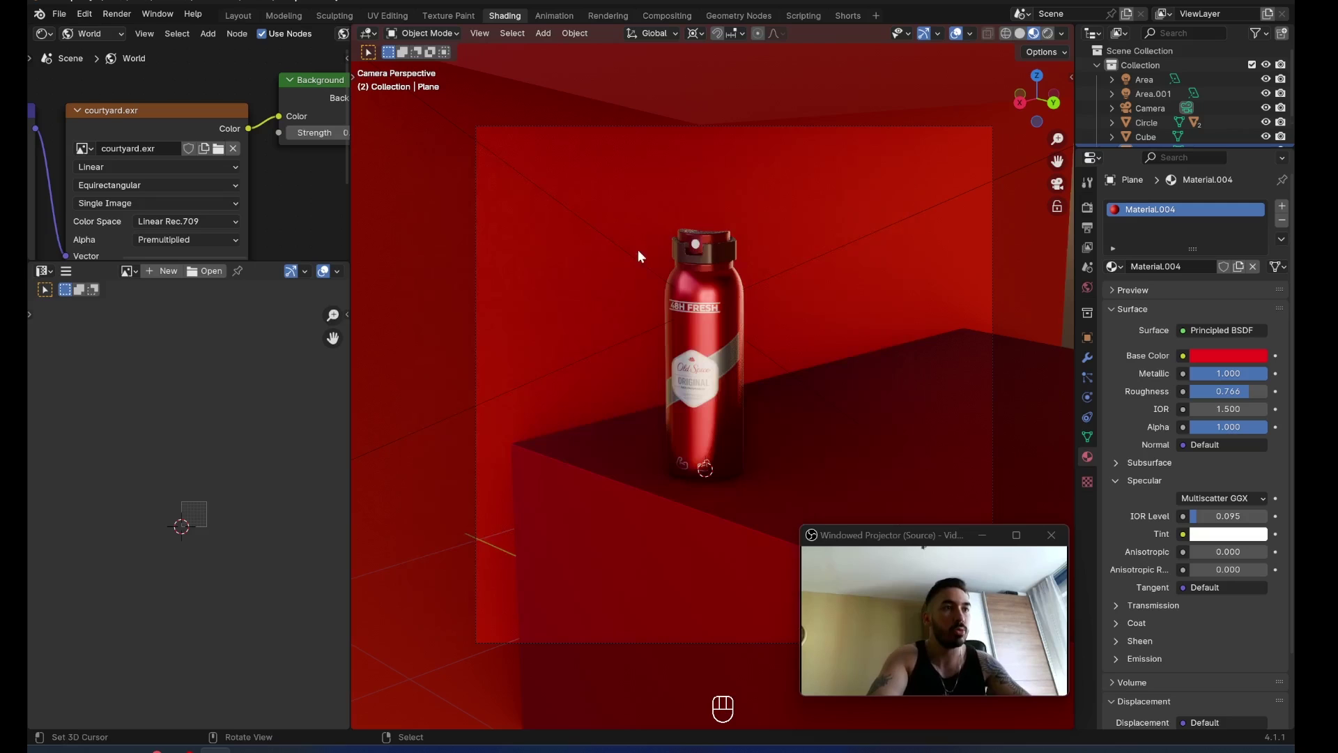
Scale the strawberry to about half its size and move it beside the canister above the block
{"action": "scroll", "coordinate": [705, 364], "scroll_direction": "down", "scroll_amount": 4}
{"action": "key", "text": "s"}
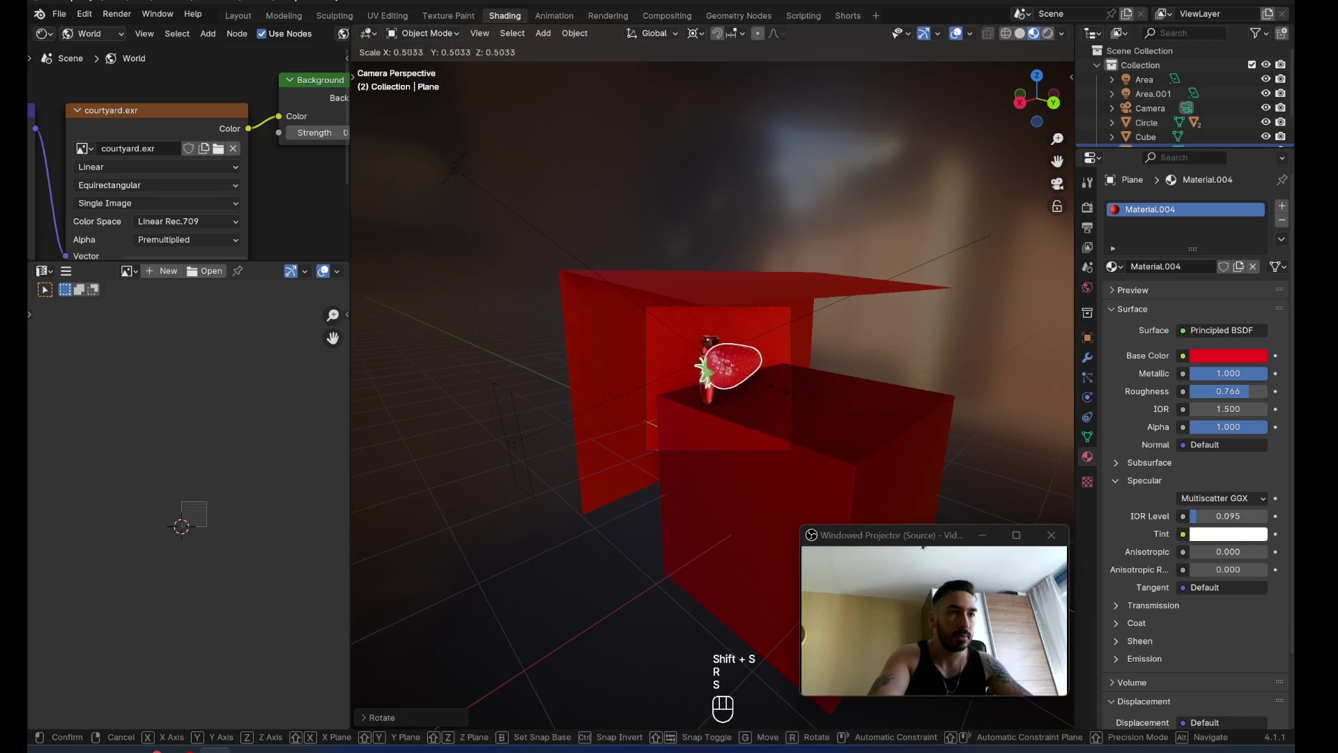
{"action": "left_click", "coordinate": [753, 391]}
{"action": "scroll", "coordinate": [767, 397], "scroll_direction": "up", "scroll_amount": 2}
{"action": "key", "text": "g"}
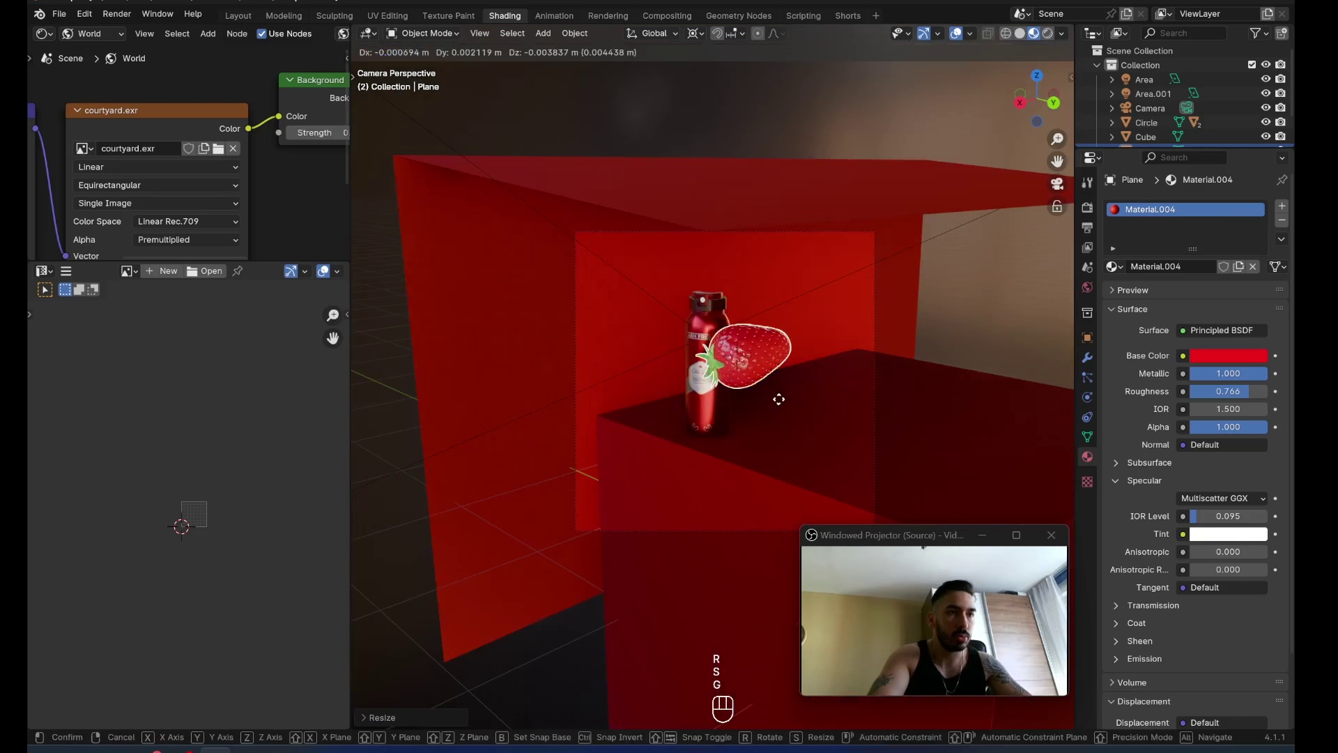
{"action": "key", "text": "z"}
{"action": "left_click", "coordinate": [816, 400]}
{"action": "scroll", "coordinate": [766, 227], "scroll_direction": "up", "scroll_amount": 3}
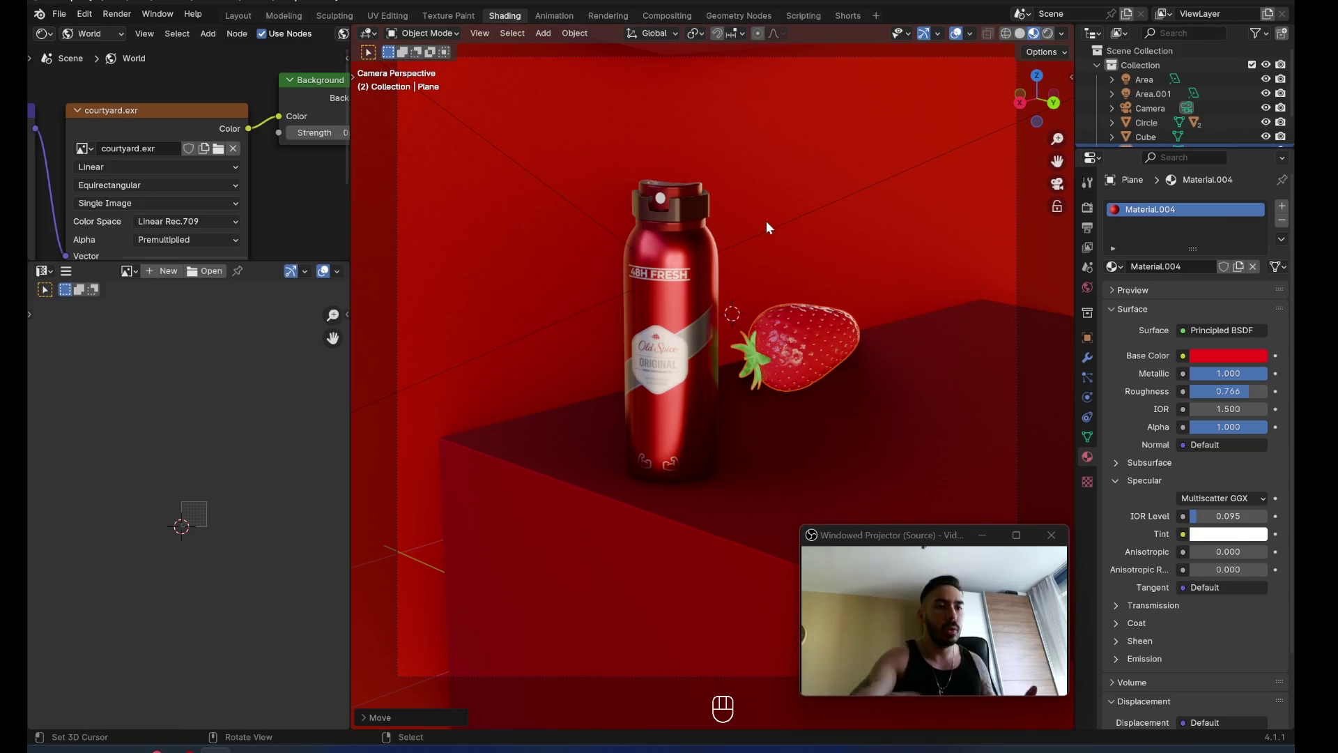
{"action": "middle_click", "coordinate": [712, 287]}
{"action": "scroll", "coordinate": [718, 290], "scroll_direction": "up", "scroll_amount": 2}
{"action": "key", "text": "KP_0"}
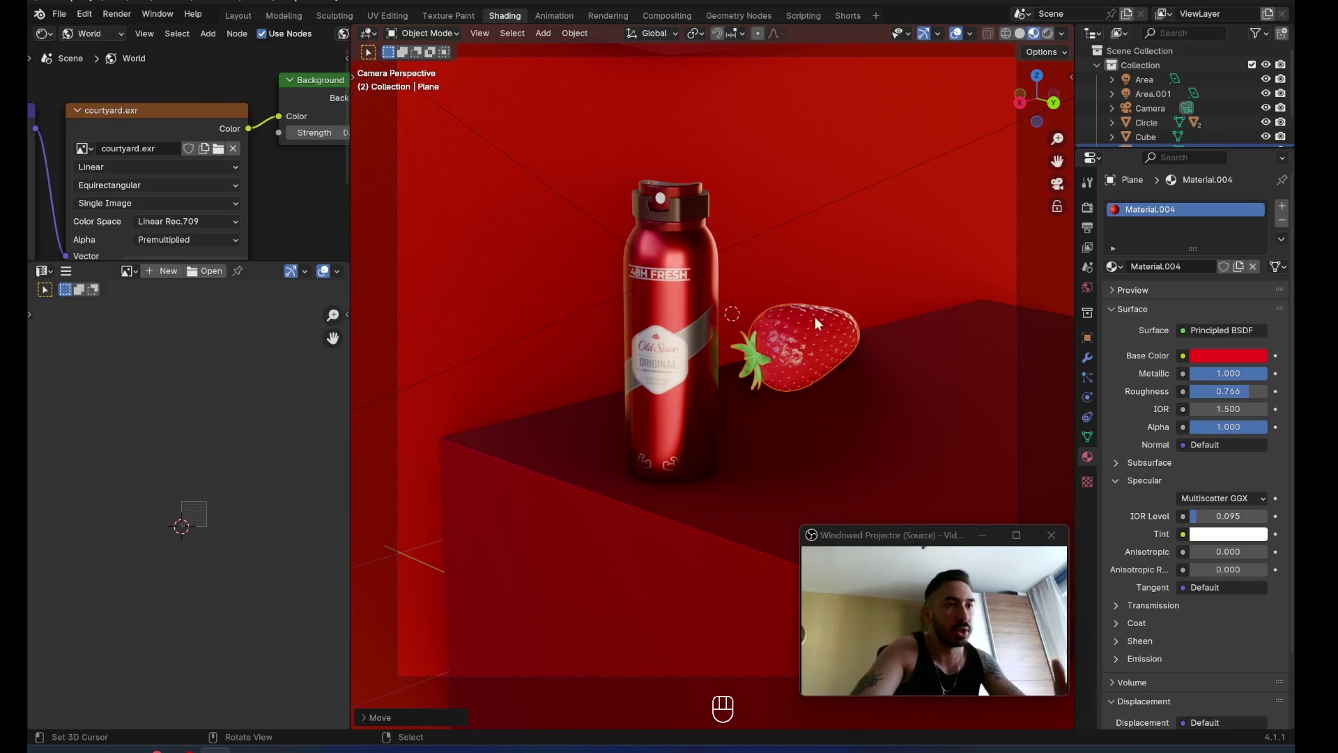
{"action": "key", "text": "a"}
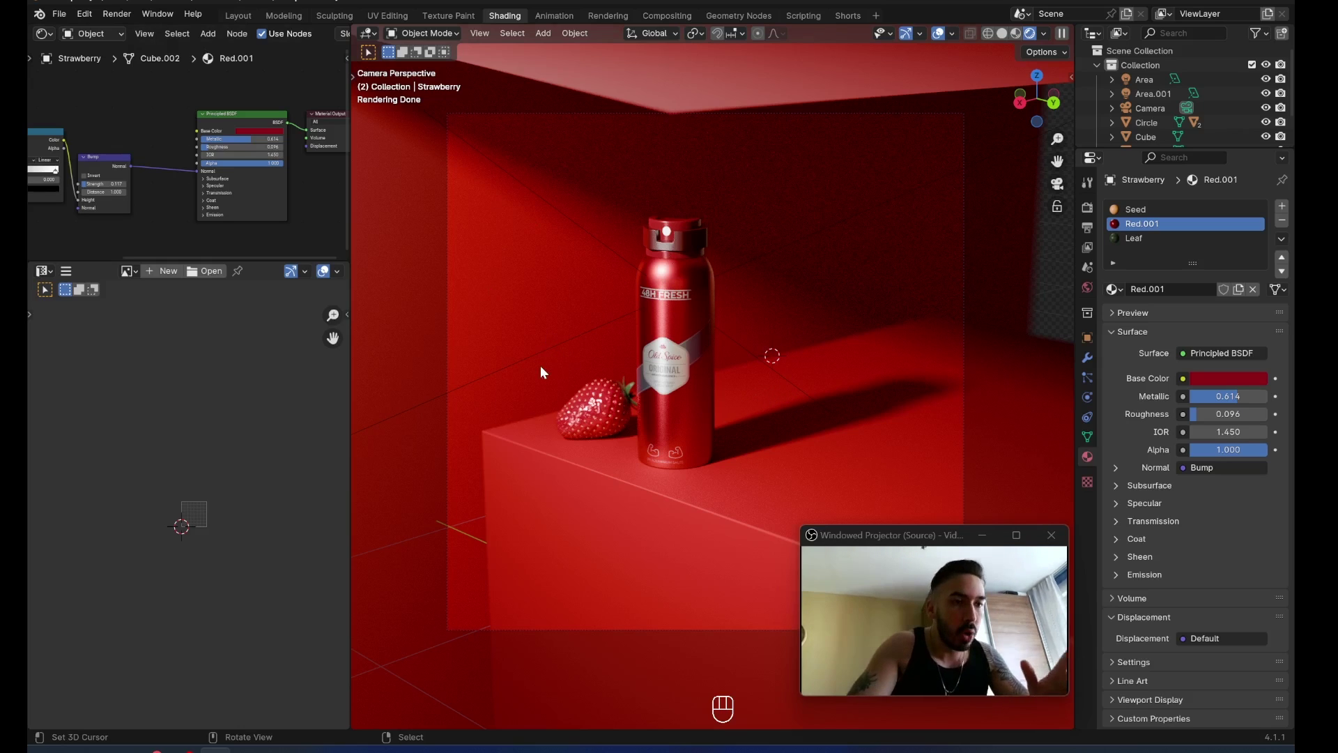
Render the staged scene as a still image
{"action": "left_click", "coordinate": [117, 14]}
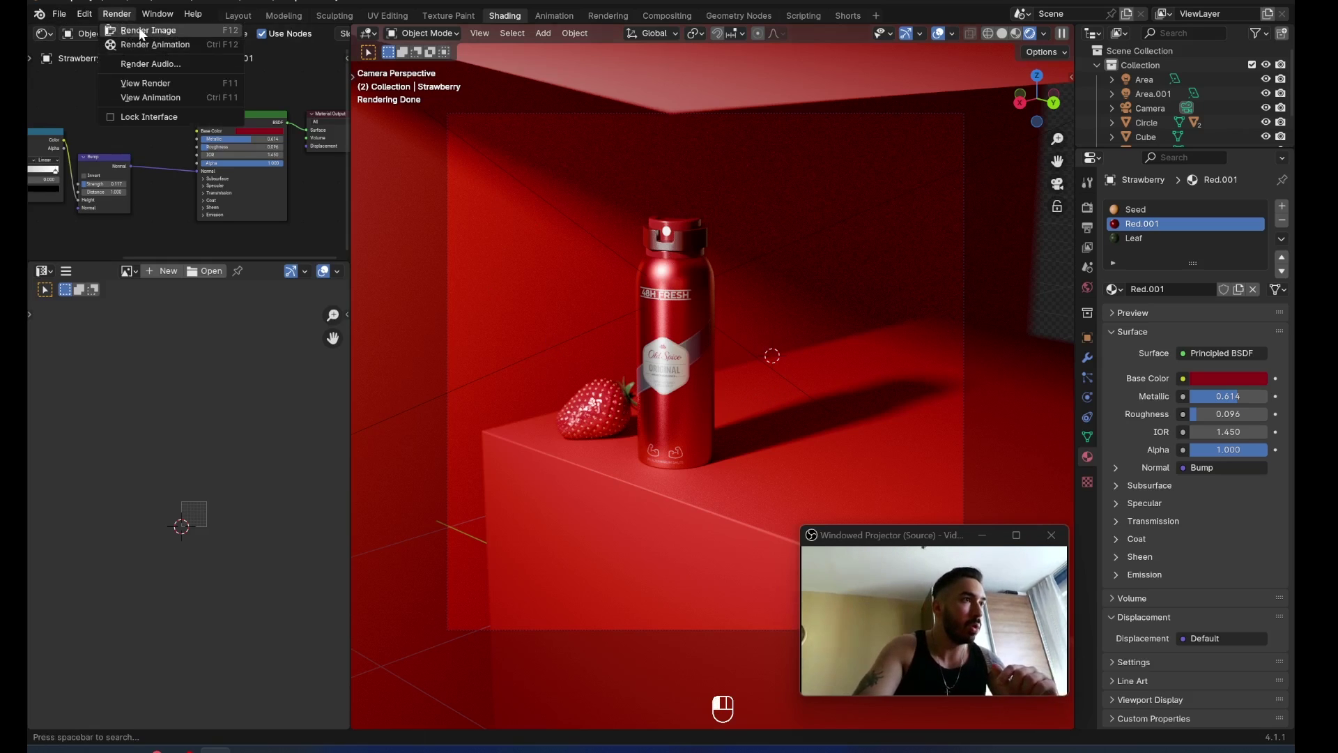